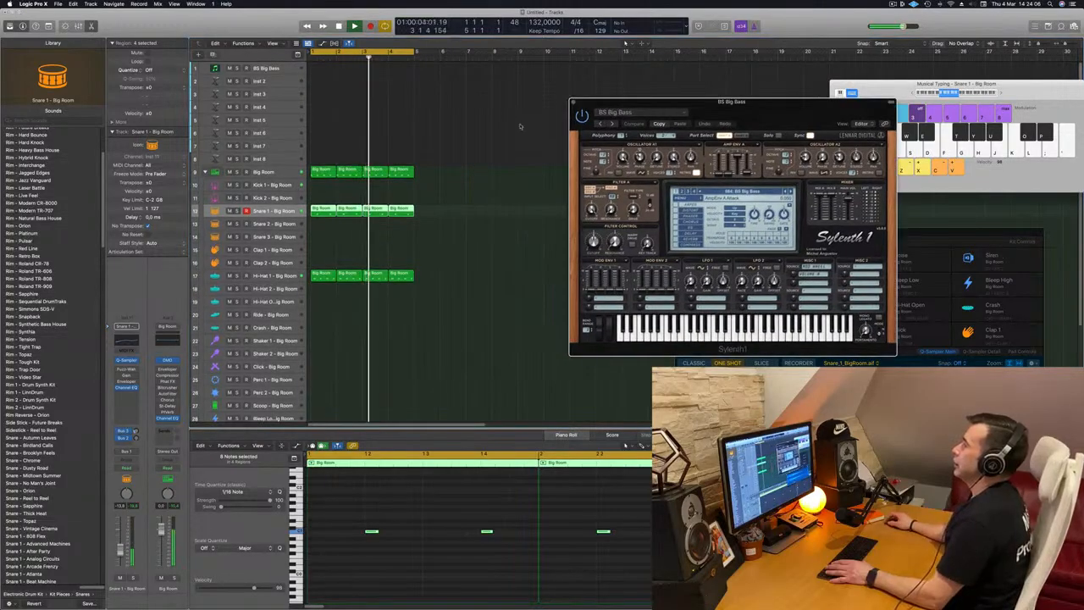
Copy the first Big Room MIDI region from the Big Room drum track onto the BS Big Bass track and play it
key(Return)
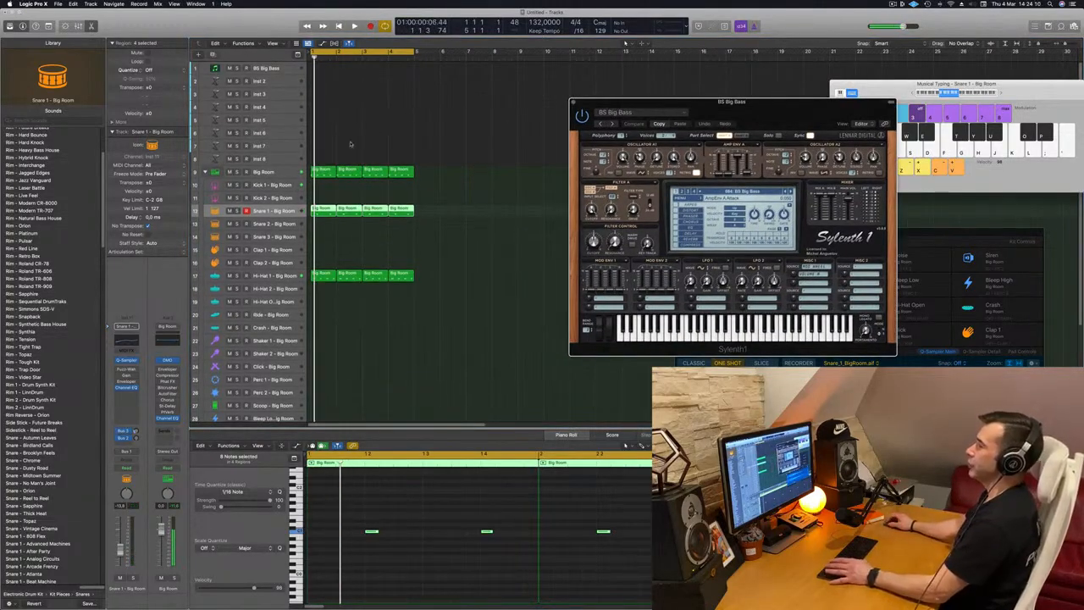
drag(328, 175, 323, 74)
key(space)
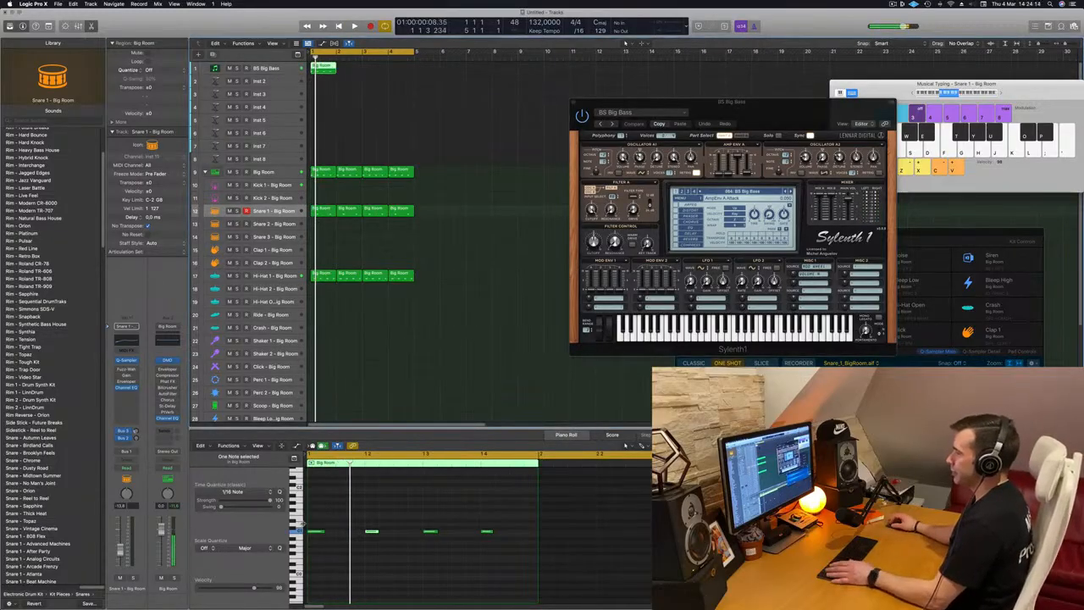
Select the bass region's notes in the piano roll and adjust their positions, lengths and pitch
drag(310, 522, 533, 547)
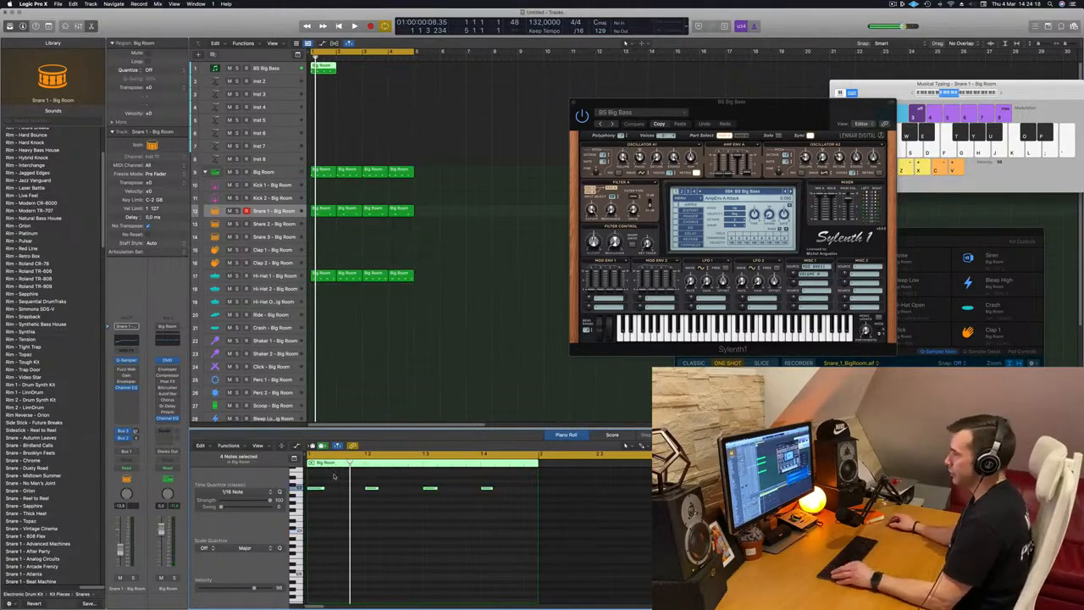
scroll(335, 492, up, 3)
drag(362, 488, 334, 491)
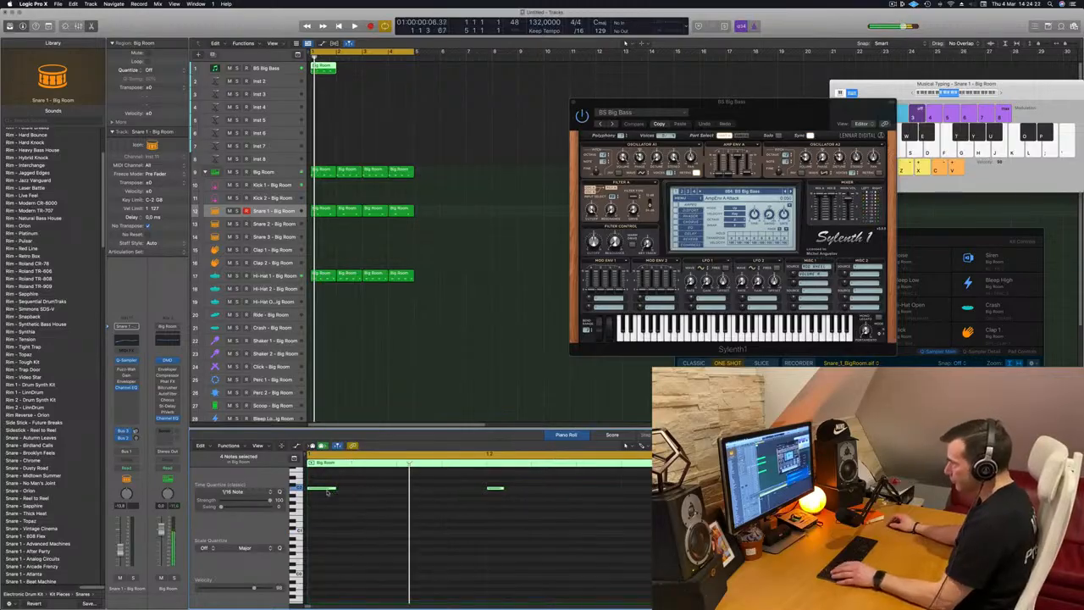
drag(323, 492, 369, 493)
scroll(369, 493, down, 5)
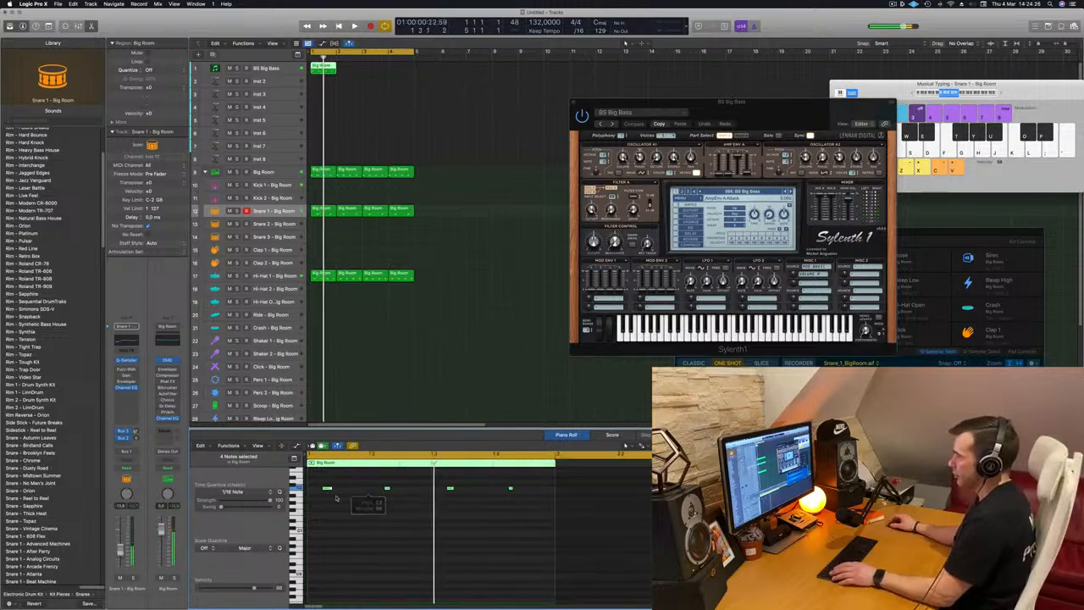
mouse_move(336, 495)
mouse_down()
mouse_move(354, 497)
mouse_move(354, 483)
mouse_move(320, 501)
mouse_up()
key(space)
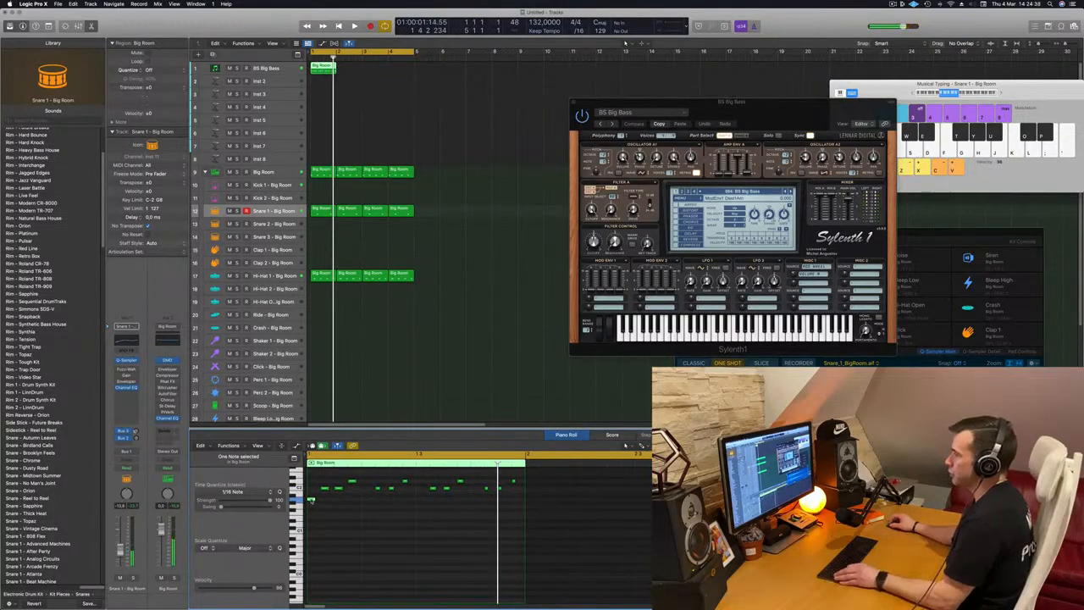
Move the last bass note later, then copy the bass region across the first four bars of its track
drag(312, 500, 475, 501)
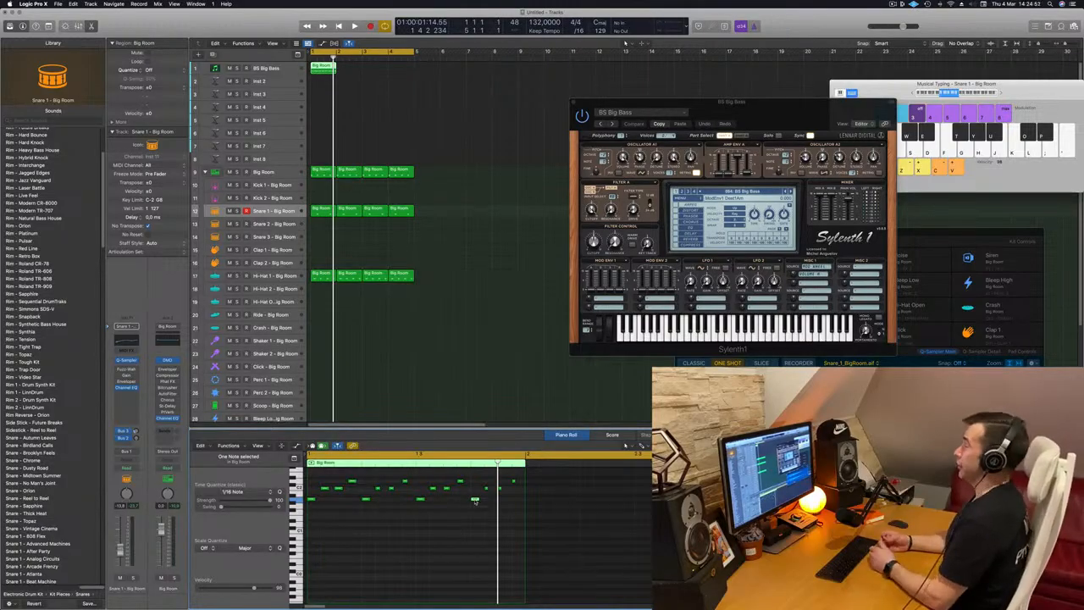
key(space)
drag(331, 71, 376, 71)
shift+click(322, 71)
key(space)
key(space)
Audition the BS Classic PWM preset in the Sylenth1 bass instrument while the loop plays
drag(762, 100, 625, 74)
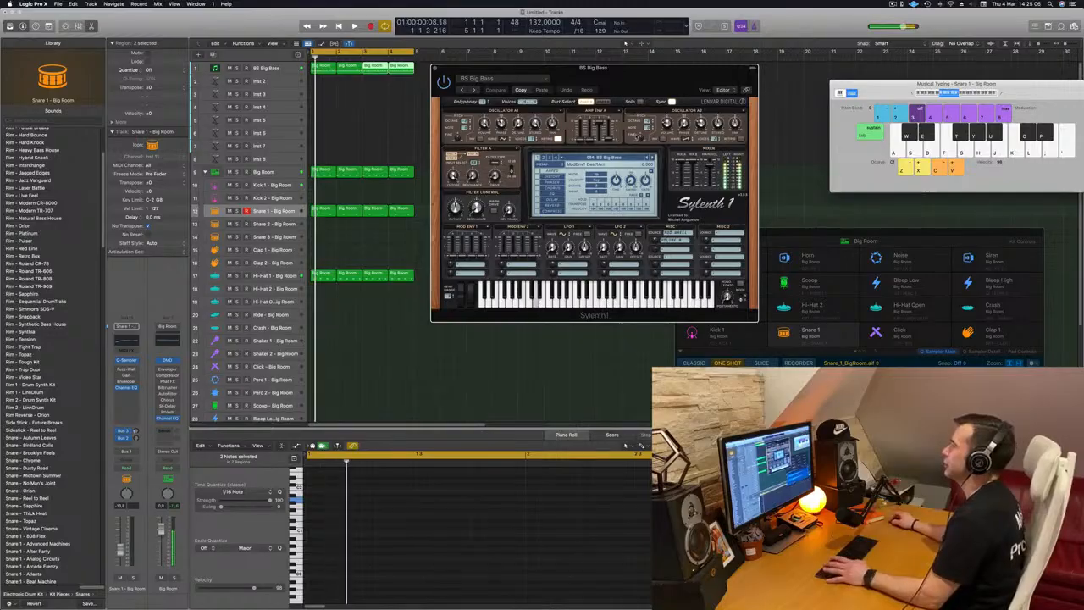
click(653, 158)
drag(634, 75, 700, 59)
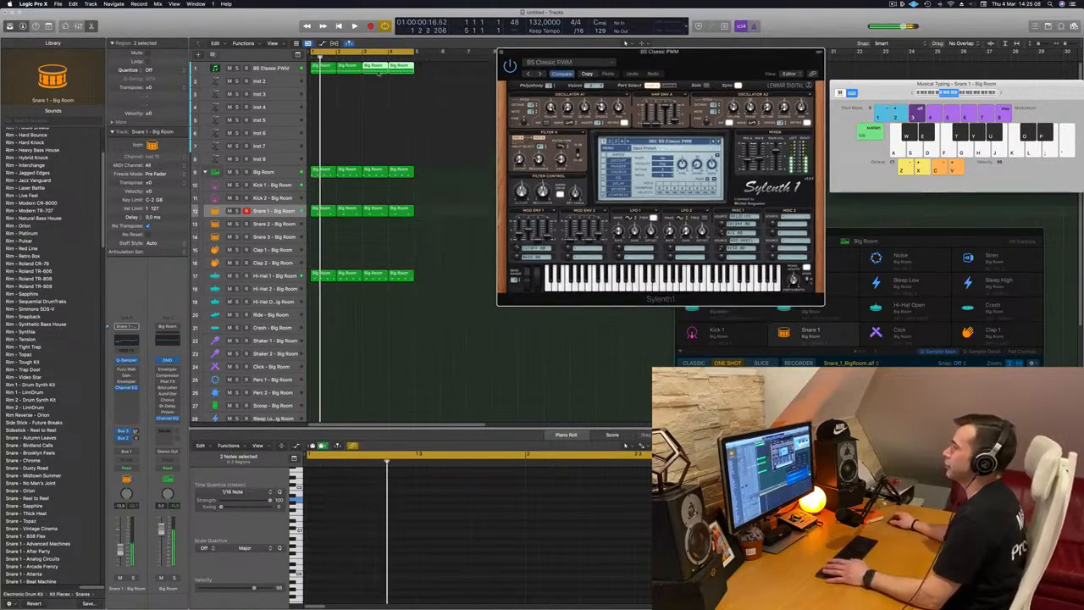
click(268, 70)
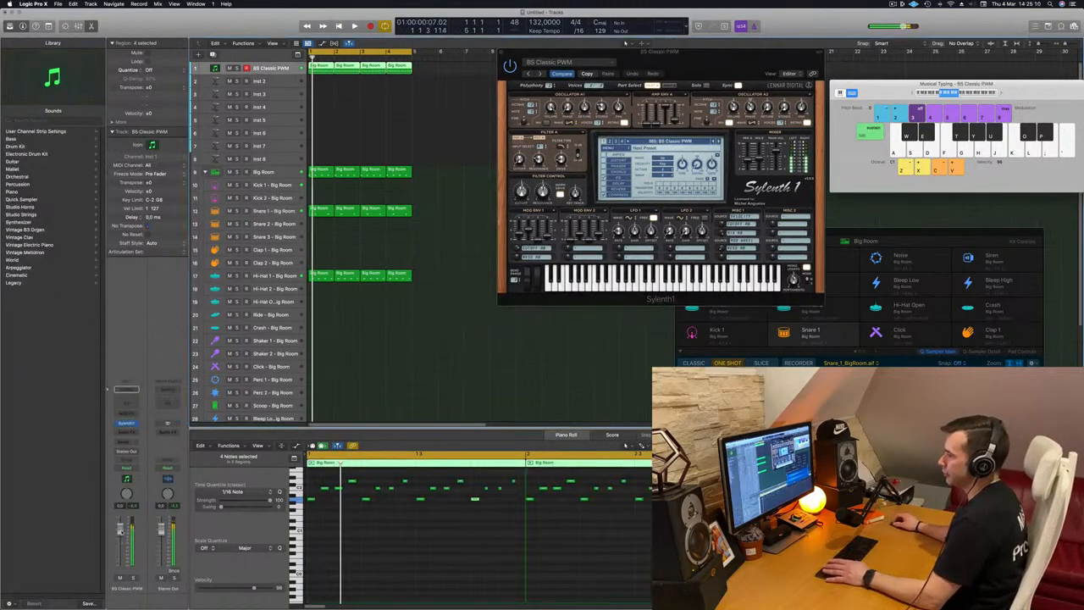
key(space)
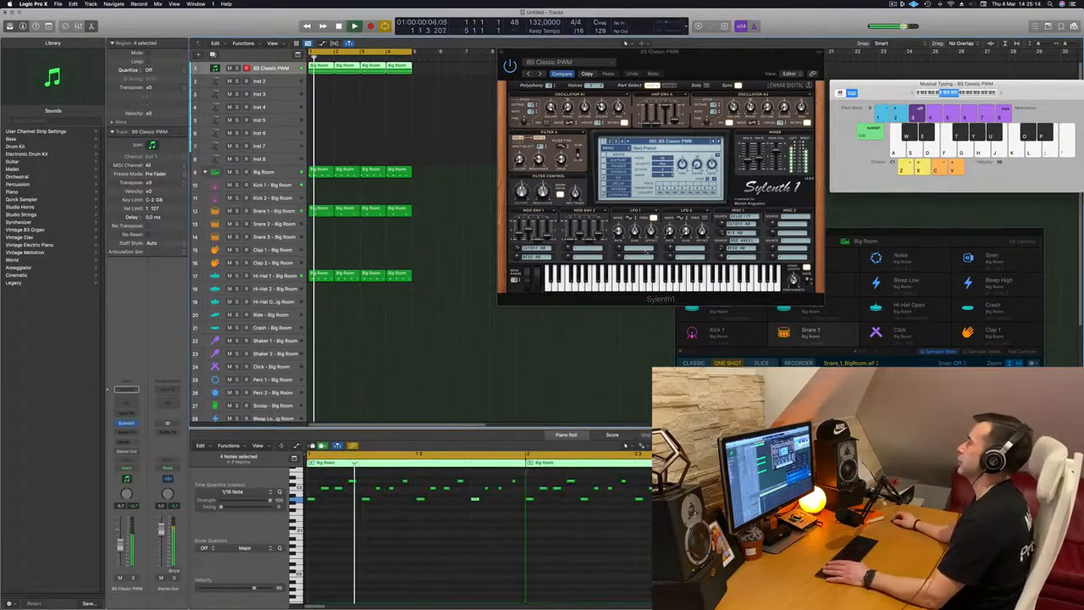
Step through the BS Fifth Saw and BS Italo presets in Sylenth1 while playing the bass line
drag(654, 52, 453, 86)
key(Return)
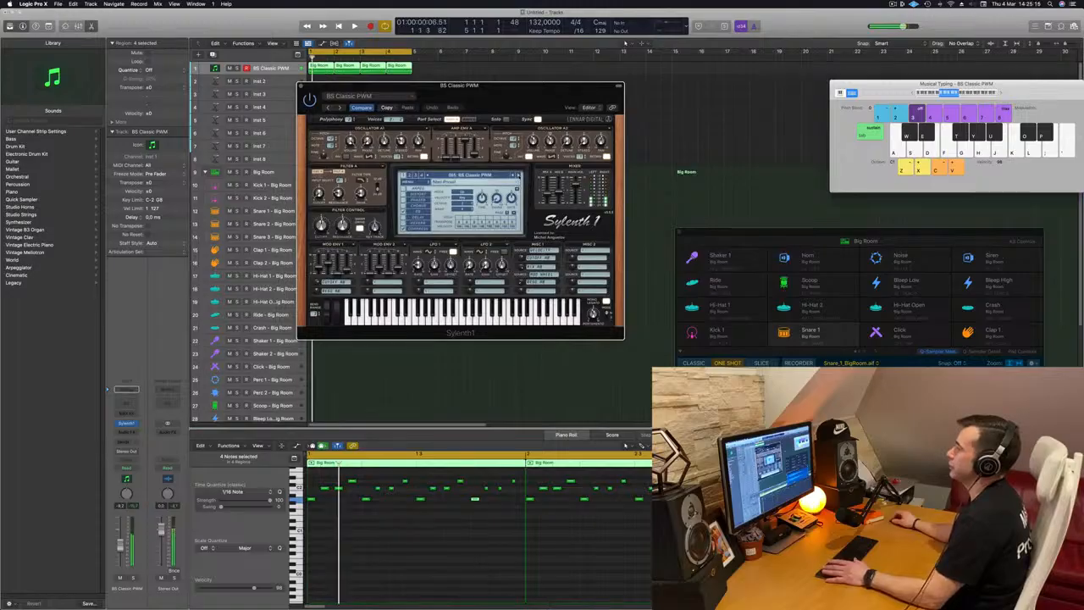
click(518, 177)
key(space)
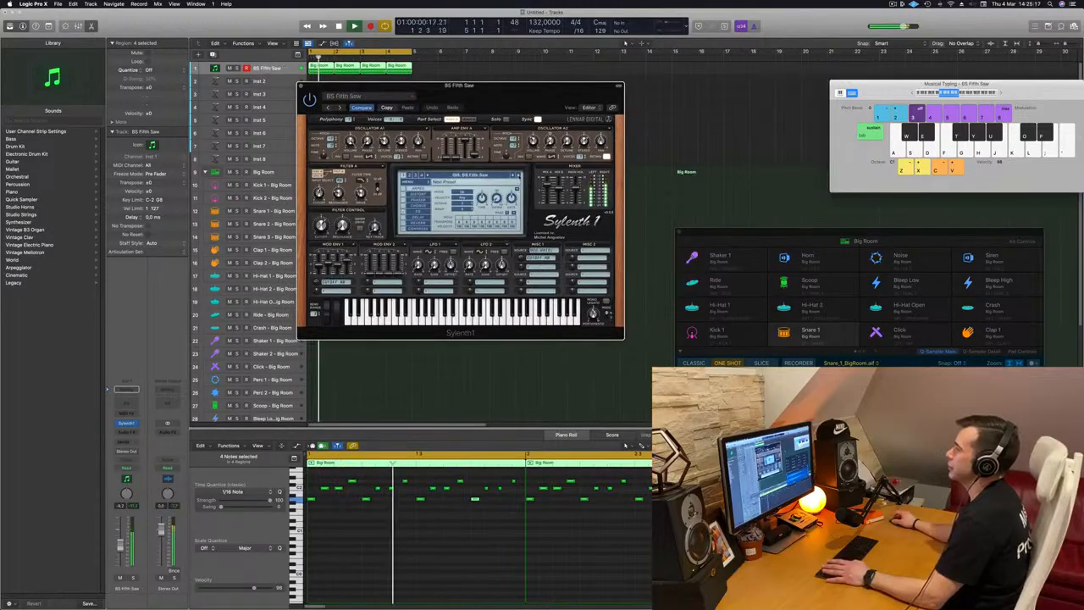
click(518, 176)
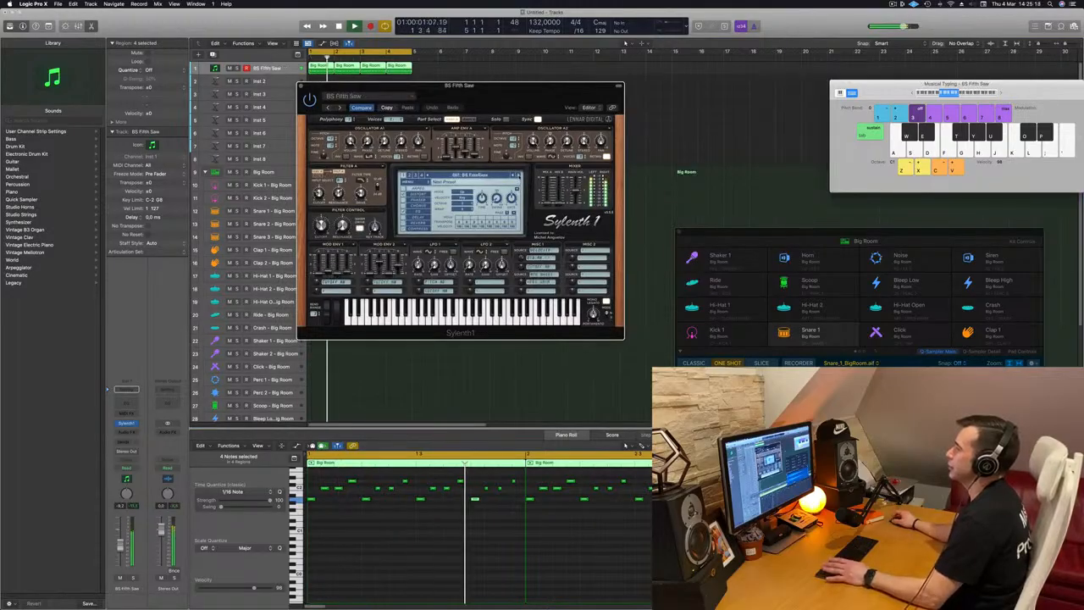
drag(480, 89, 589, 103)
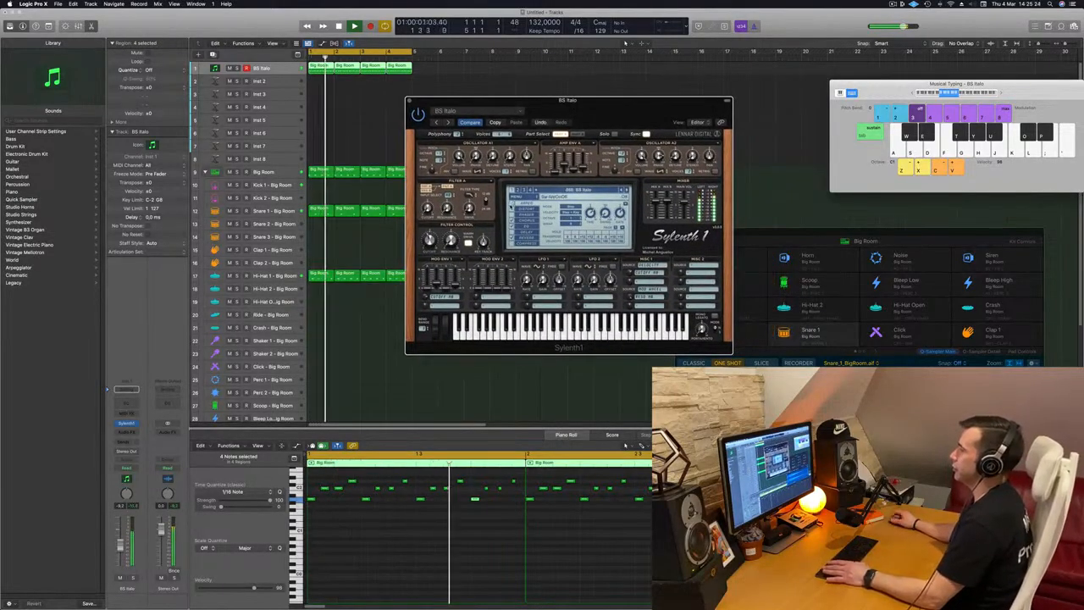
drag(618, 109, 587, 114)
Audition the following Sylenth1 bass presets, BS LMBass through BS SquareRoot, during playback
key(space)
key(space)
key(space)
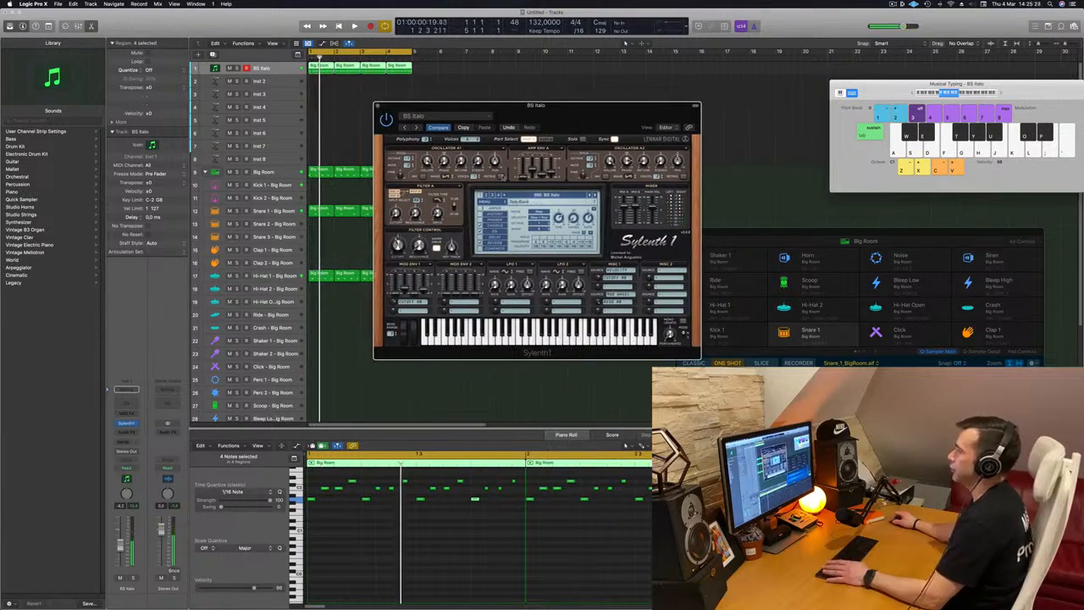
key(space)
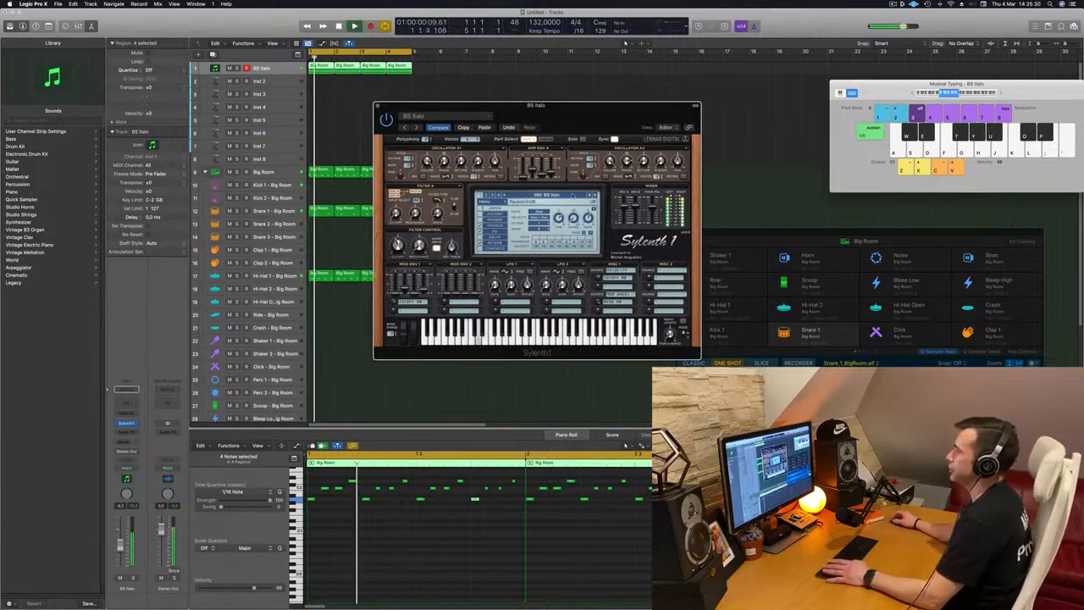
key(space)
key(space)
click(596, 195)
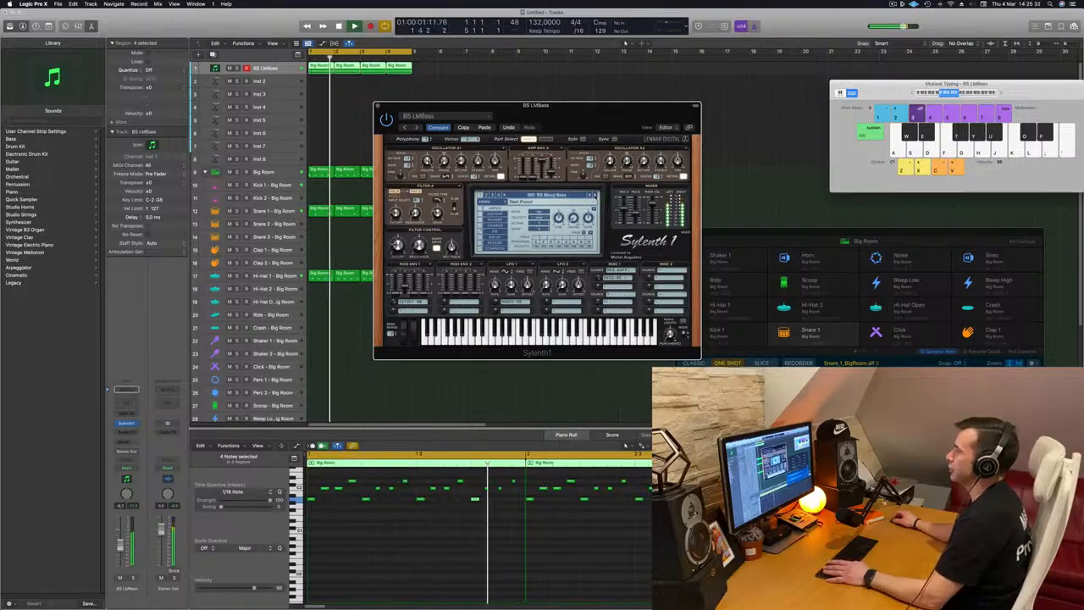
click(595, 195)
click(596, 195)
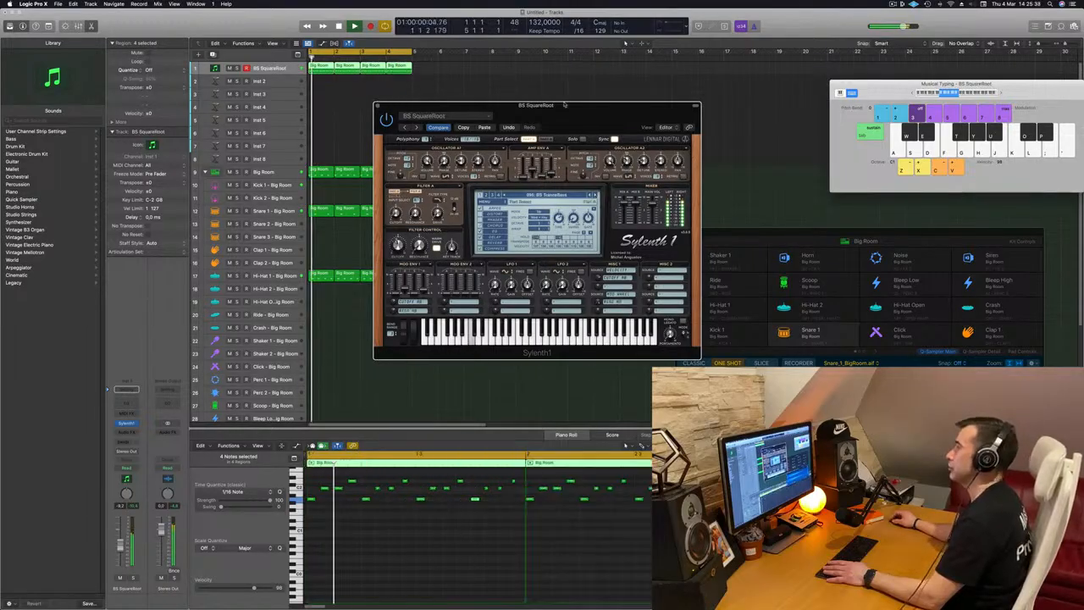
drag(561, 108, 581, 107)
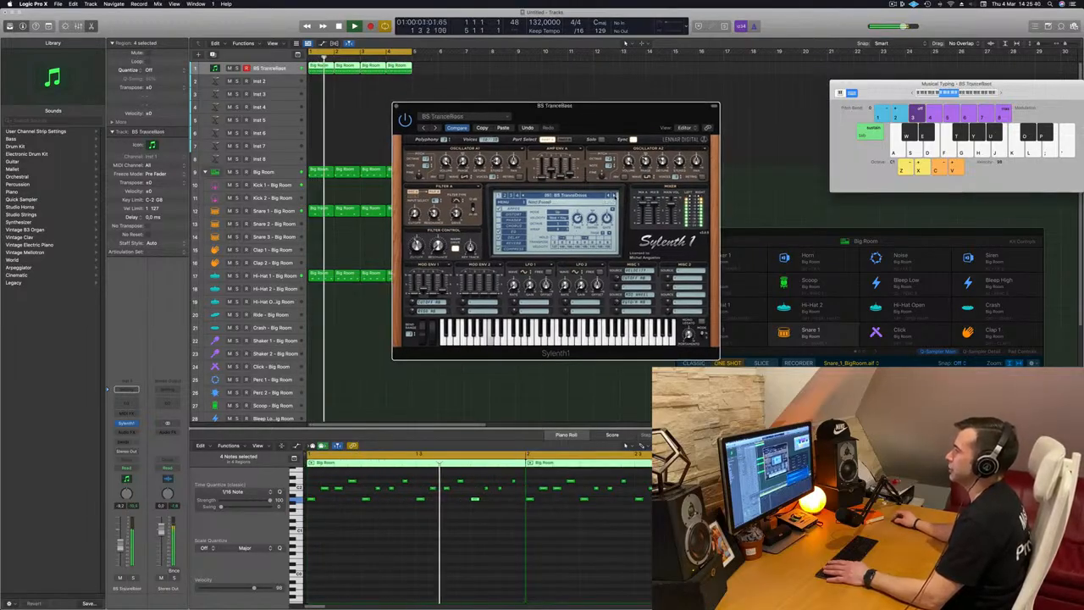
Step on to the ORG Another Drawbar preset and lower the track's volume fader slightly
click(614, 196)
click(614, 196)
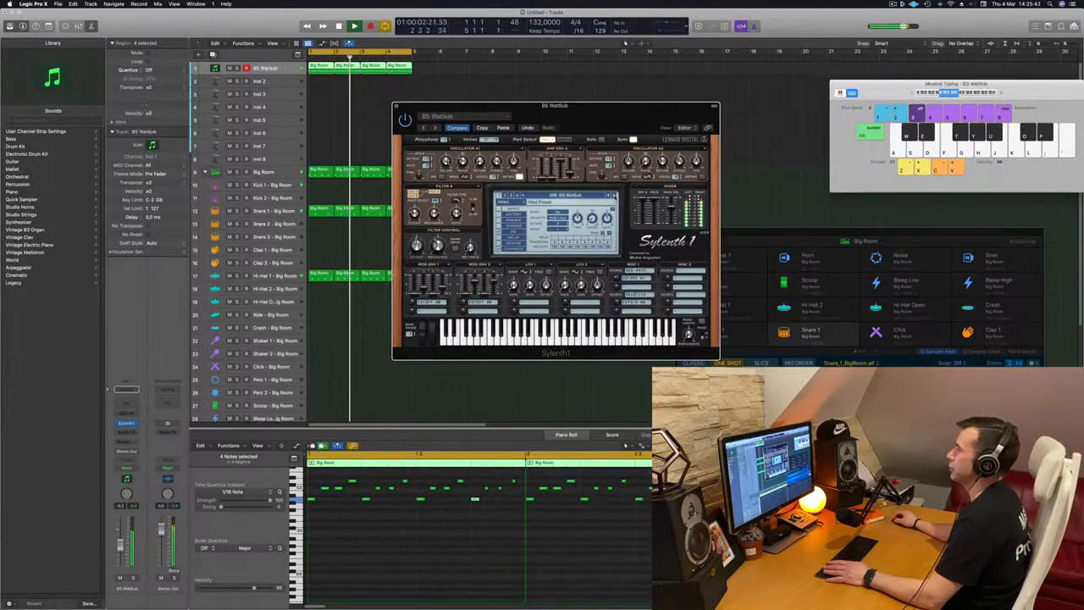
click(614, 196)
drag(122, 552, 122, 557)
key(space)
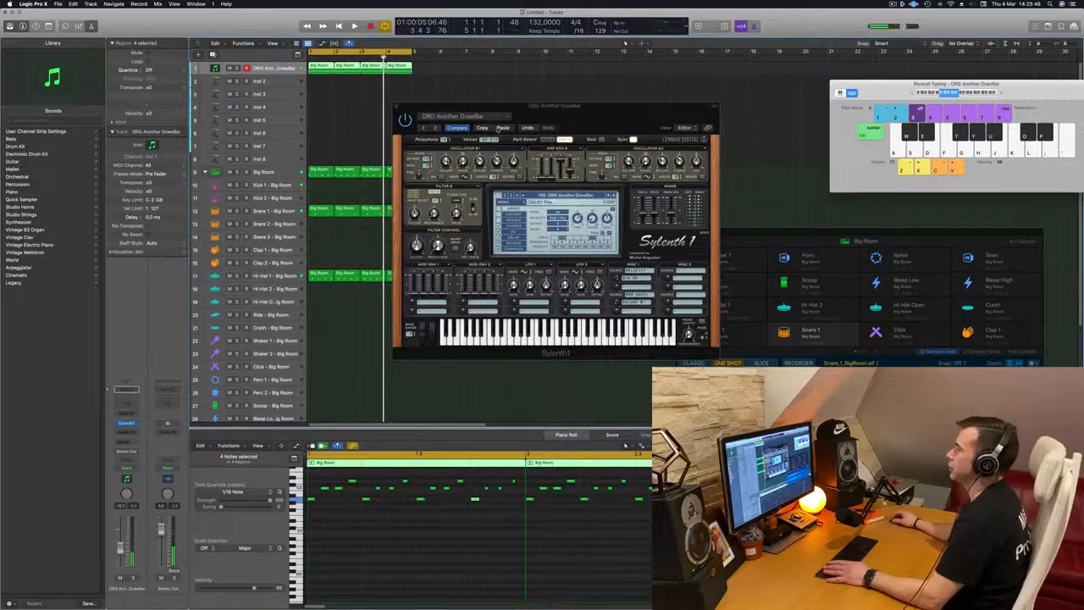
Close the Sylenth1 window and return the playhead to the start
click(549, 139)
key(space)
drag(628, 114, 596, 148)
click(360, 129)
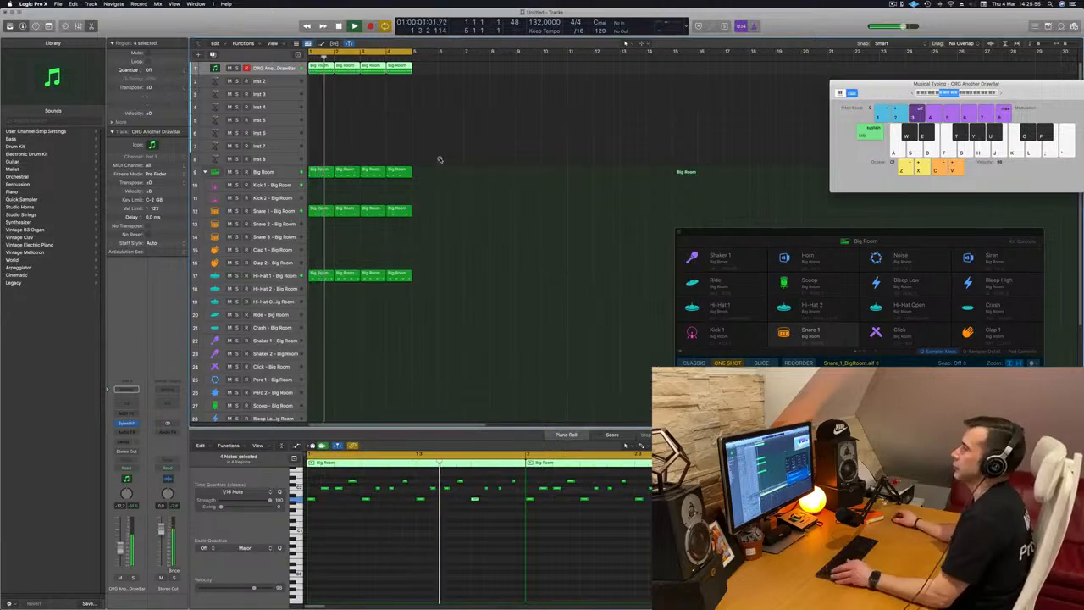
scroll(395, 132, down, 1)
key(Return)
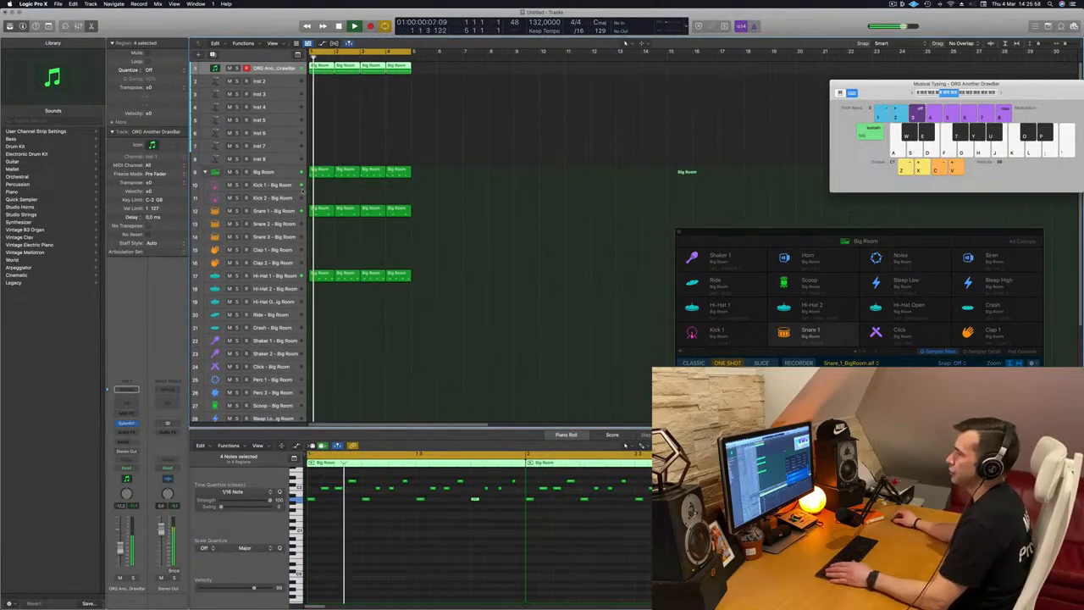
Repeat the selected four-bar regions on all tracks three times to fill 16 bars
click(291, 210)
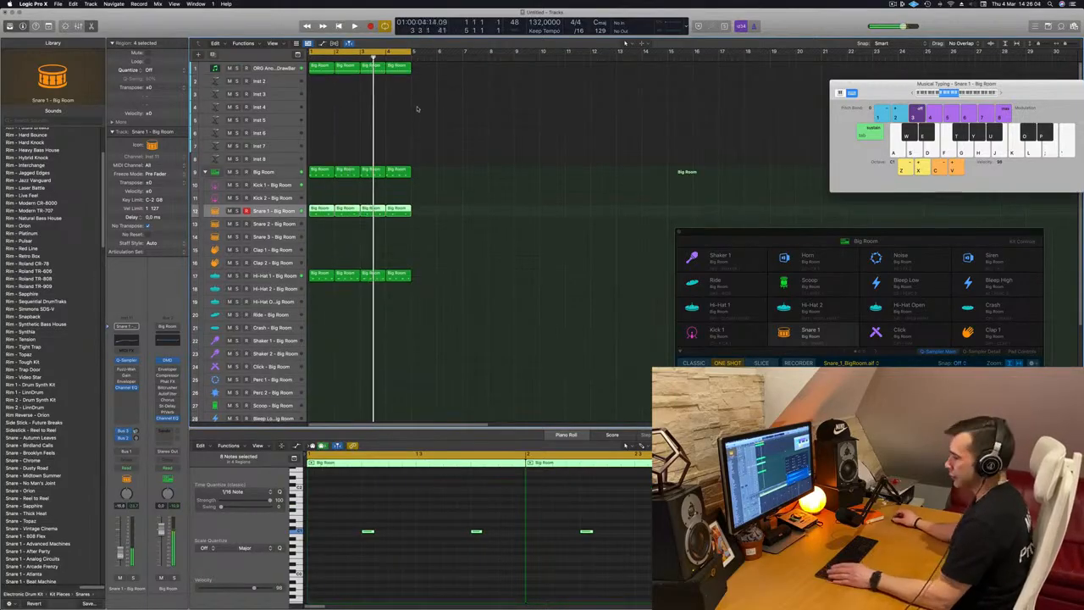
key(super+r)
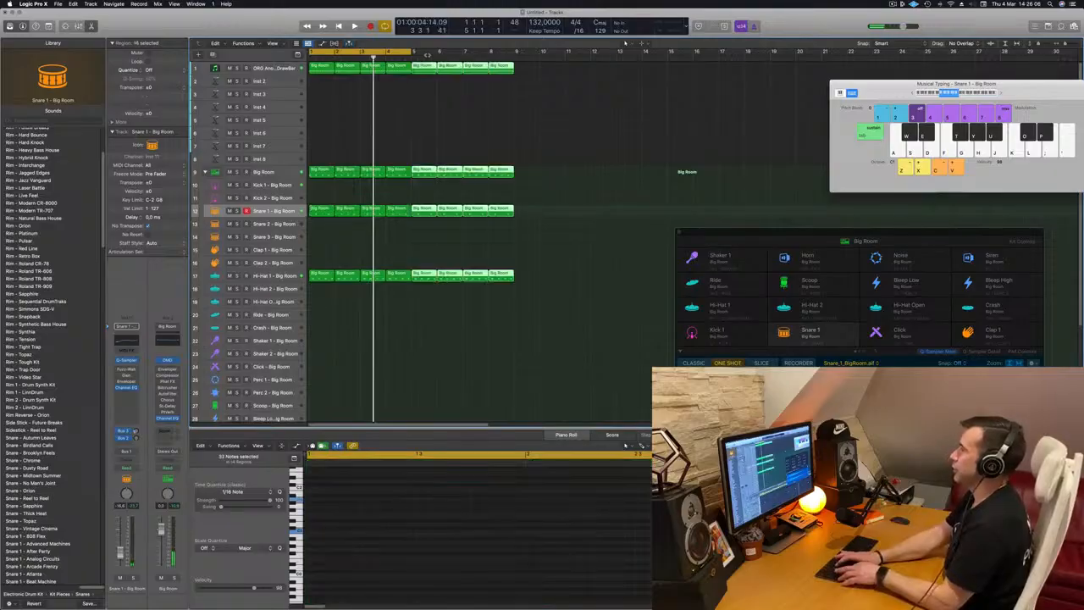
key(super+r)
key(super+r)
key(Return)
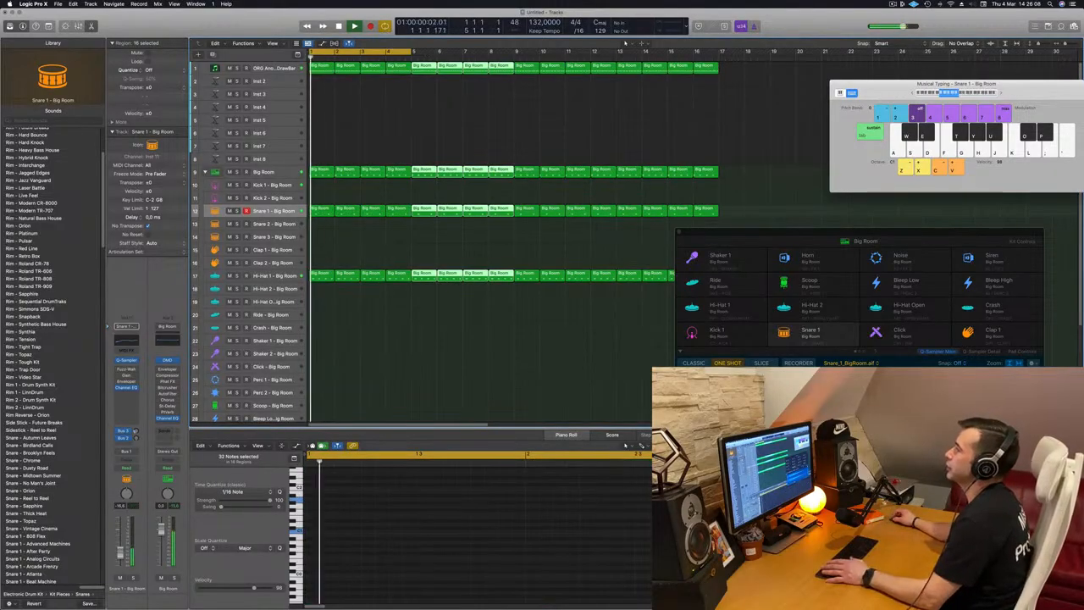
Extend the cycle range to span bars 1 to 17
drag(440, 53, 720, 53)
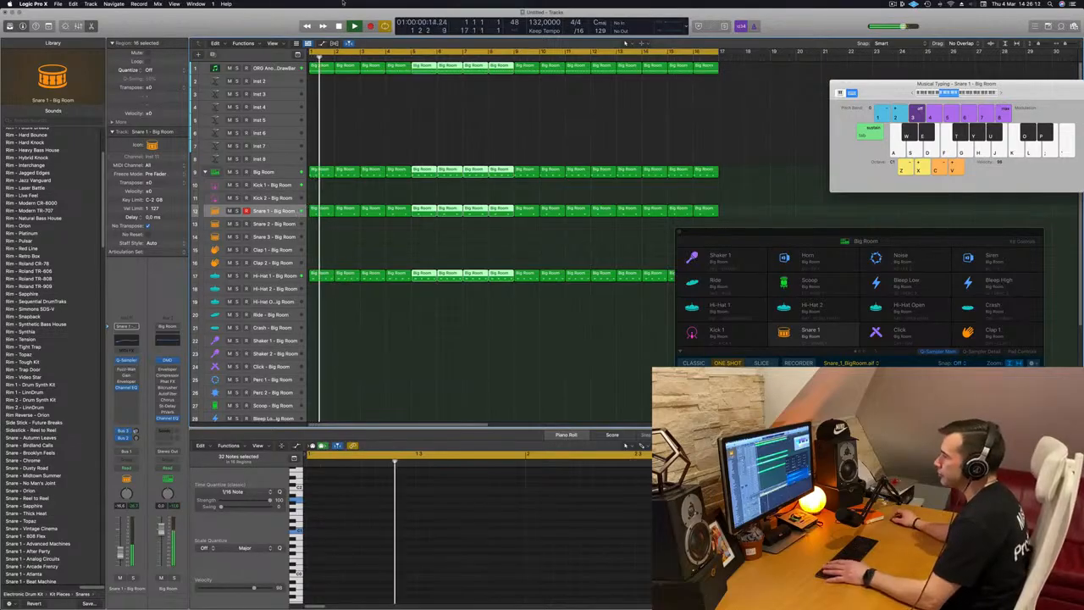
click(272, 68)
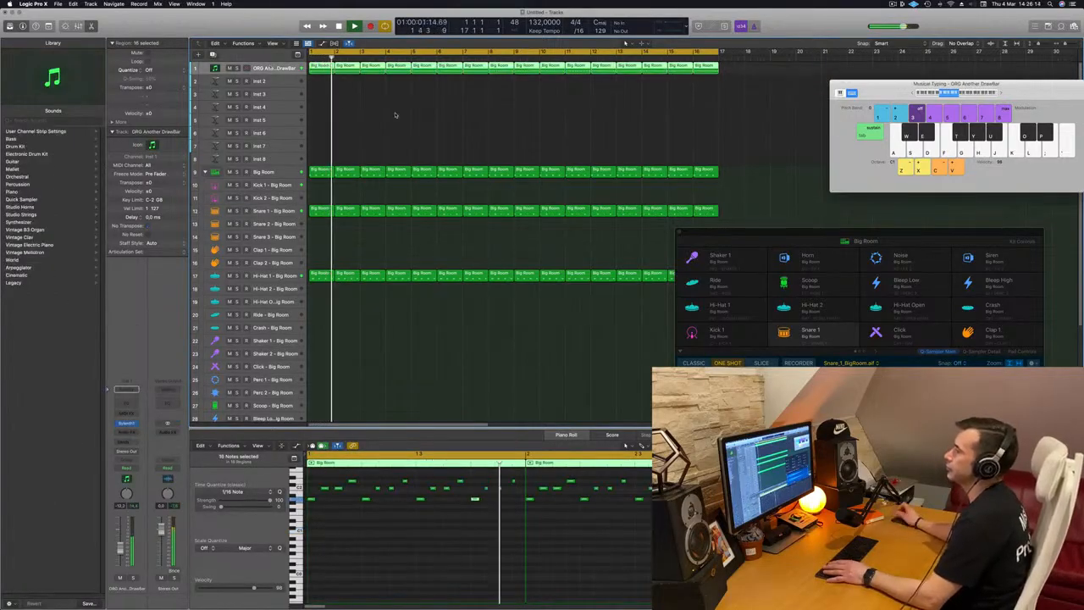
click(323, 98)
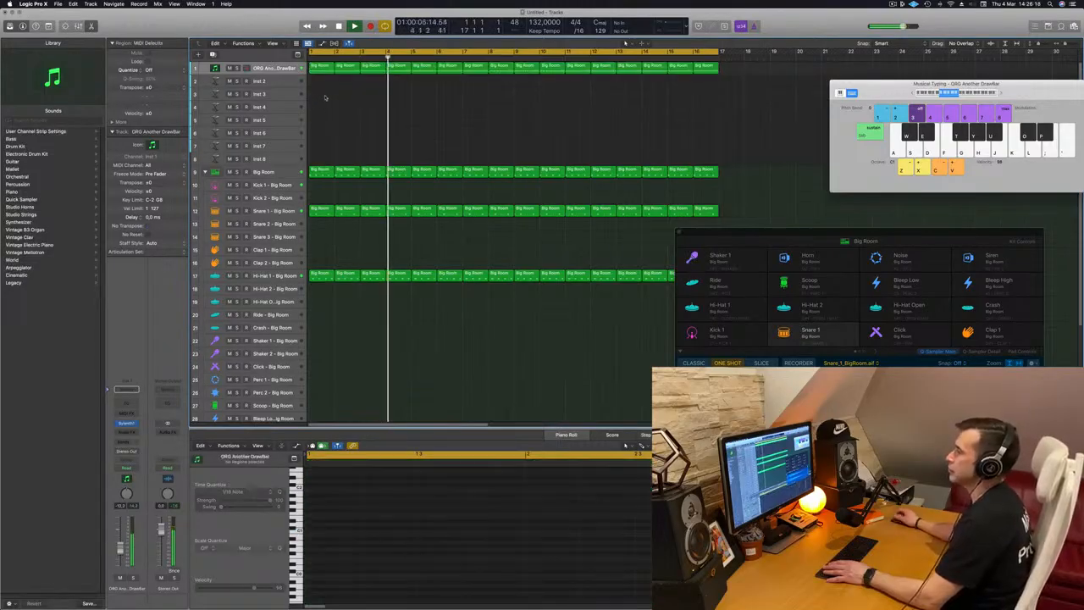
Create a new instrument track with duplicate settings below the drawbar track and copy its first region onto it
click(323, 68)
drag(322, 67, 324, 72)
click(267, 68)
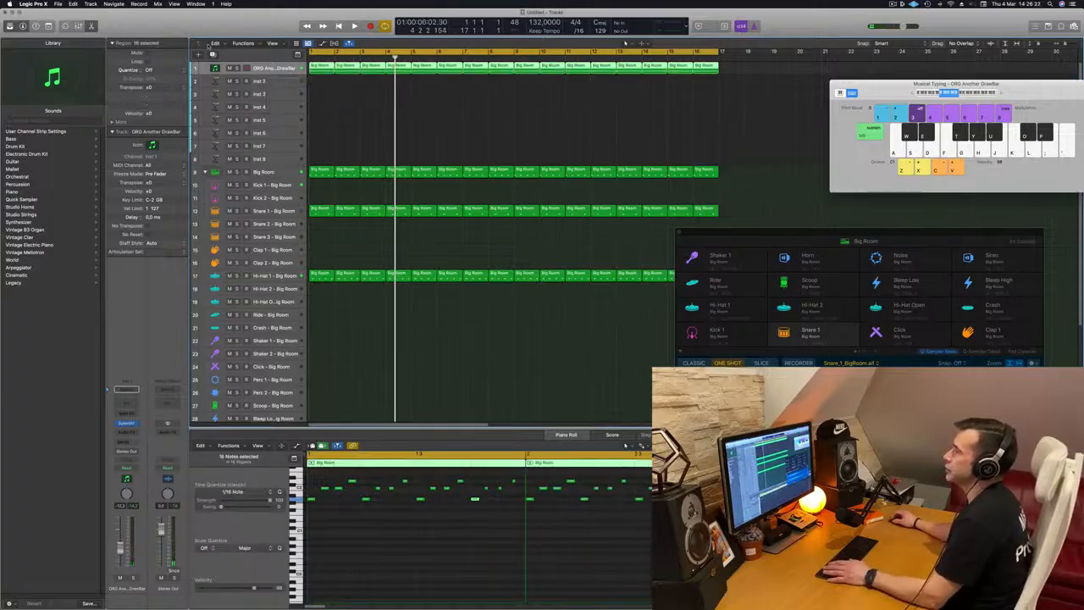
key(alt+super+s)
drag(321, 71, 321, 83)
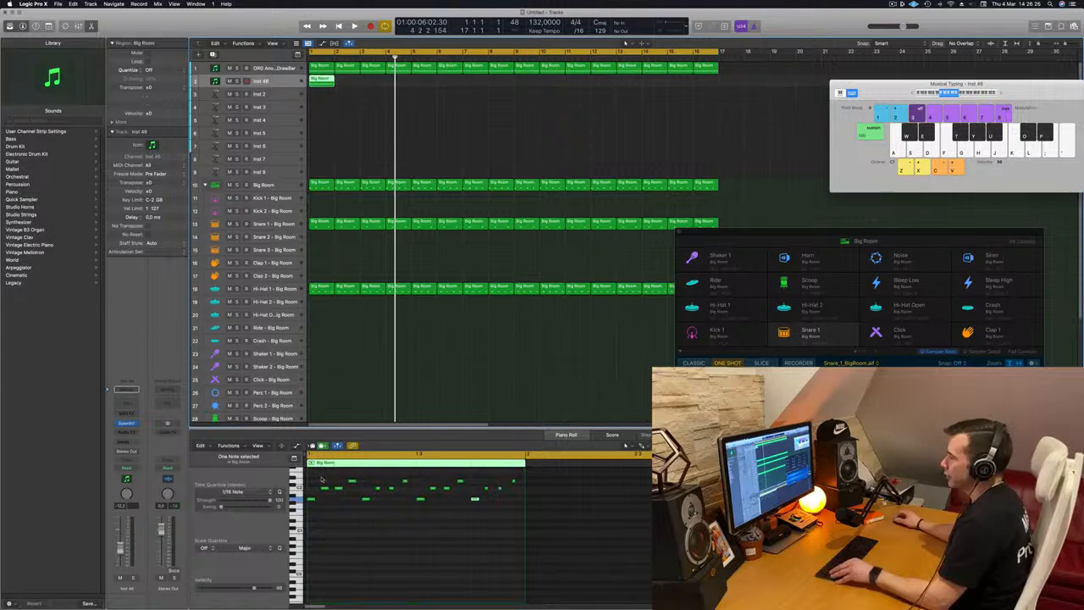
Delete most notes in the copied region, keeping only the opening notes, and play it
click(325, 490)
drag(316, 491, 588, 515)
key(BackSpace)
key(space)
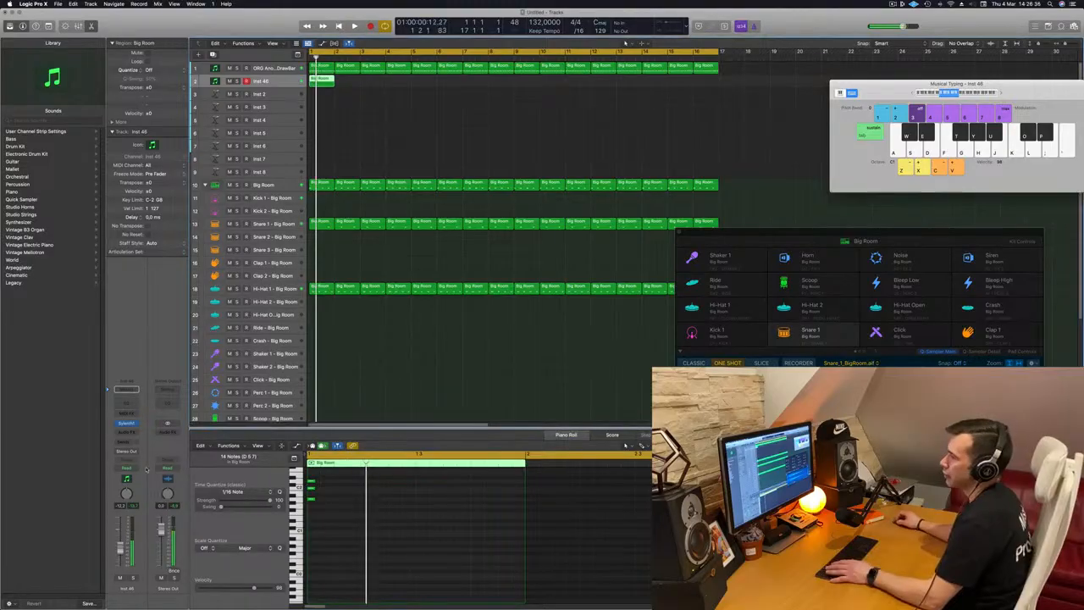
Open Sylenth1 on the new track and load the KEY BigSynth preset
click(126, 424)
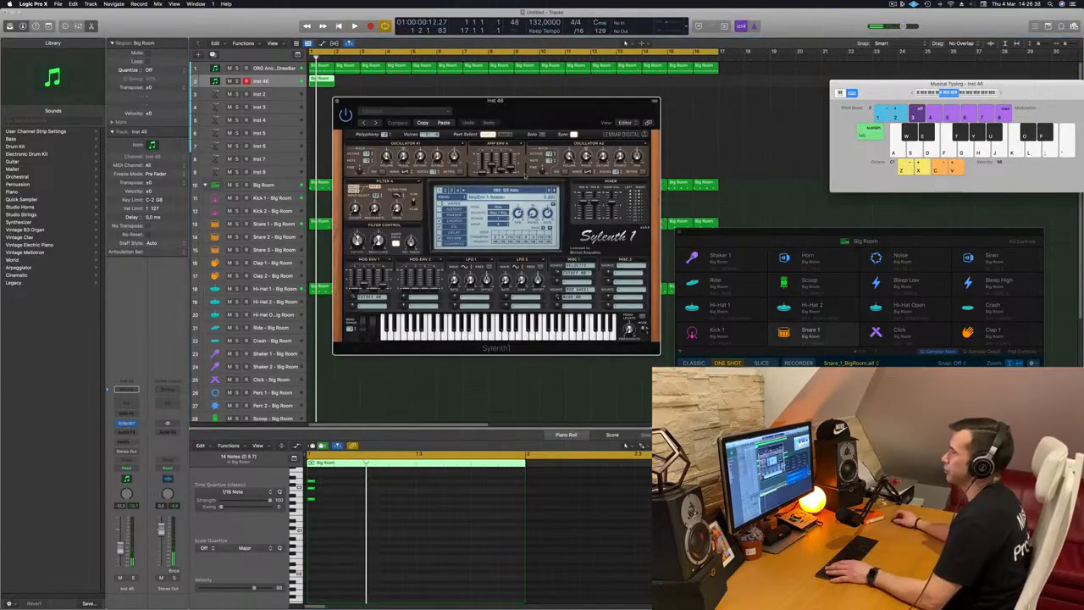
click(525, 193)
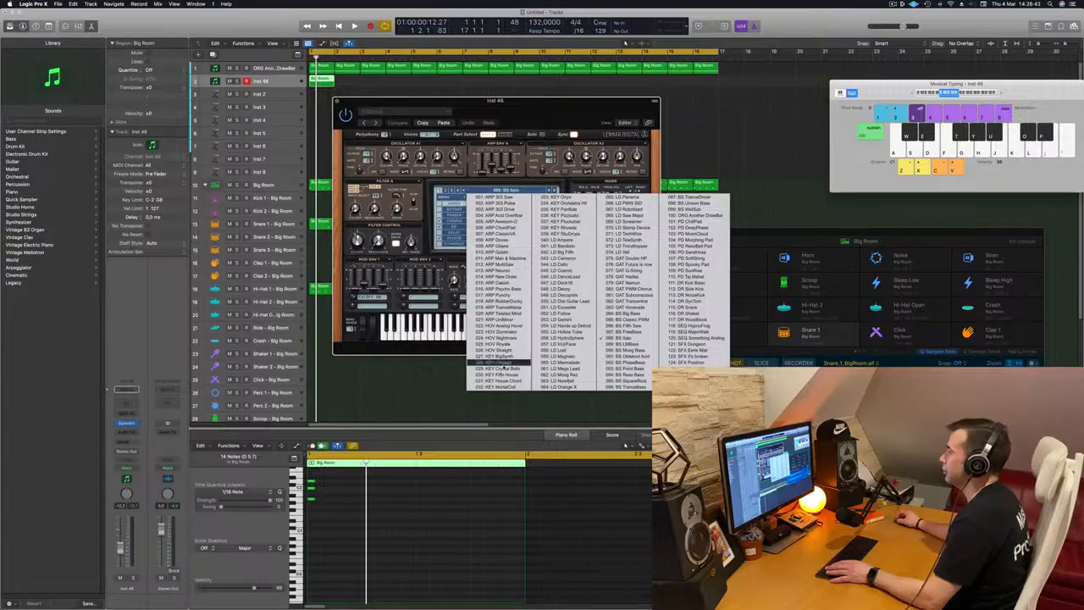
click(506, 358)
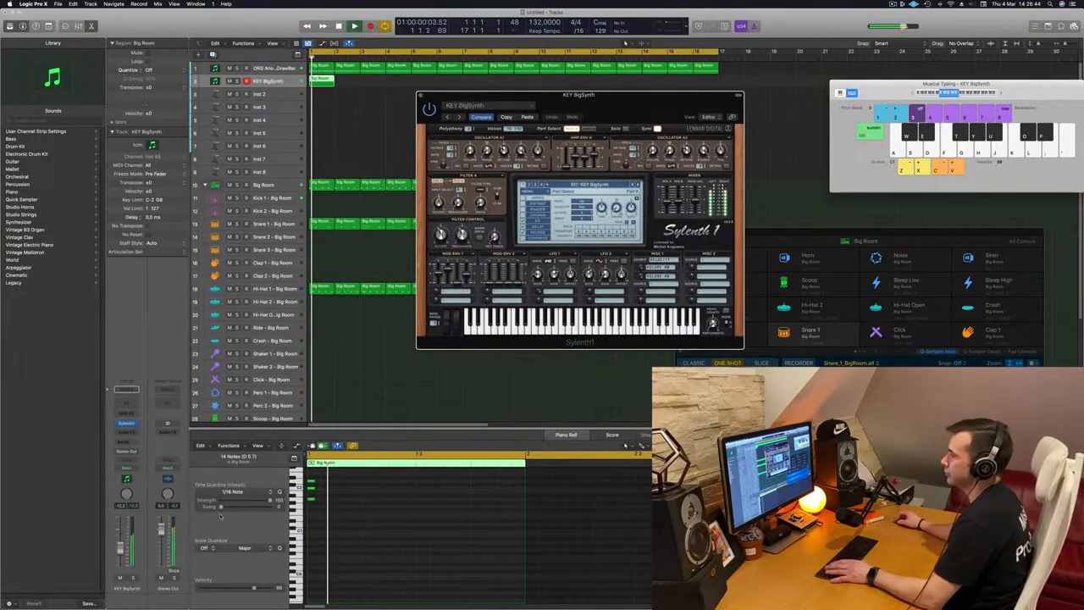
Copy the short synth region every two bars so it repeats across bars 1 to 16
key(space)
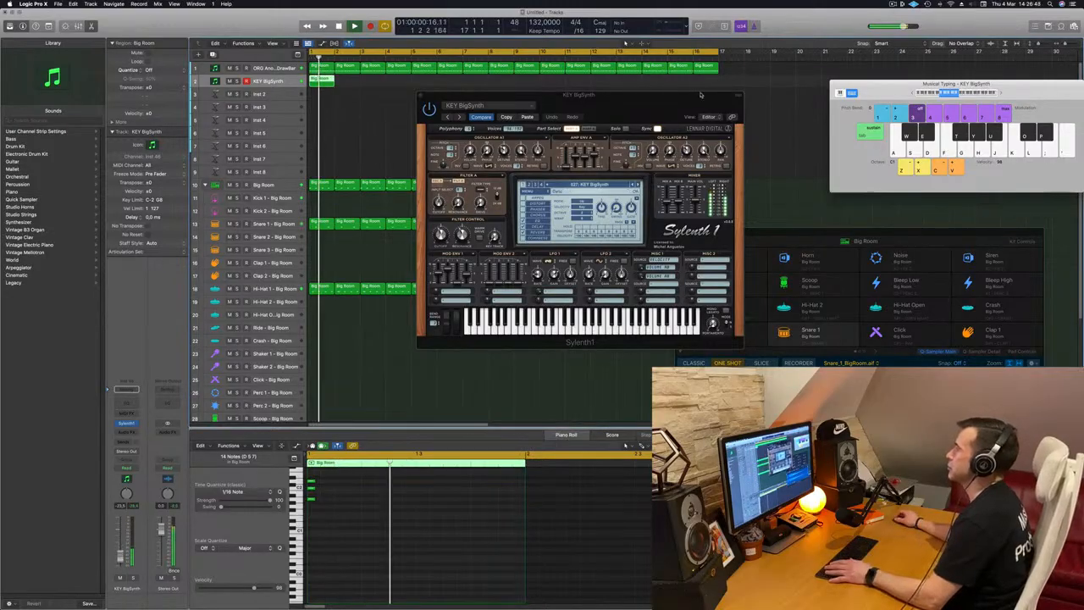
drag(657, 95, 702, 84)
drag(325, 81, 378, 87)
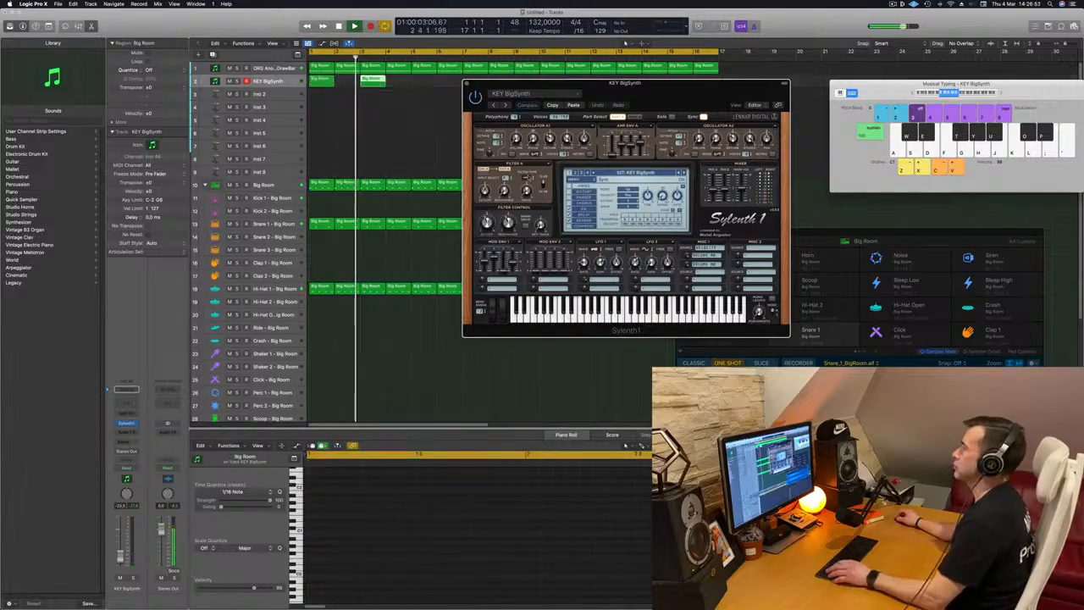
drag(662, 94, 432, 245)
shift+click(323, 78)
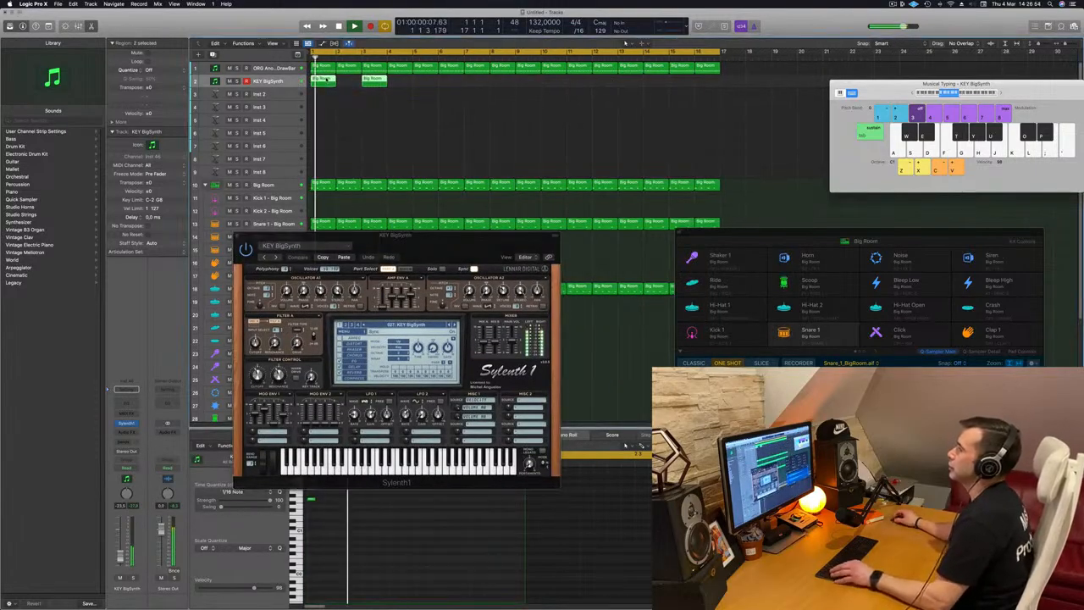
drag(326, 81, 433, 85)
mouse_move(513, 83)
mouse_down()
mouse_move(311, 91)
mouse_move(533, 88)
mouse_up()
drag(458, 237, 477, 166)
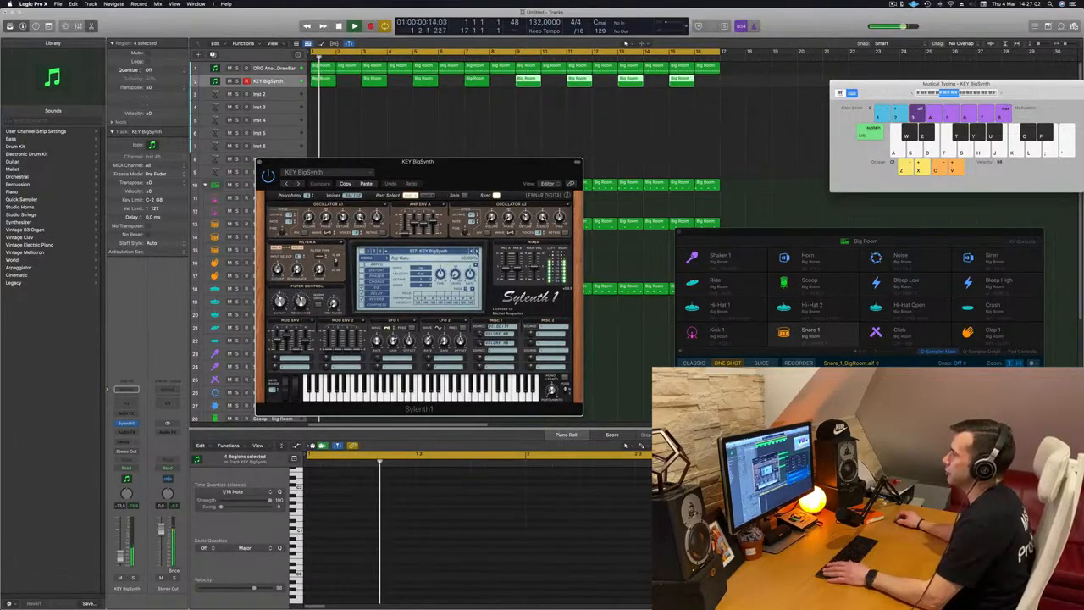
Step through Sylenth1 presets during playback, settling on the KEY SkyDrops preset
click(477, 252)
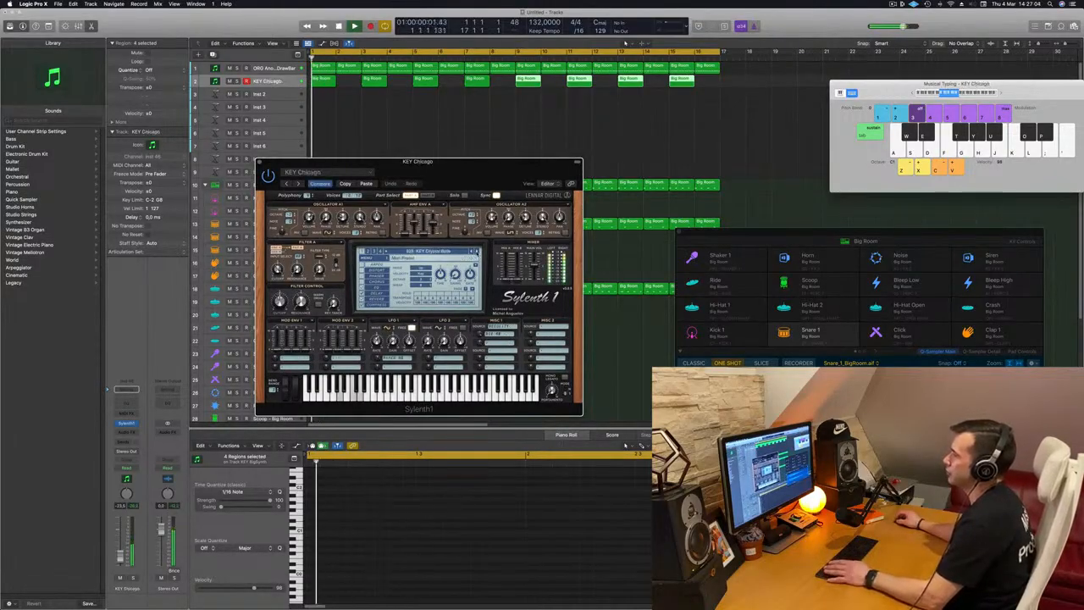
click(477, 252)
click(476, 252)
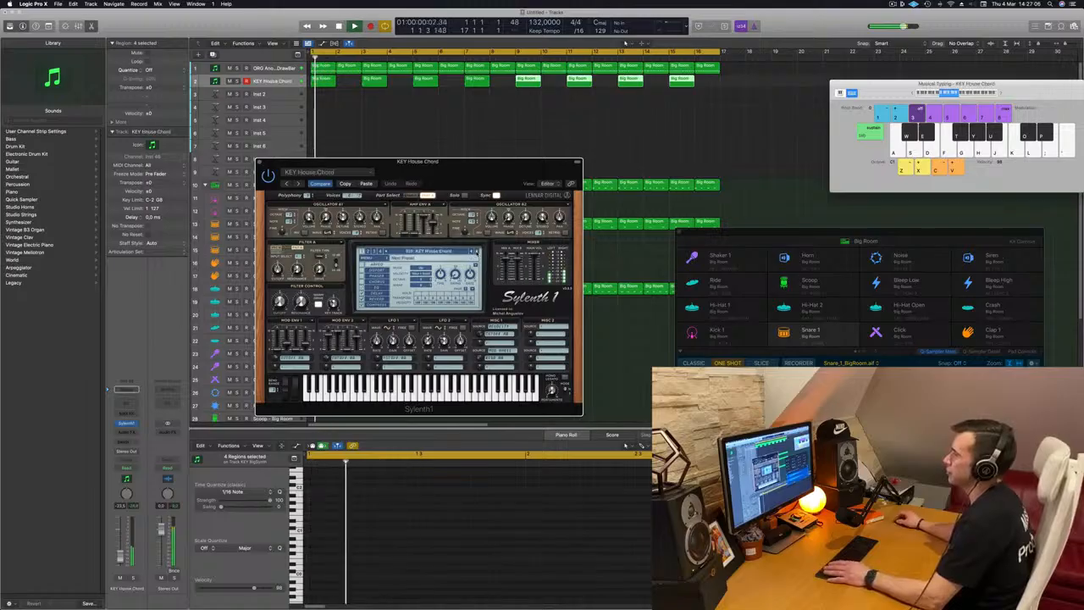
click(477, 251)
click(477, 251)
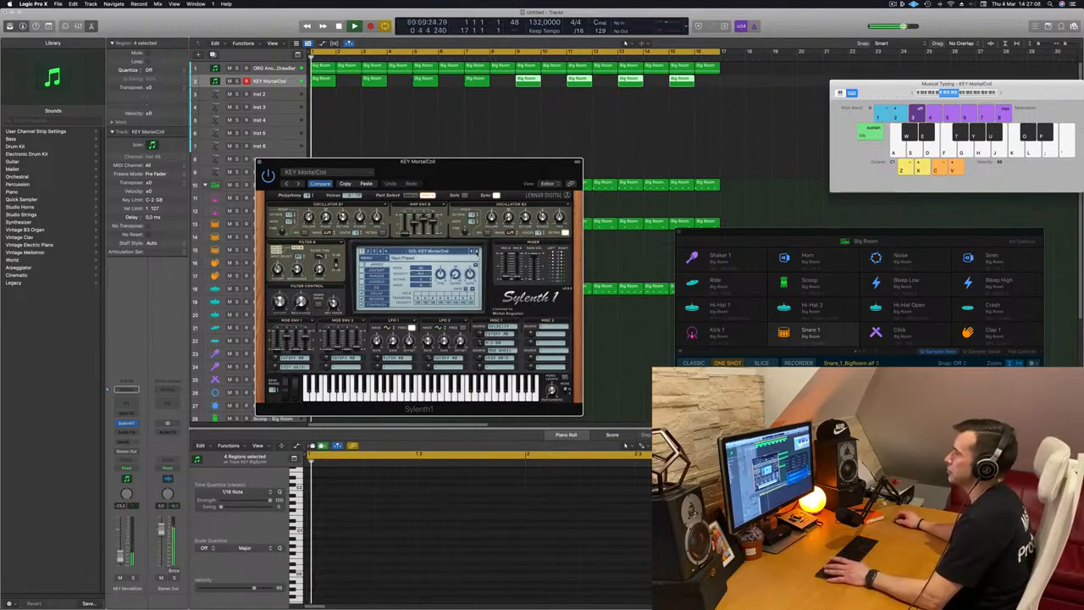
click(477, 252)
click(477, 252)
click(477, 252)
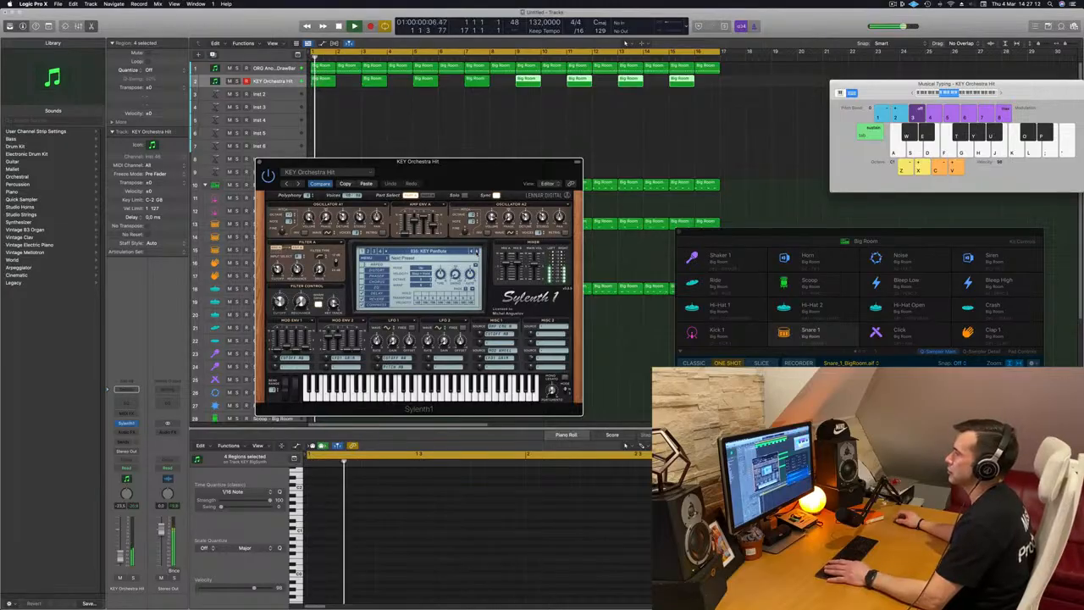
click(477, 251)
click(477, 252)
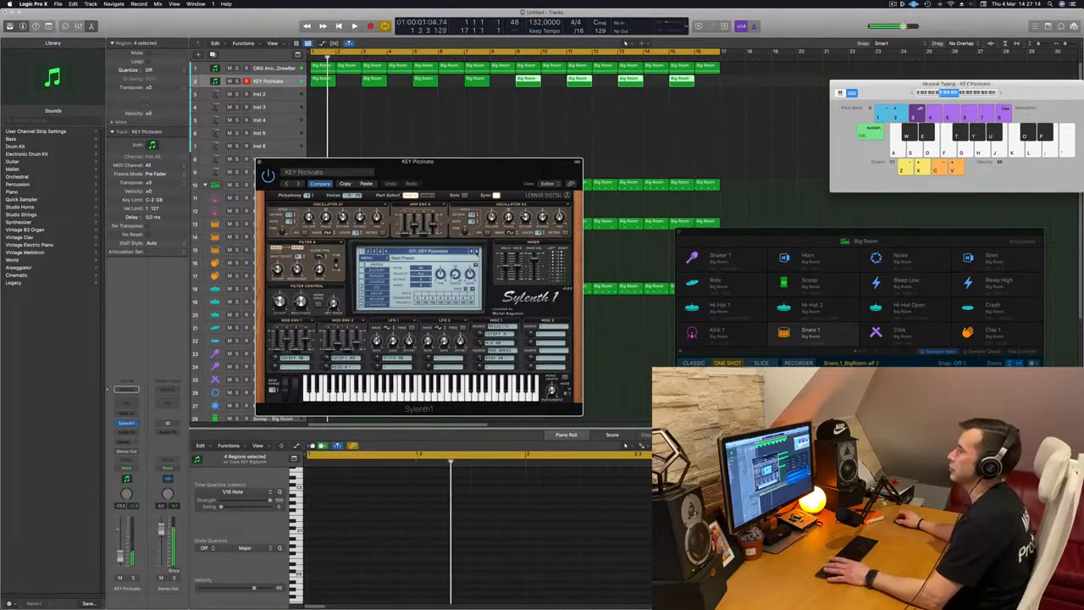
click(477, 251)
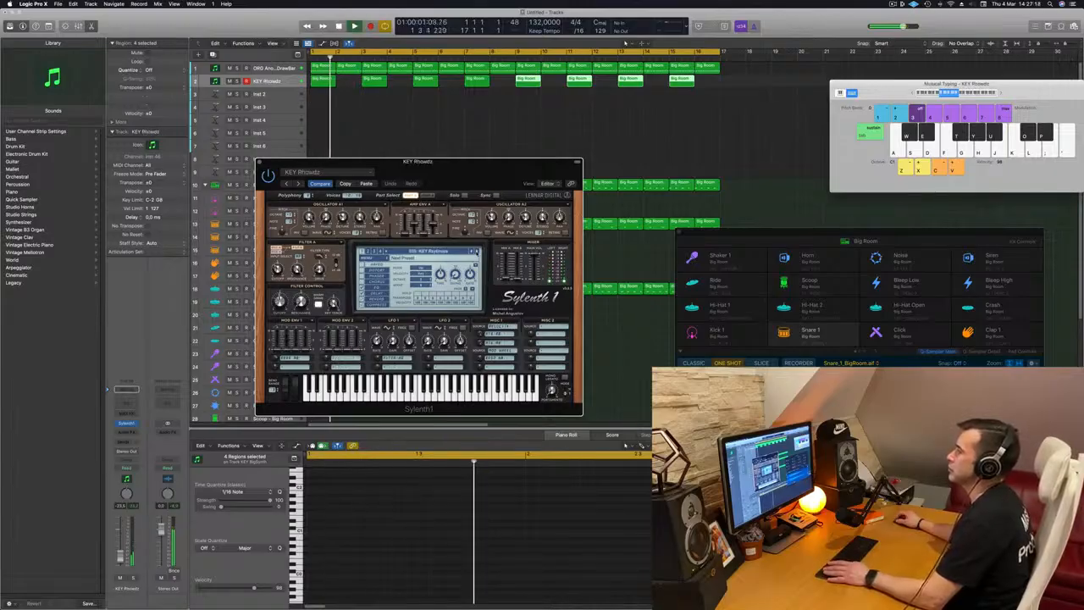
key(space)
key(space)
key(space)
key(space)
click(120, 553)
key(space)
key(space)
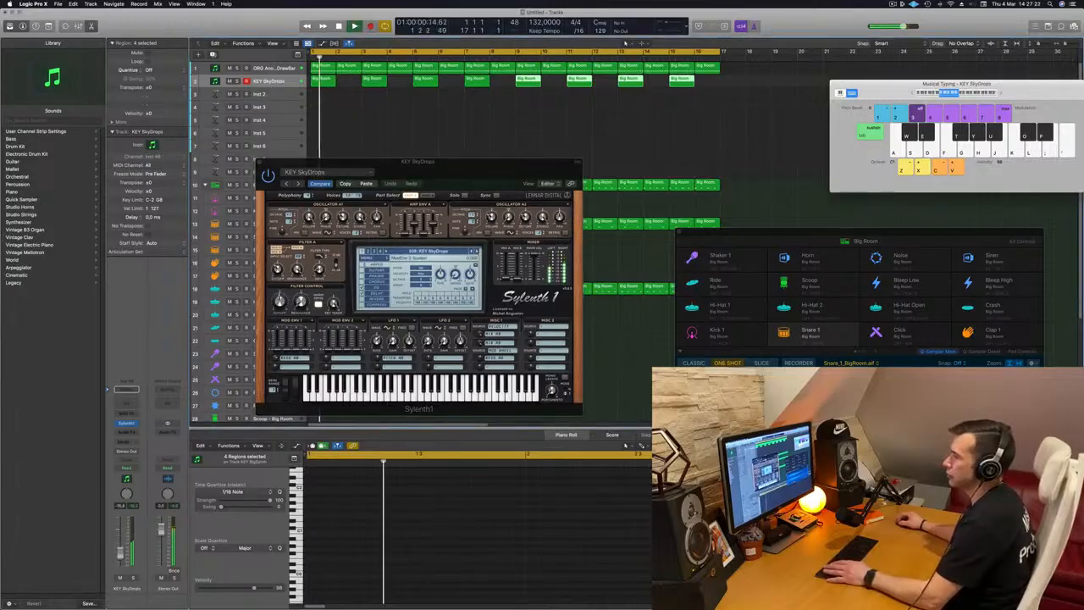
Add a send from the synth track to Bus 7
click(123, 441)
mouse_move(136, 451)
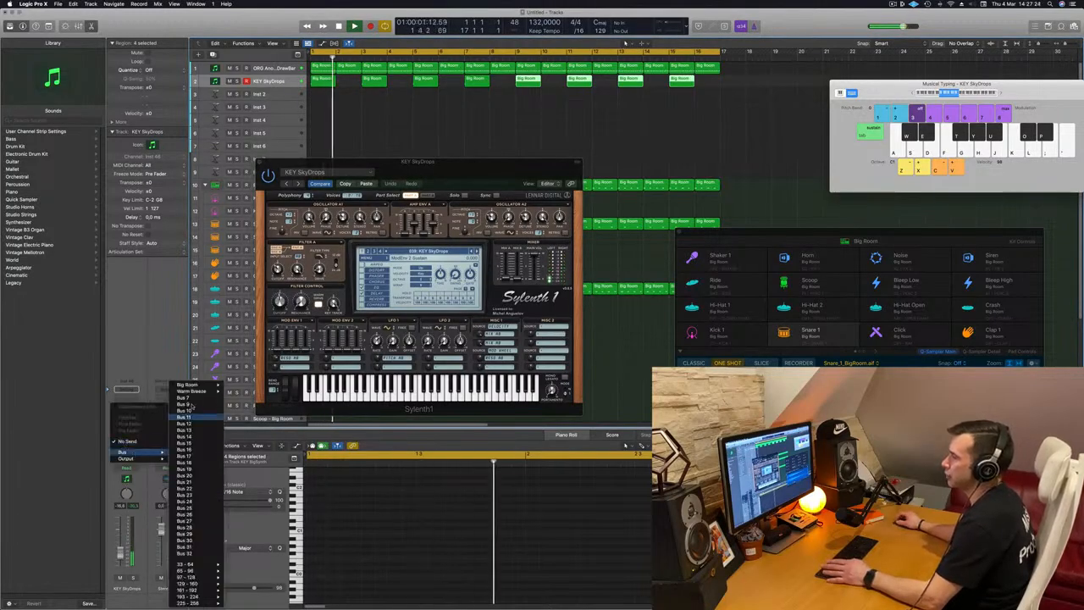
key(space)
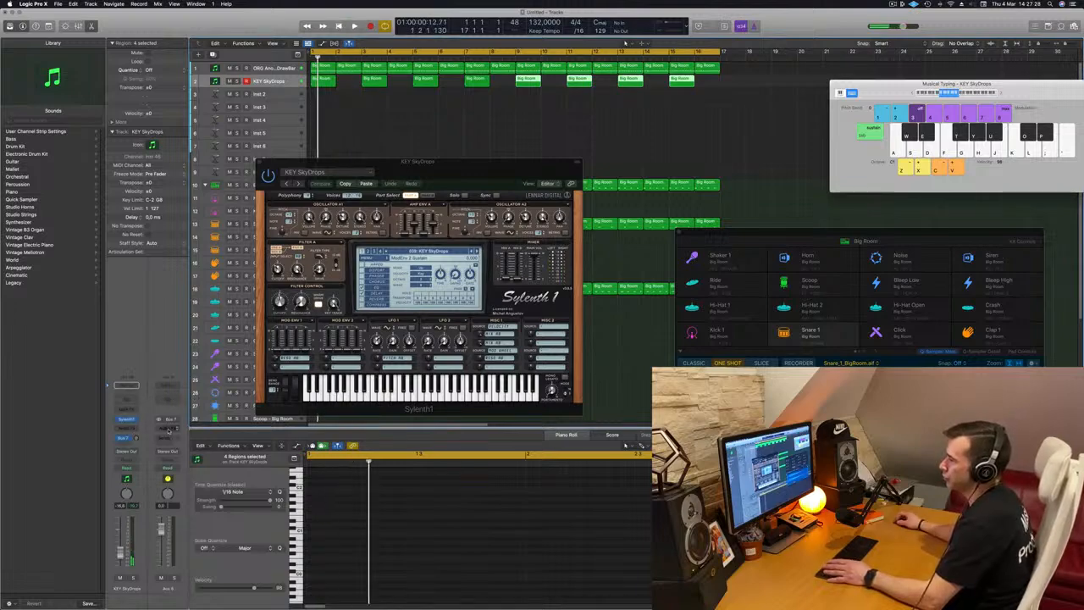
Insert a SilverVerb Stereo reverb on the new aux and load its grandiose preset
click(170, 429)
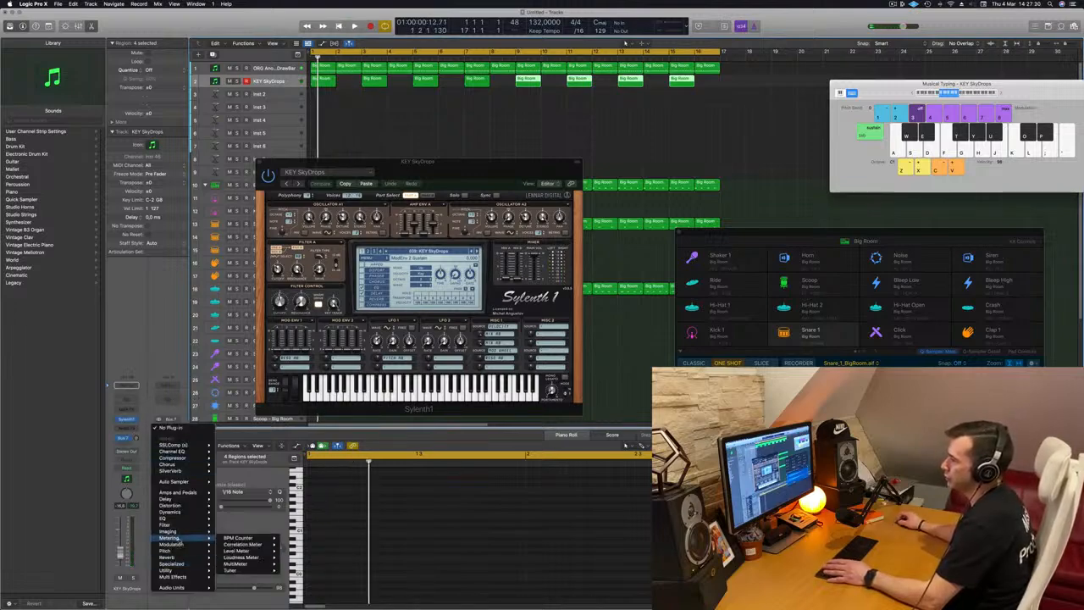
mouse_move(180, 559)
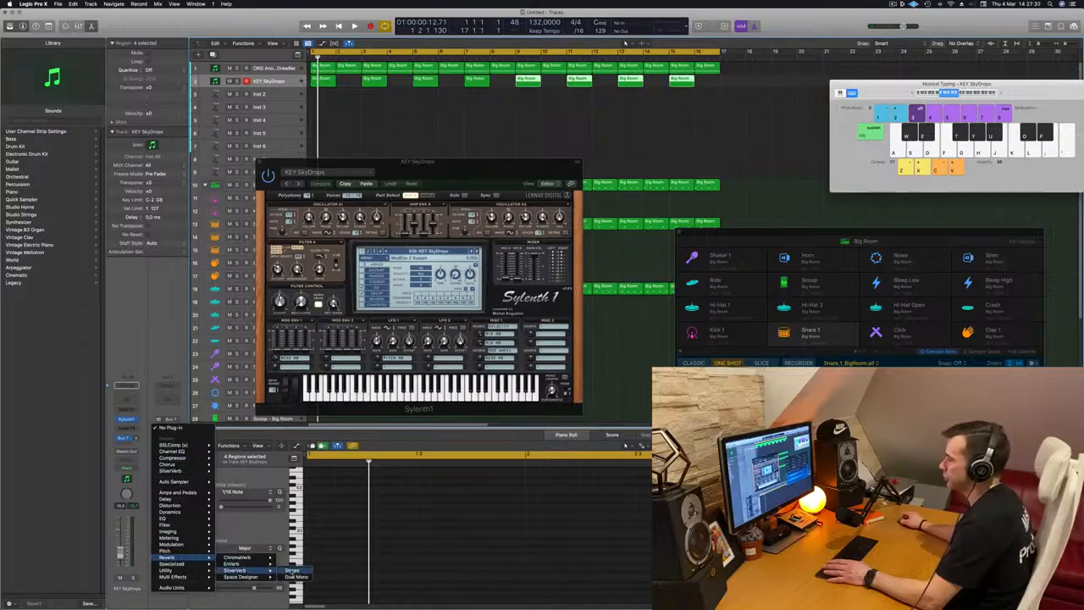
click(292, 571)
drag(460, 112, 442, 113)
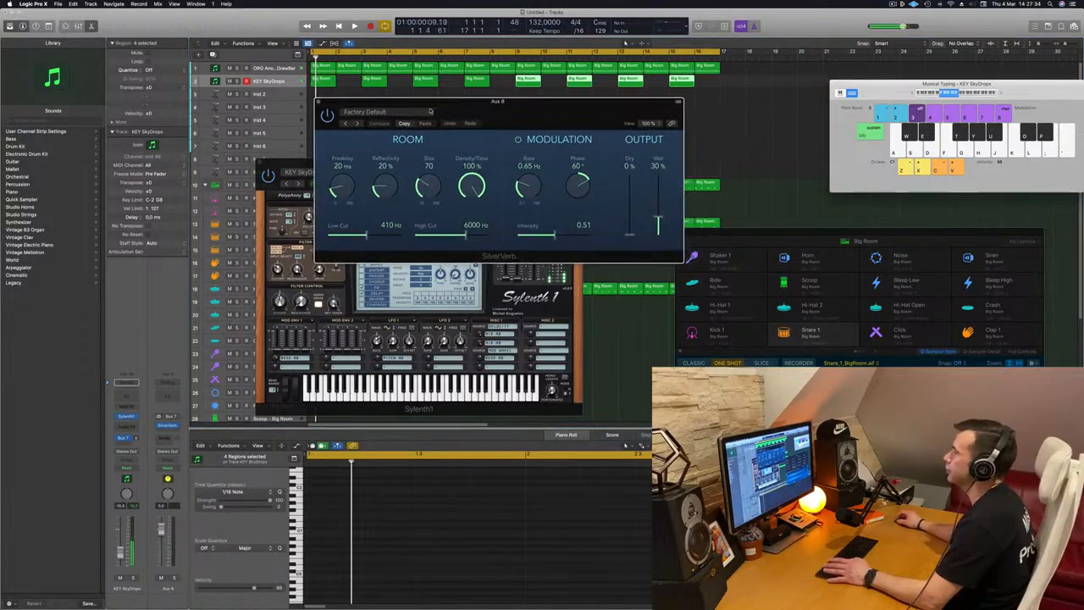
click(373, 111)
key(Escape)
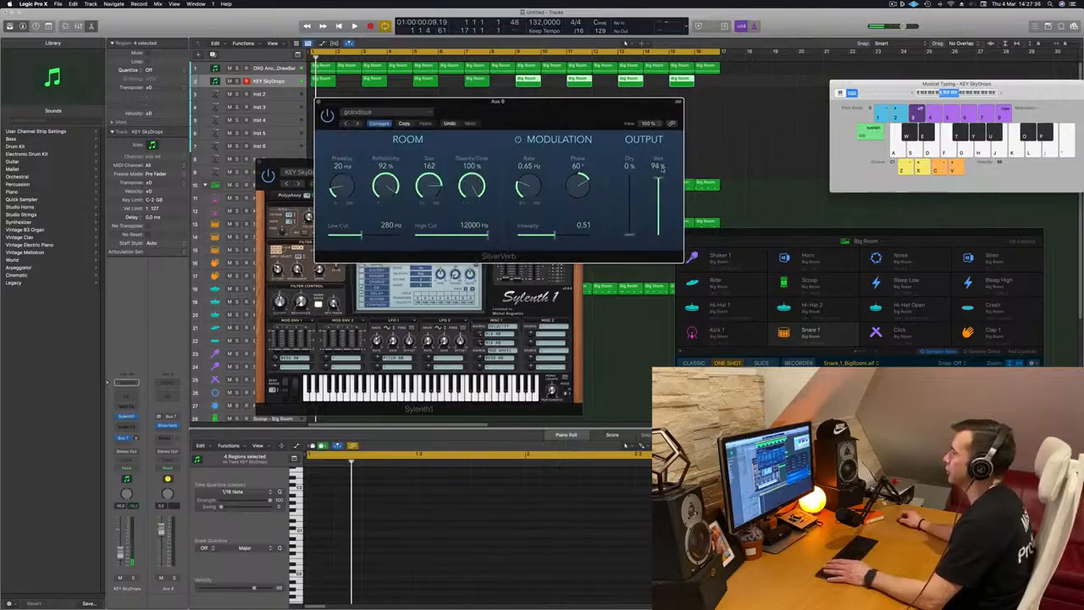
Play the track to listen to the synth through the reverb
key(space)
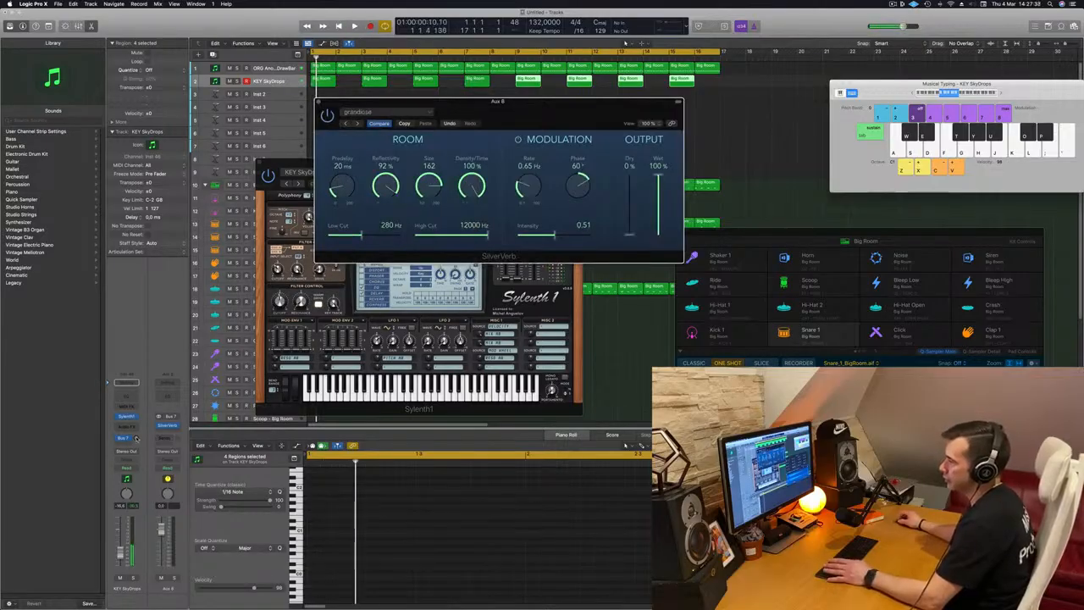
key(space)
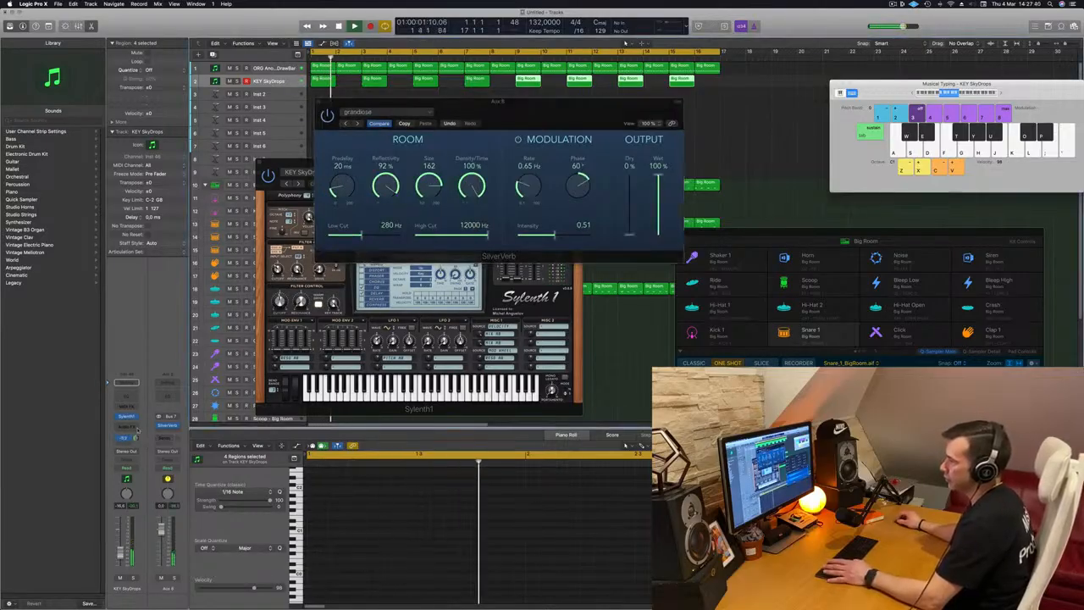
key(space)
drag(498, 101, 1011, 99)
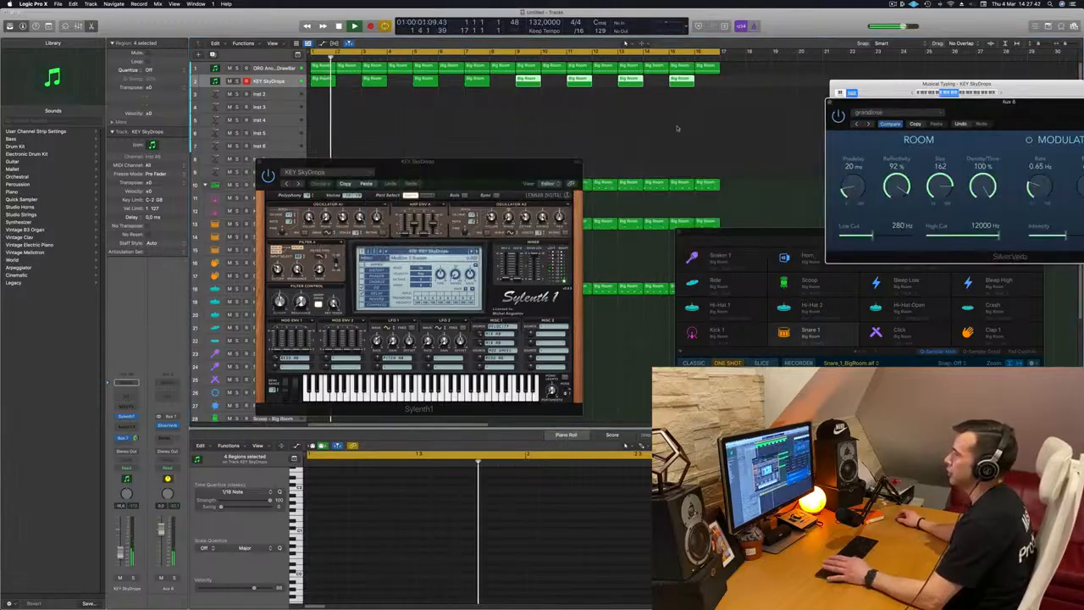
key(space)
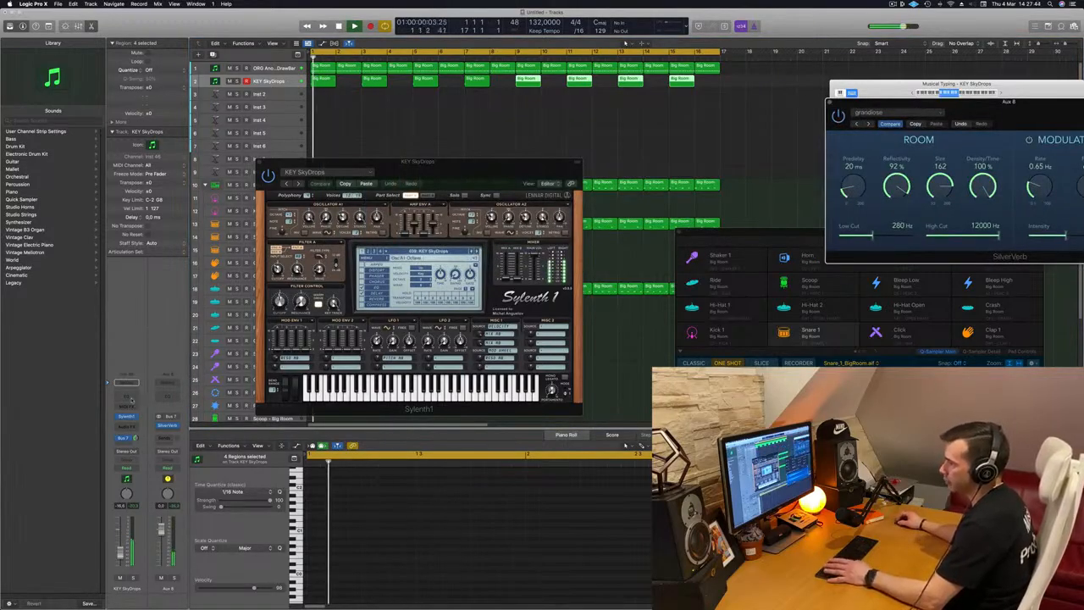
Insert a Channel EQ on the synth track and enable a 24 dB/Oct high cut at about 815 Hz
click(127, 382)
click(899, 141)
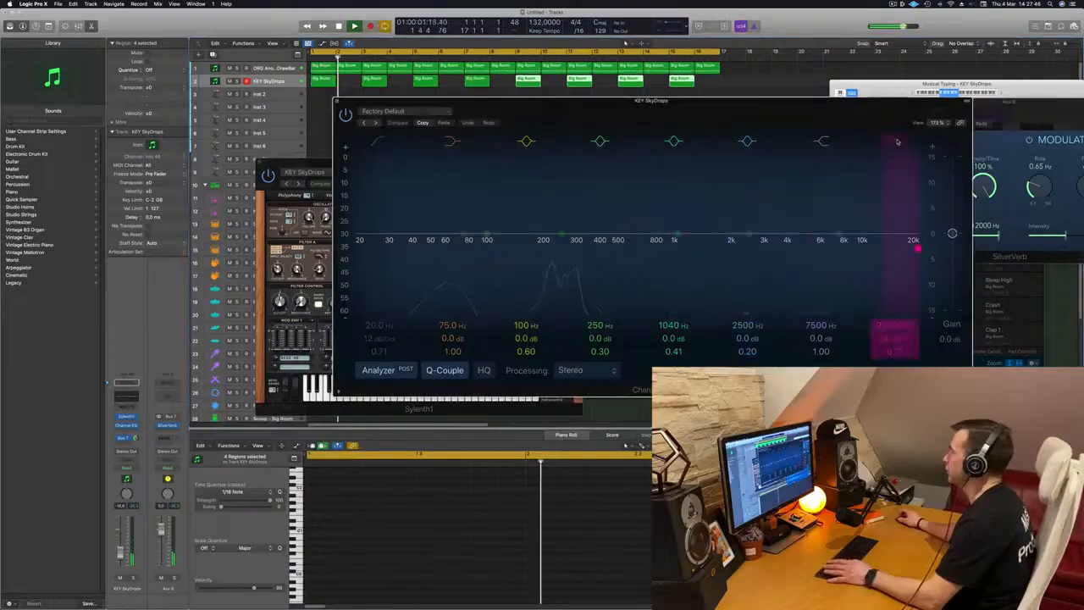
drag(890, 322, 891, 377)
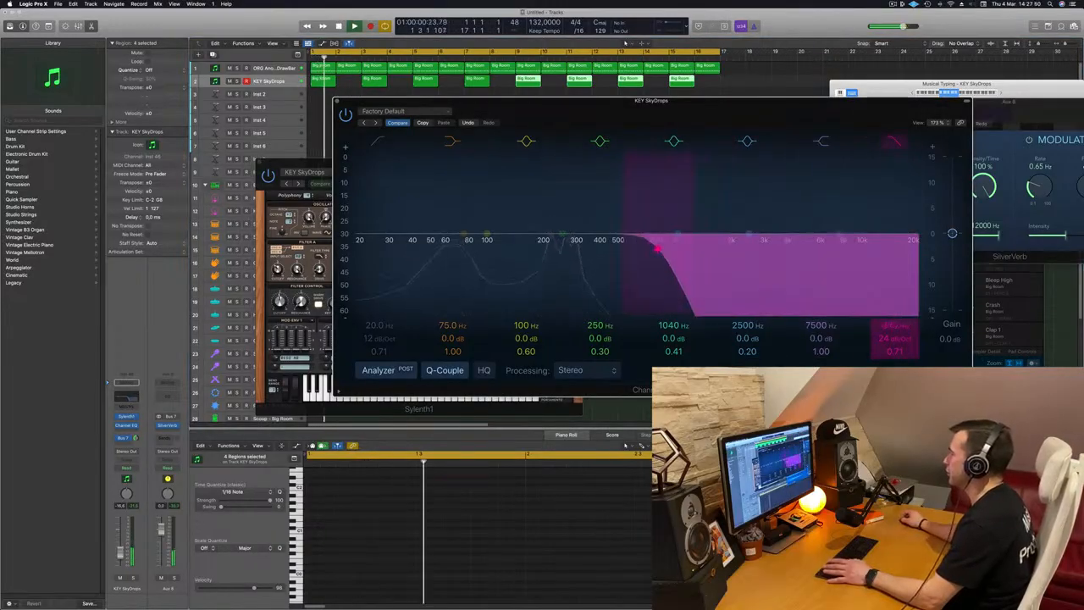
drag(651, 100, 754, 78)
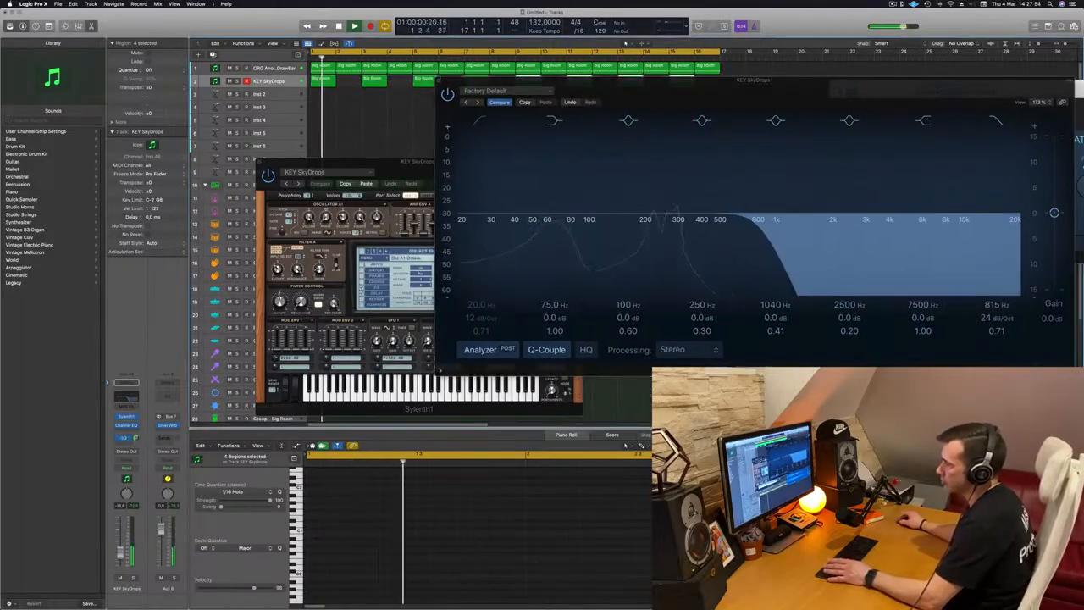
drag(755, 80, 399, 214)
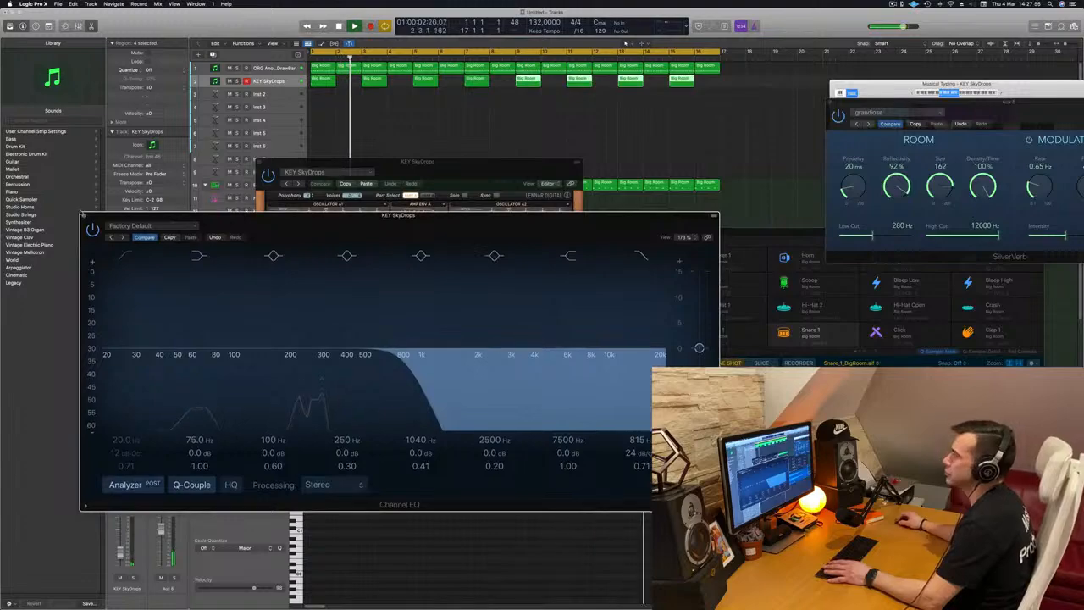
click(84, 216)
drag(284, 166, 645, 175)
key(Return)
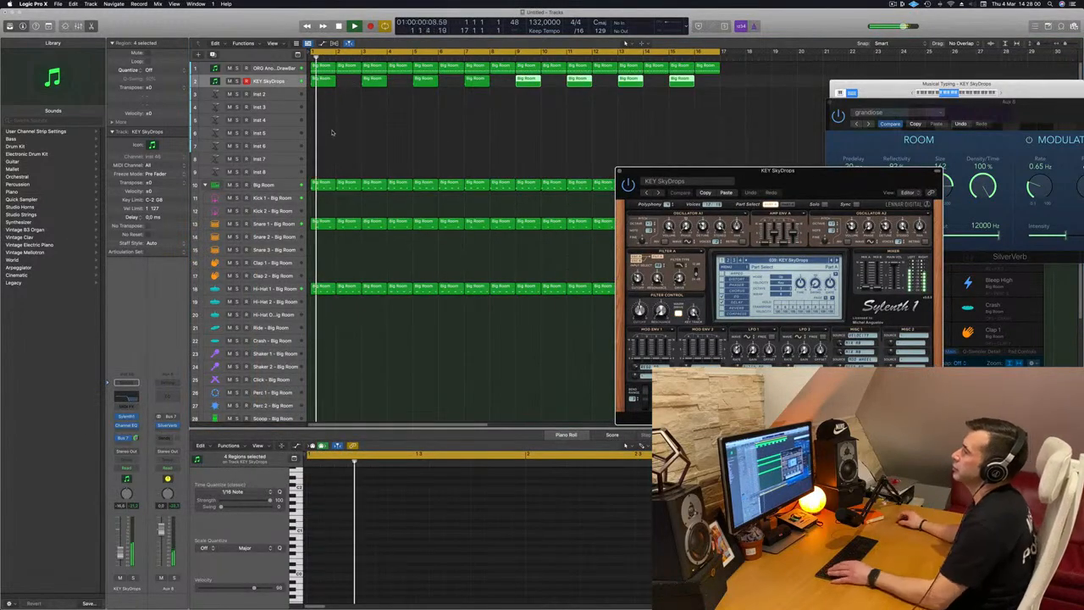
Play back the drawbar and synth parts together
drag(719, 121, 324, 81)
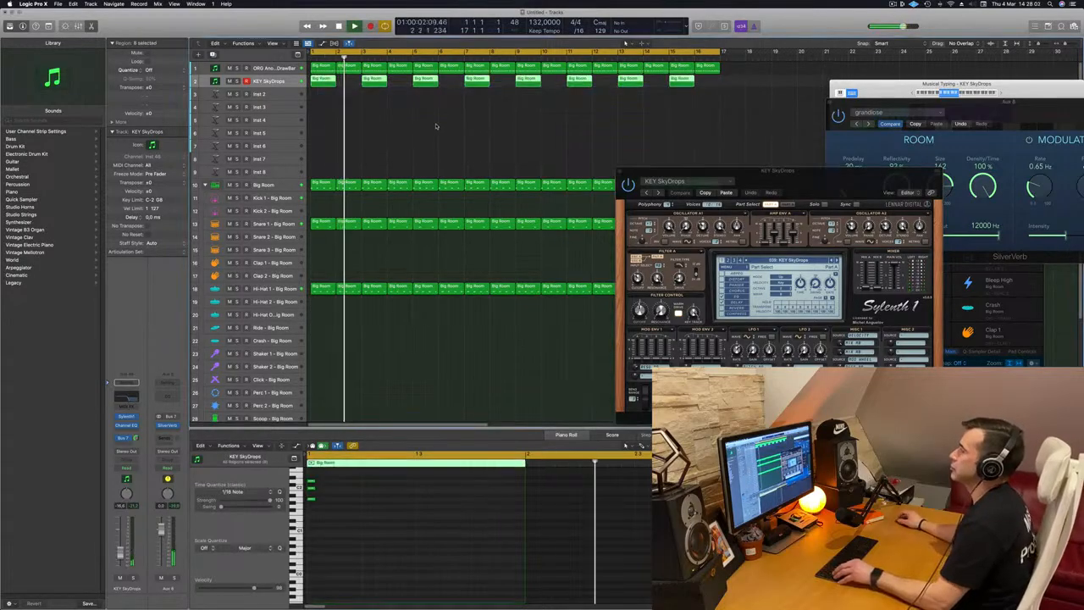
scroll(394, 132, down, 1)
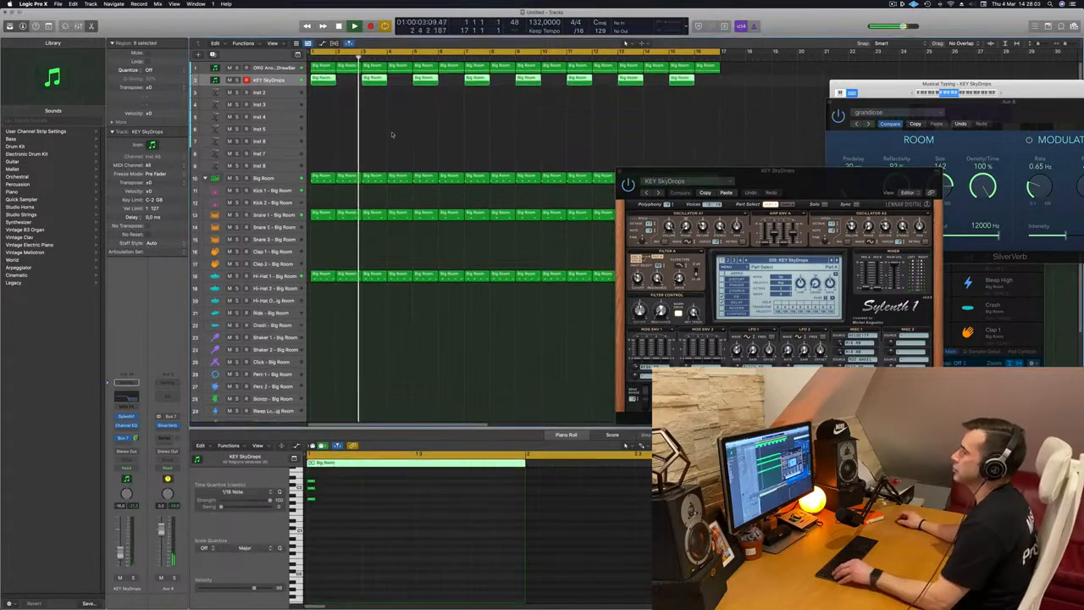
click(310, 116)
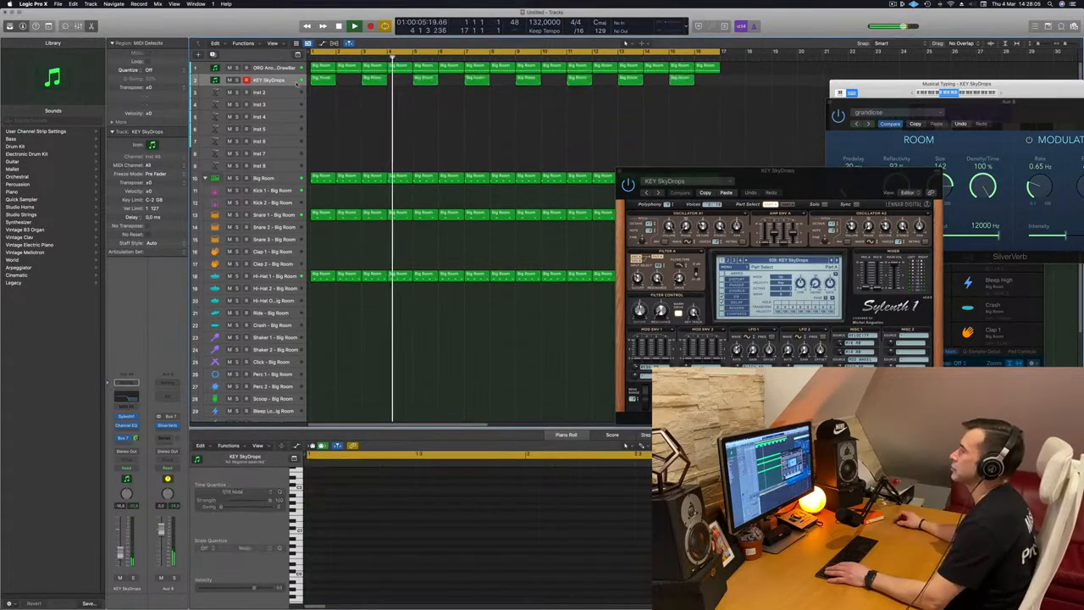
click(245, 68)
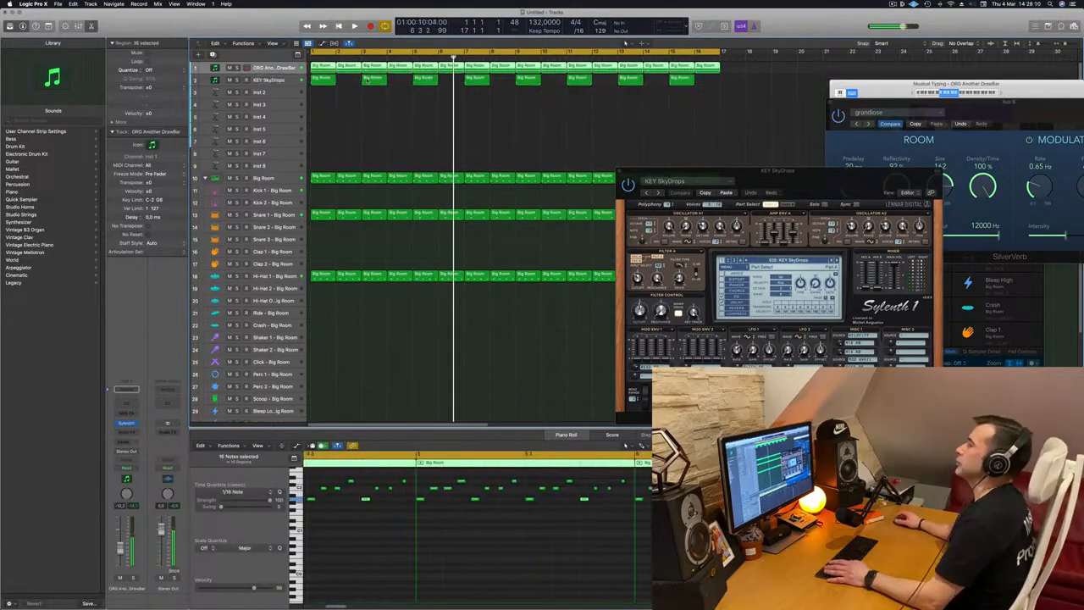
key(space)
scroll(358, 100, down, 2)
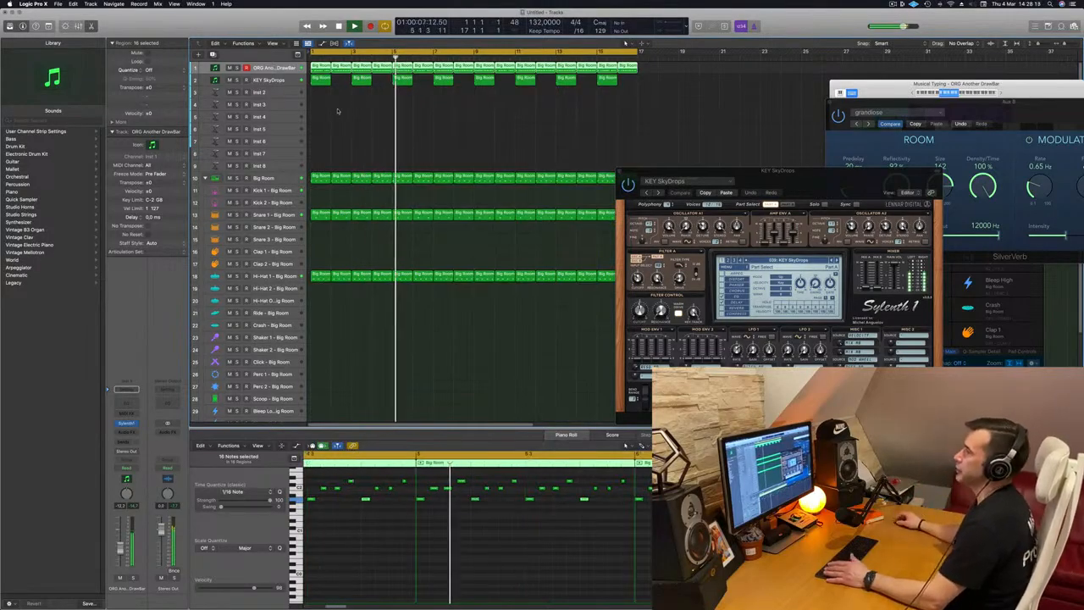
Copy the first KEY SkyDrops region onto the empty Inst 2 track below it
click(293, 82)
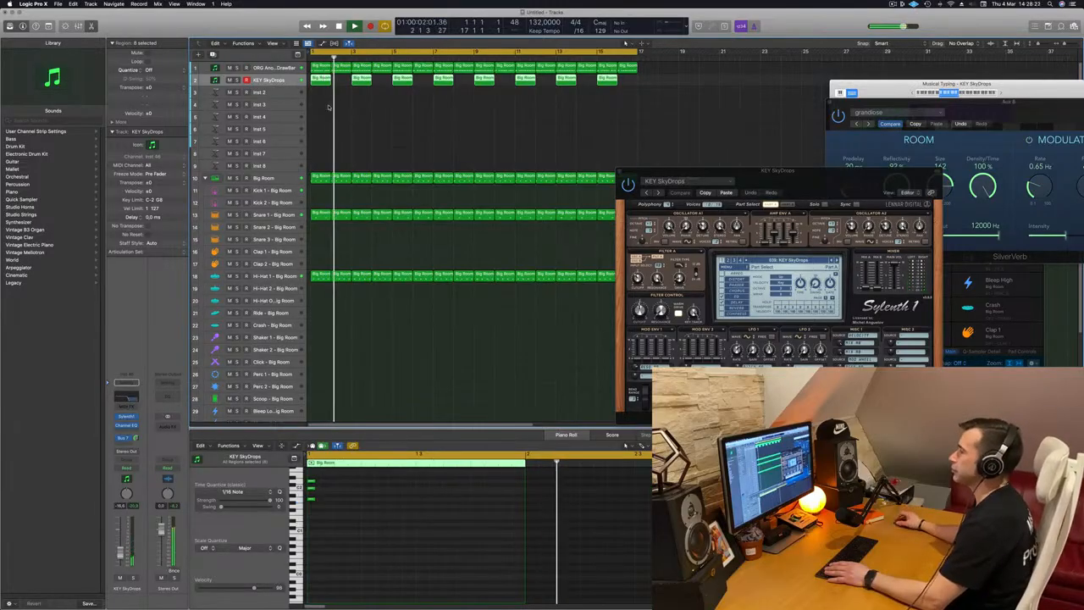
click(321, 80)
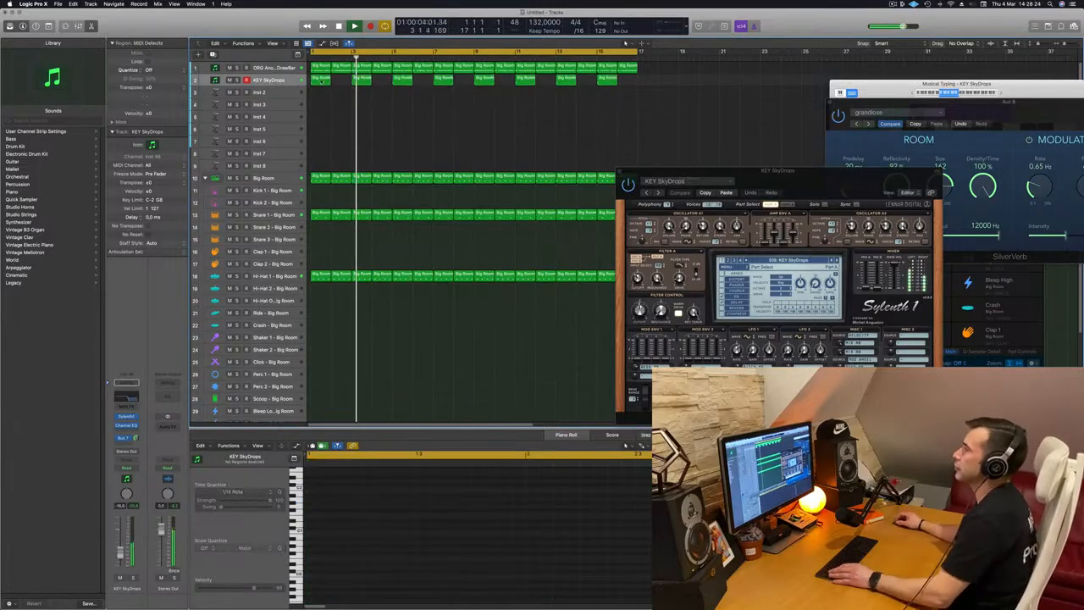
key(space)
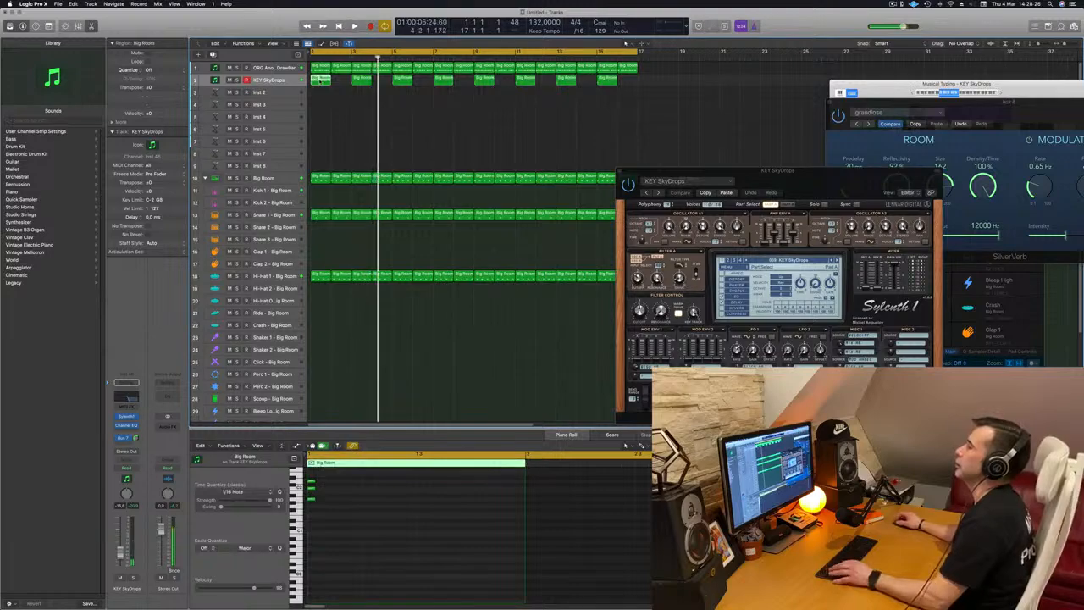
drag(328, 83, 337, 95)
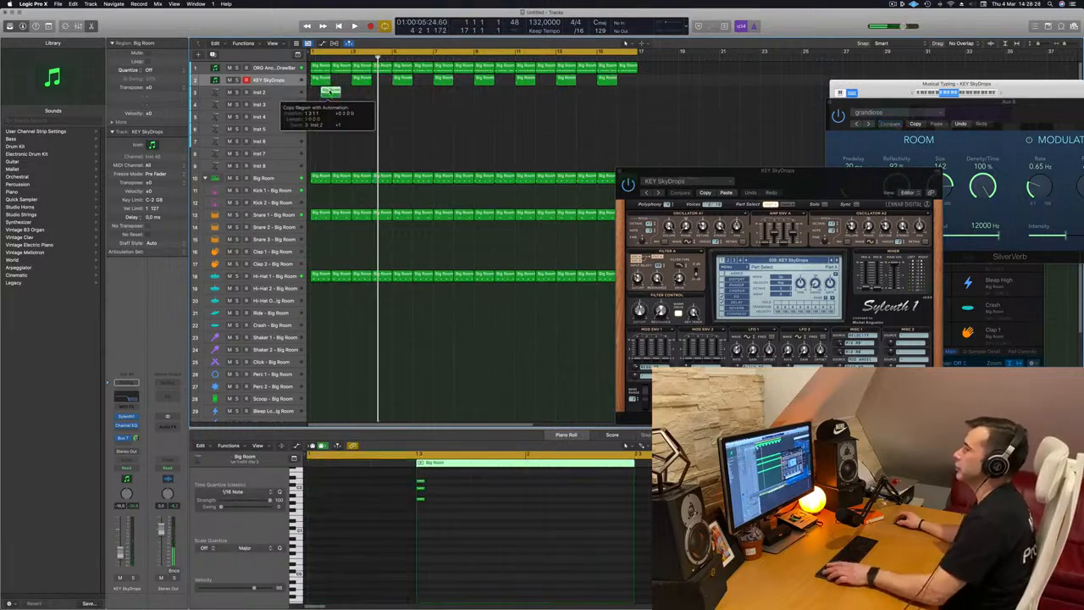
key(space)
key(space)
Open the Inst 2 Alchemy instrument and load the Deep Harmonic Waves preset from the Strings category
click(276, 93)
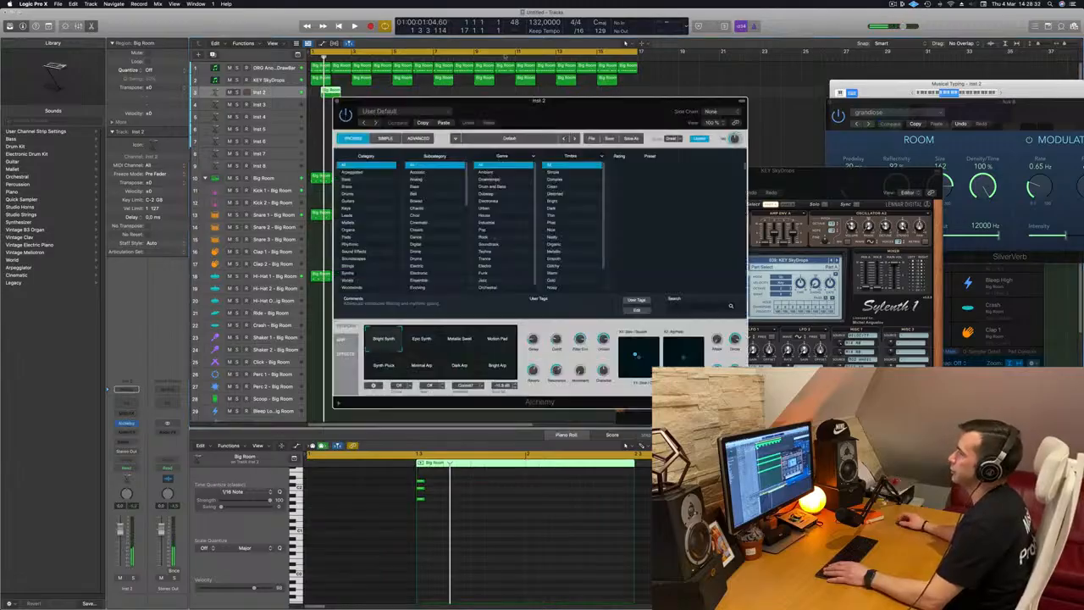
drag(488, 106, 532, 98)
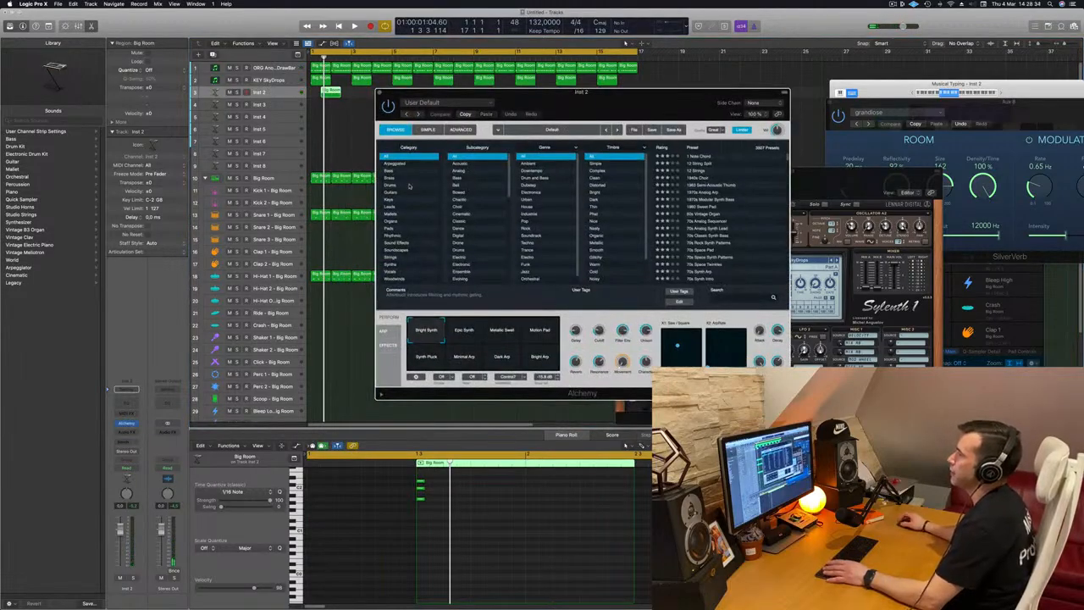
click(392, 259)
drag(593, 92, 622, 87)
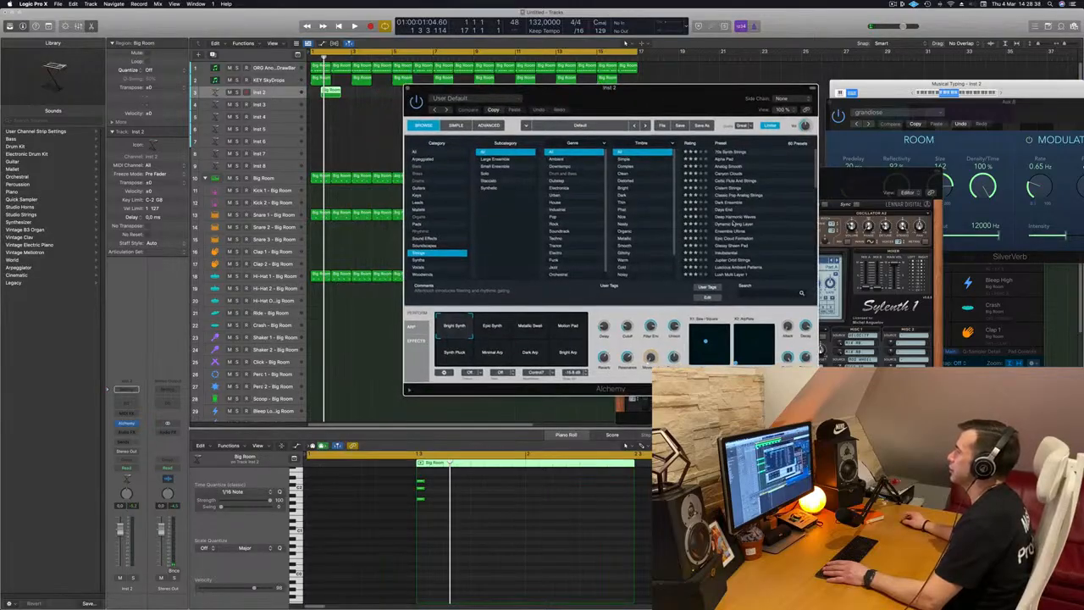
drag(475, 88, 519, 90)
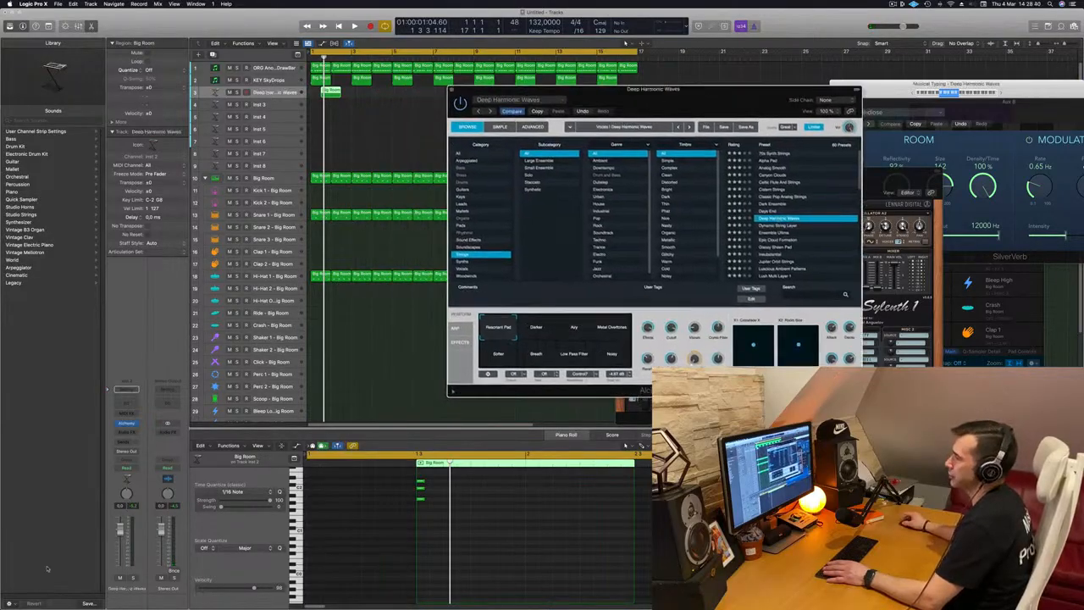
Raise the Deep Harmonic Waves track's volume fader while playing back
key(space)
drag(122, 557, 121, 534)
key(space)
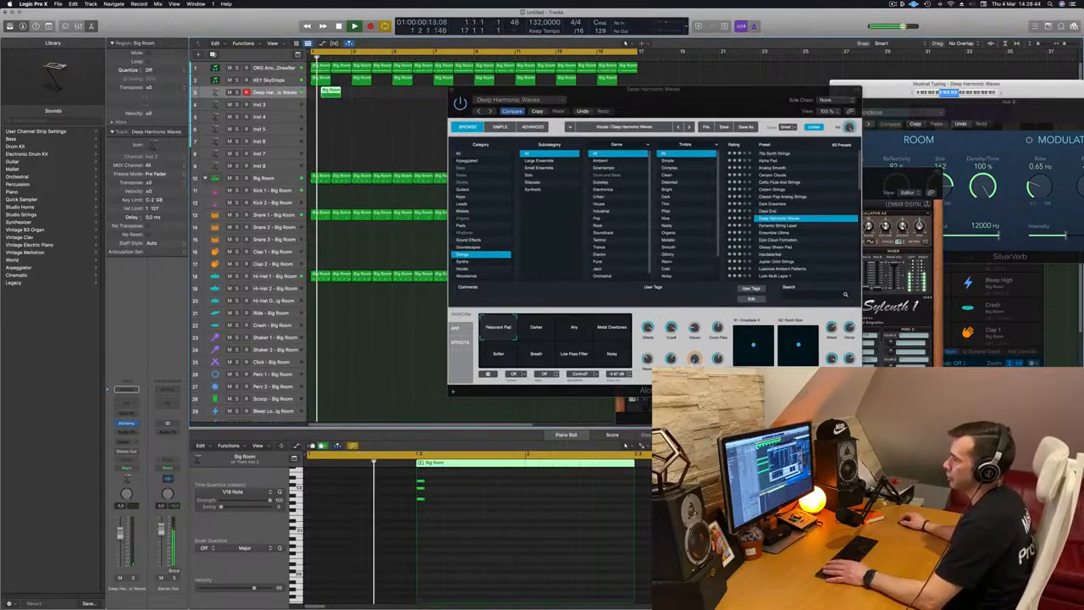
Resize the three chord notes in the strings region's piano roll and play it back
key(space)
key(space)
drag(438, 479, 474, 499)
key(space)
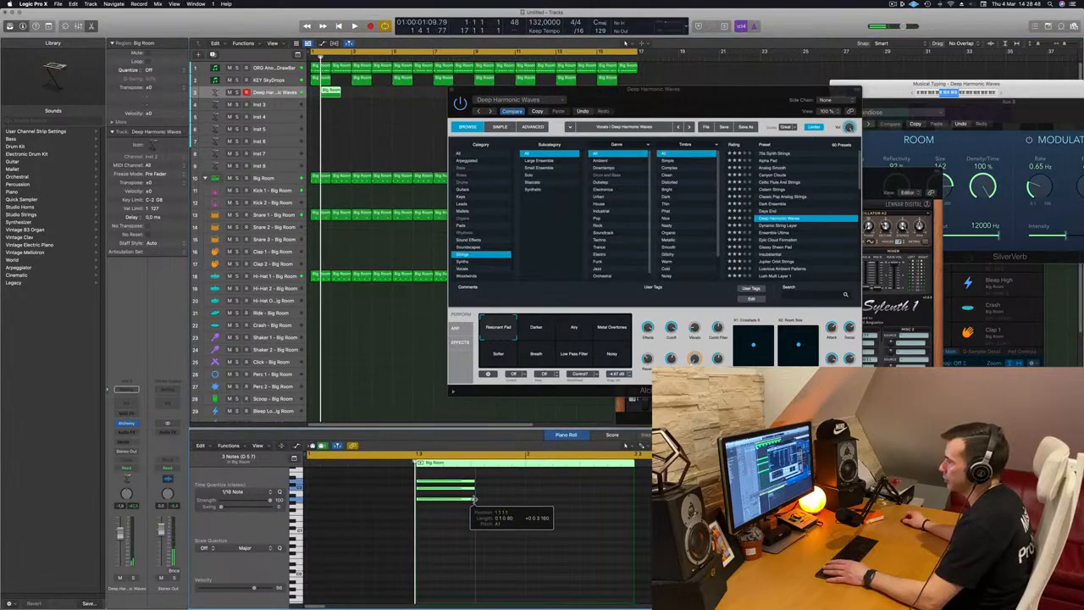
key(space)
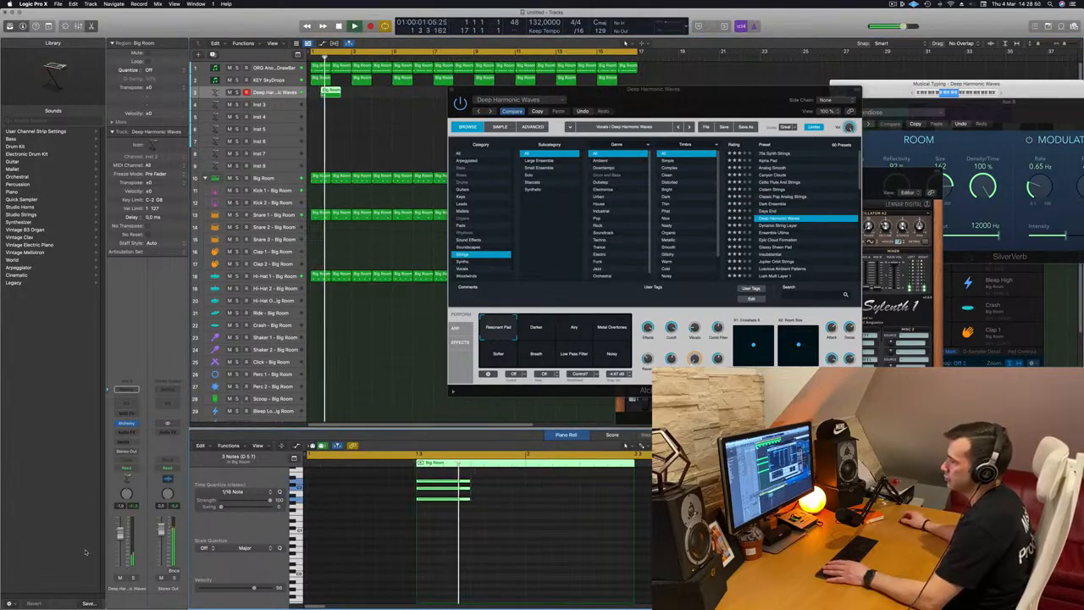
Copy the strings region to several later bars along the Deep Harmonic Waves track
drag(654, 100, 534, 182)
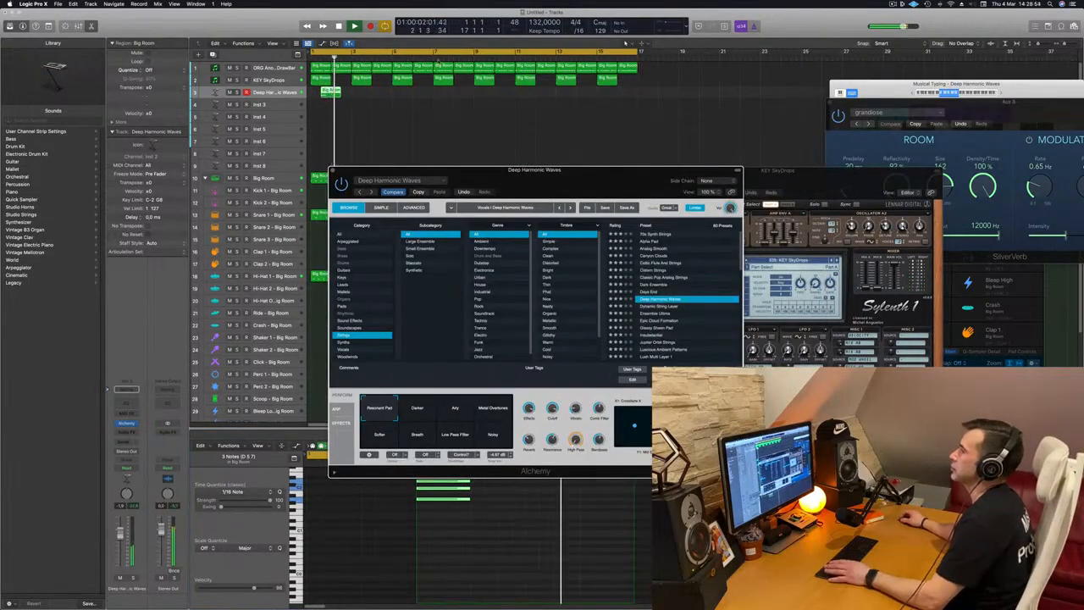
drag(333, 90, 412, 93)
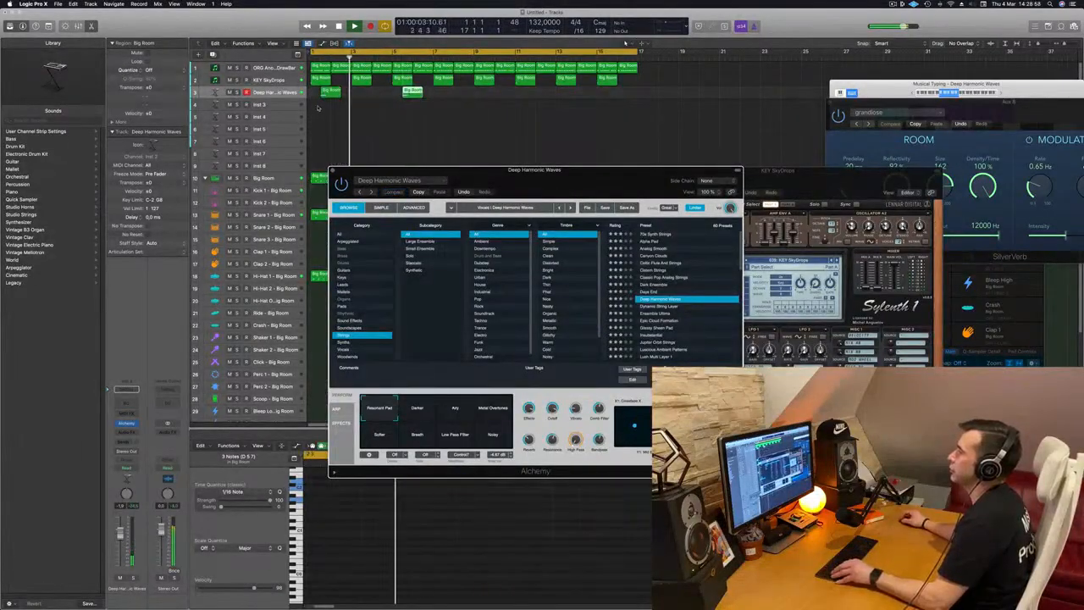
mouse_move(481, 95)
mouse_down()
mouse_move(328, 94)
mouse_move(494, 99)
mouse_up()
key(Return)
drag(607, 168, 581, 182)
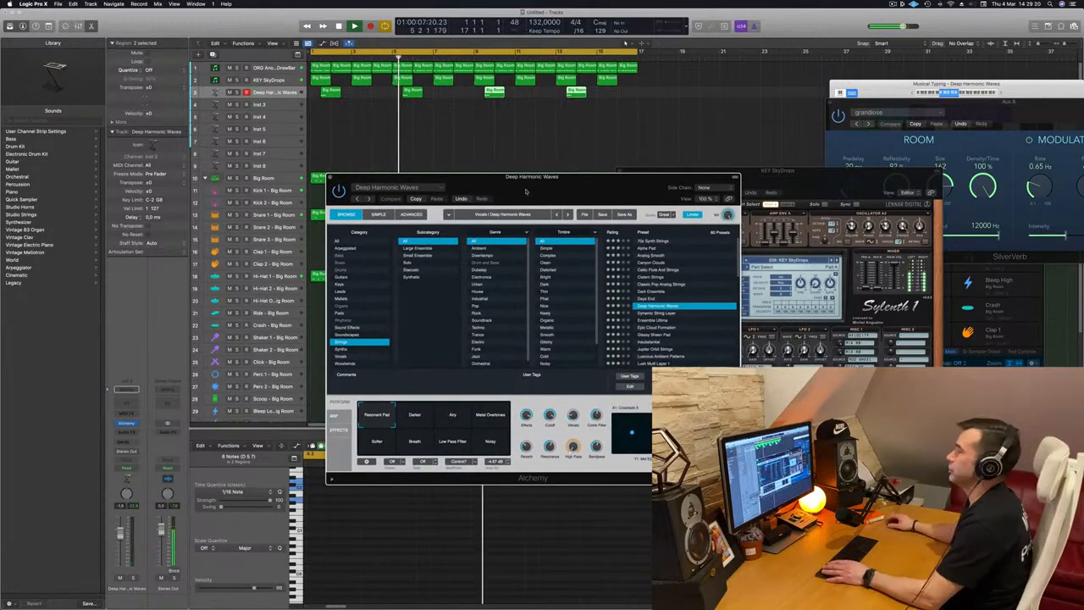
drag(581, 181, 634, 168)
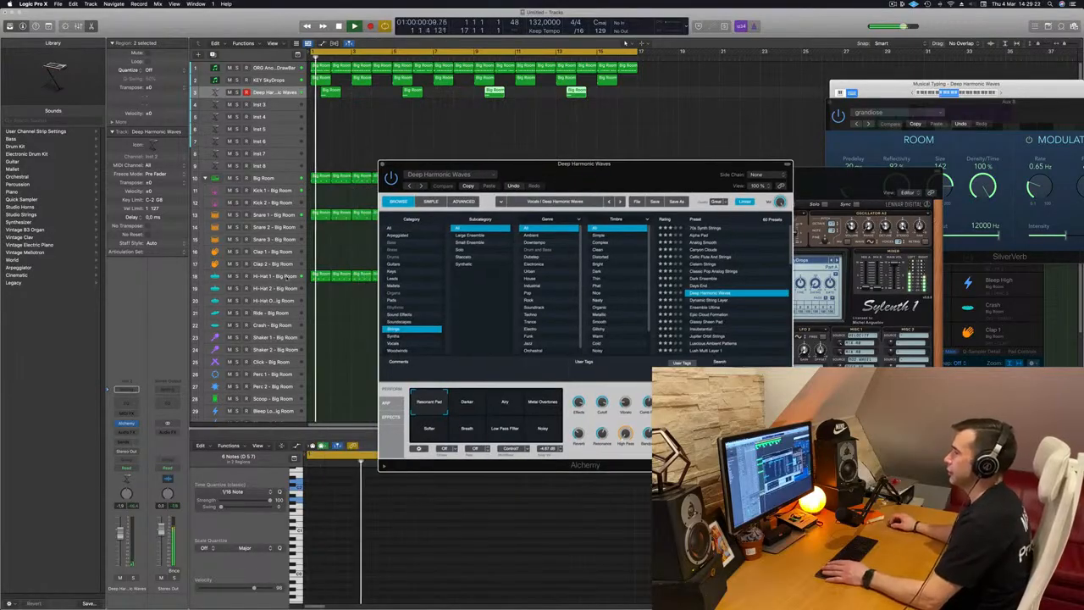
Copy the four strings regions down one track, offset to sit between the originals
click(339, 273)
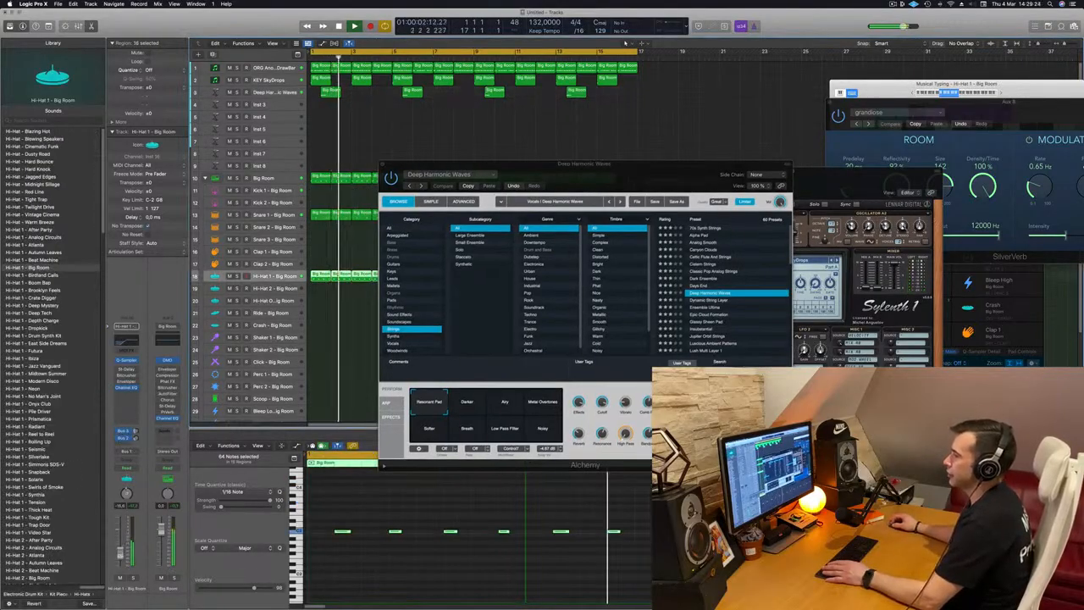
drag(640, 168, 494, 210)
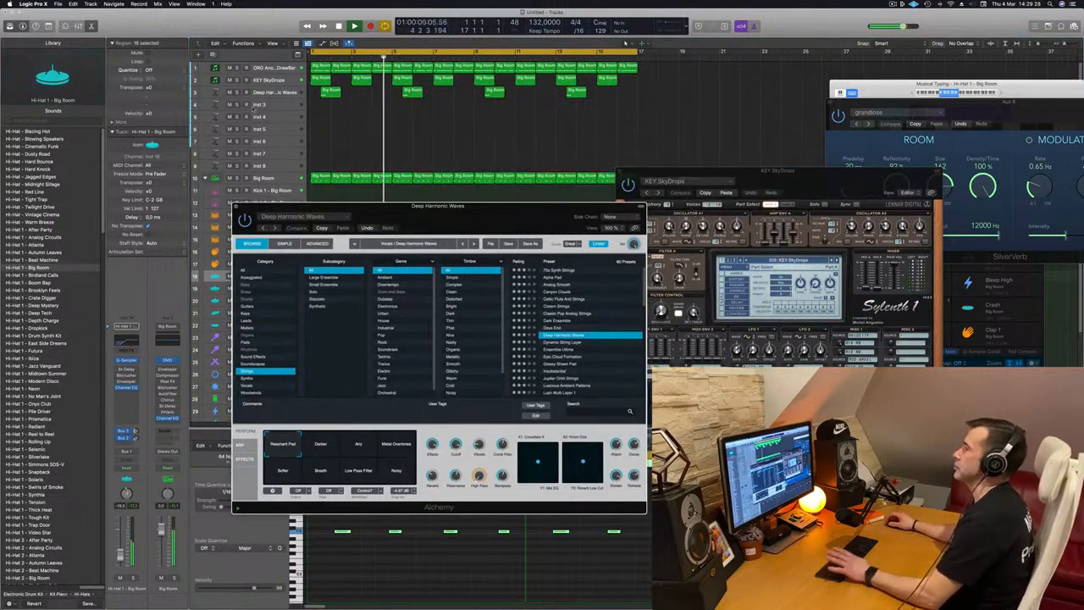
click(271, 91)
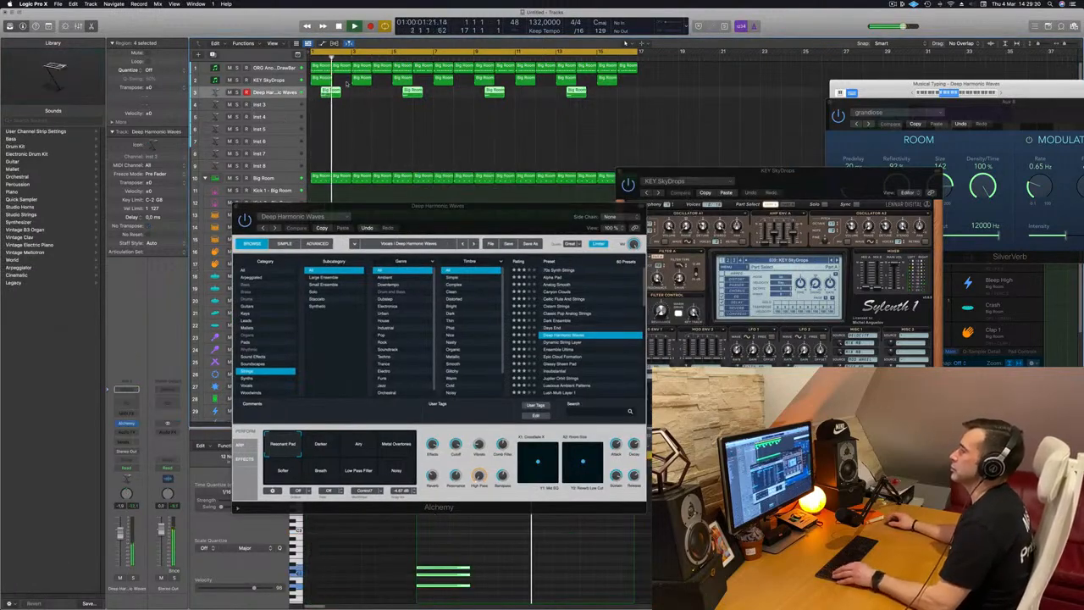
drag(332, 92, 379, 108)
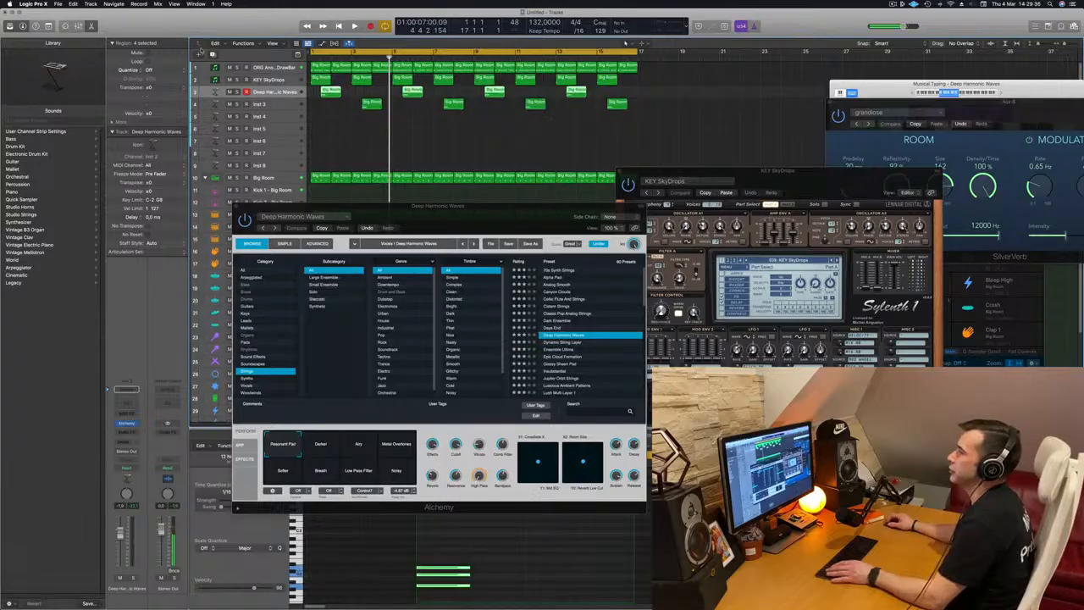
Create a new track with the strings track's settings, move the copied regions onto it, and play from the start
key(super+d)
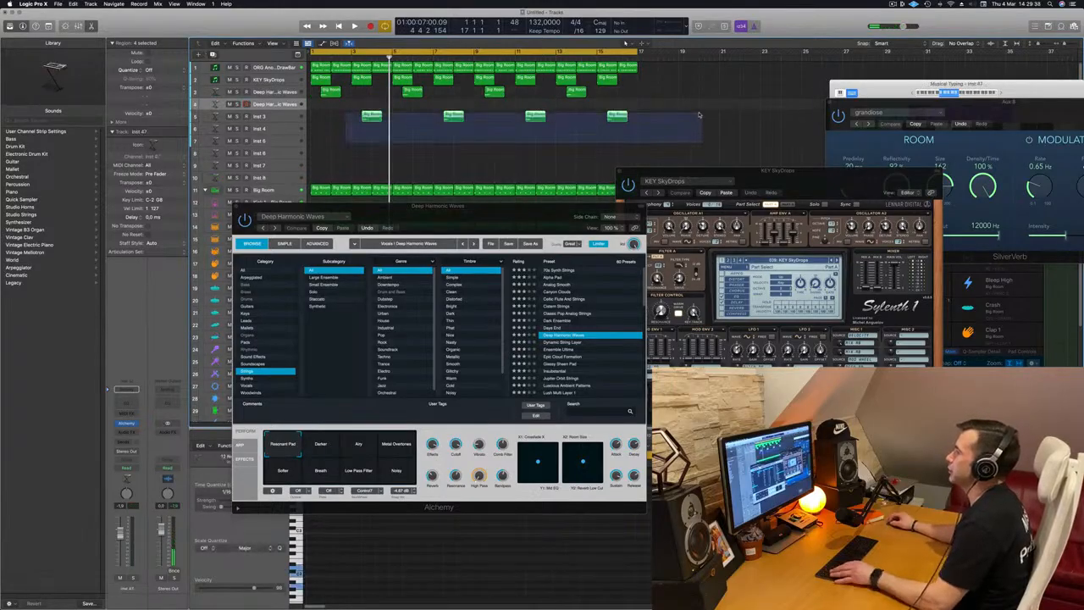
drag(377, 111, 377, 99)
key(Return)
key(space)
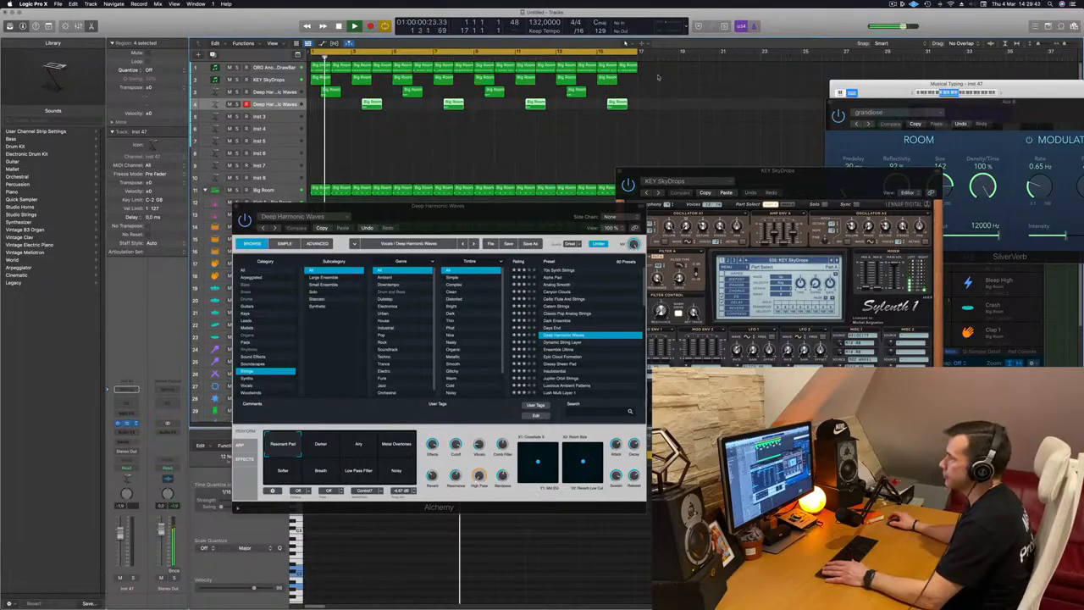
Try the Lush Multi Layer 1 and Morphing Ensemble presets on the second strings track
key(space)
drag(575, 115, 588, 152)
key(space)
scroll(716, 262, down, 3)
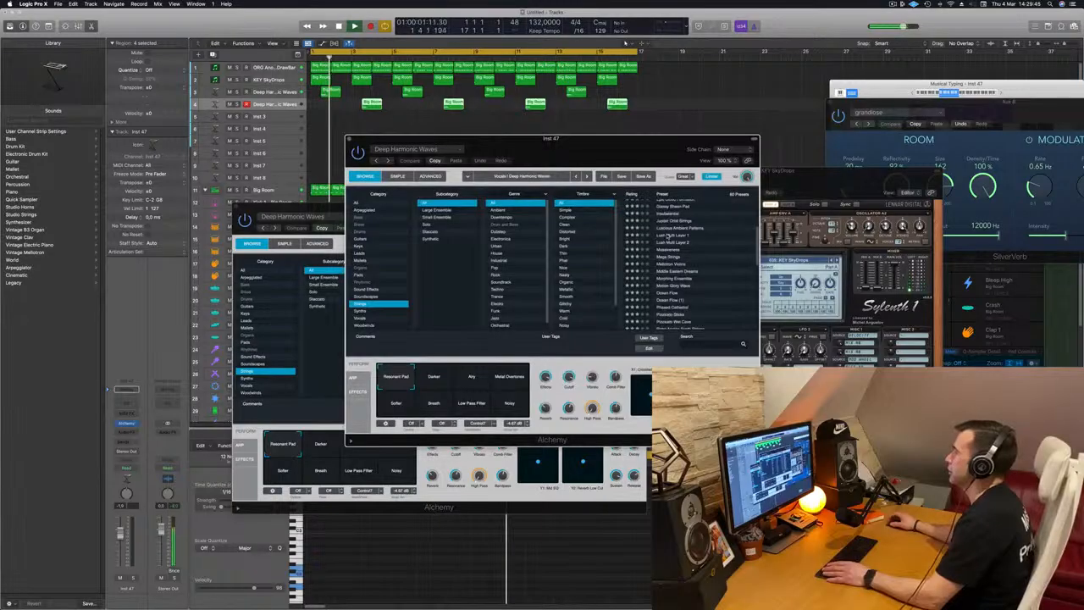
click(670, 236)
drag(605, 139, 698, 115)
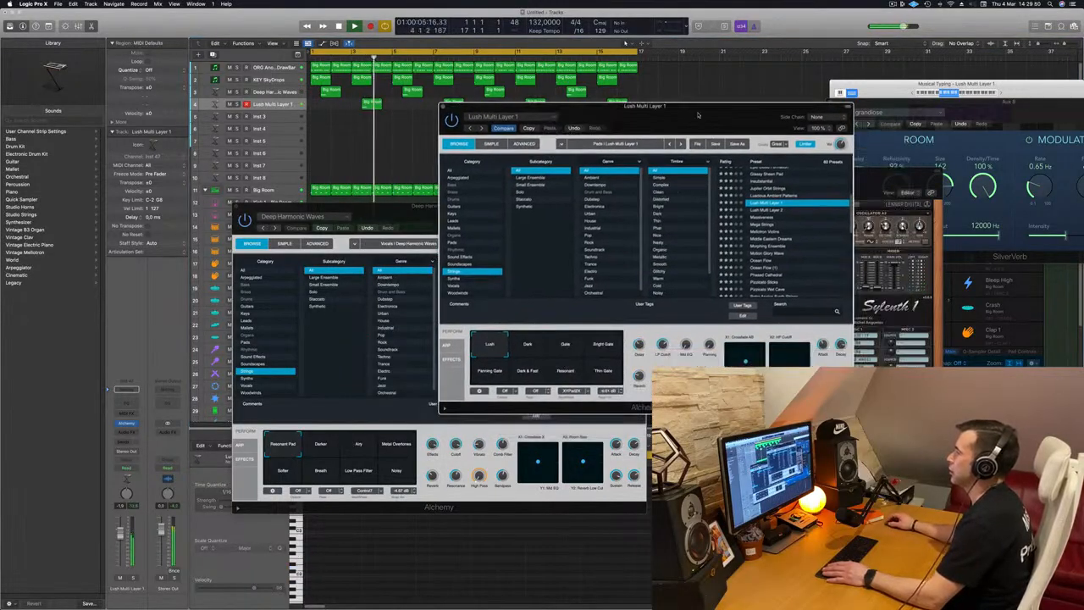
key(Return)
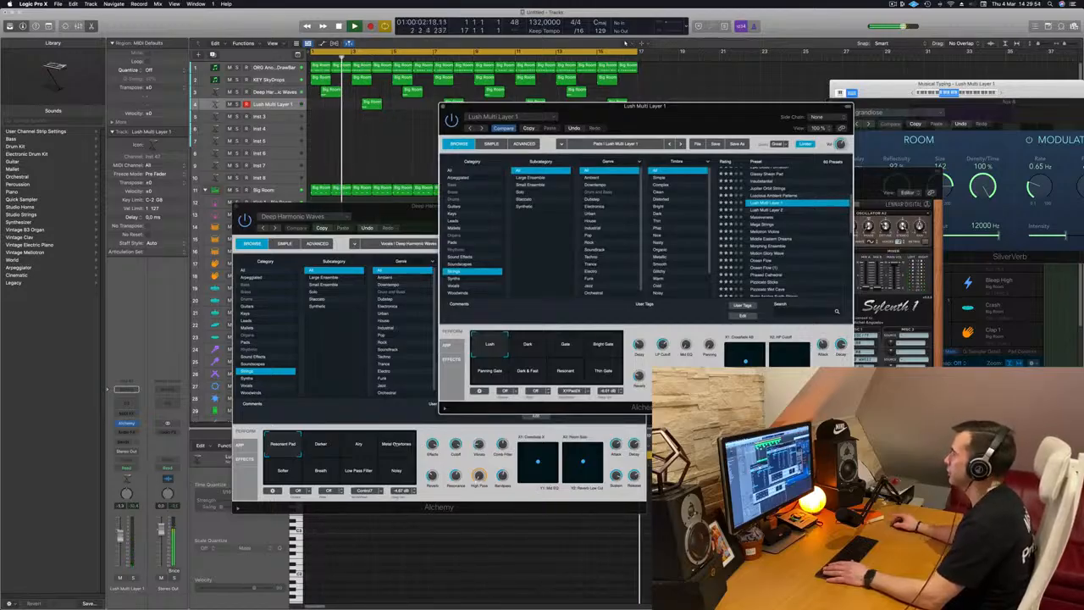
click(805, 205)
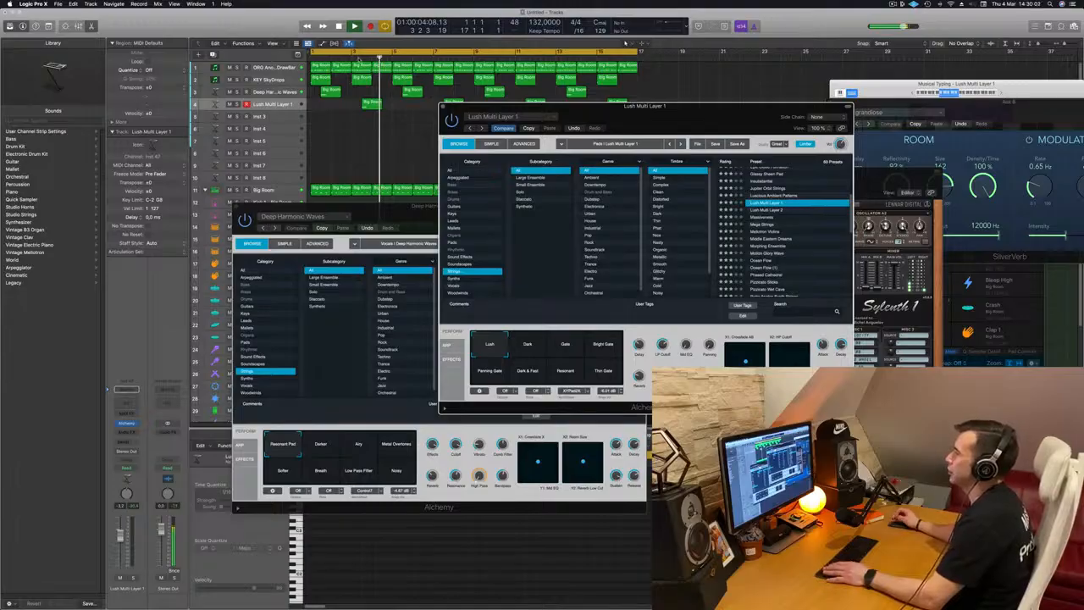
click(796, 246)
key(Return)
Load the Phased Cathedral preset on the second strings track's Alchemy
drag(736, 103, 612, 127)
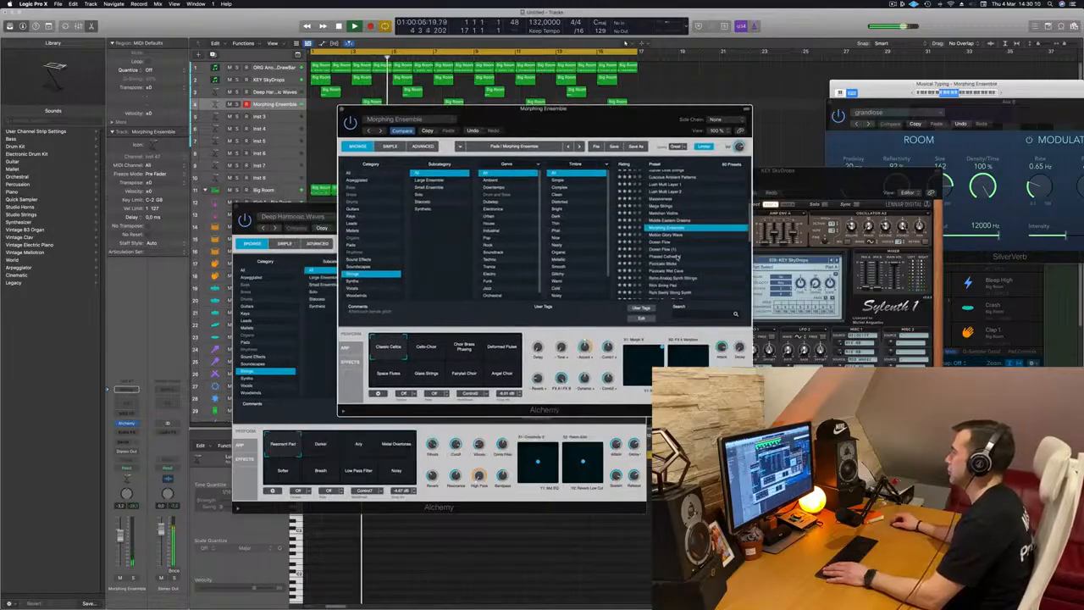
click(678, 256)
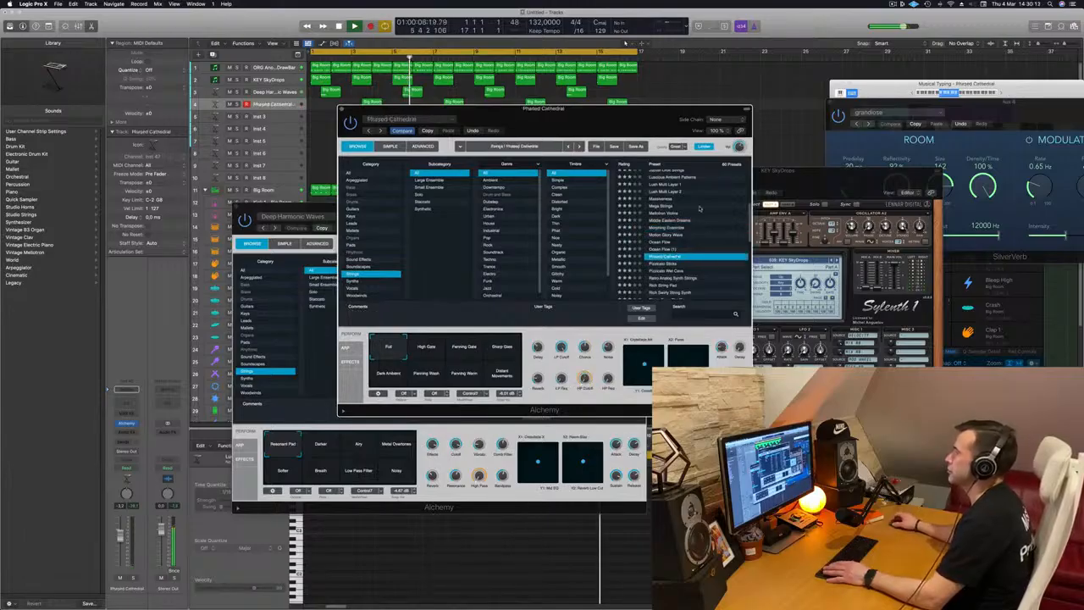
drag(641, 111, 675, 161)
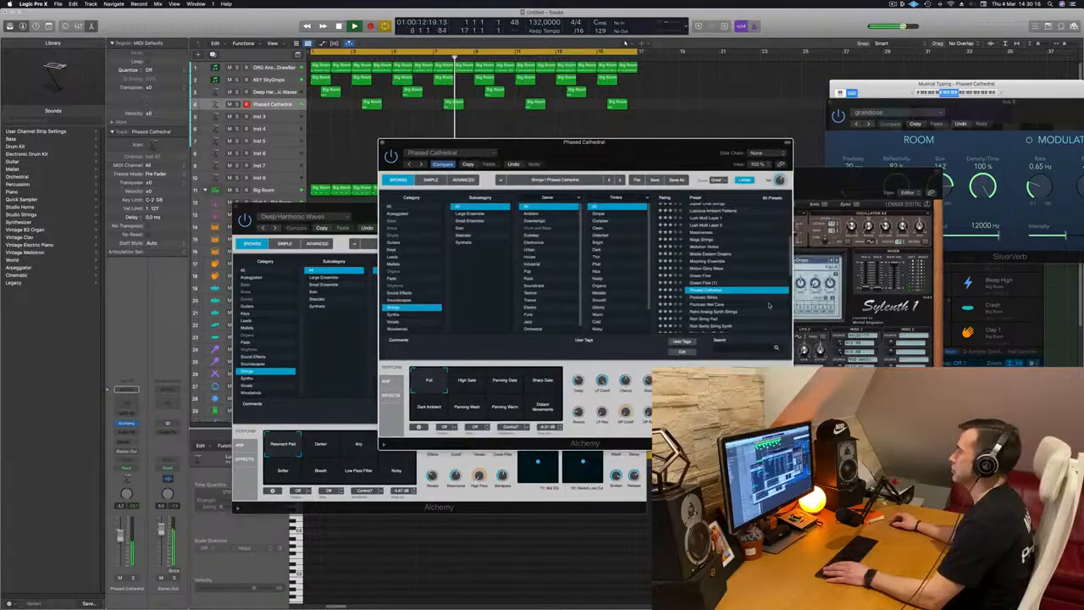
Audition Phased Cathedral's performance variations during playback and settle on Sharp Gate
click(537, 381)
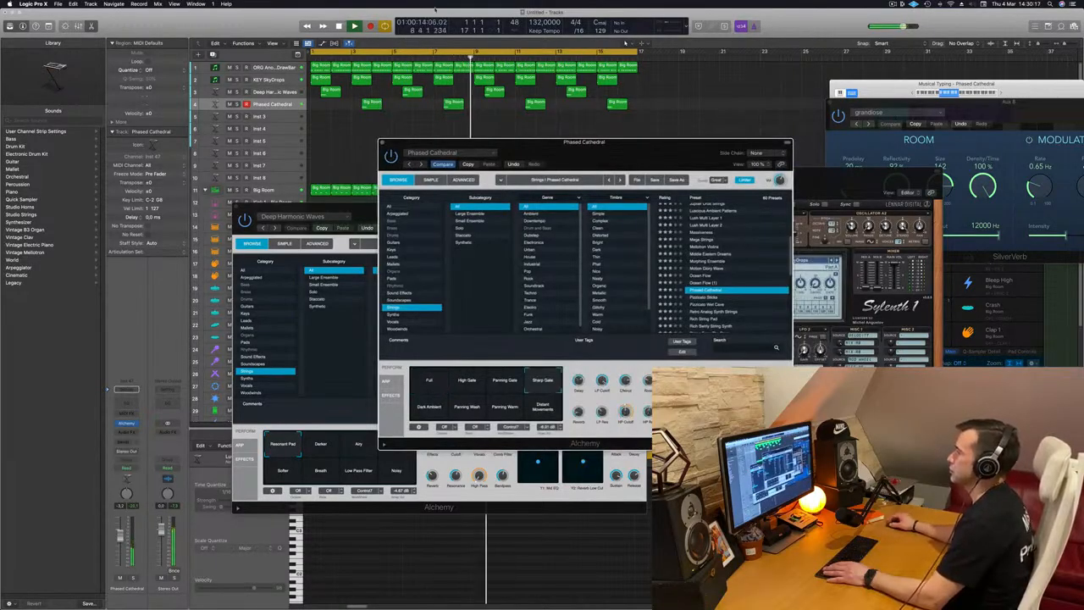
click(443, 57)
mouse_move(598, 151)
mouse_down()
mouse_move(709, 146)
mouse_move(598, 145)
mouse_up()
key(space)
key(space)
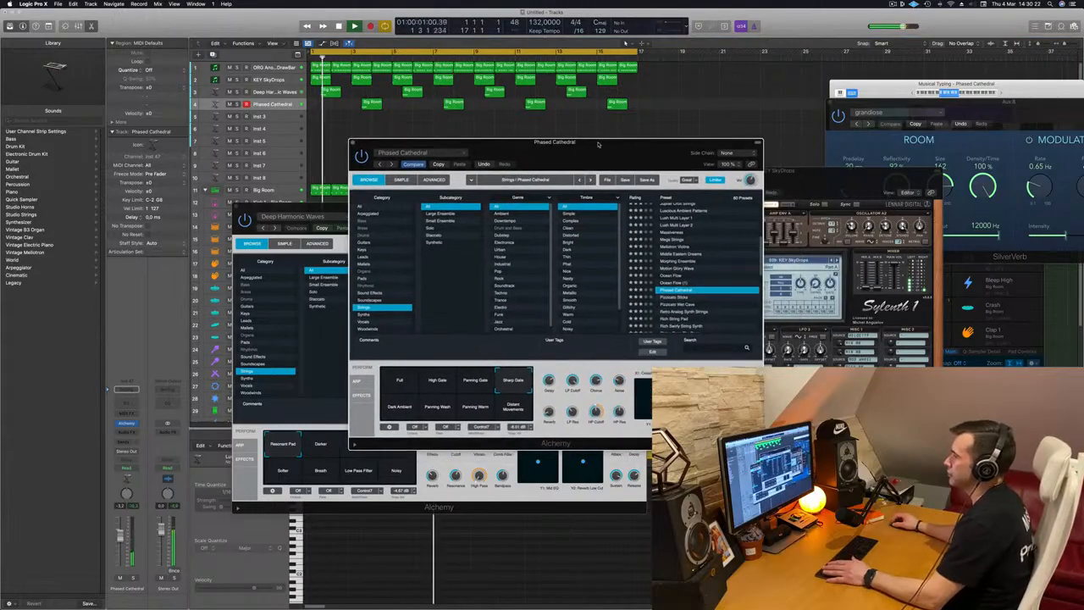
click(403, 405)
click(427, 411)
drag(575, 158, 573, 158)
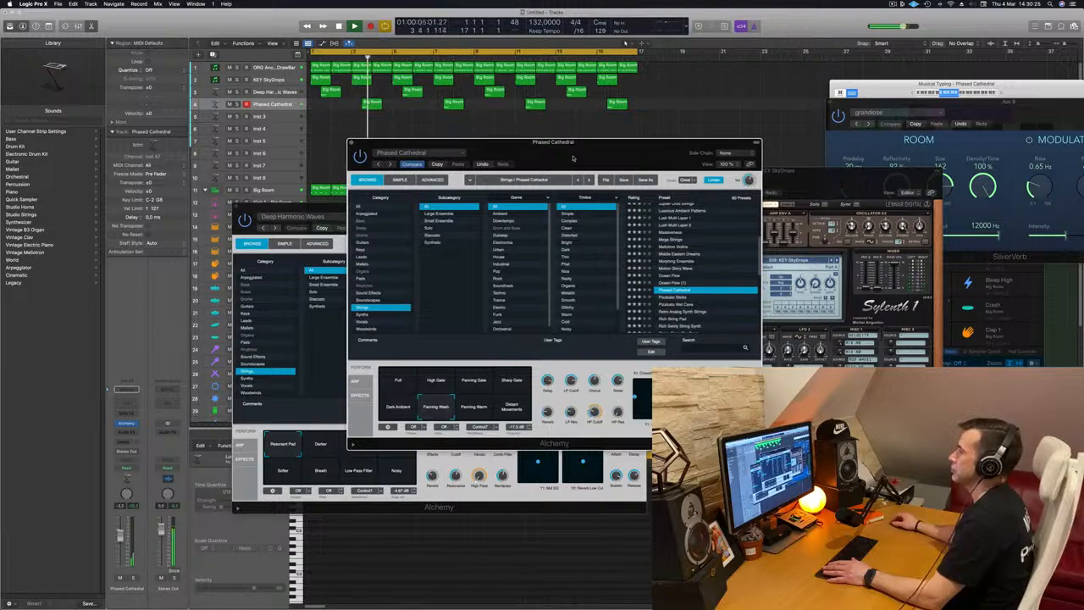
click(480, 413)
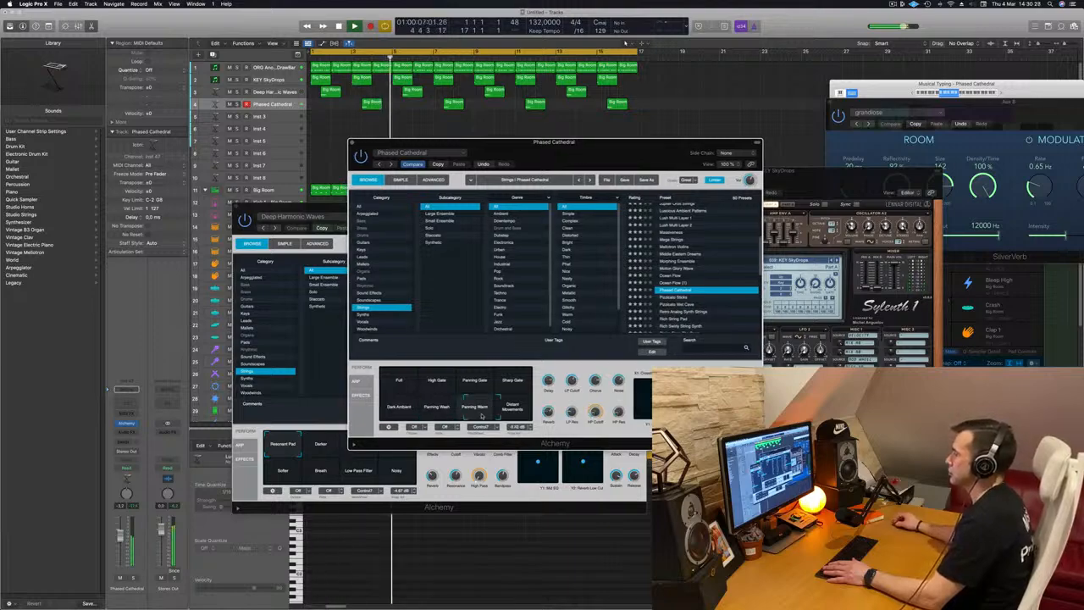
click(525, 384)
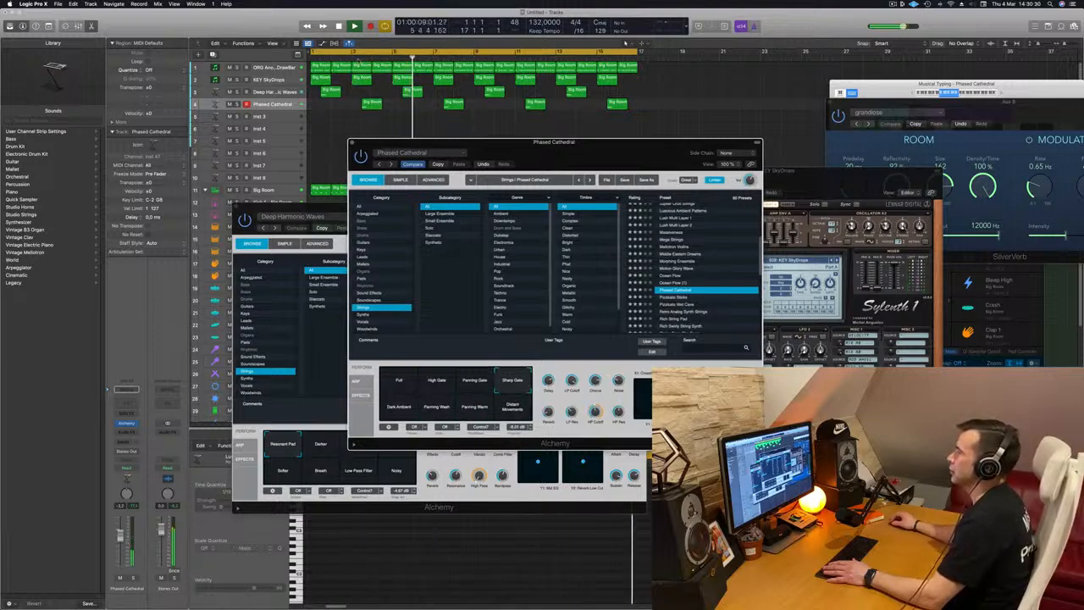
click(358, 56)
click(274, 108)
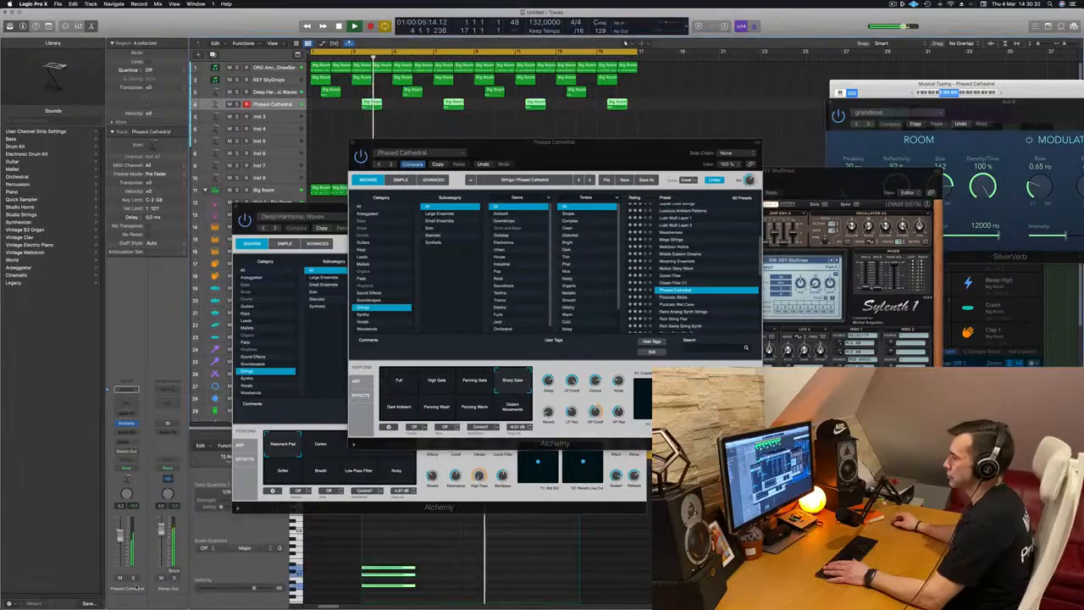
key(Return)
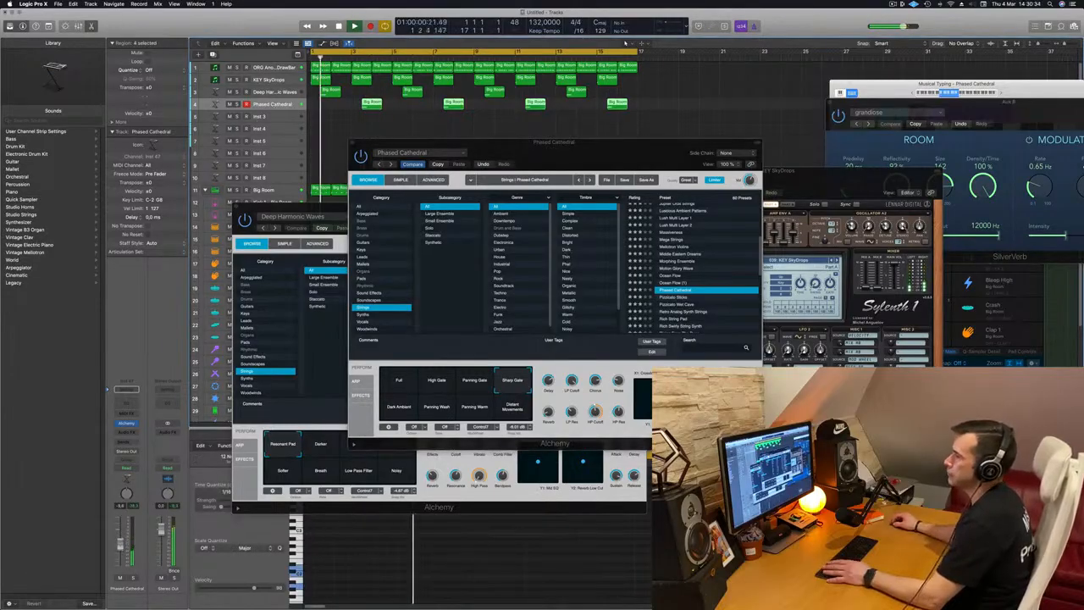
Close the Alchemy plugin windows of the strings tracks and stop playback
drag(559, 166, 684, 184)
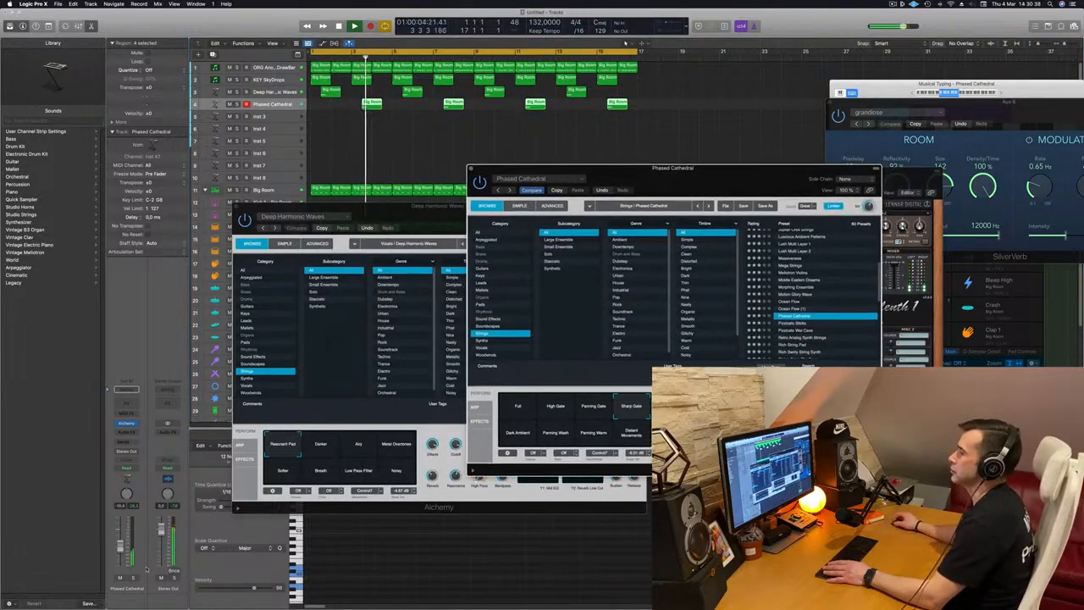
click(120, 551)
key(Return)
click(472, 171)
drag(239, 210, 249, 212)
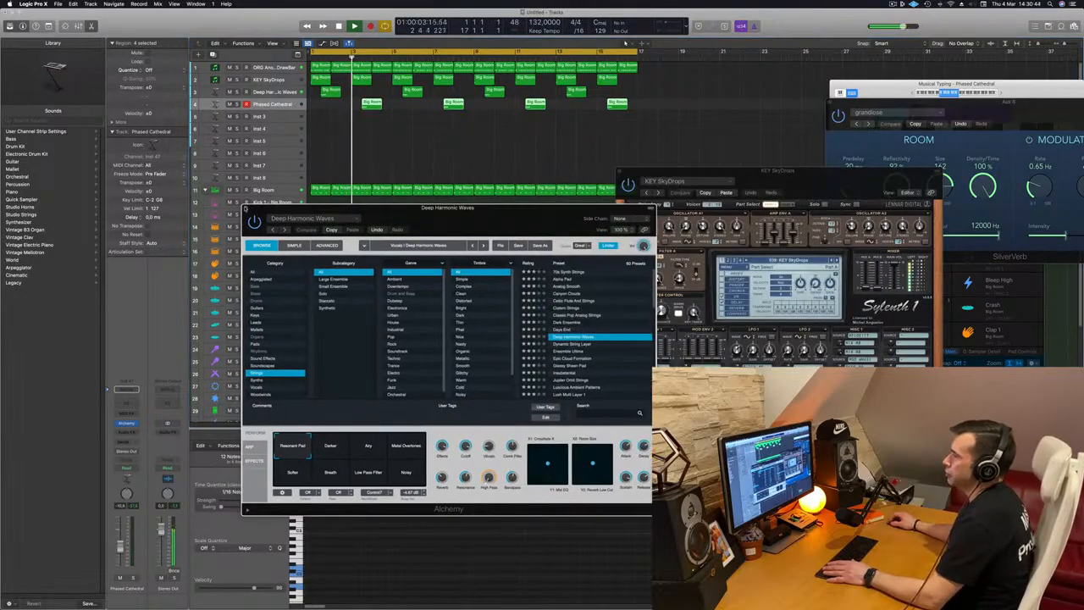
click(246, 208)
key(space)
Open Sylenth1 on the ORG Another DrawBar track and adjust its filter cutoff while playing from the start
click(277, 67)
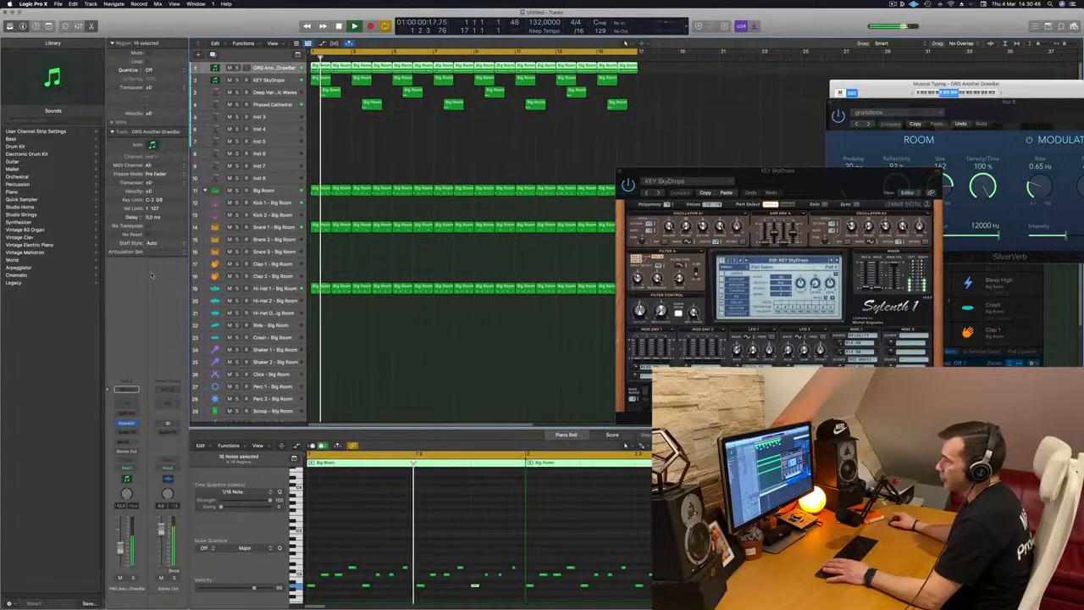
click(126, 424)
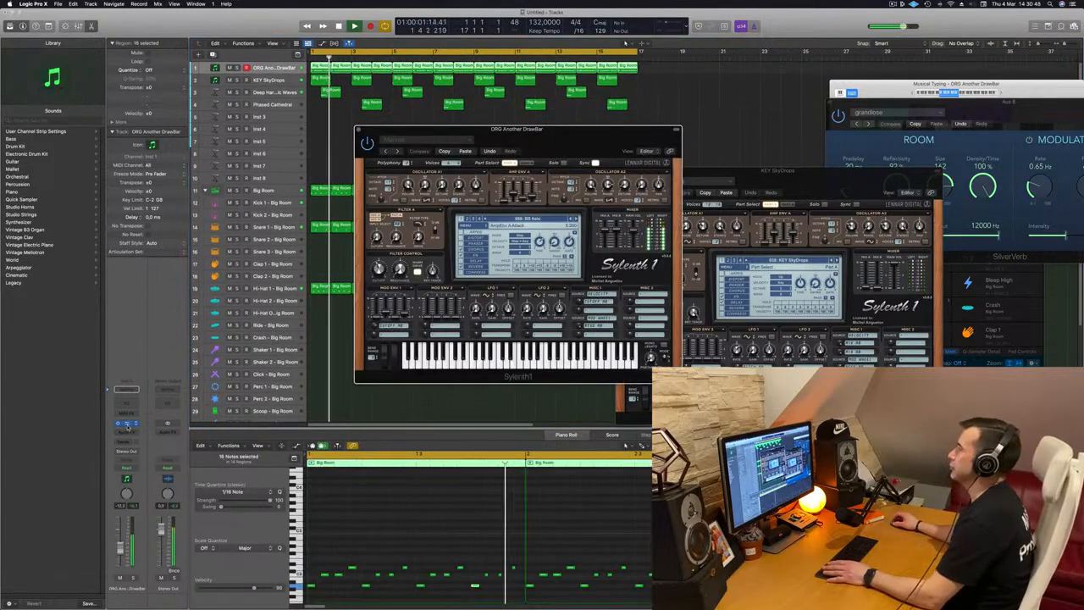
drag(547, 134, 647, 163)
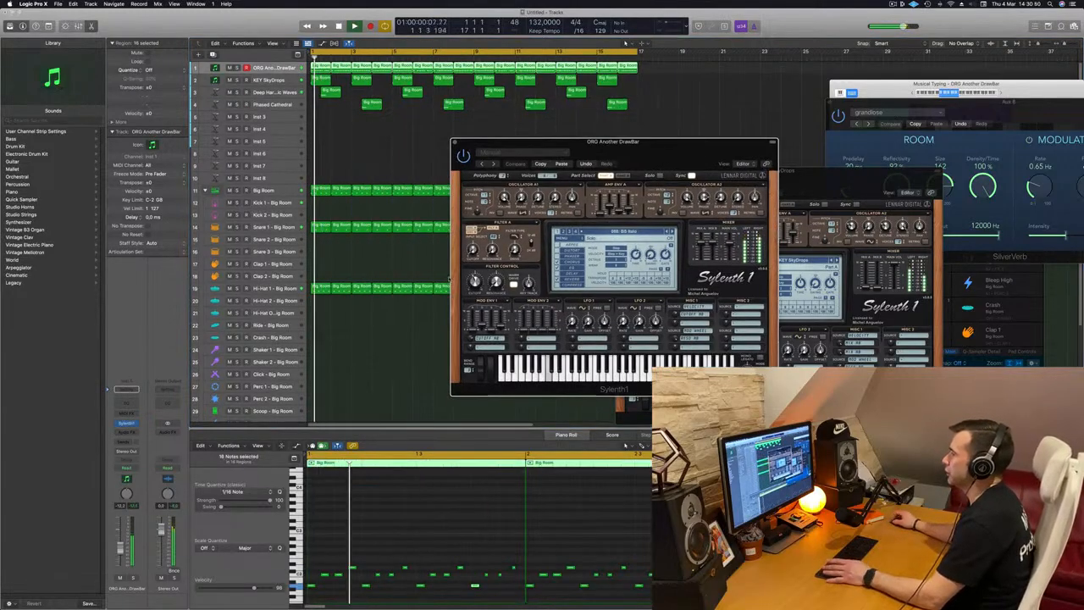
drag(474, 282, 476, 271)
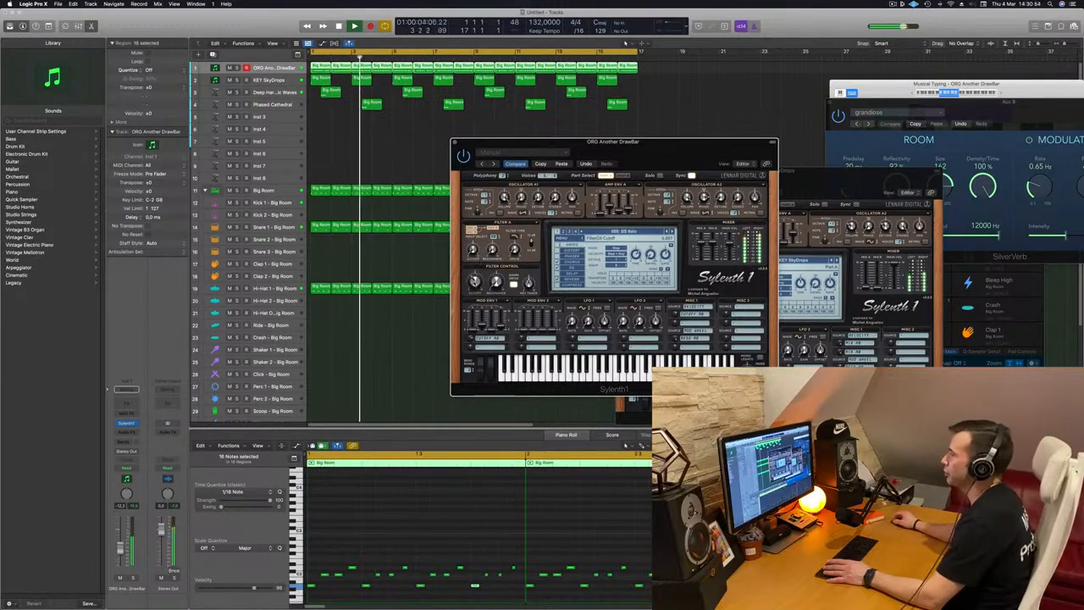
key(Return)
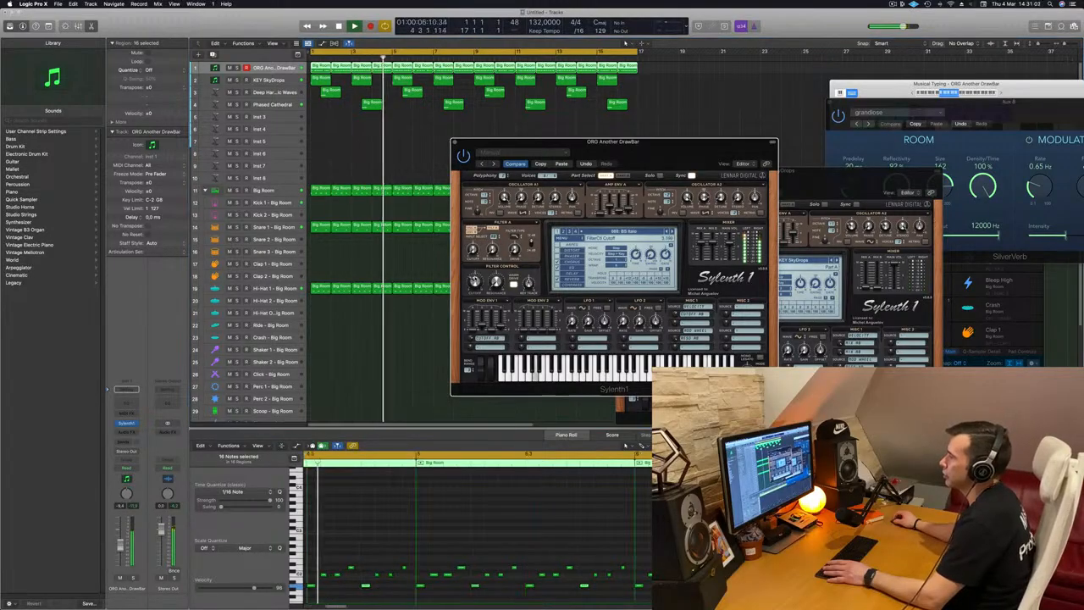
key(Return)
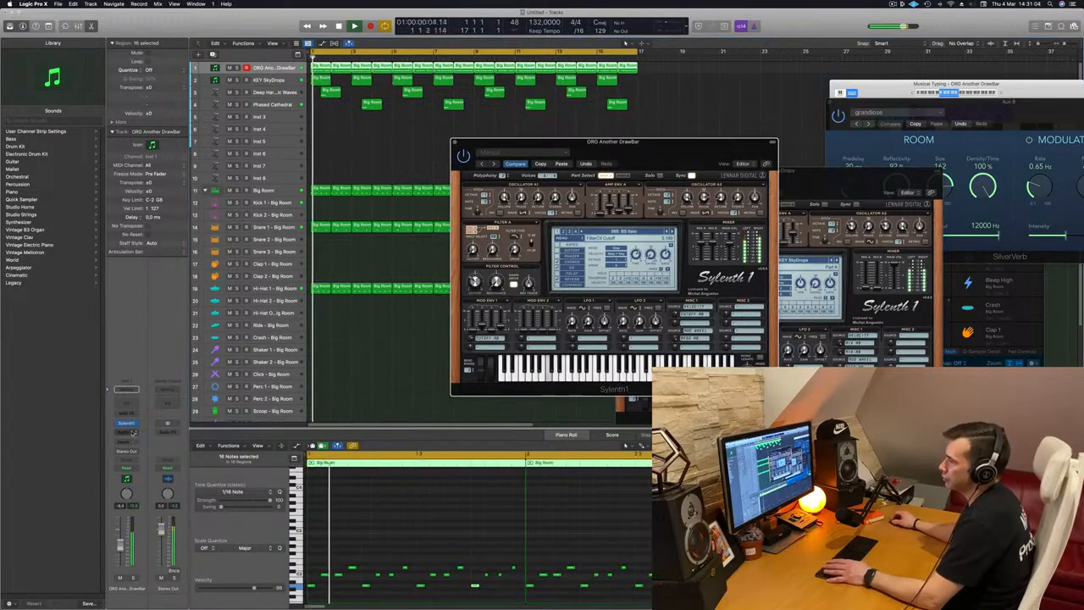
Insert a stereo Compressor on the ORG Another DrawBar track, side-chained from Kick 1 - Big Room, and close it
click(127, 432)
mouse_move(135, 469)
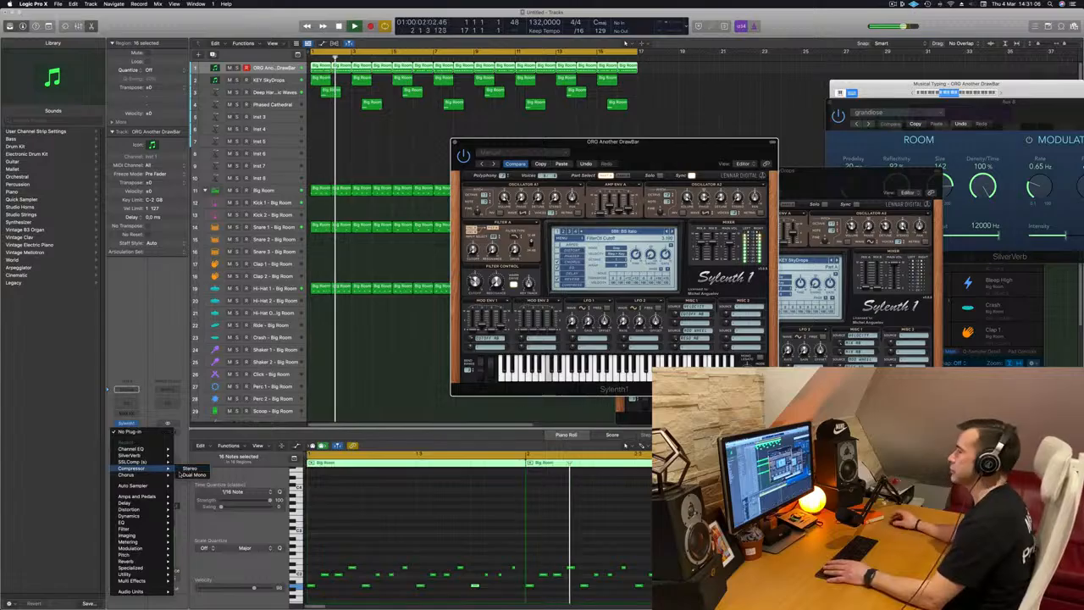
click(190, 469)
click(659, 111)
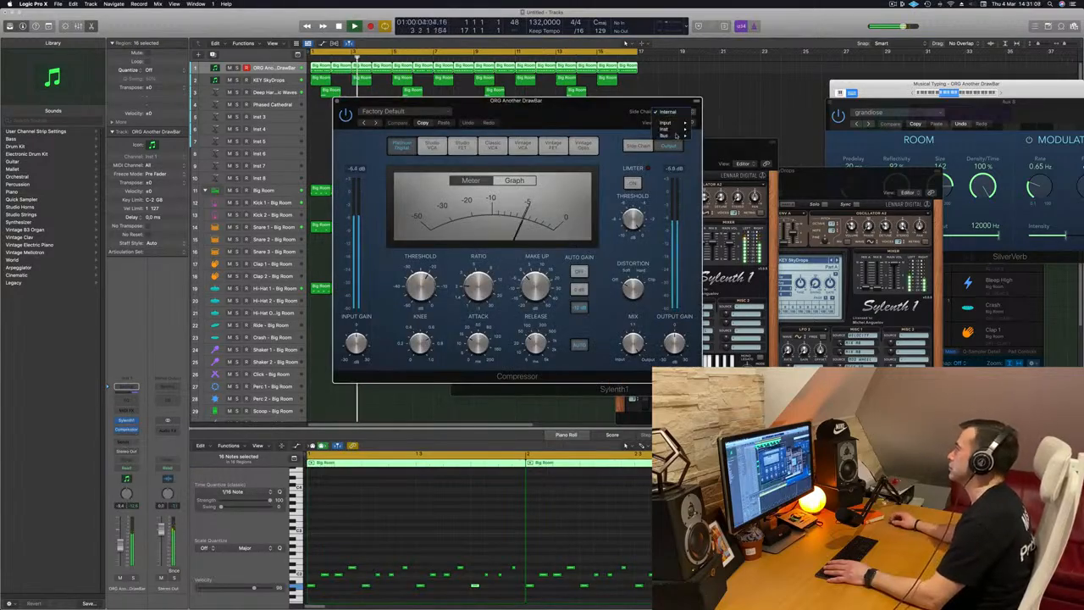
mouse_move(666, 130)
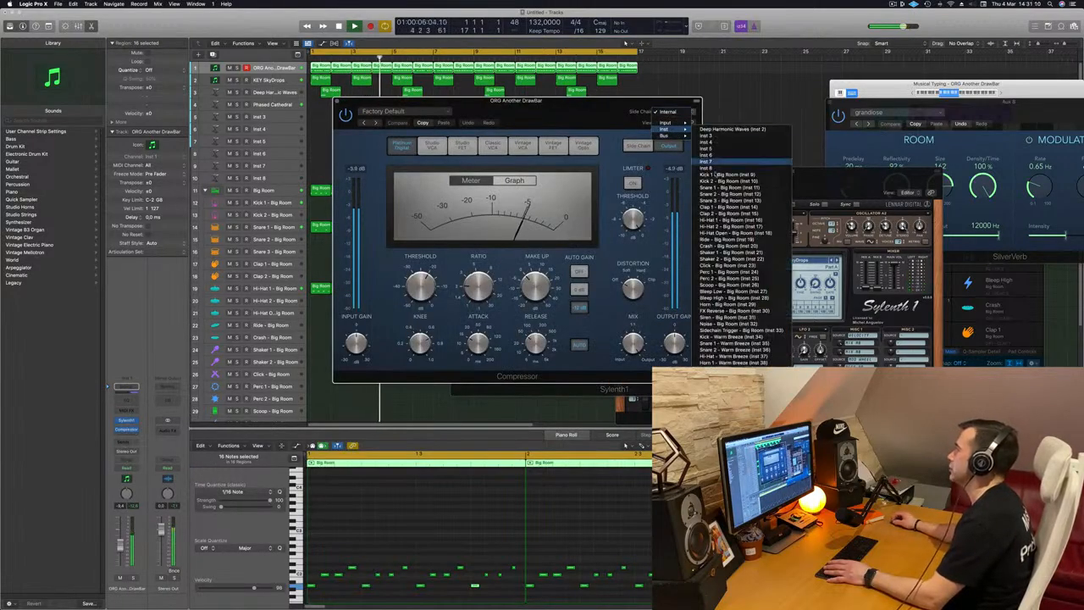
click(720, 175)
drag(593, 100, 675, 101)
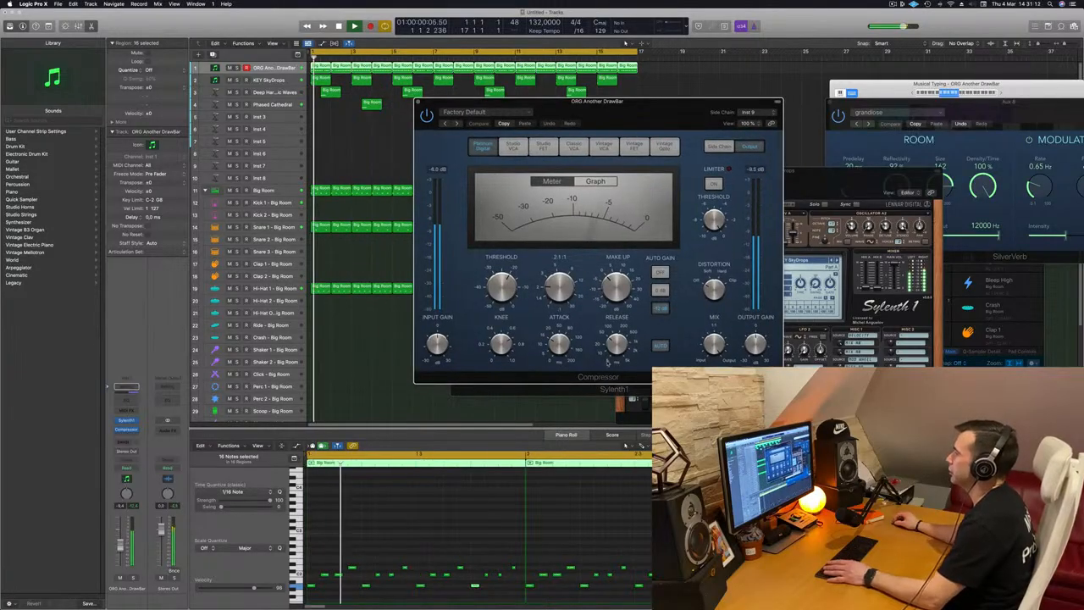
click(656, 346)
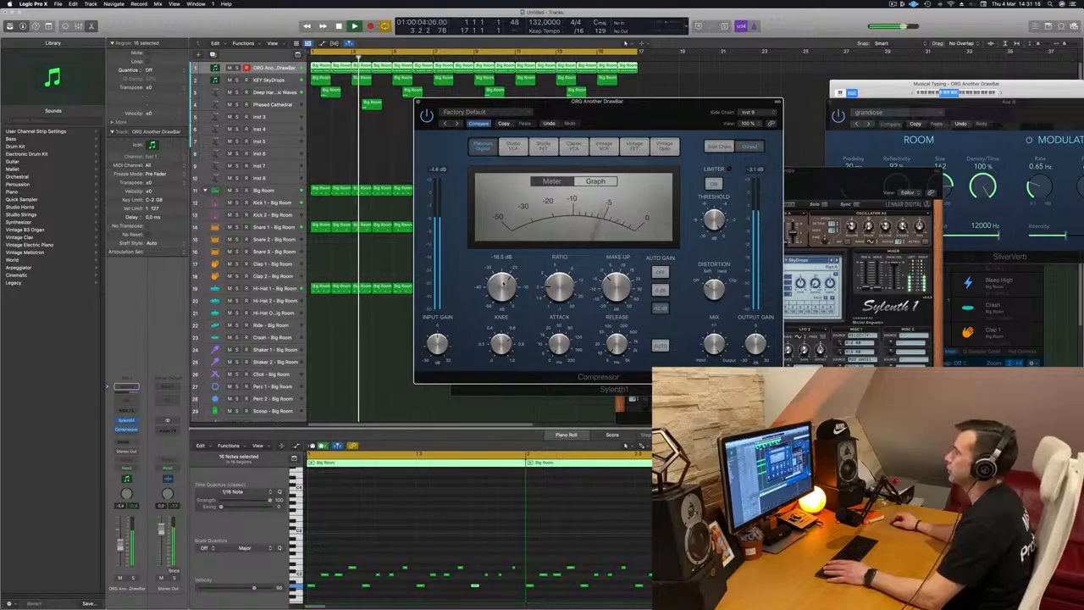
click(418, 102)
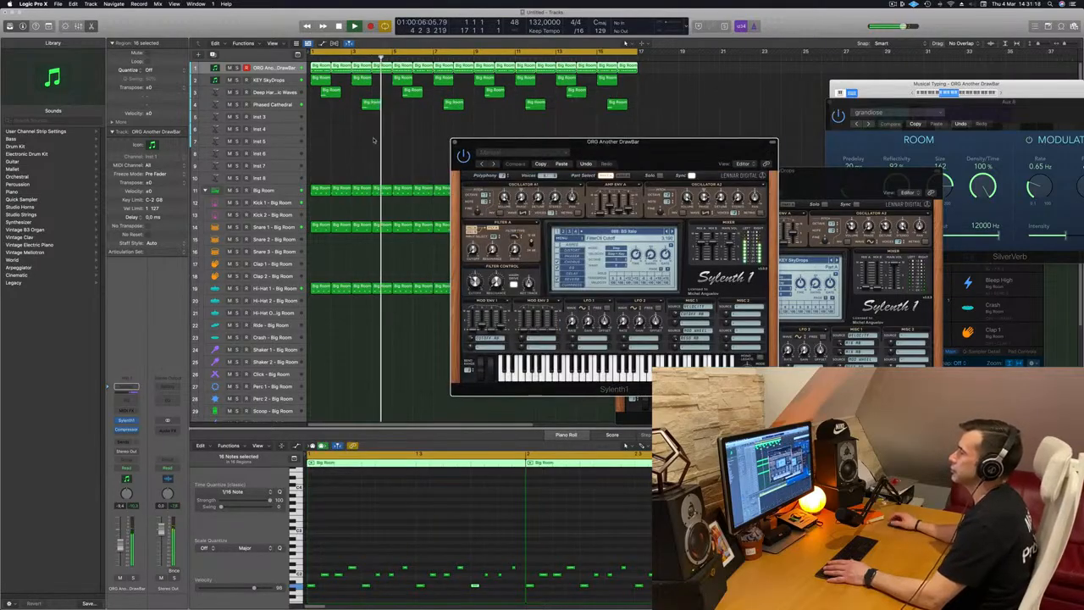
Close the organ's Sylenth1 window and reposition the KEY SkyDrops synth window
drag(461, 142, 441, 139)
click(435, 139)
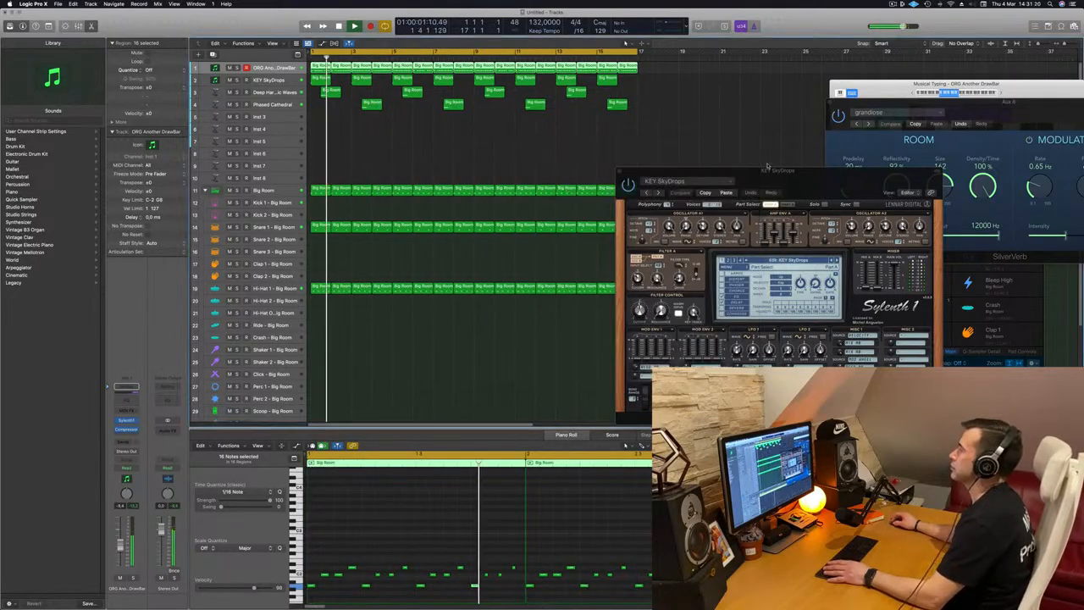
drag(737, 172, 730, 115)
click(449, 171)
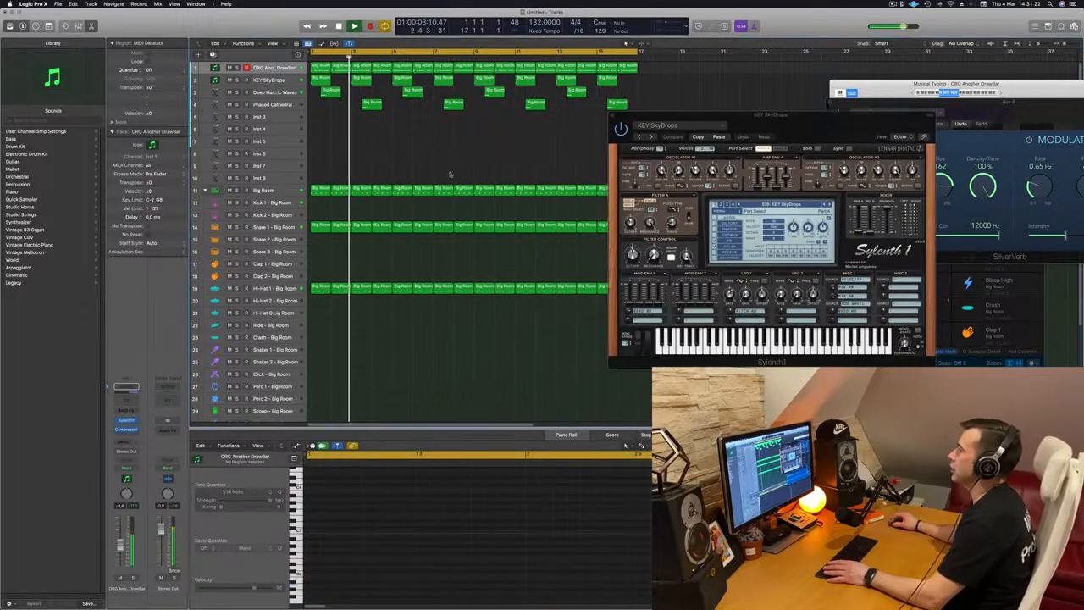
drag(846, 130, 831, 155)
Create a new track with the KEY SkyDrops track's settings below the strings tracks
click(288, 116)
key(space)
key(space)
key(space)
key(space)
click(264, 105)
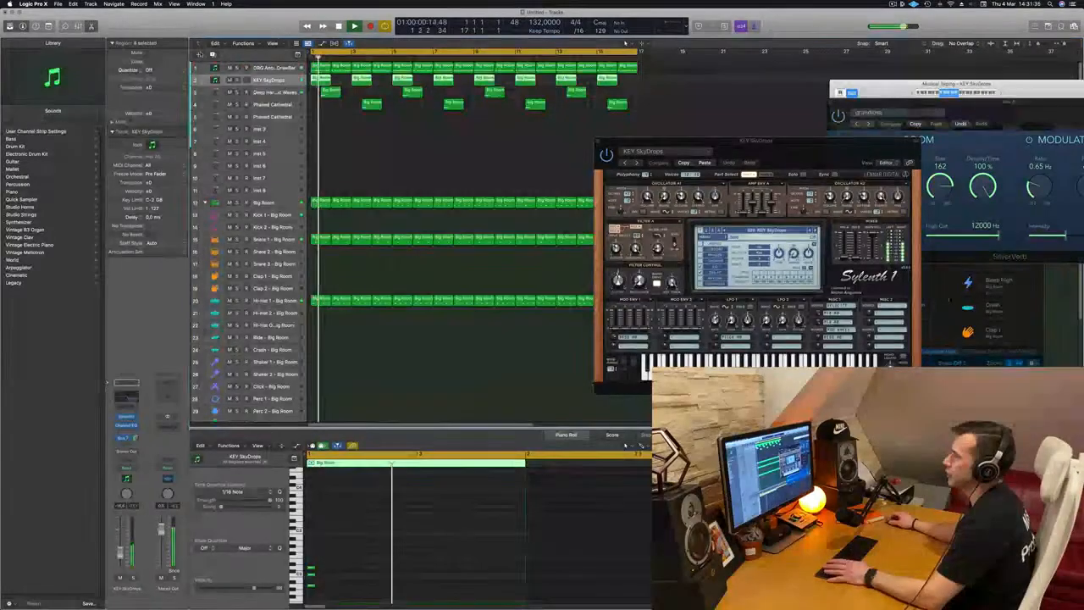
key(super+d)
drag(289, 95, 291, 133)
Open the new track's Sylenth1 and Channel EQ windows while toggling playback
key(space)
key(space)
key(space)
key(space)
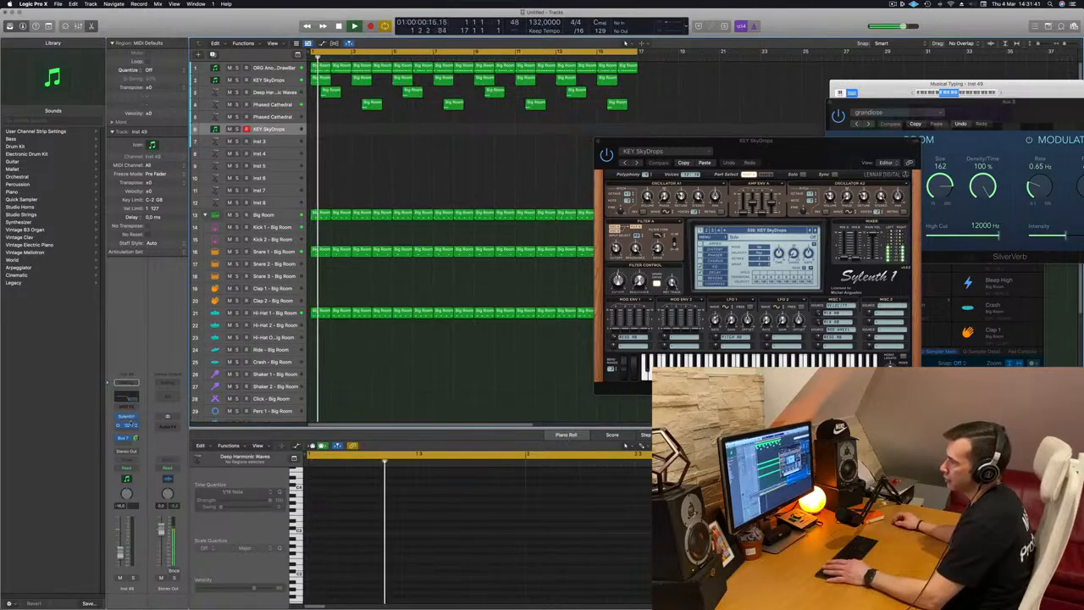
click(125, 417)
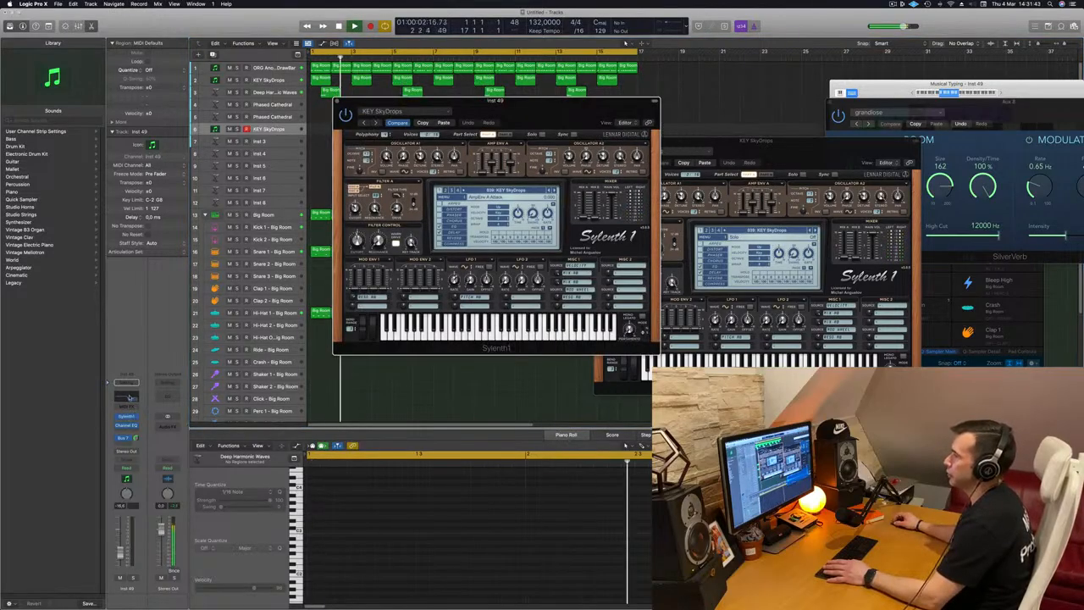
click(128, 396)
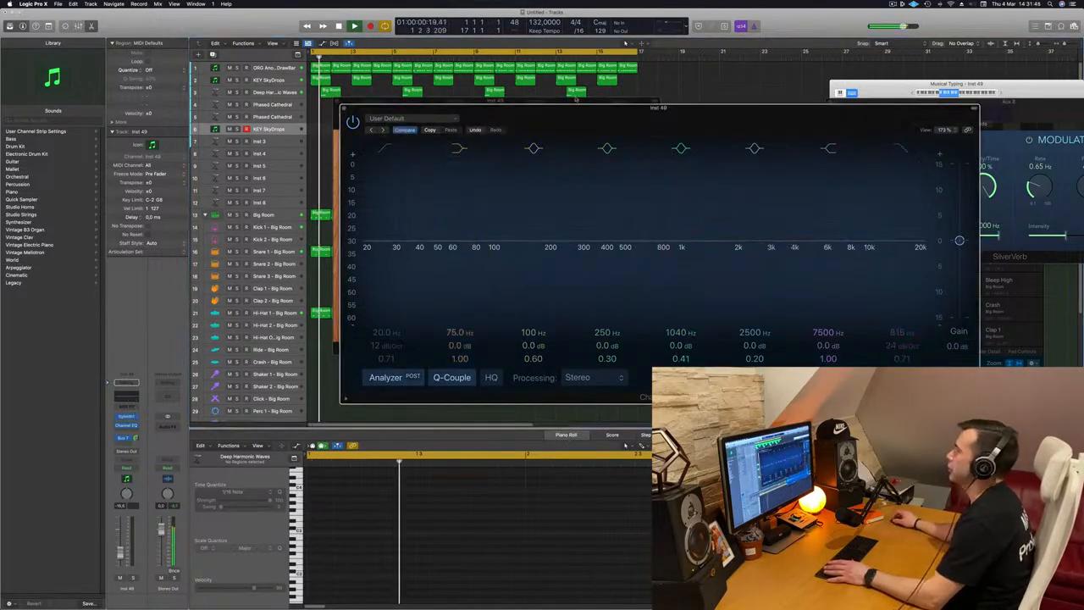
drag(612, 119, 1029, 103)
drag(580, 112, 683, 148)
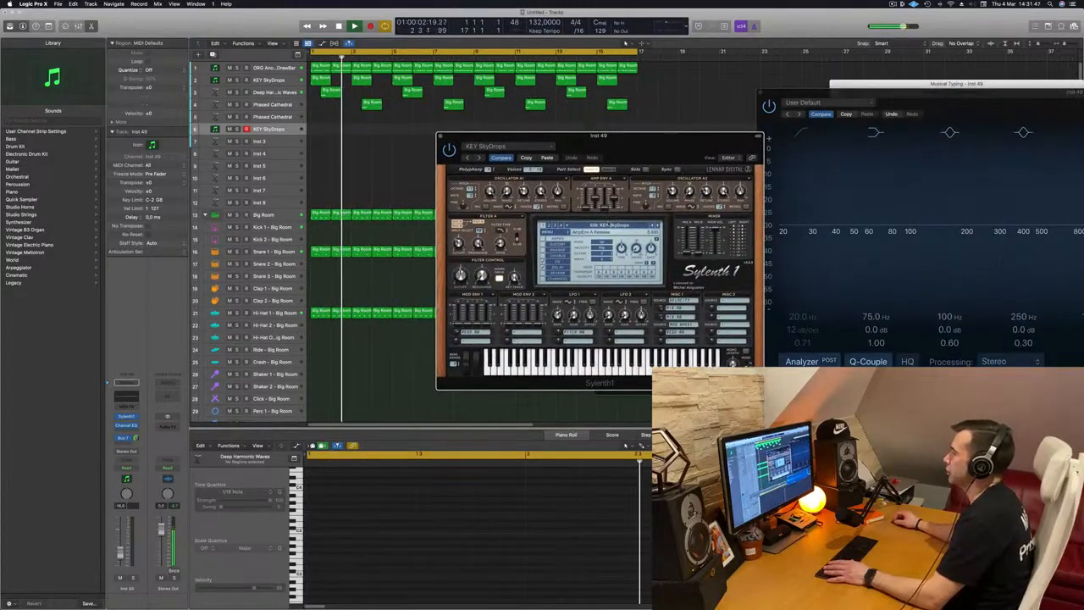
Step through Sylenth1 presets on the new track, trying KEY Pulsating Echoes
click(615, 226)
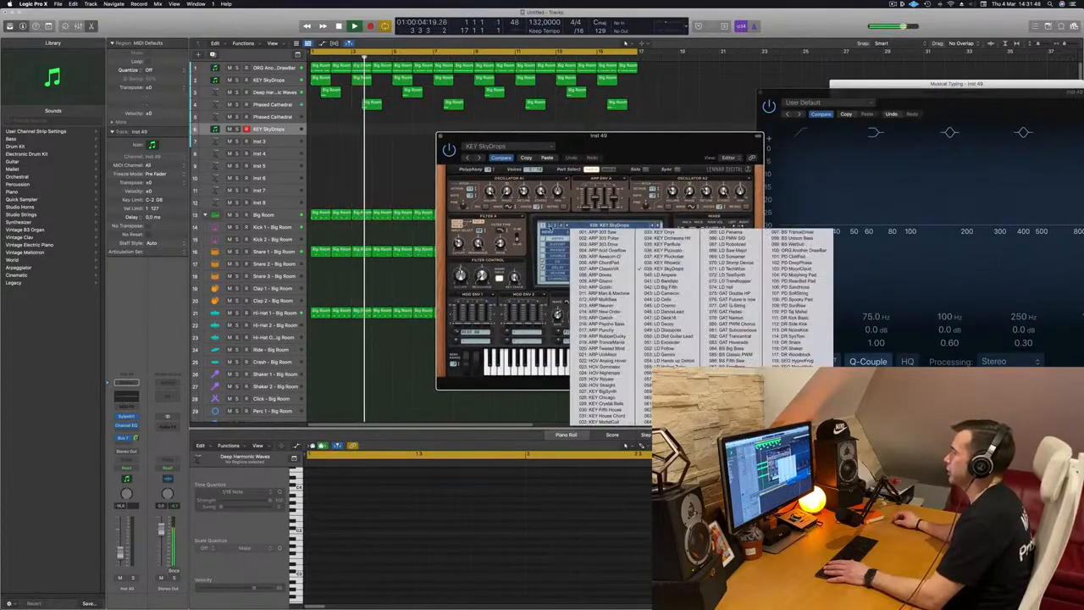
click(553, 226)
click(615, 226)
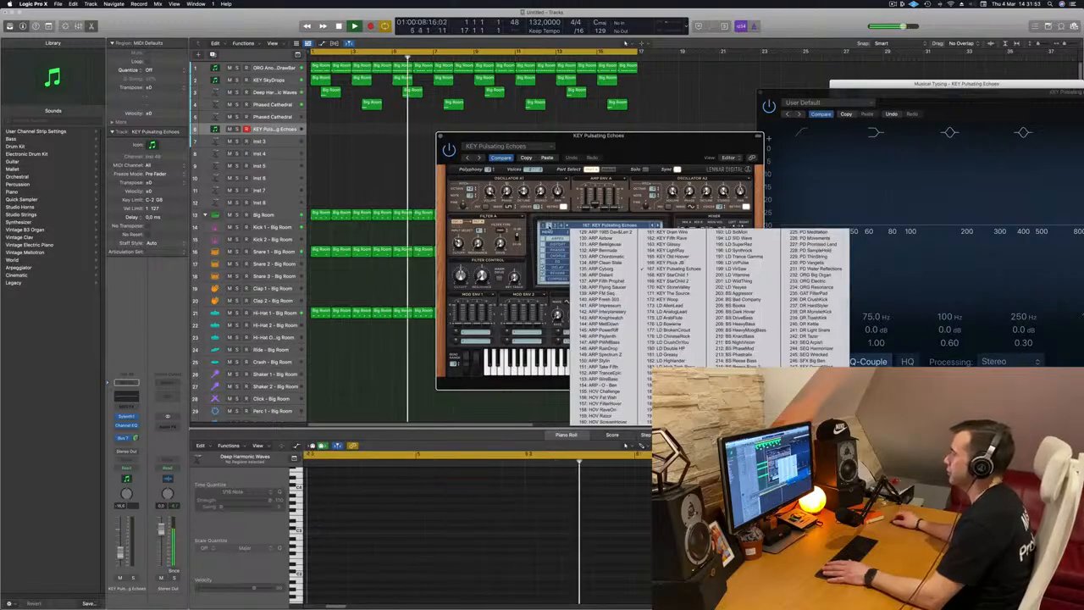
click(544, 226)
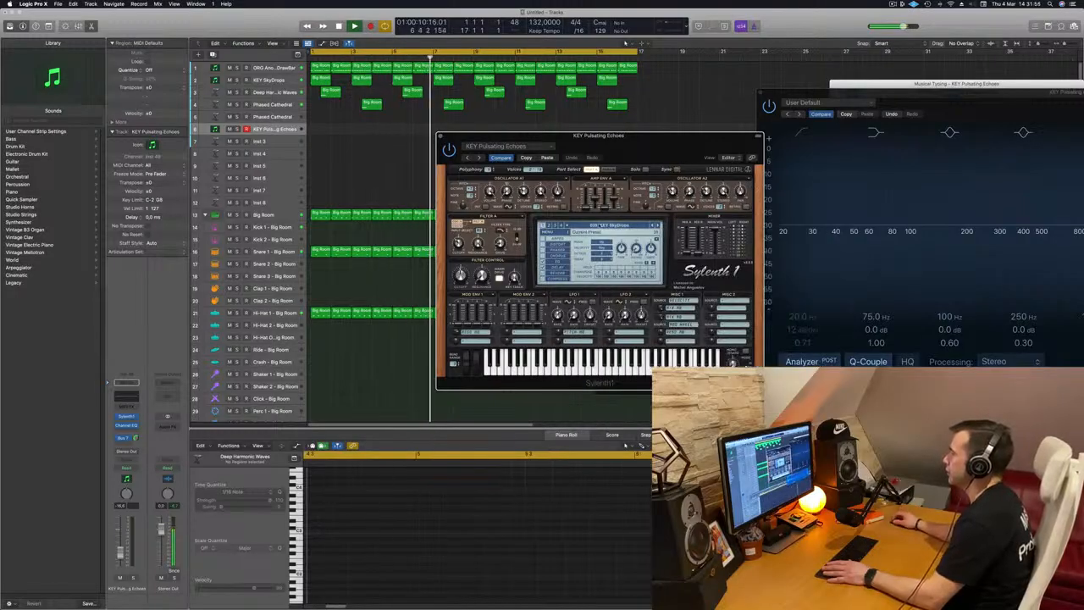
click(600, 227)
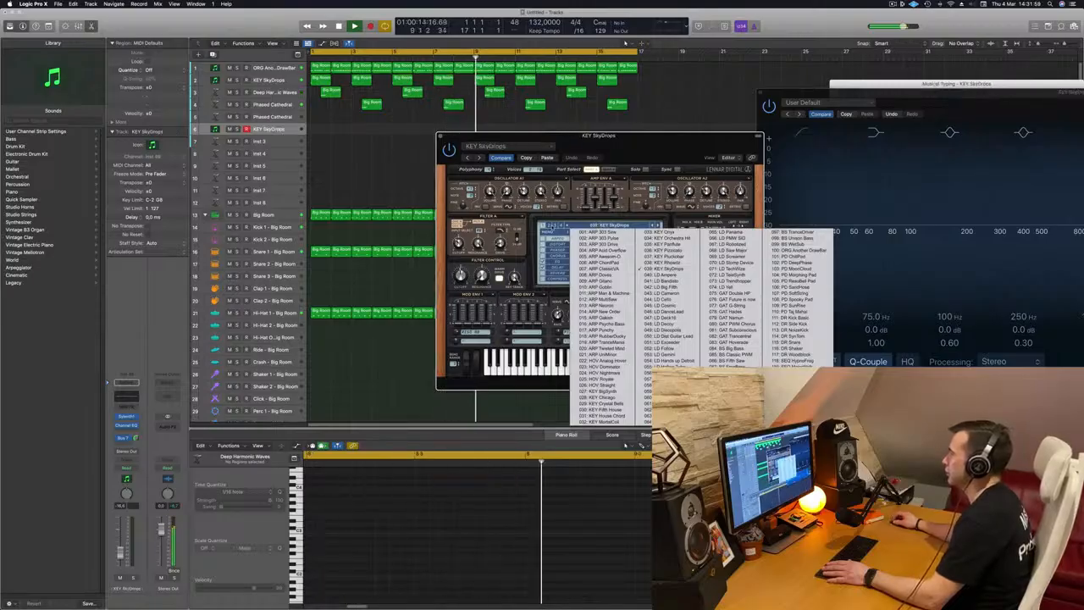
click(550, 226)
click(549, 227)
click(607, 229)
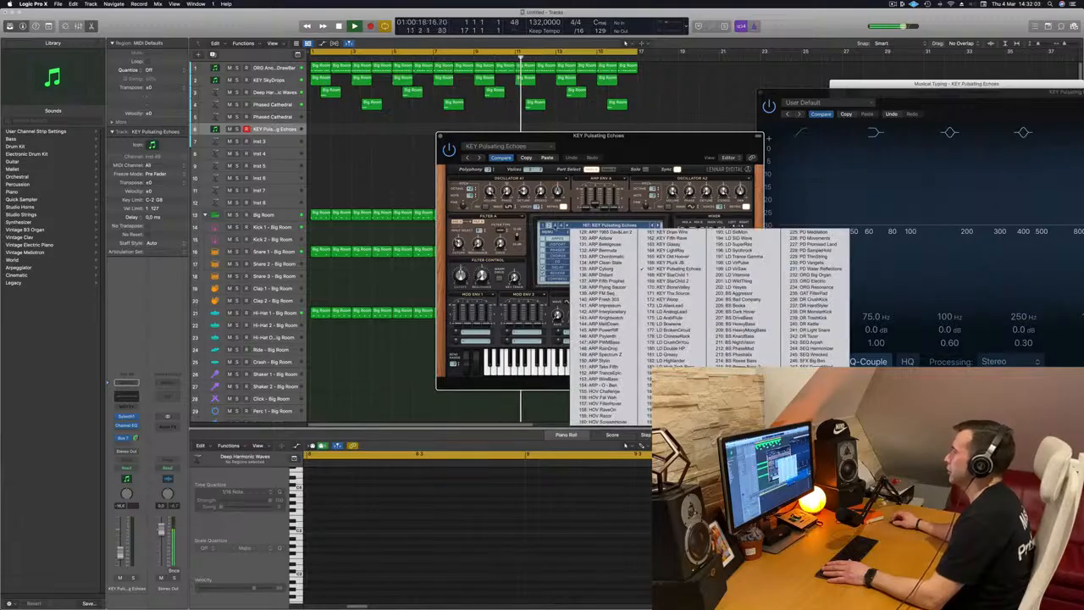
Try the LD SuperPulse preset, then return to KEY SkyDrops on the new track's Sylenth1
click(556, 226)
click(555, 226)
click(584, 226)
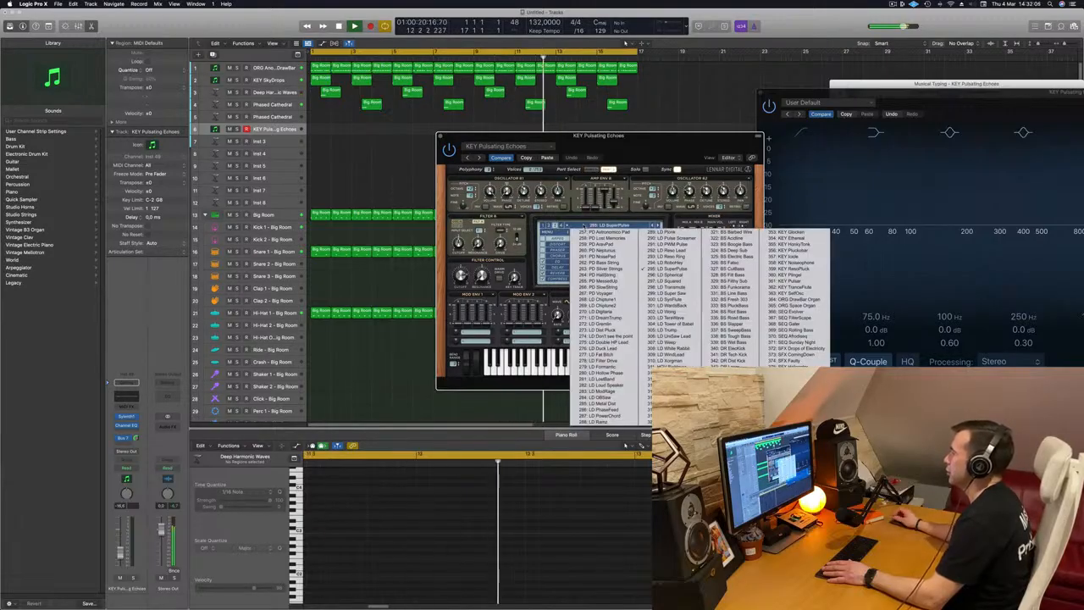
click(556, 226)
click(556, 226)
click(584, 226)
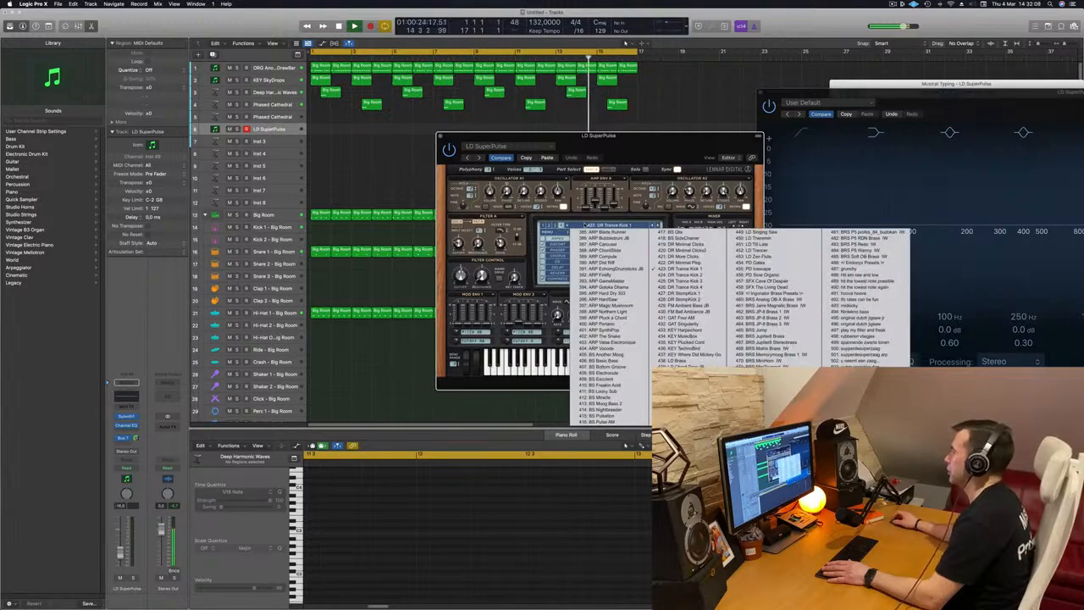
click(543, 227)
click(544, 227)
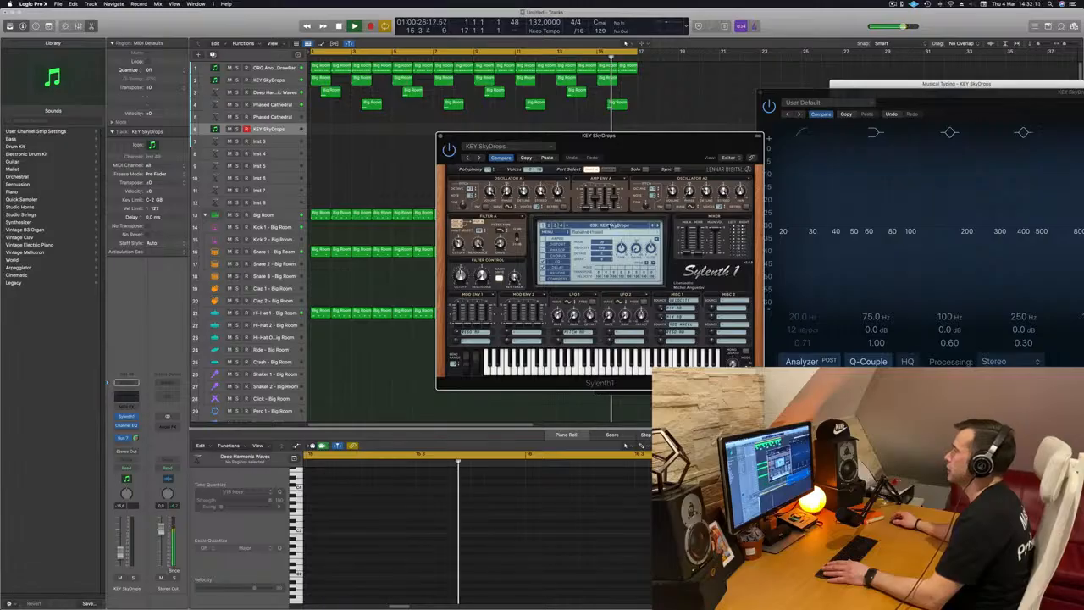
click(548, 233)
Load a different Sylenth1 preset bank on the new track
mouse_move(578, 239)
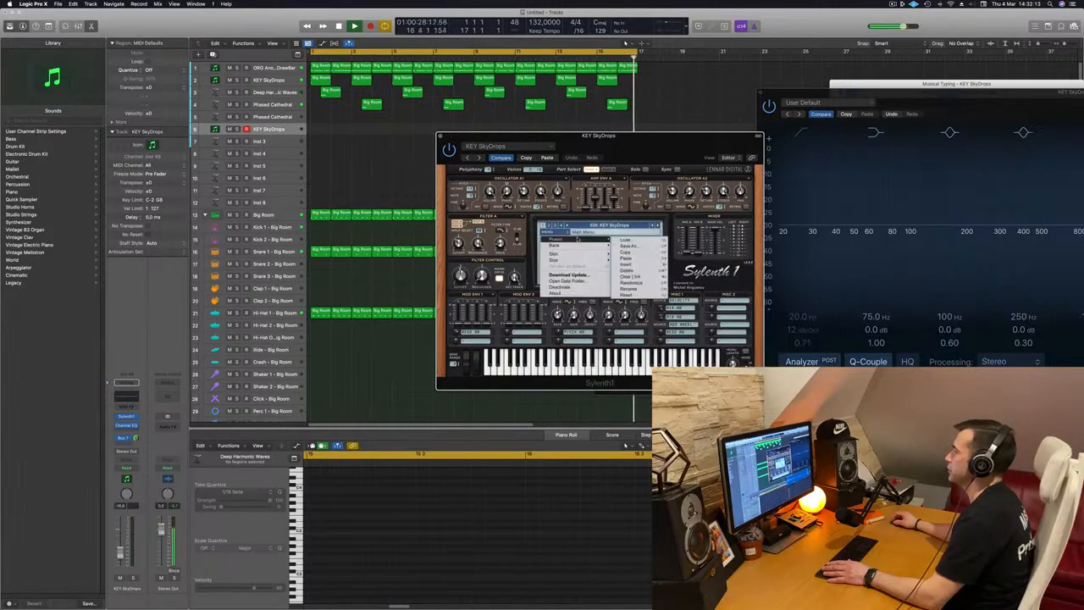
mouse_move(627, 246)
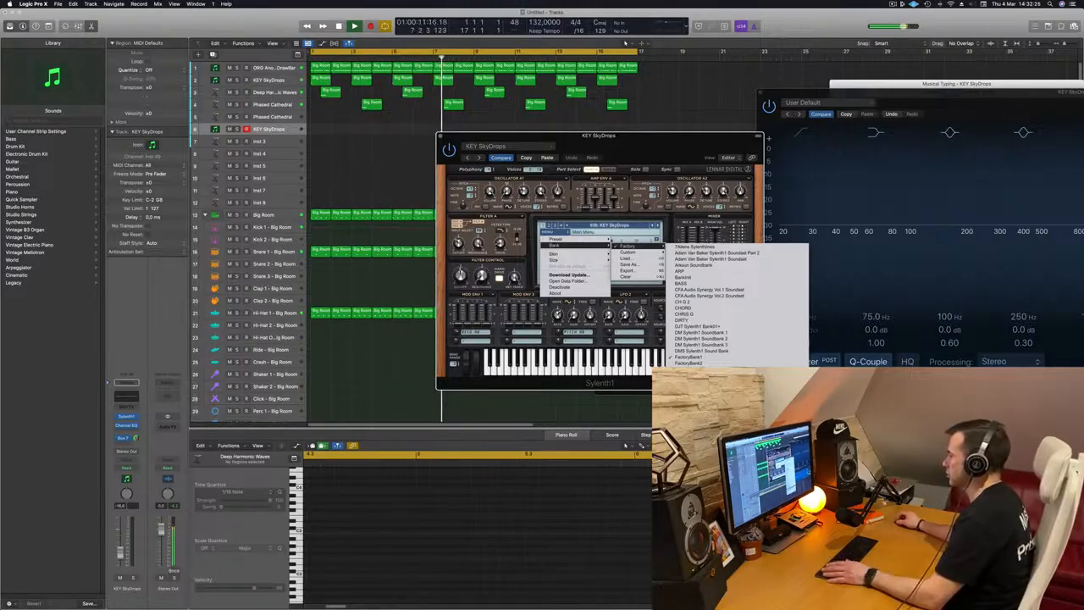
click(700, 400)
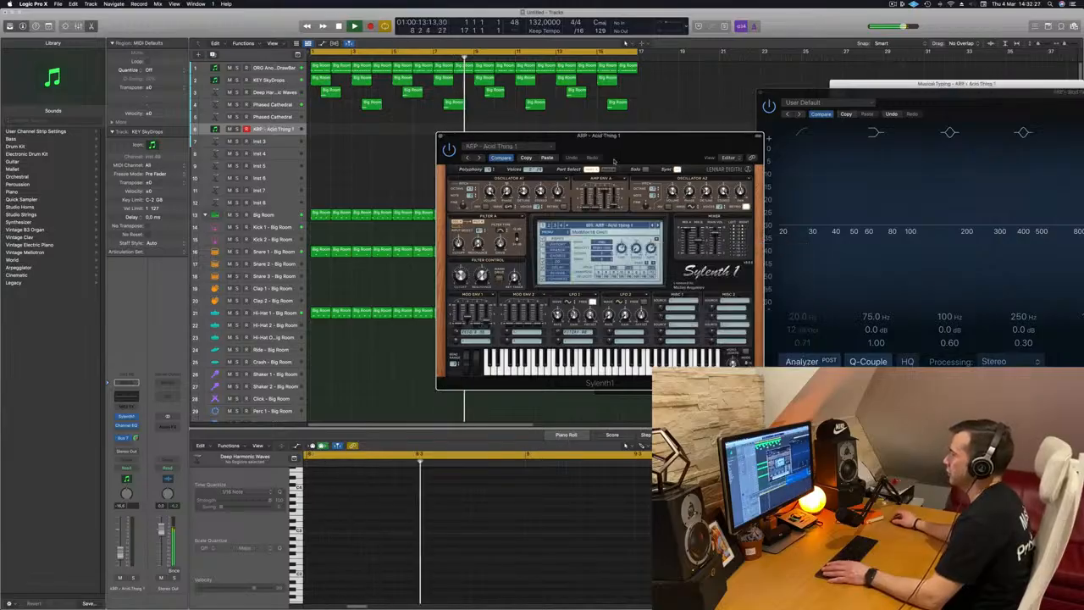
Browse the new bank's presets and load PAD - Arjuna Pad, then play the project
click(591, 225)
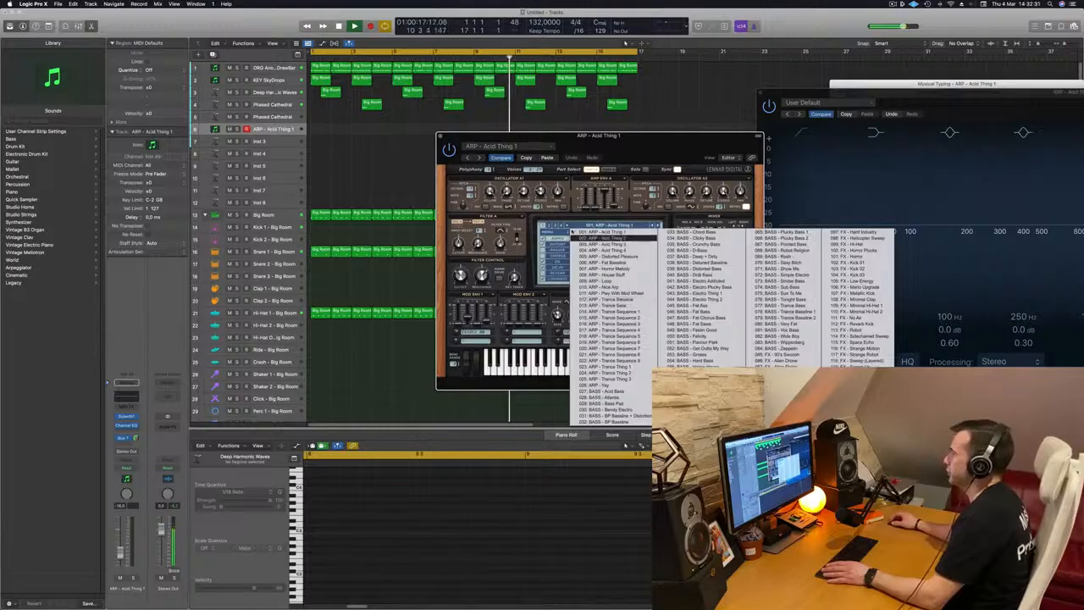
click(551, 226)
click(550, 226)
click(592, 226)
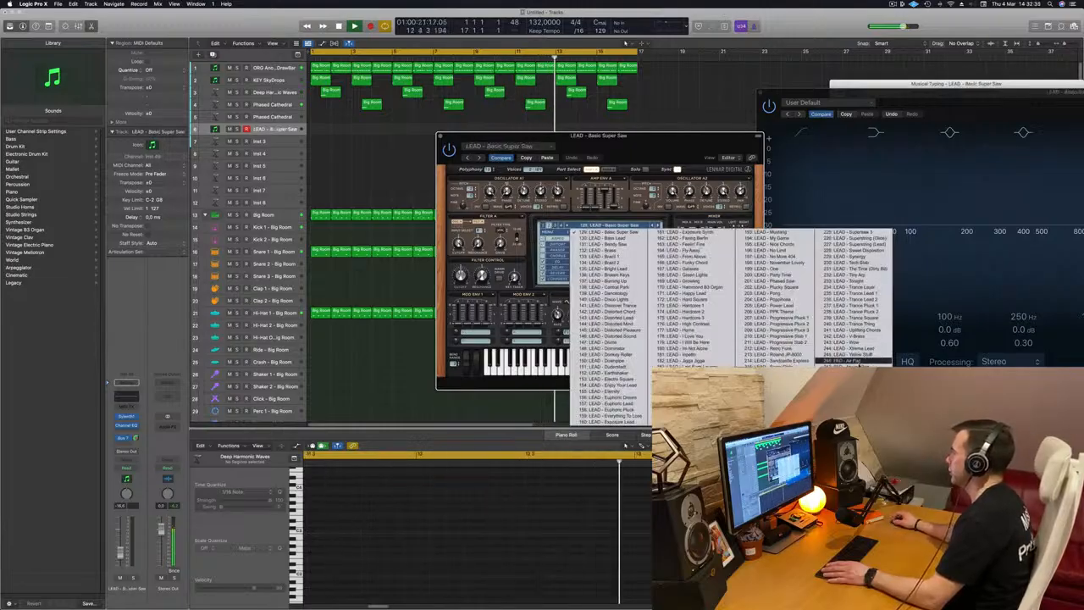
click(848, 368)
drag(665, 145, 646, 200)
key(space)
key(space)
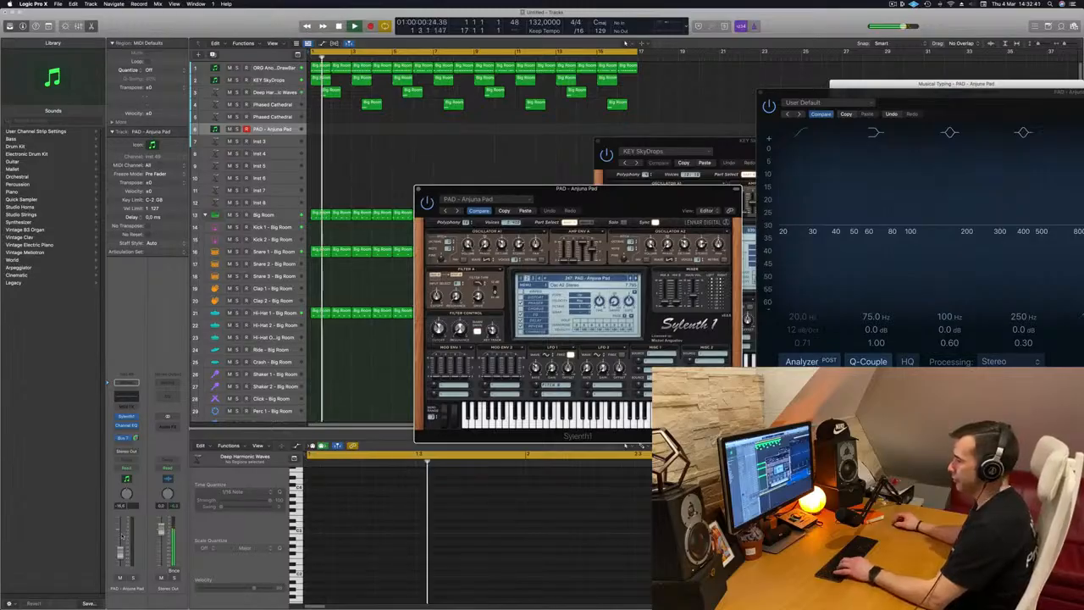
Adjust the PAD - Arjuna Pad track's Bus 7 reverb send level and restart playback
drag(597, 203, 598, 179)
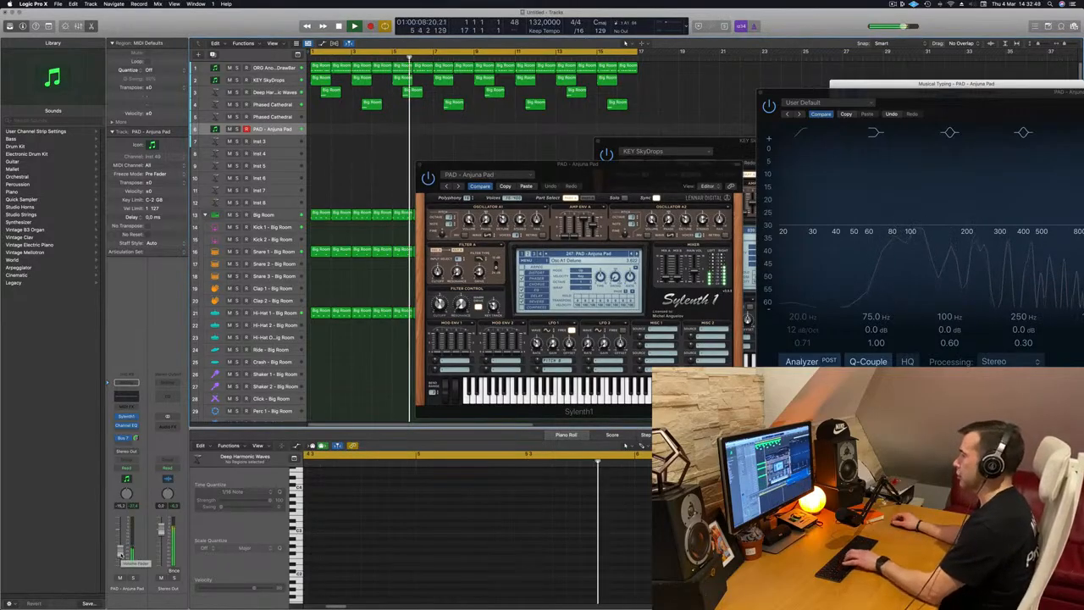
drag(586, 175, 481, 232)
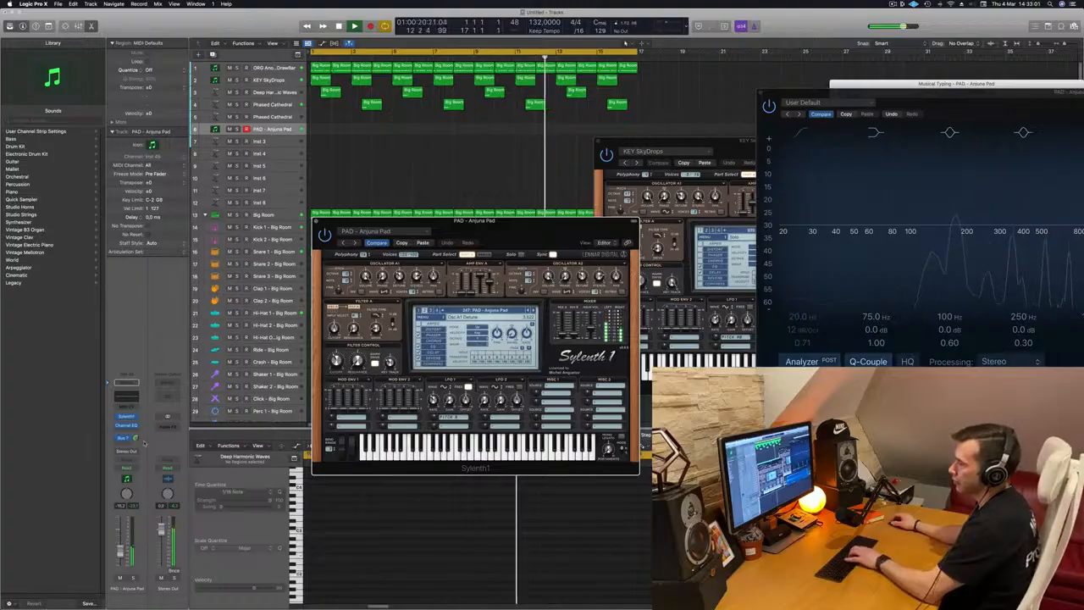
drag(135, 438, 121, 540)
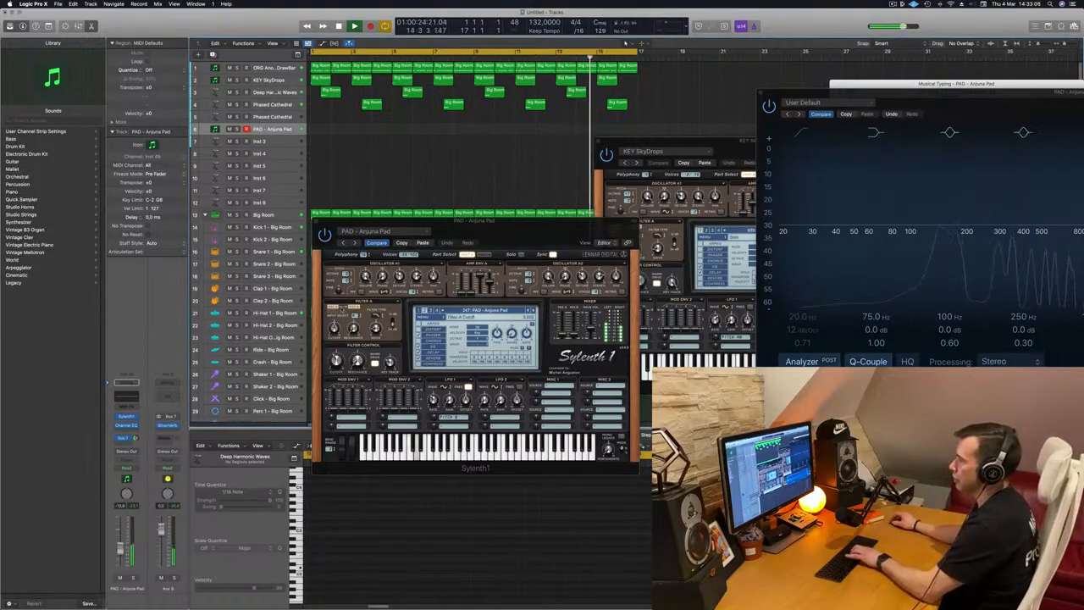
click(475, 221)
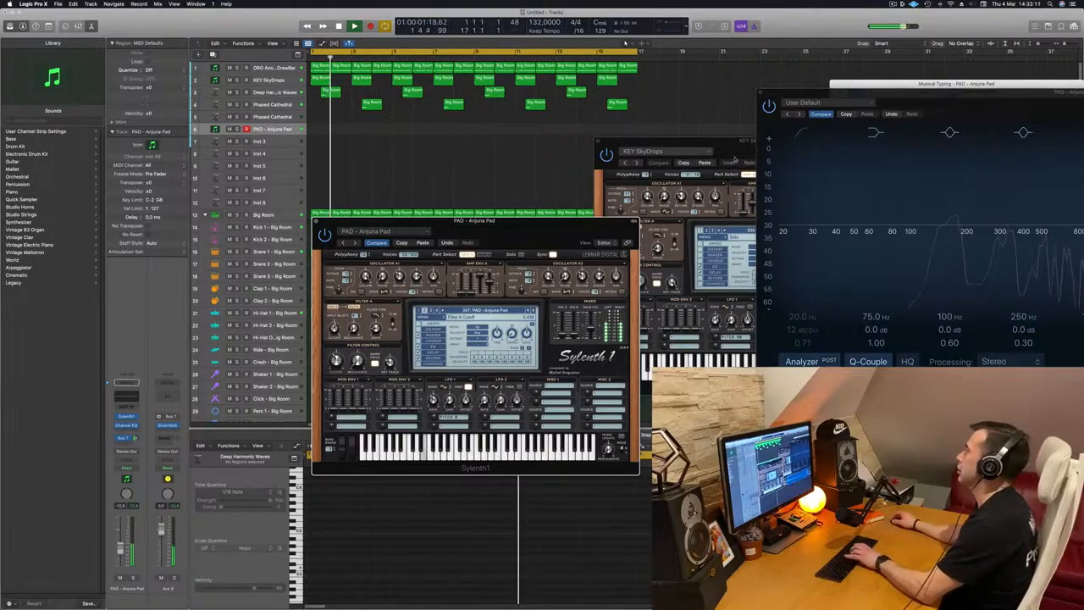
Audition pad notes with Musical Typing and record a pad part on the PAD - Arjuna Pad track
drag(891, 86, 725, 116)
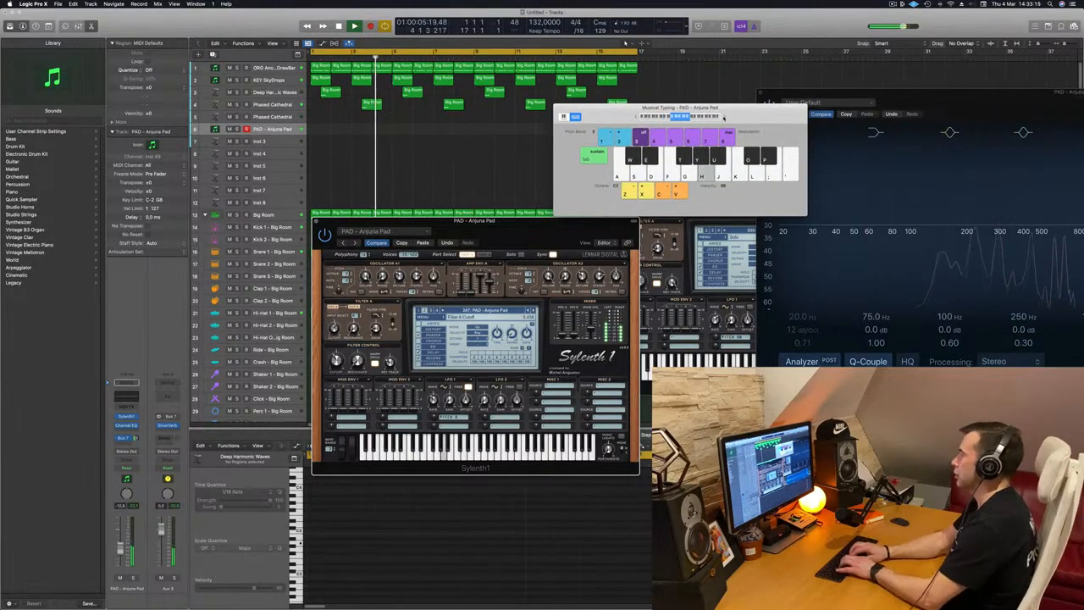
key(f)
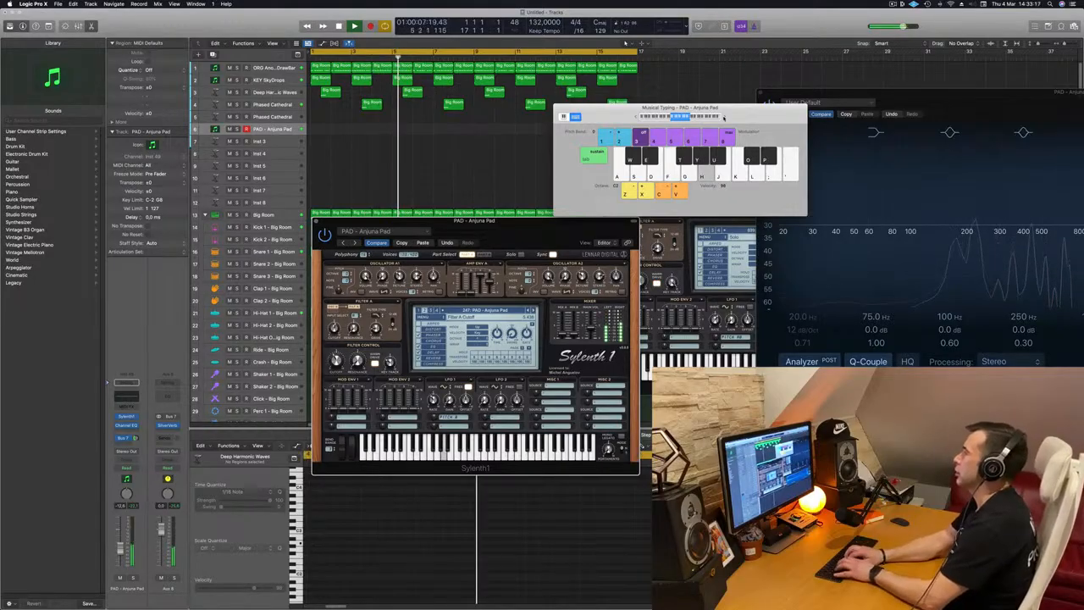
key(f)
key(k)
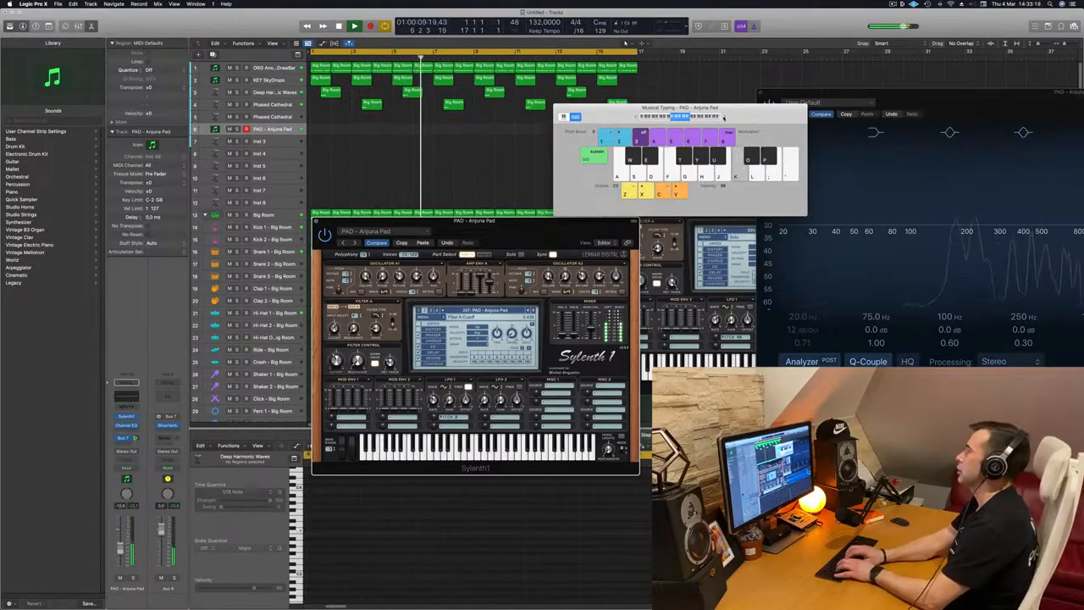
key(f)
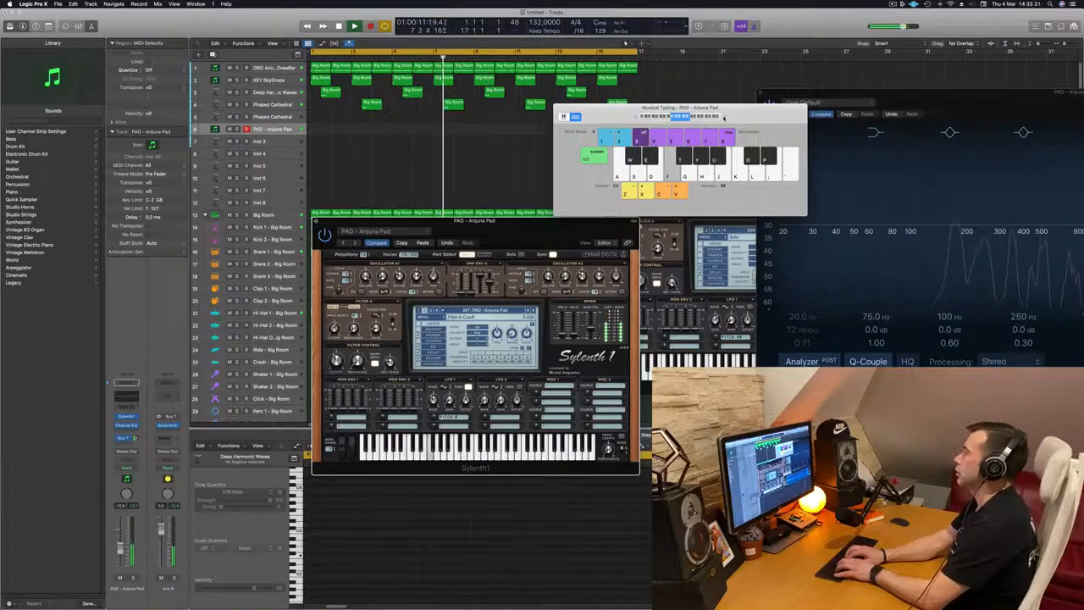
key(k)
key(f)
key(k)
key(f)
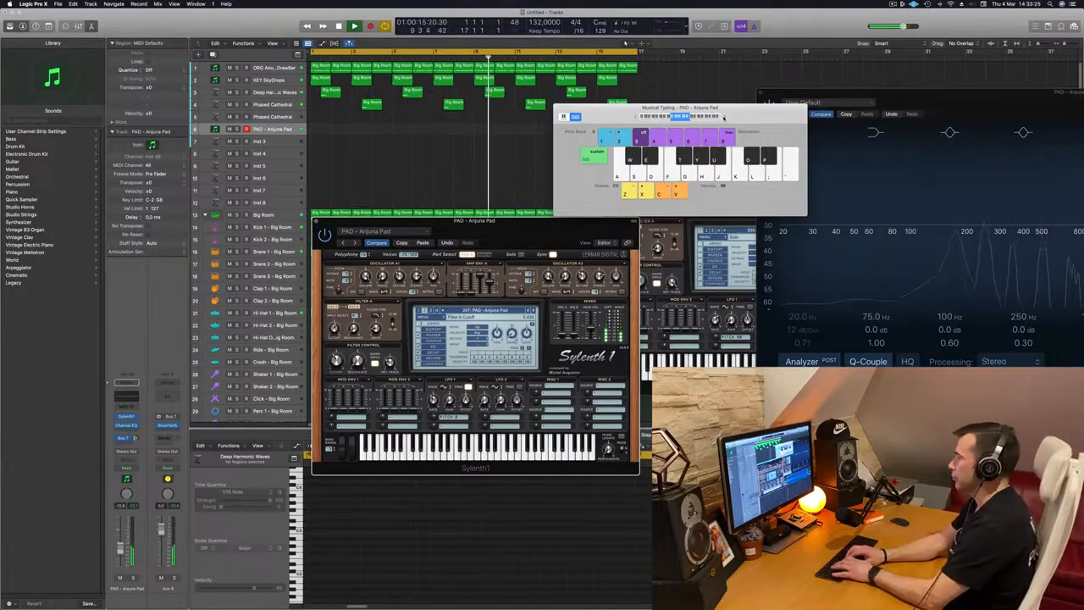
key(r)
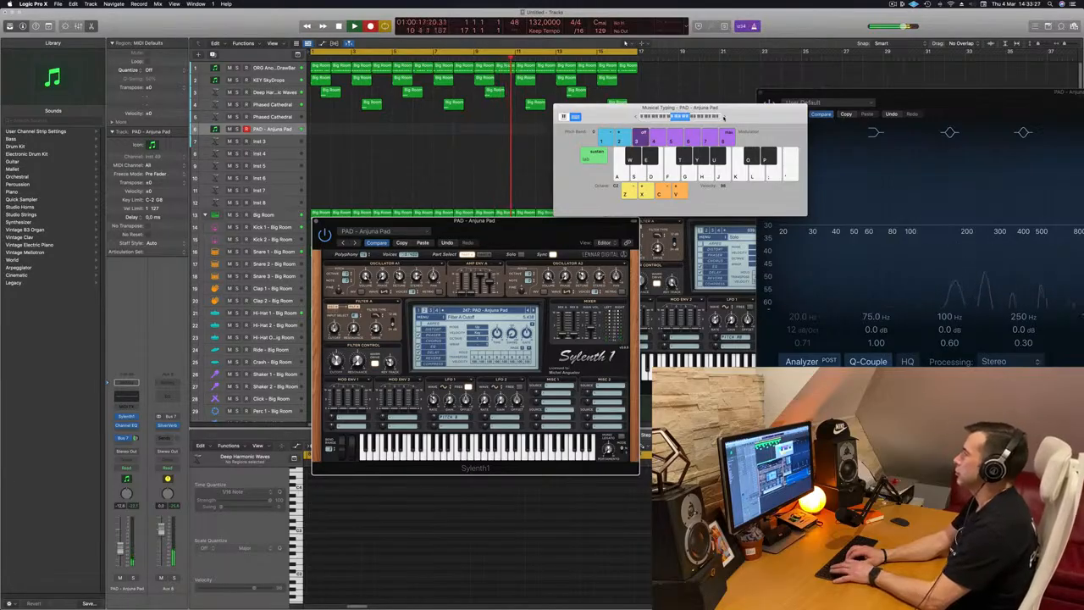
key(j)
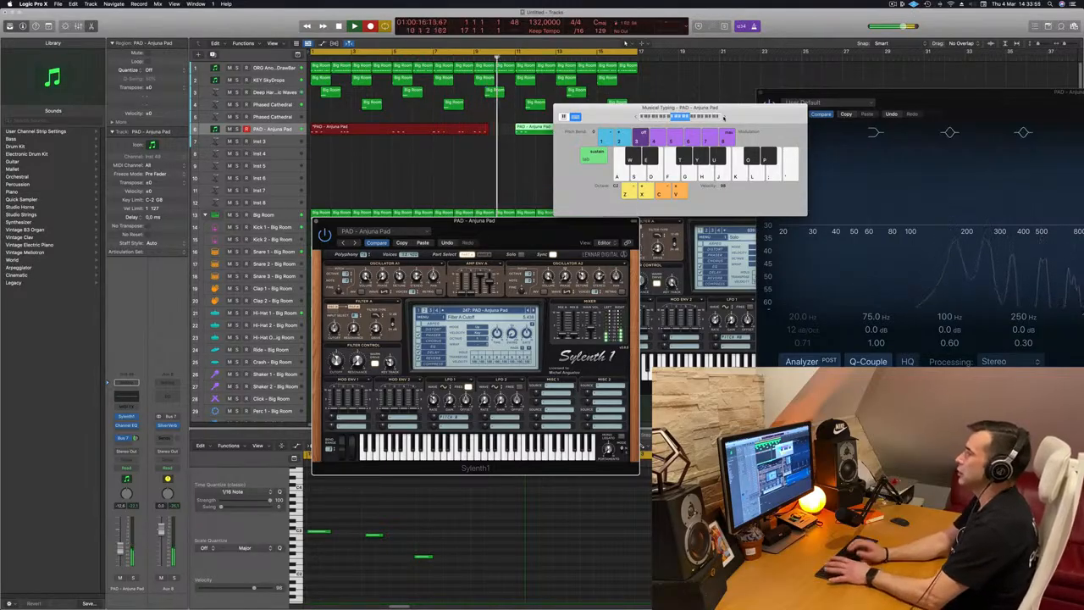
Play back the recorded pad region and review its notes in the piano roll
key(space)
click(491, 542)
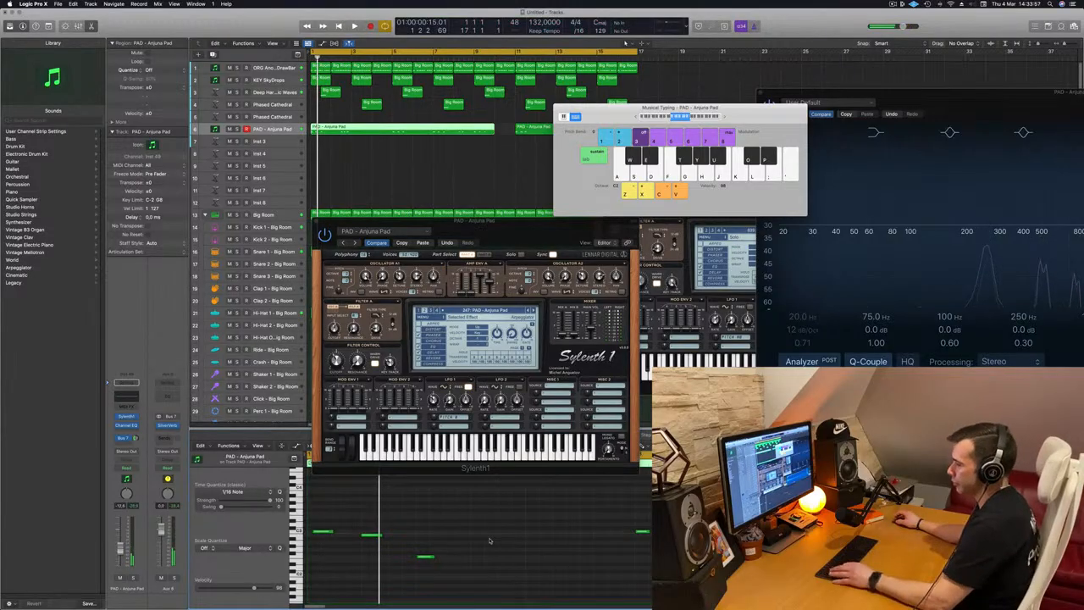
key(space)
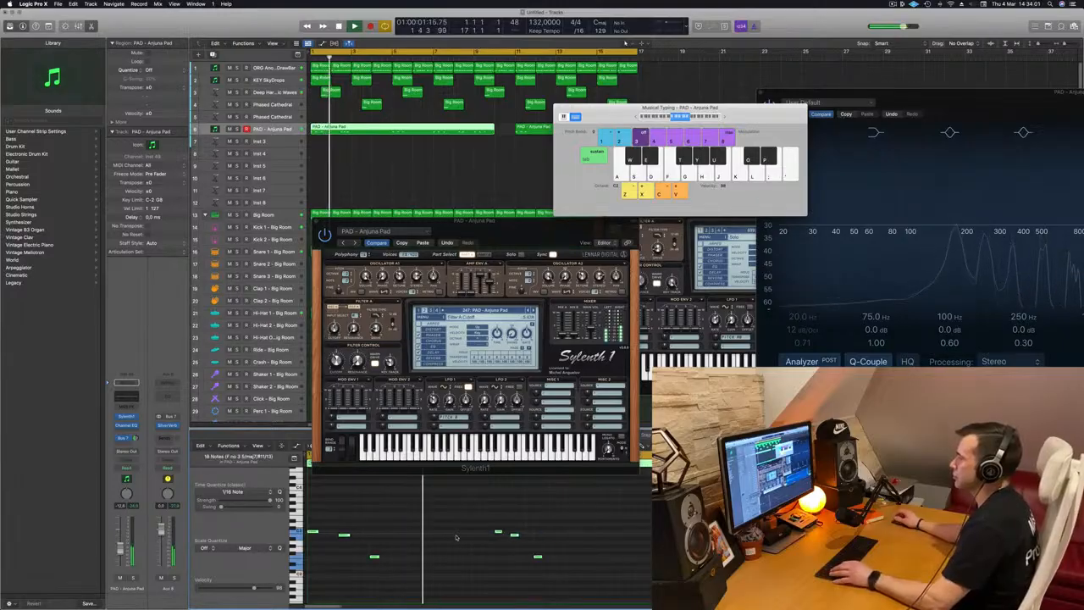
key(space)
key(space)
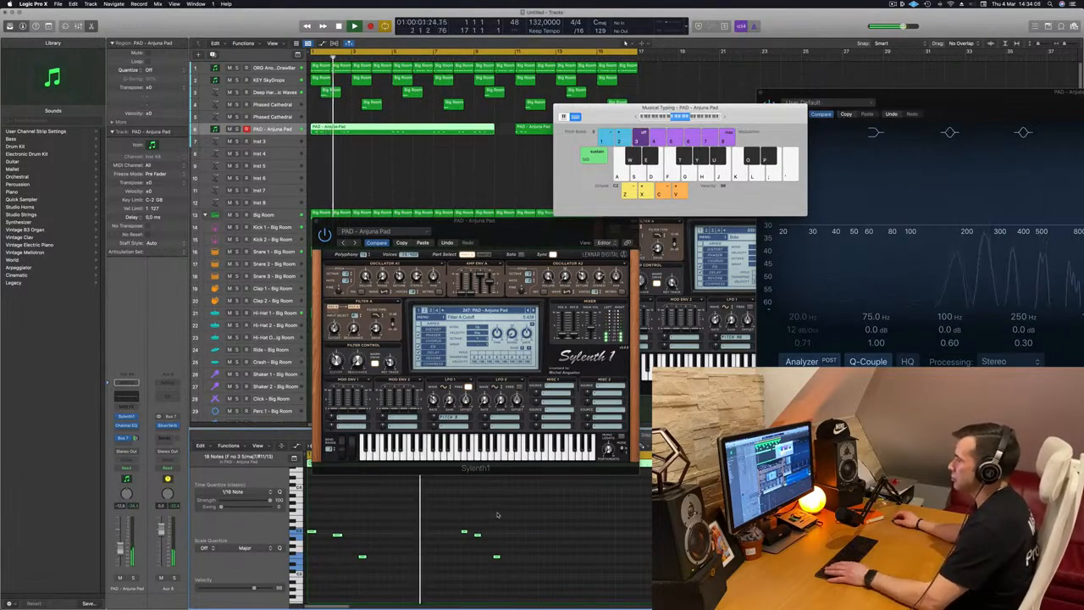
key(space)
key(space)
click(497, 557)
key(space)
key(space)
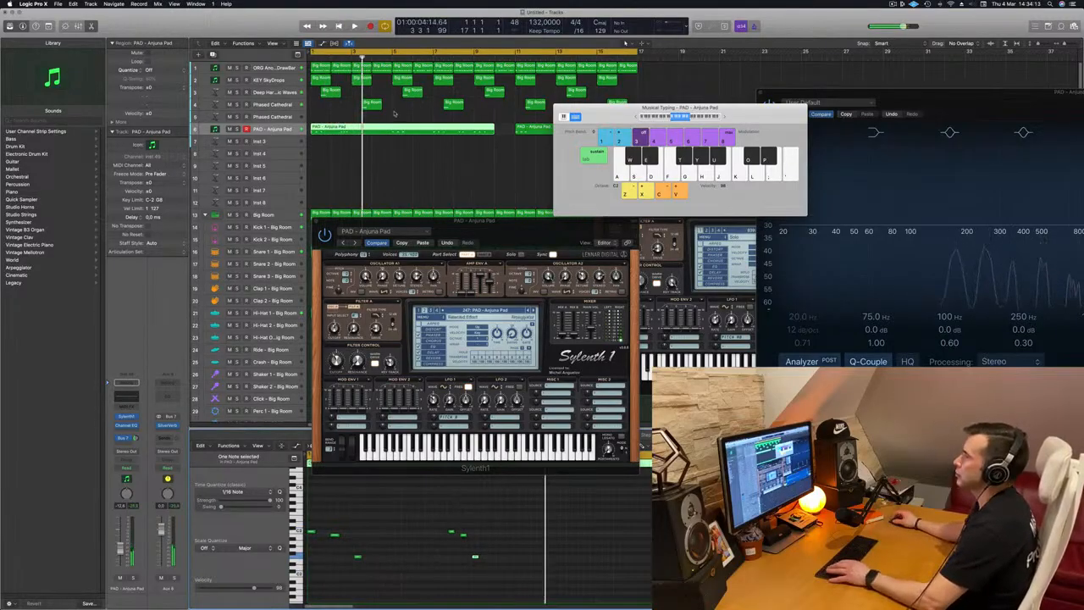
key(space)
Delete the unwanted recorded notes and extend the pad region to about four bars
drag(714, 109, 818, 109)
key(Delete)
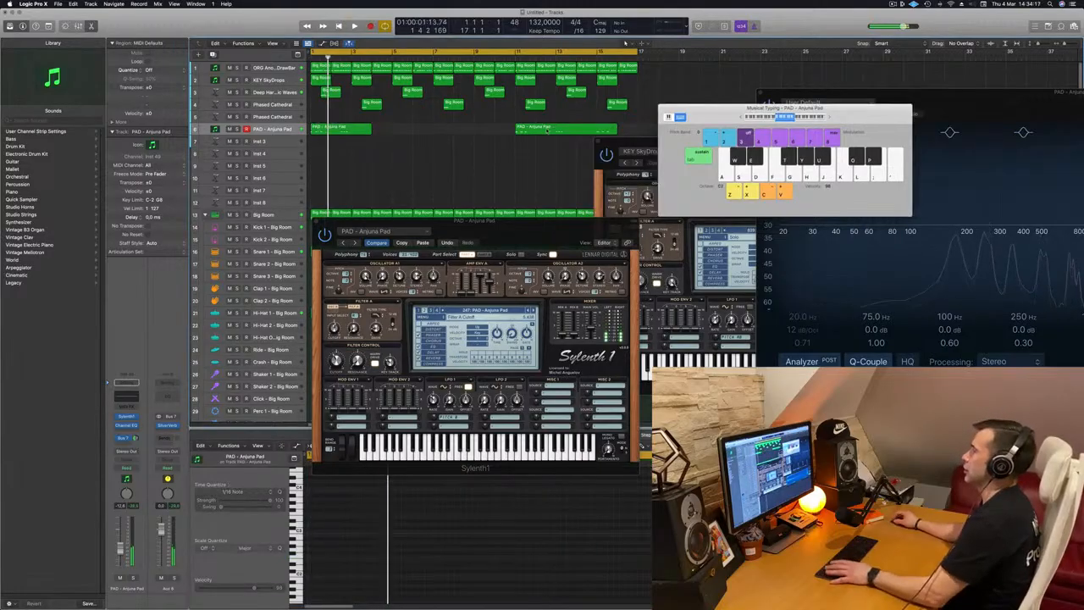
key(Delete)
click(338, 129)
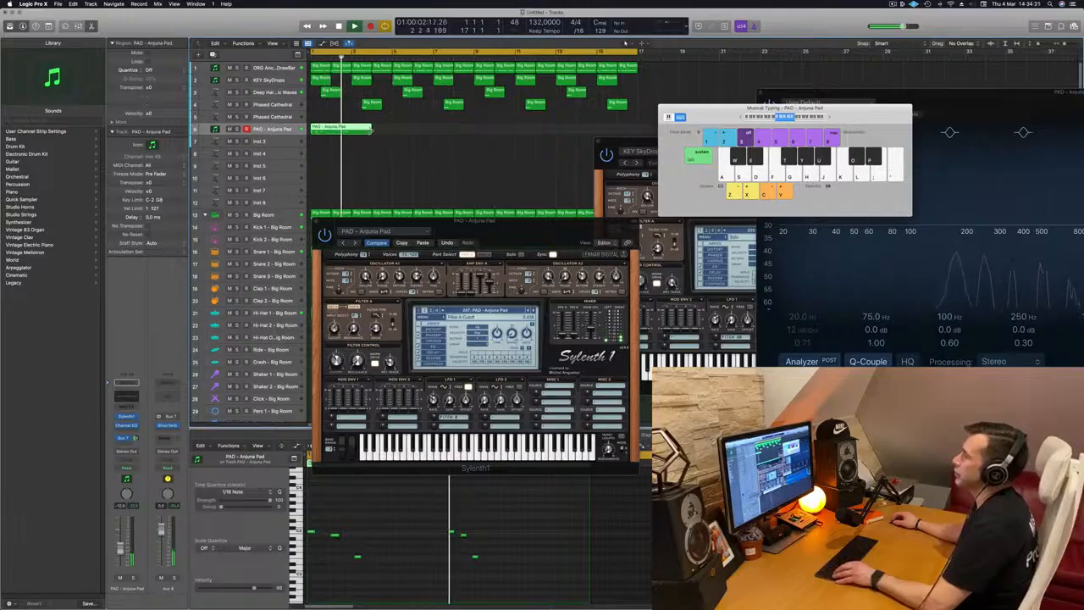
drag(369, 128, 391, 129)
key(Return)
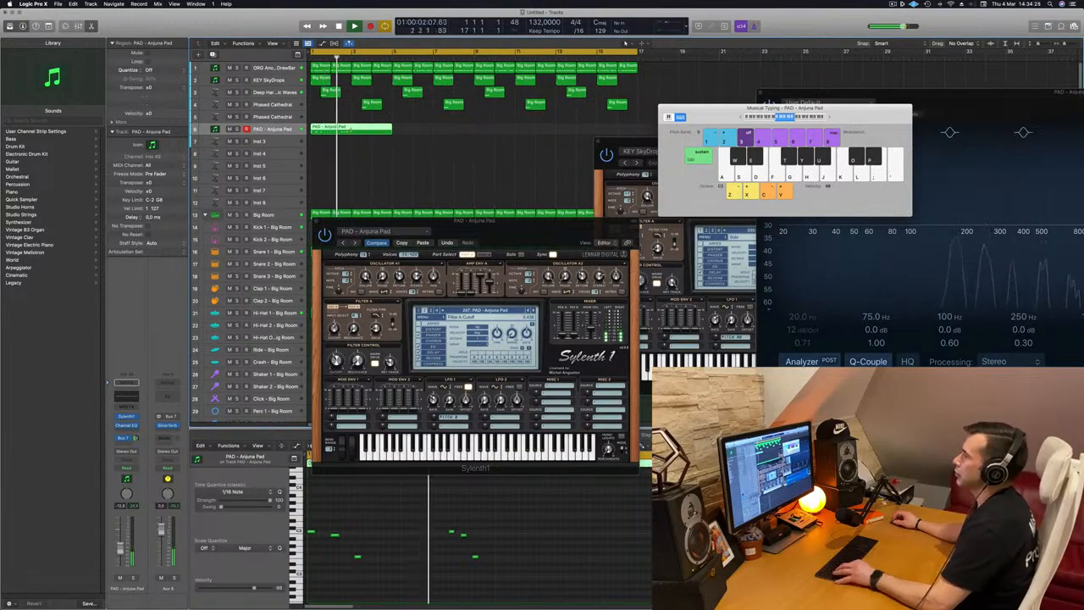
Copy the pad regions along the PAD track so the chord pattern repeats four times
double_click(351, 130)
key(Delete)
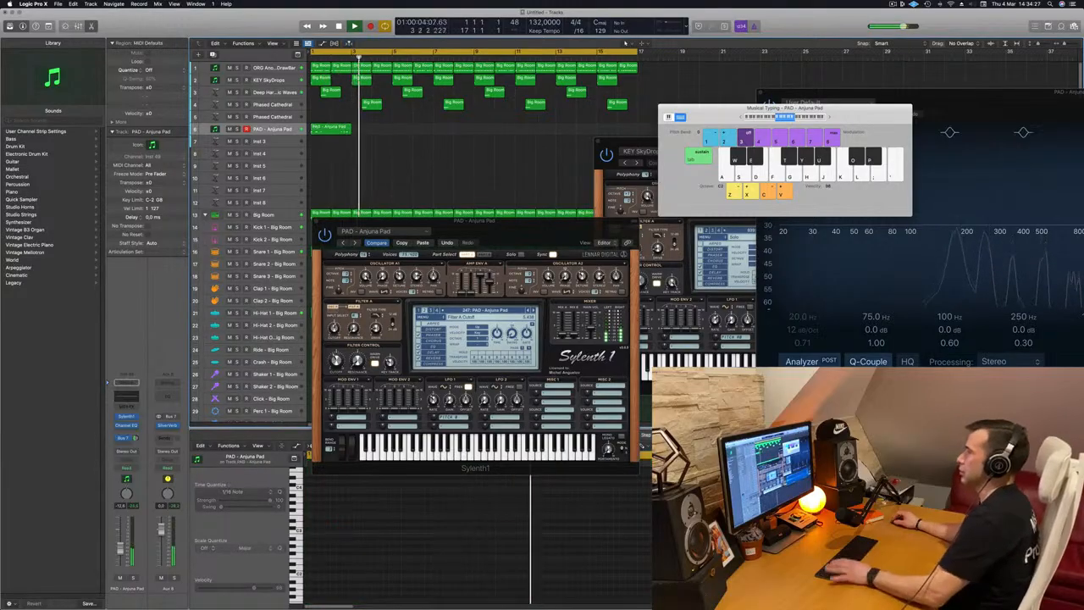
drag(322, 132, 366, 136)
scroll(343, 161, down, 1)
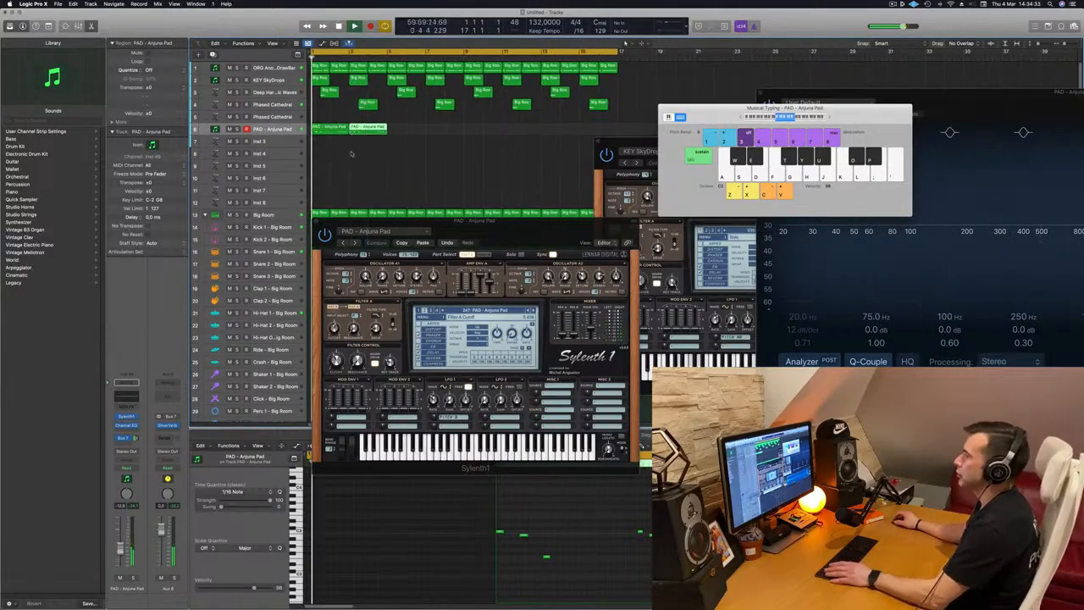
drag(373, 130, 492, 138)
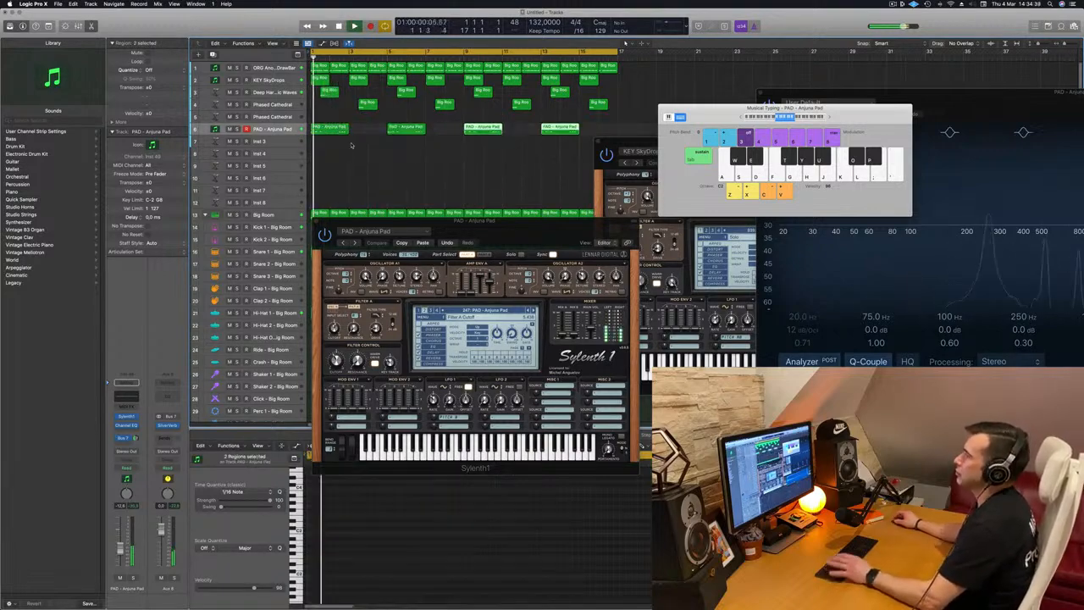
Play the arrangement, soloing and unsoloing the PAD track to compare it with the mix
key(space)
click(280, 92)
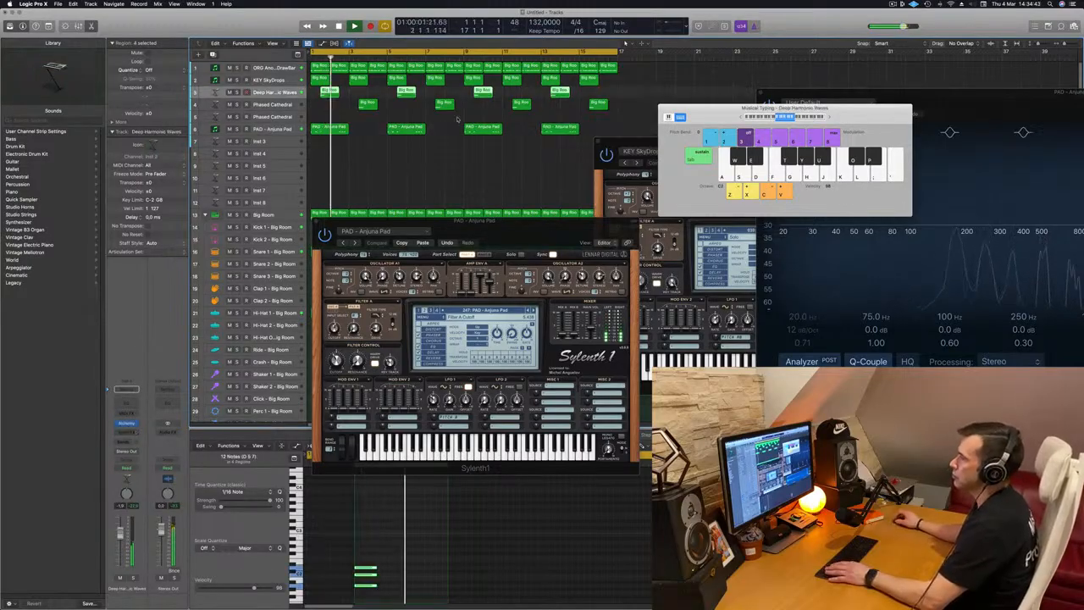
click(270, 128)
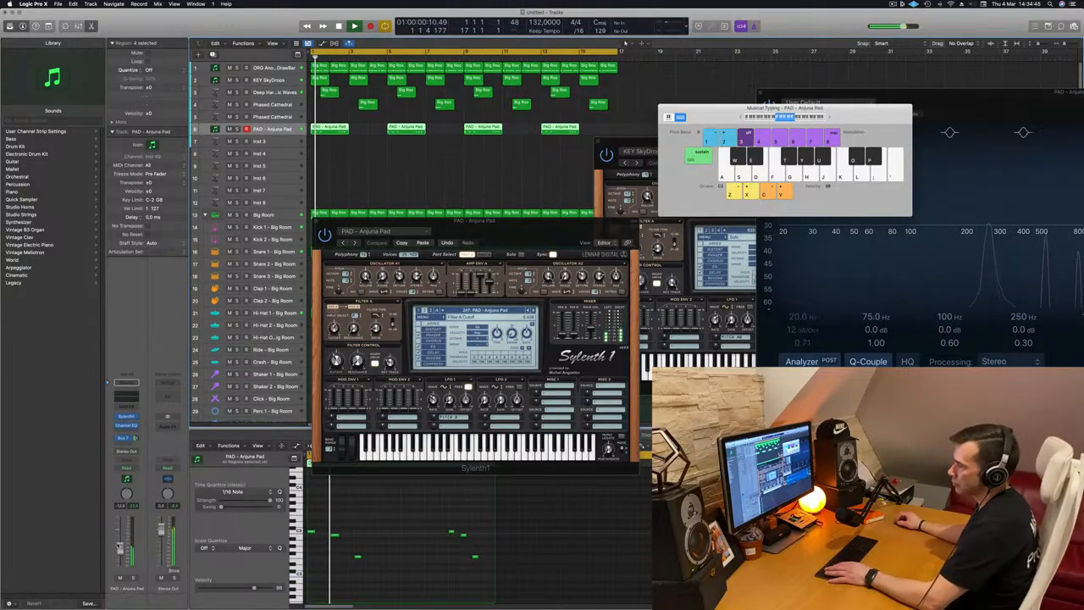
click(133, 579)
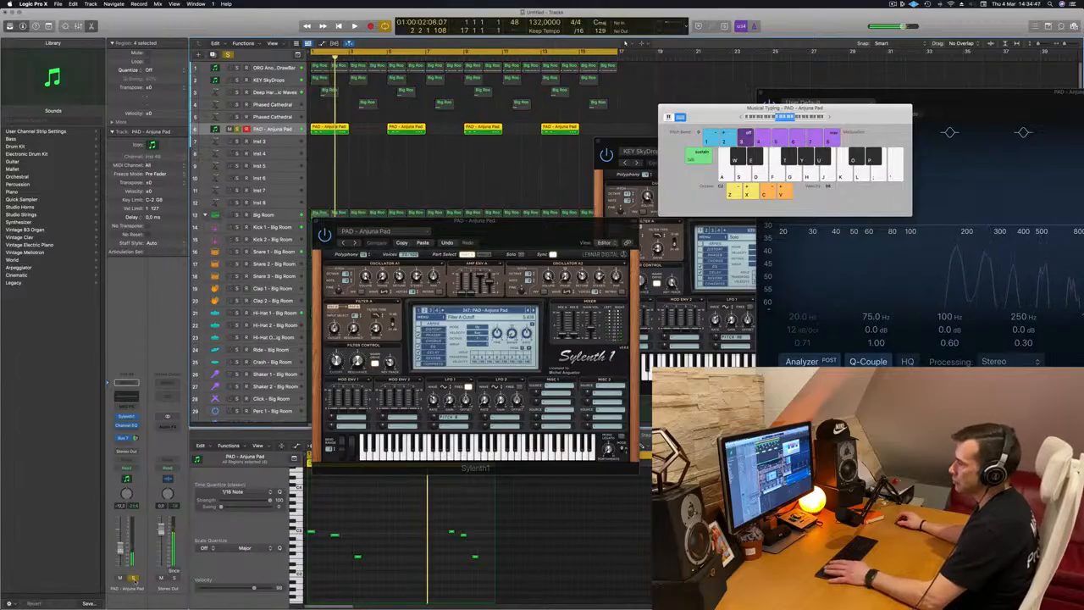
click(133, 579)
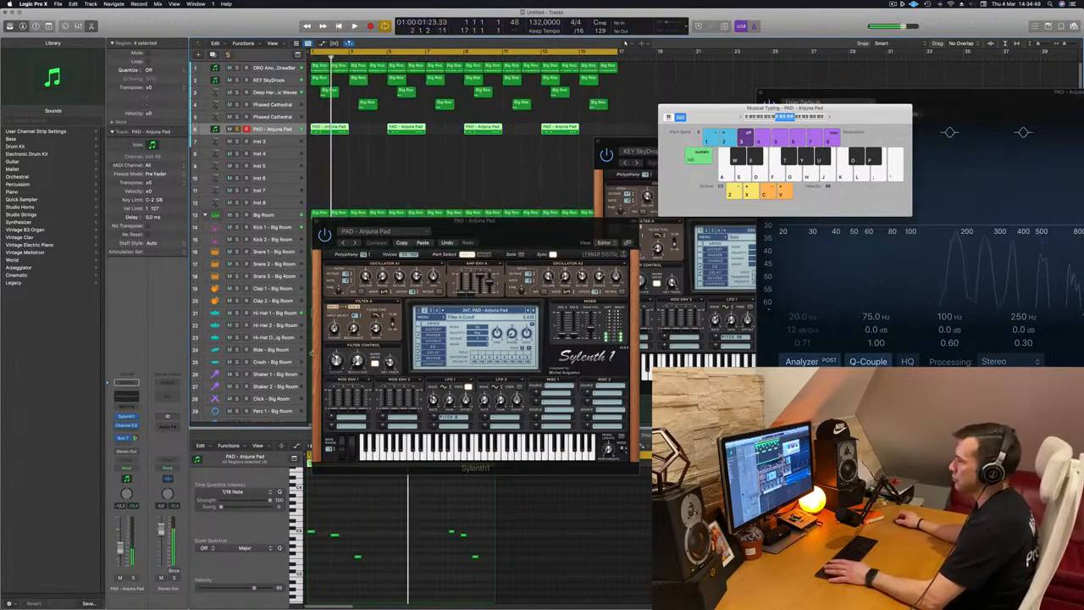
key(space)
Close the pad's Sylenth1 window and play the arrangement to listen to the pad part
drag(134, 438, 134, 440)
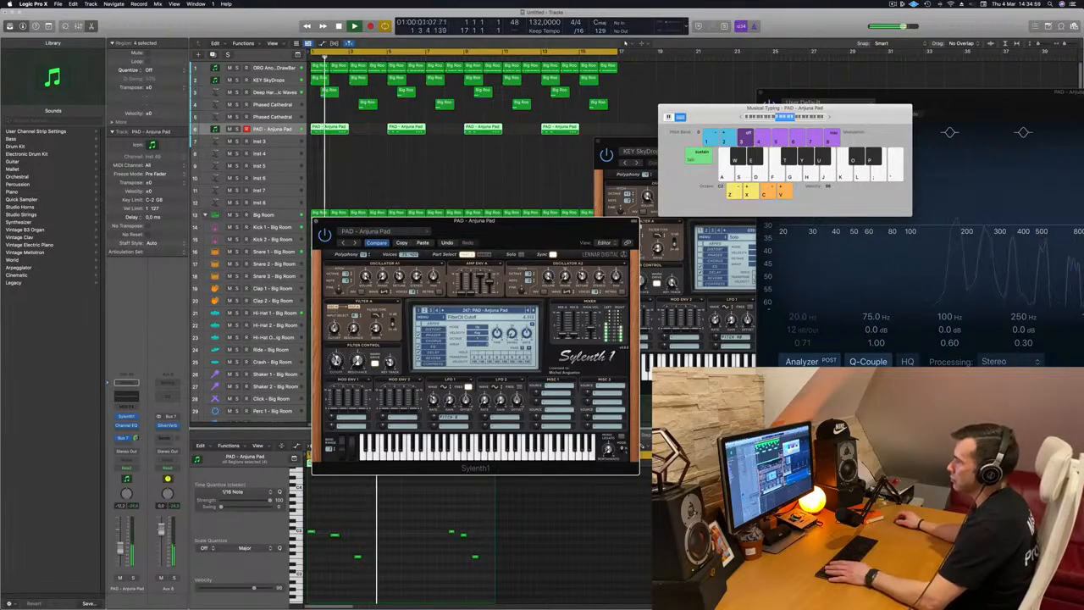
drag(567, 231, 592, 210)
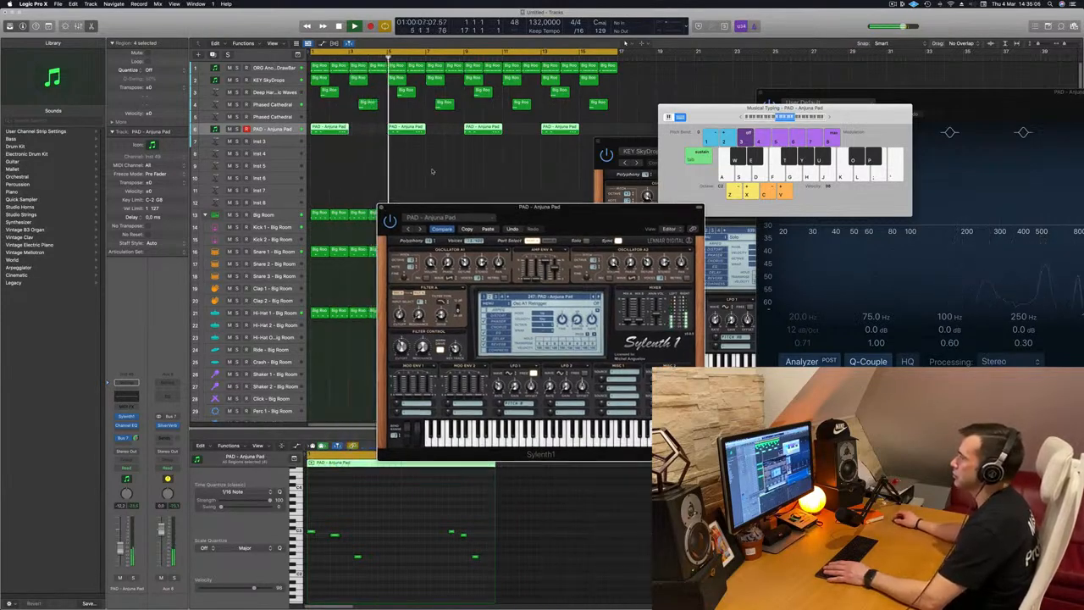
click(382, 209)
key(space)
key(space)
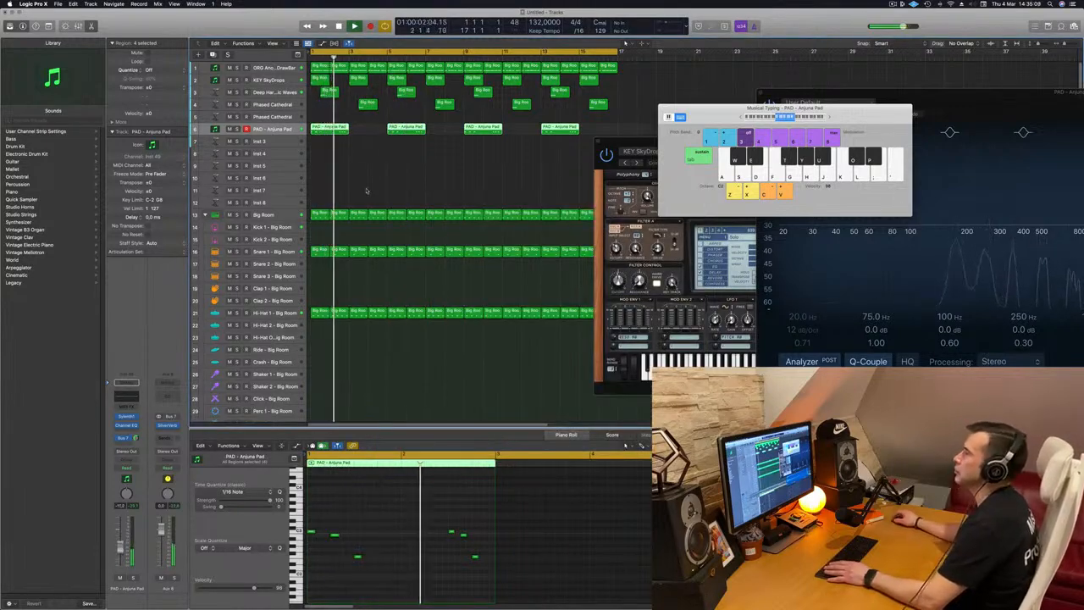
key(space)
key(space)
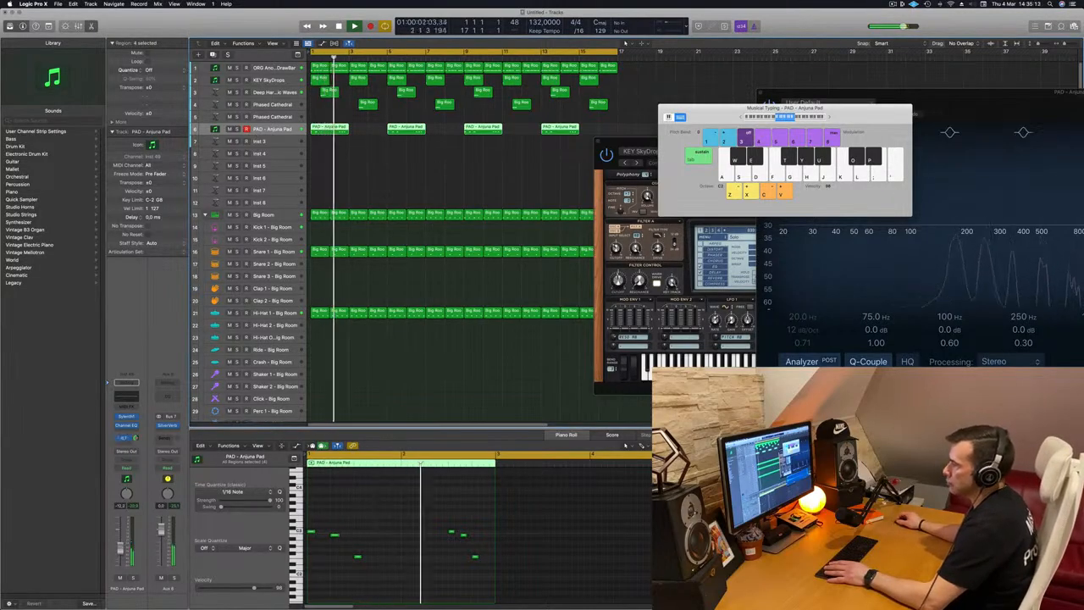
click(354, 151)
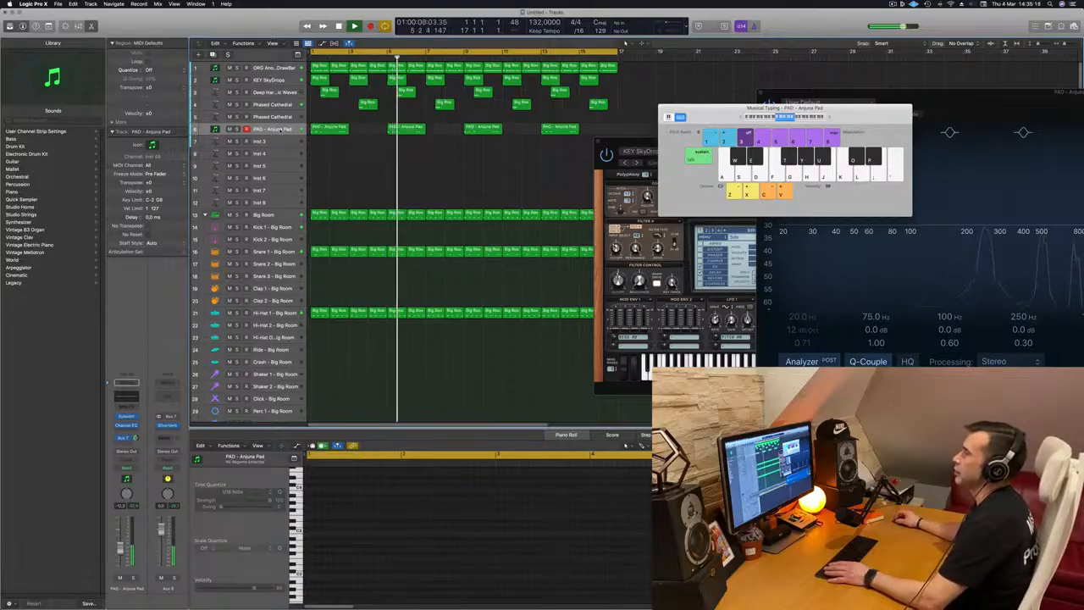
Create a new track with the same settings as the PAD - Arjuna Pad track
click(275, 129)
key(super+d)
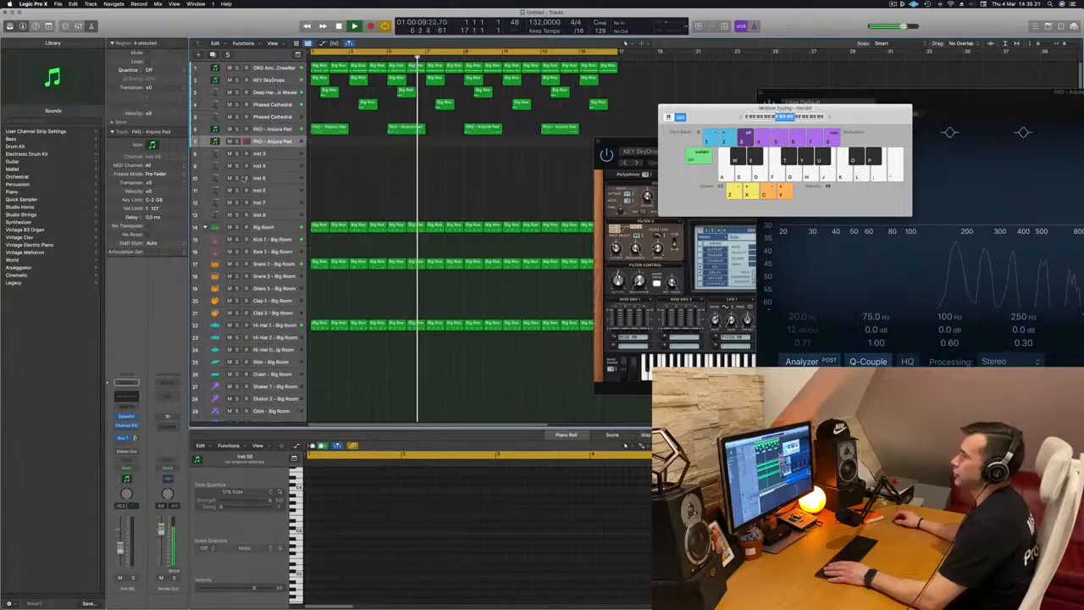
key(Return)
drag(628, 142, 440, 189)
click(734, 121)
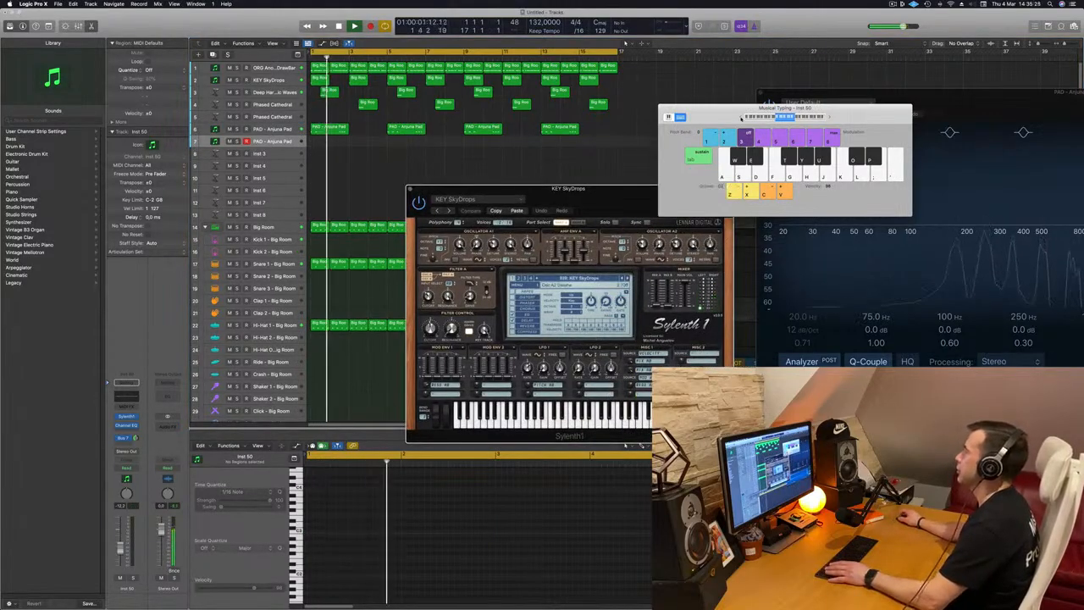
Audition the new track's Sylenth1 sound with a note and solo the track
key(f)
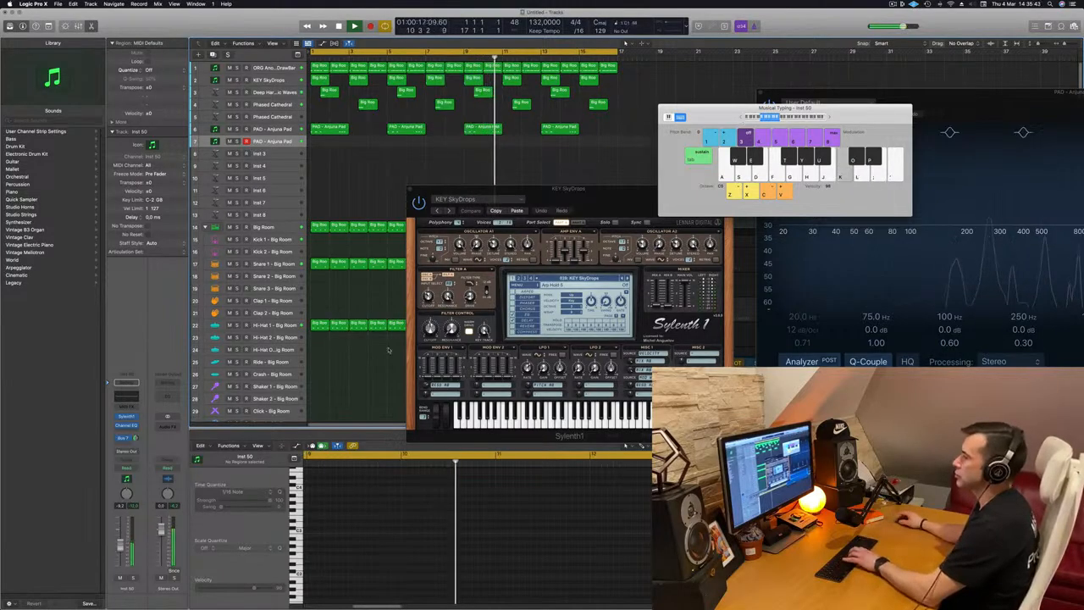
drag(430, 330, 431, 326)
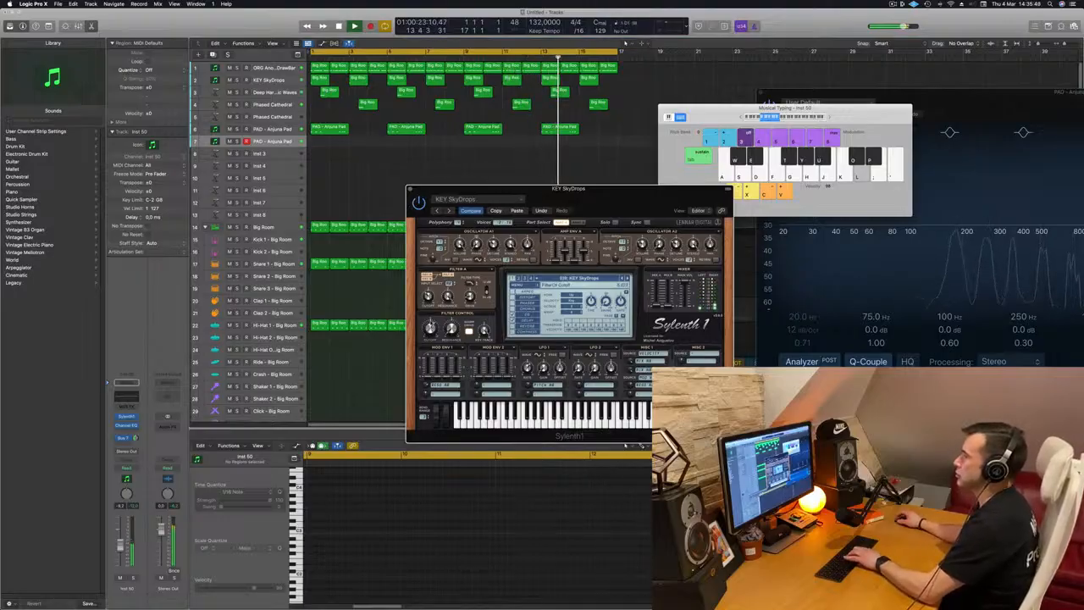
click(236, 141)
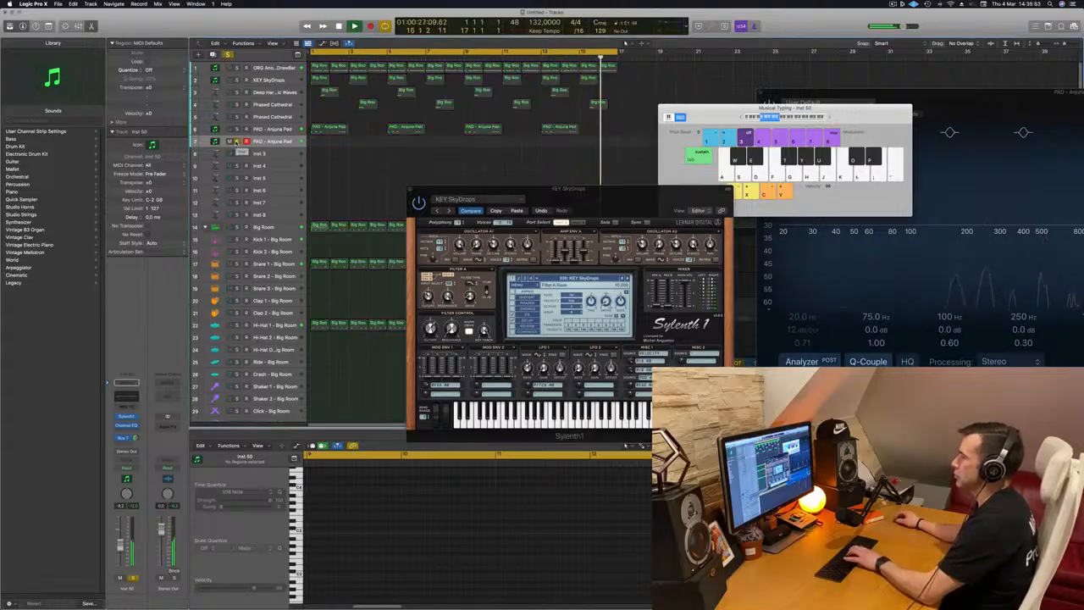
Select the new pad track and play a test note on it with the Musical Typing keyboard
click(236, 142)
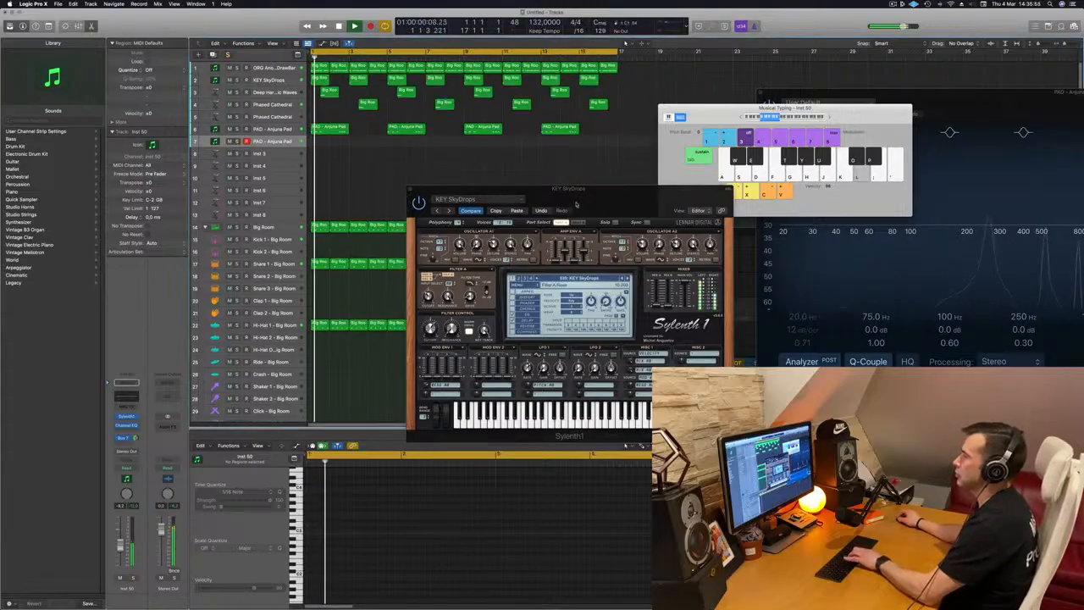
drag(598, 192, 675, 162)
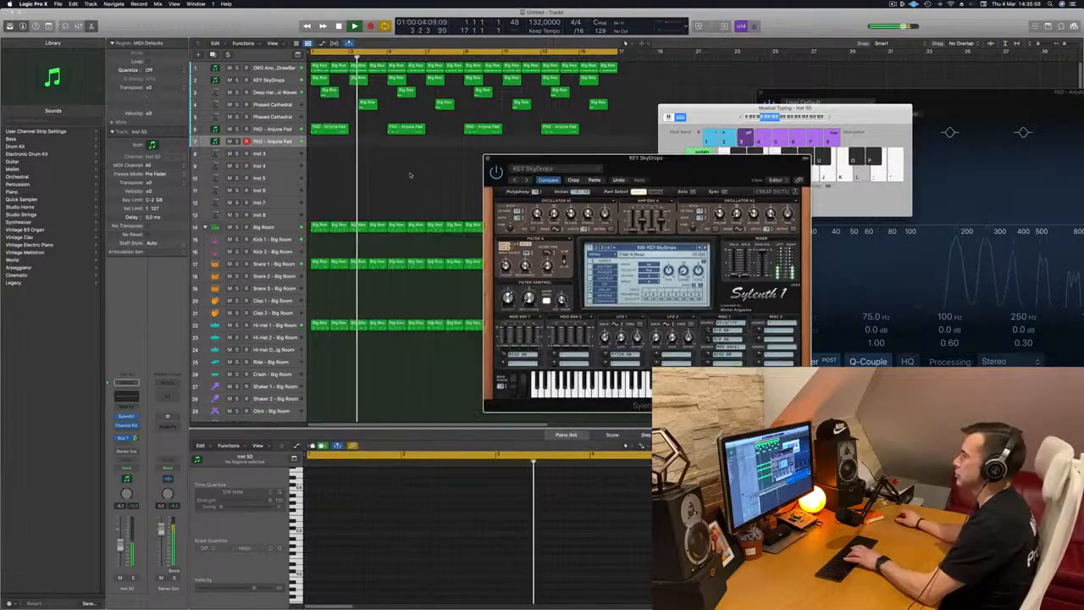
click(296, 144)
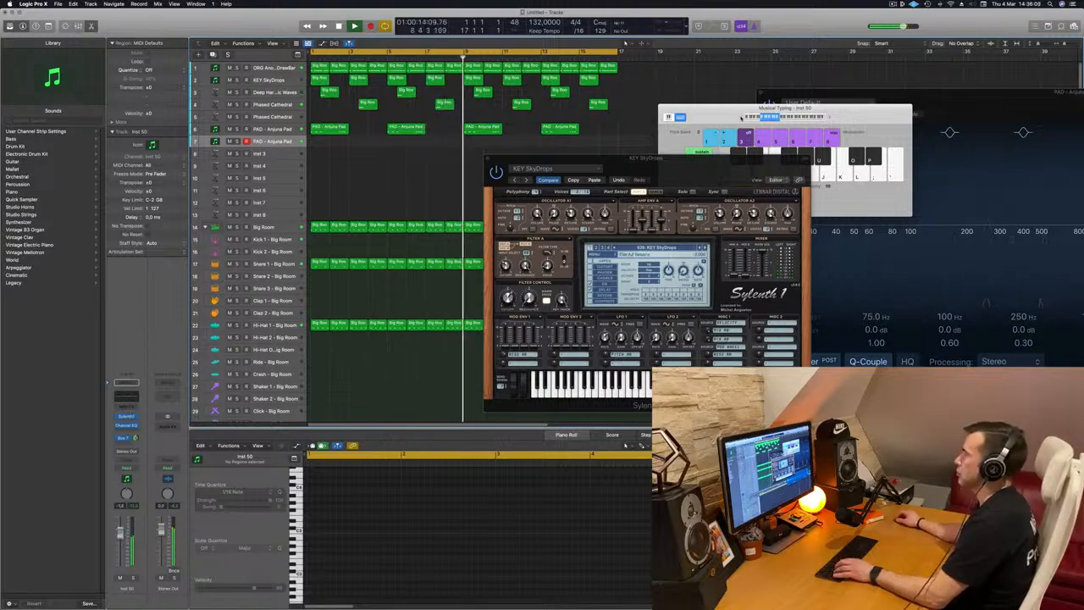
click(742, 117)
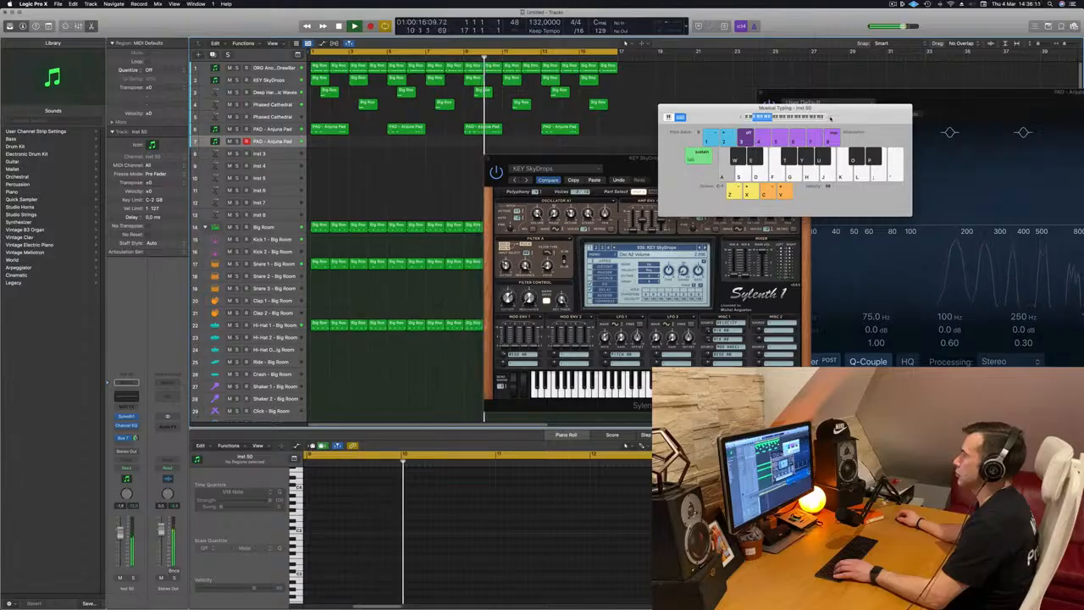
drag(741, 117, 720, 122)
drag(806, 121, 700, 188)
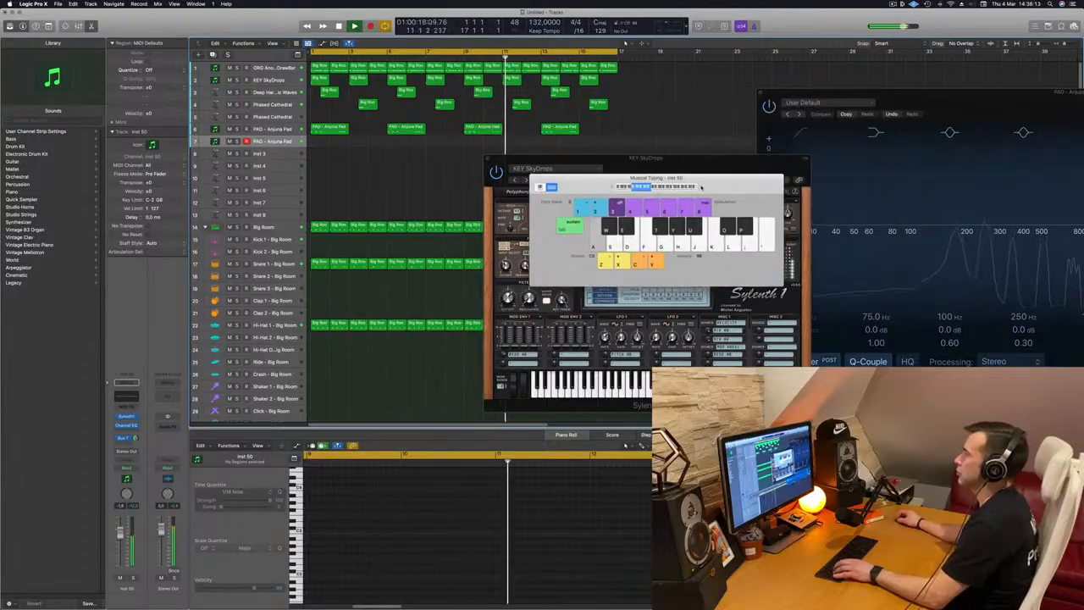
key(a)
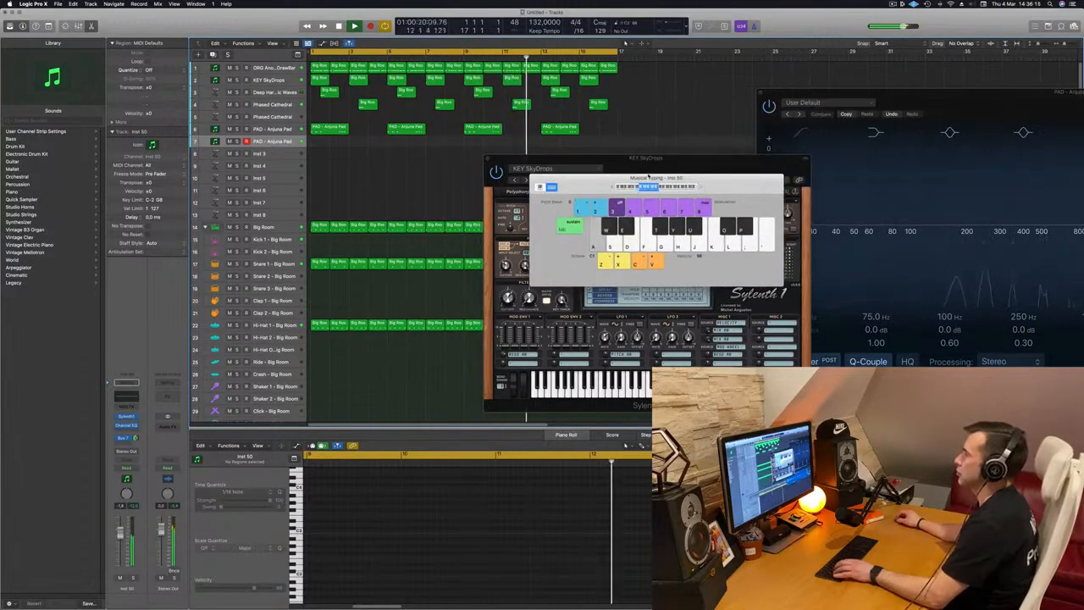
drag(569, 188, 649, 175)
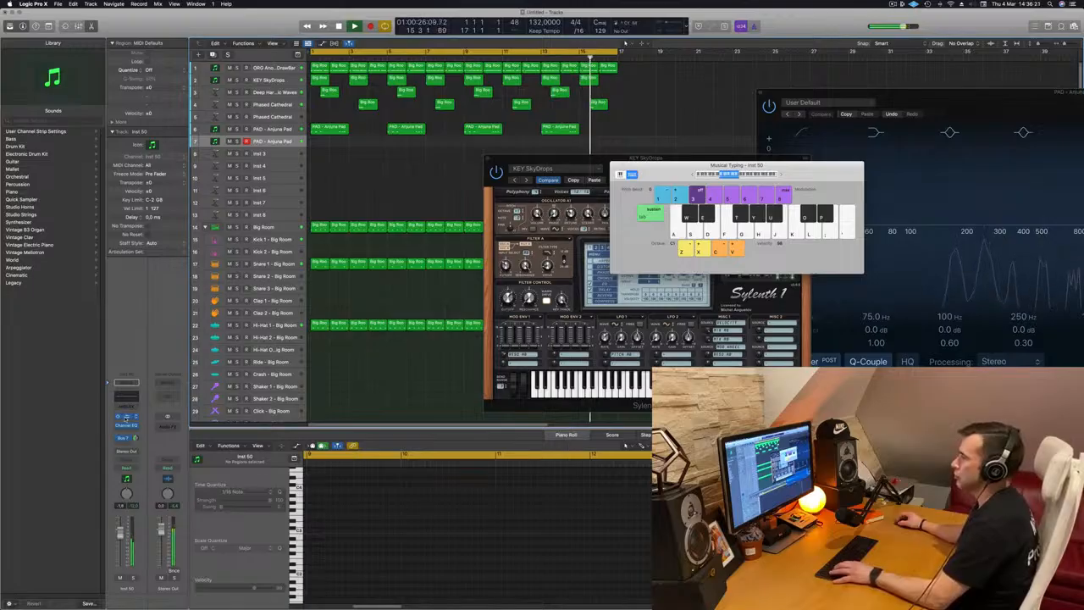
Open the new track's Sylenth1 instrument and play several notes to audition the pad sound
click(125, 416)
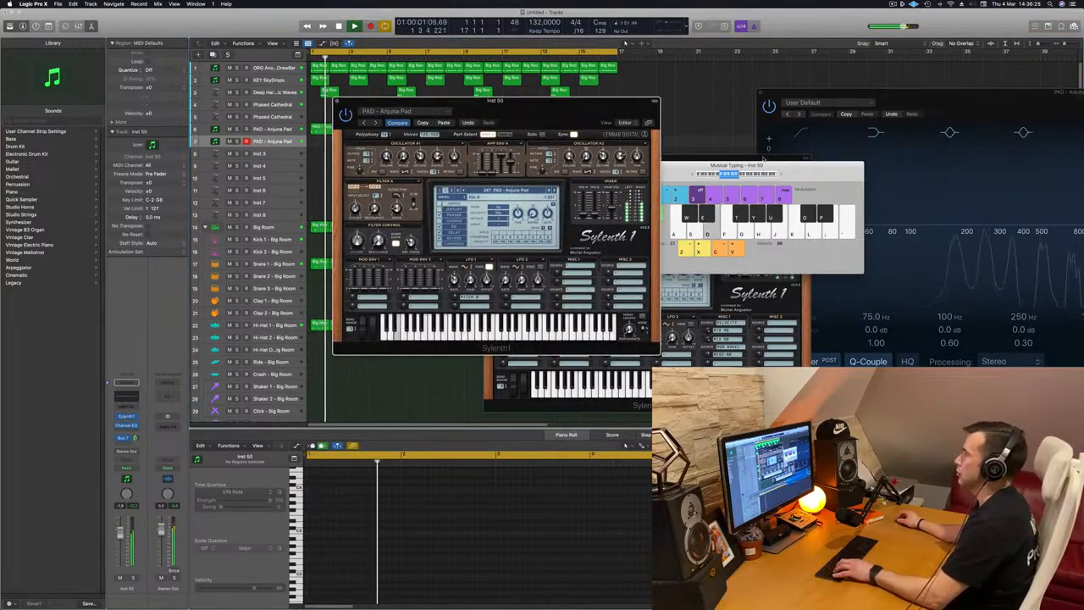
drag(860, 187, 944, 202)
key(a)
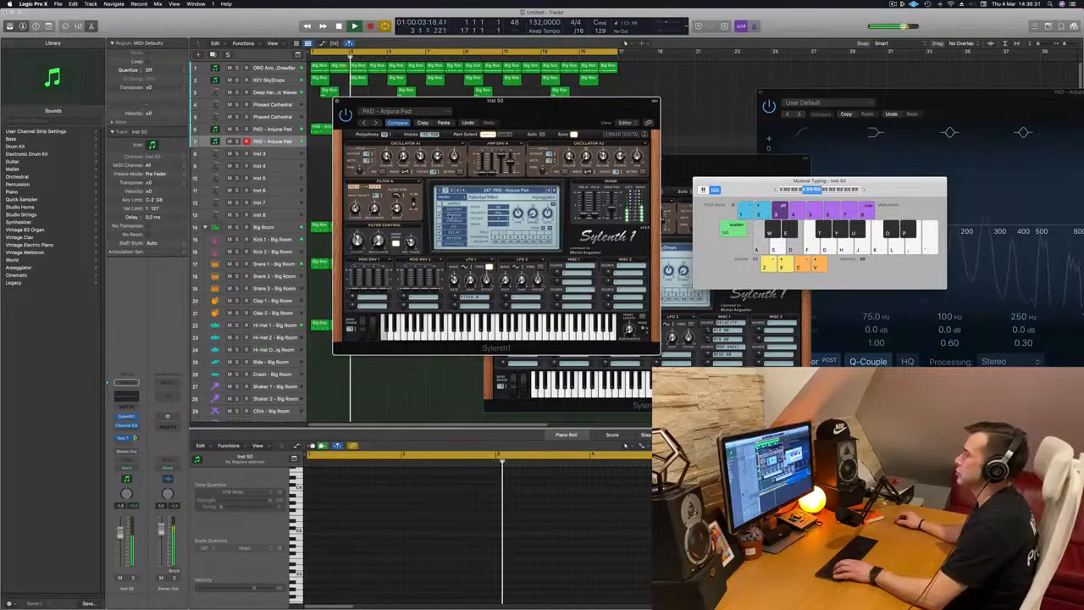
key(a)
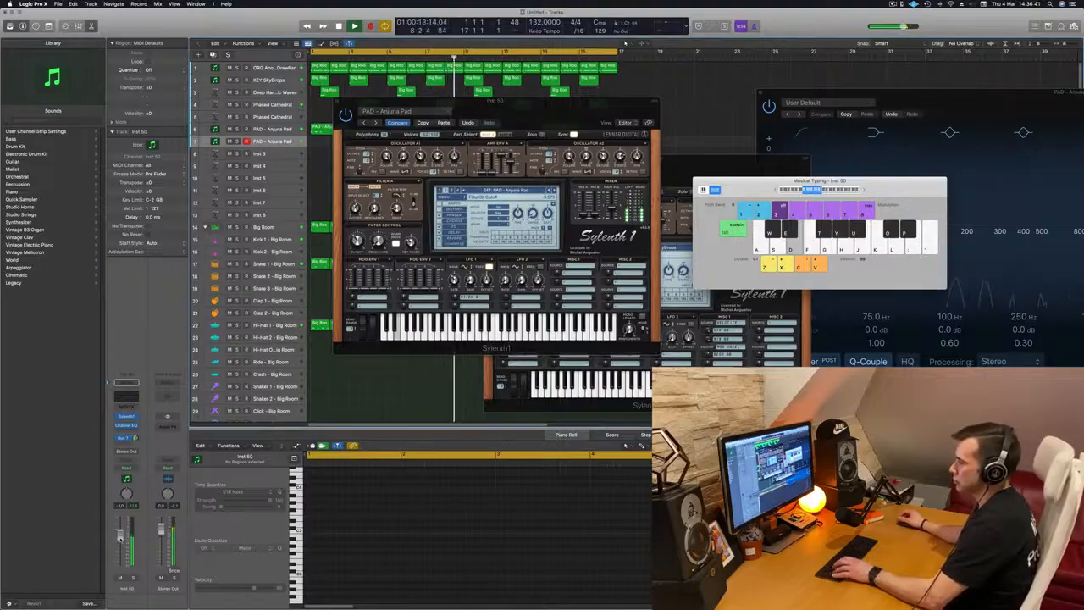
key(a)
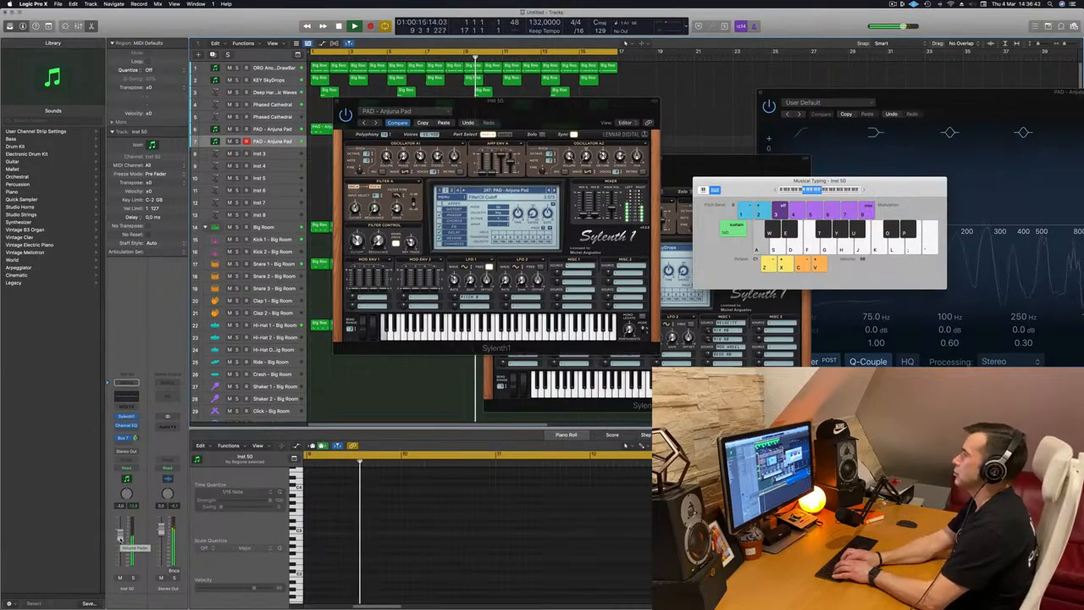
key(f)
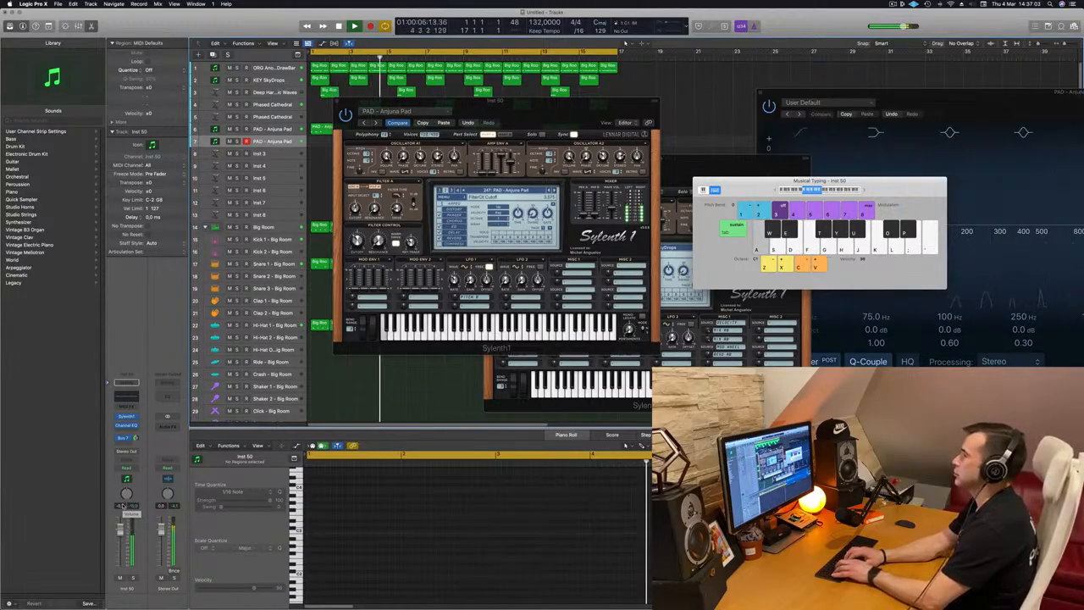
Record a short held-note pad part on the new track with Musical Typing and stop recording
key(a)
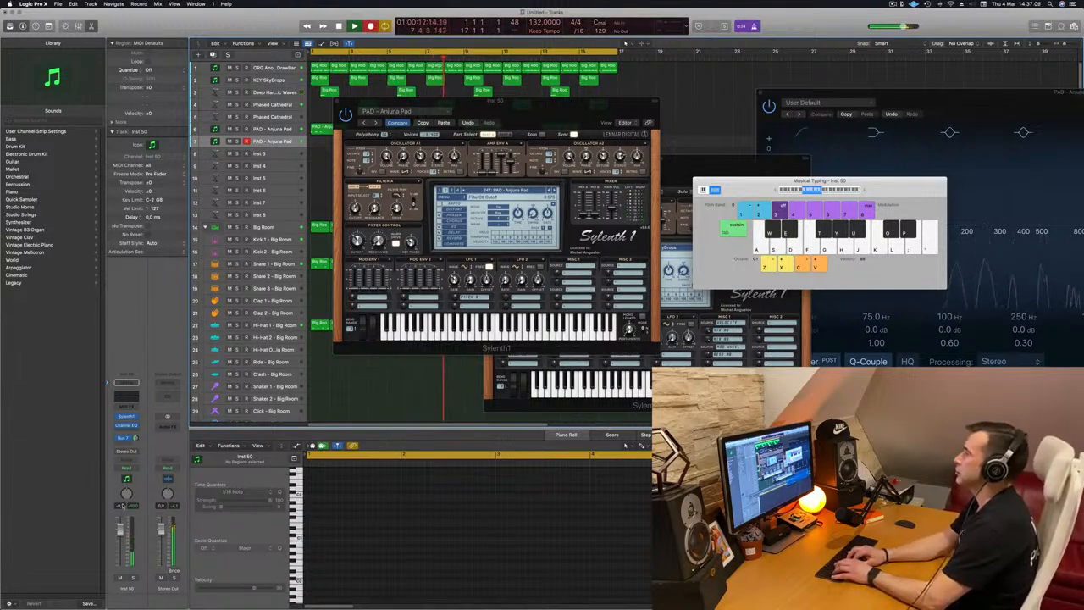
key(a)
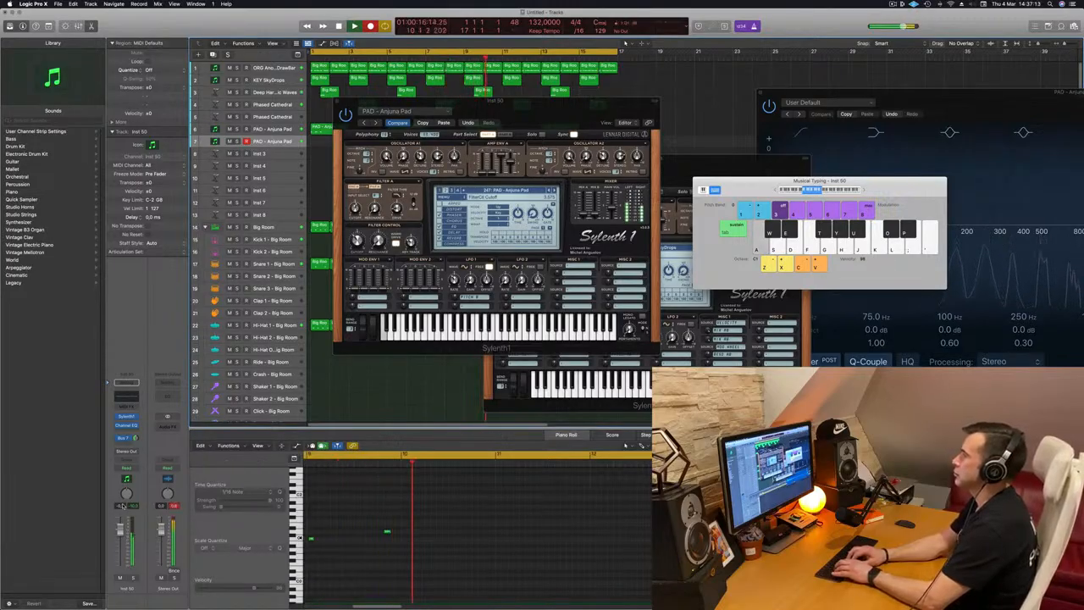
key(s)
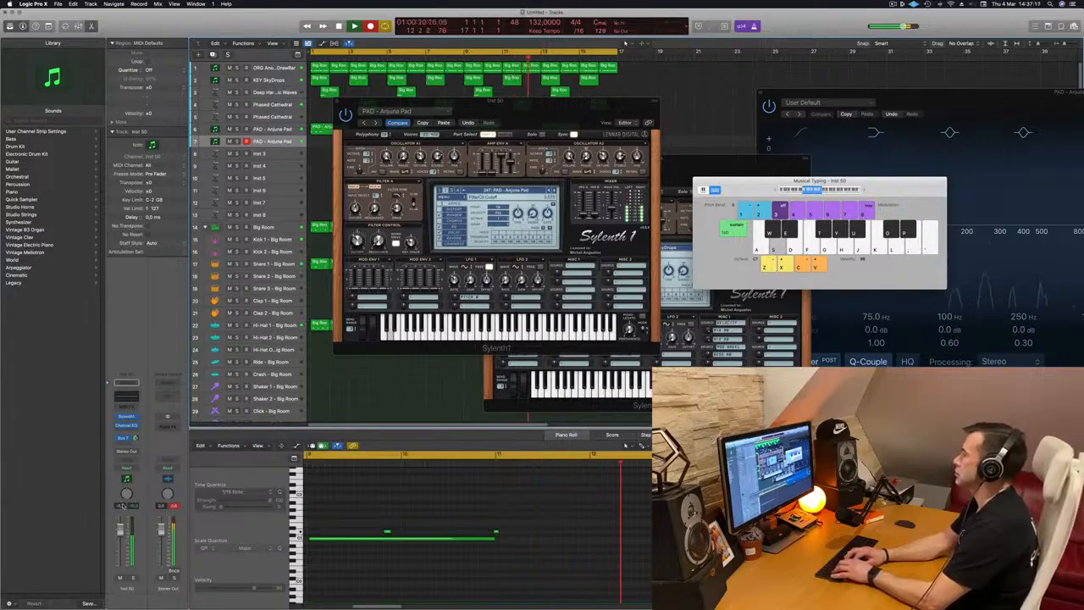
key(space)
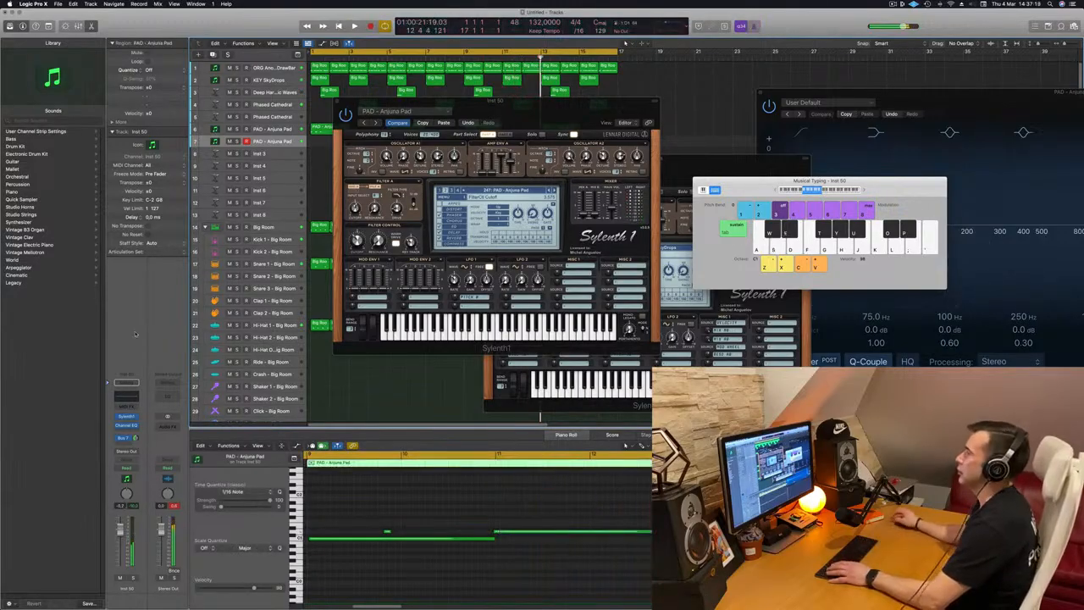
Move the recorded pad region to the start of the arrangement at bar 1
drag(398, 100, 789, 114)
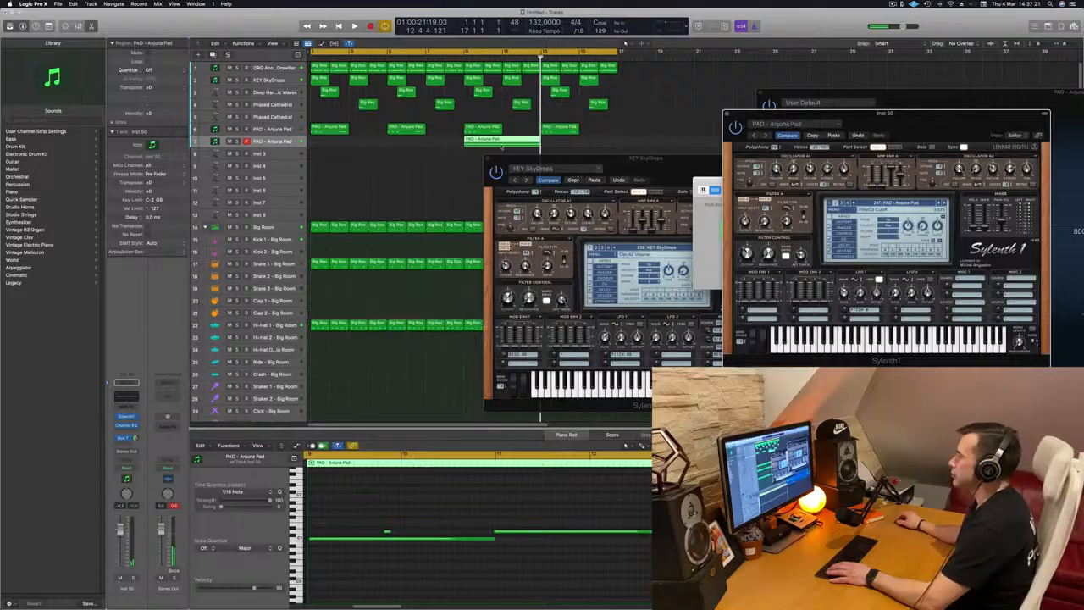
drag(466, 138, 313, 138)
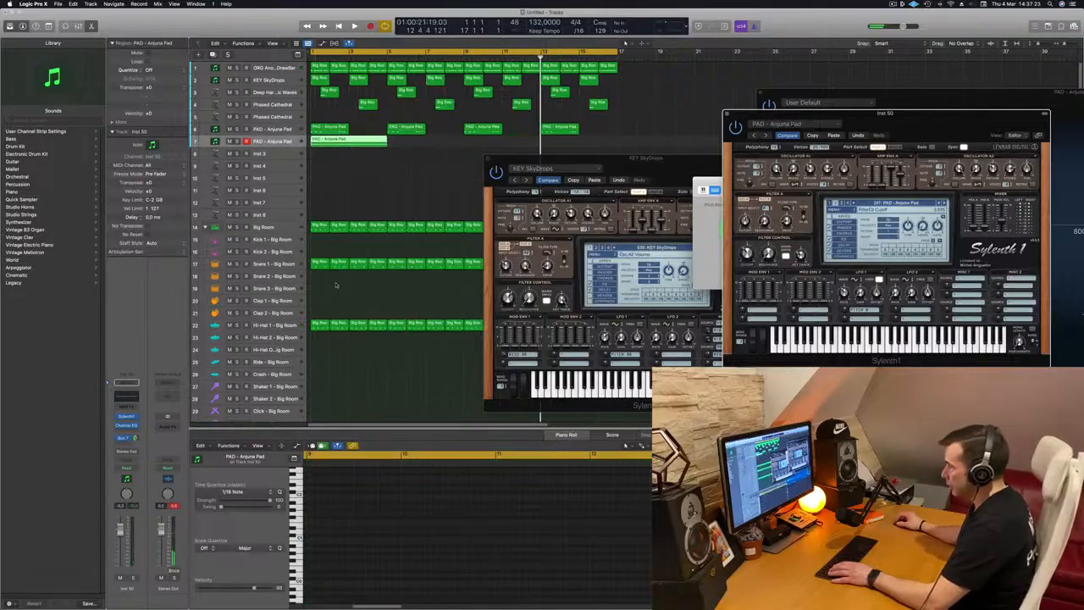
Select all notes of the recorded pad region in the Piano Roll and play it back
click(363, 142)
click(379, 507)
click(387, 532)
key(Return)
key(super+a)
key(space)
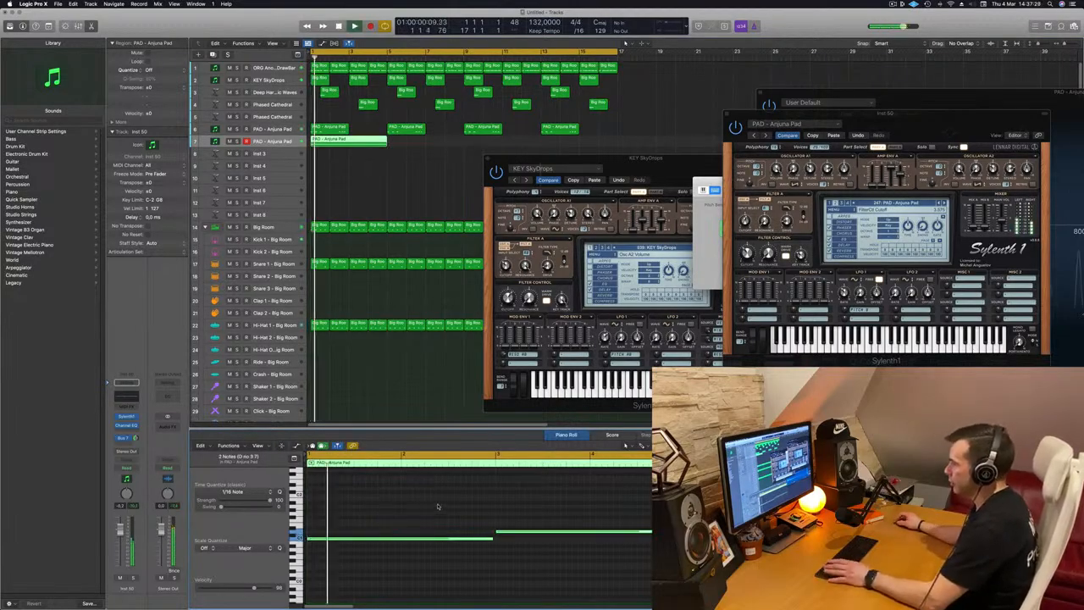
drag(863, 113, 464, 180)
key(space)
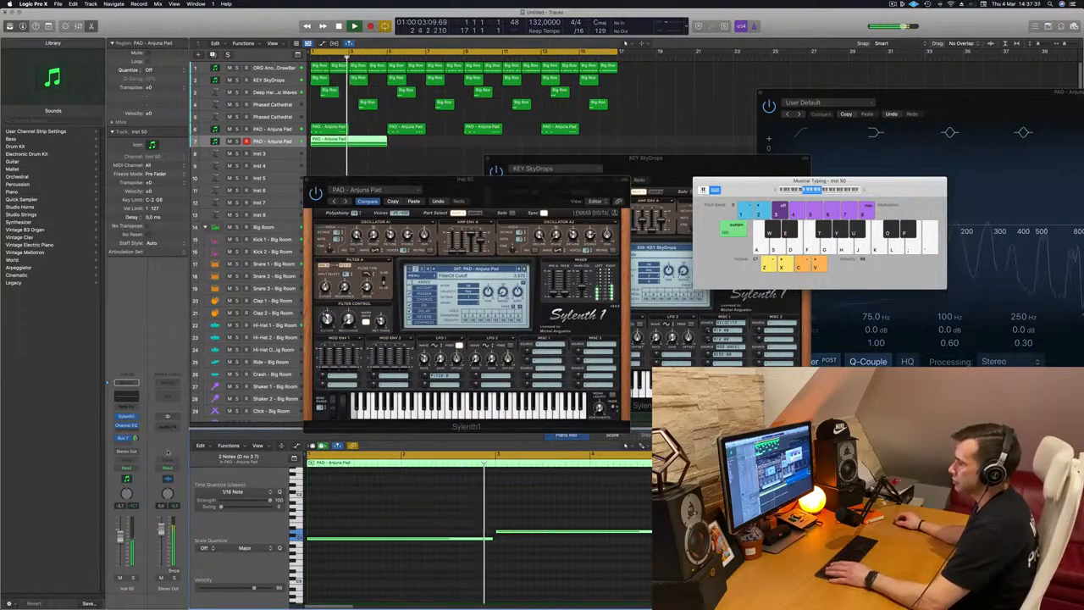
Open the Mixer, copy the Compressor insert onto the new pad channel and inspect its settings
double_click(434, 191)
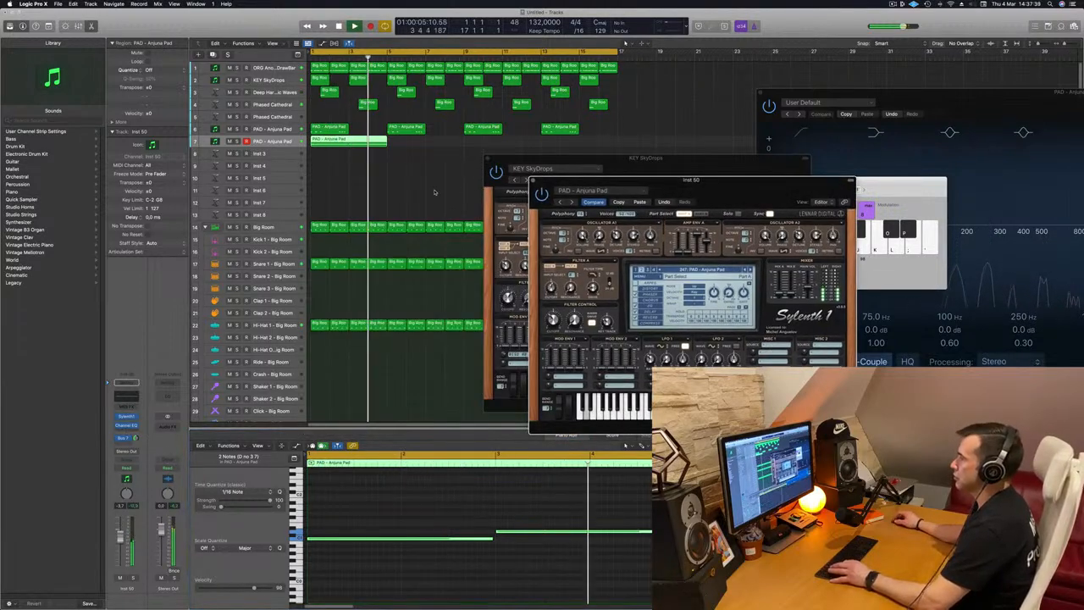
click(336, 194)
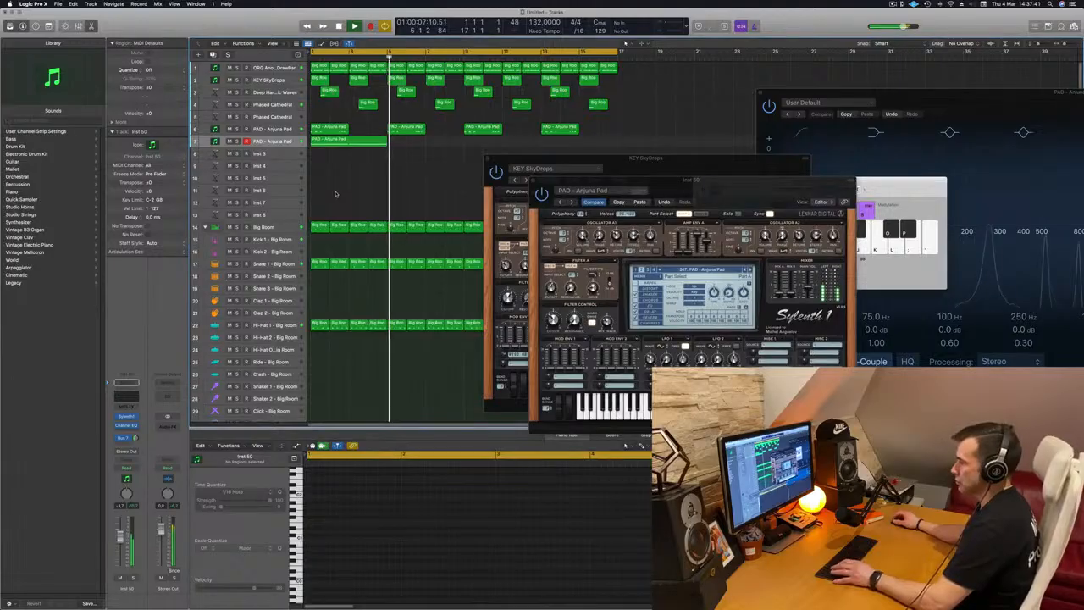
key(Return)
key(x)
key(Return)
key(Return)
drag(241, 381, 382, 387)
key(Return)
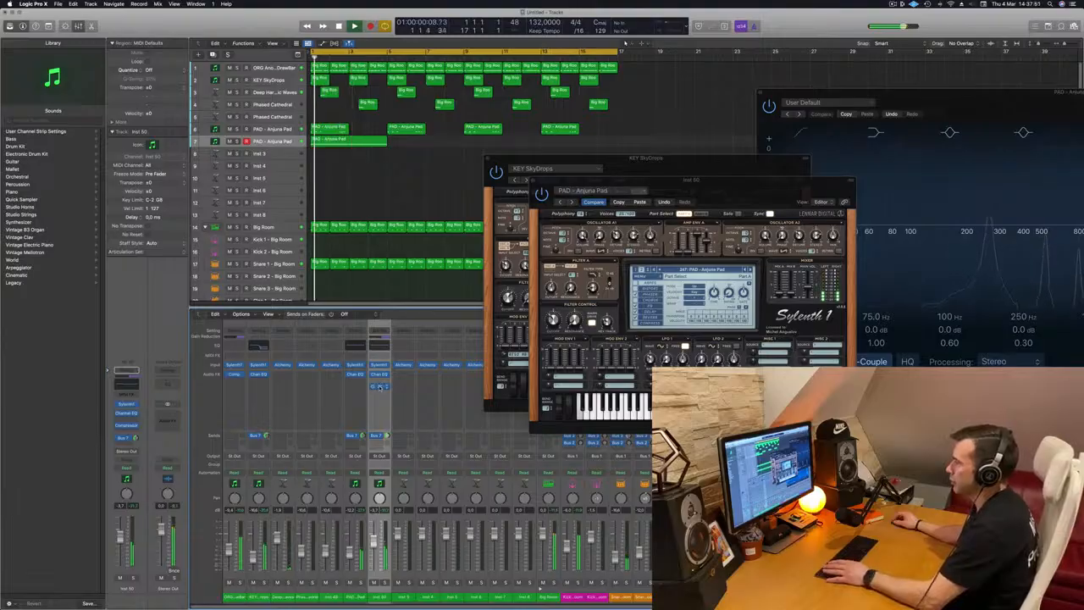
click(380, 387)
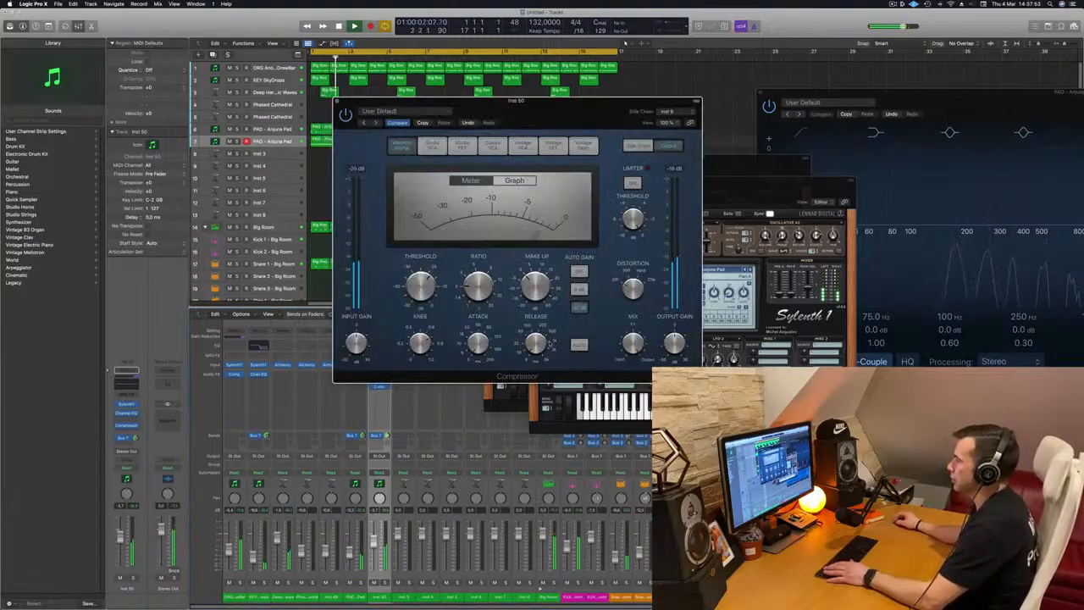
drag(335, 101, 419, 122)
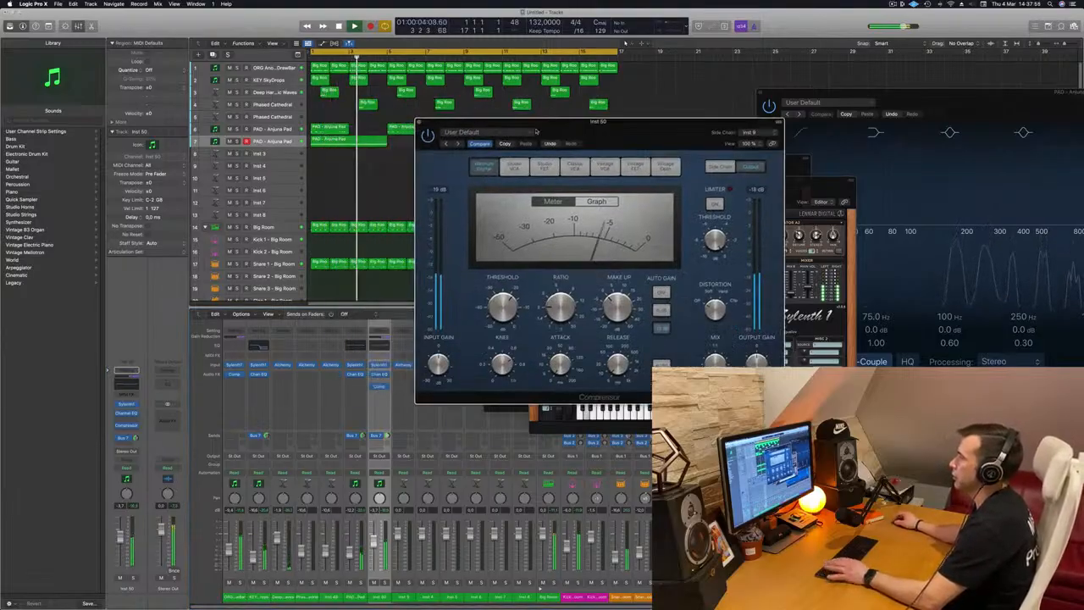
click(420, 123)
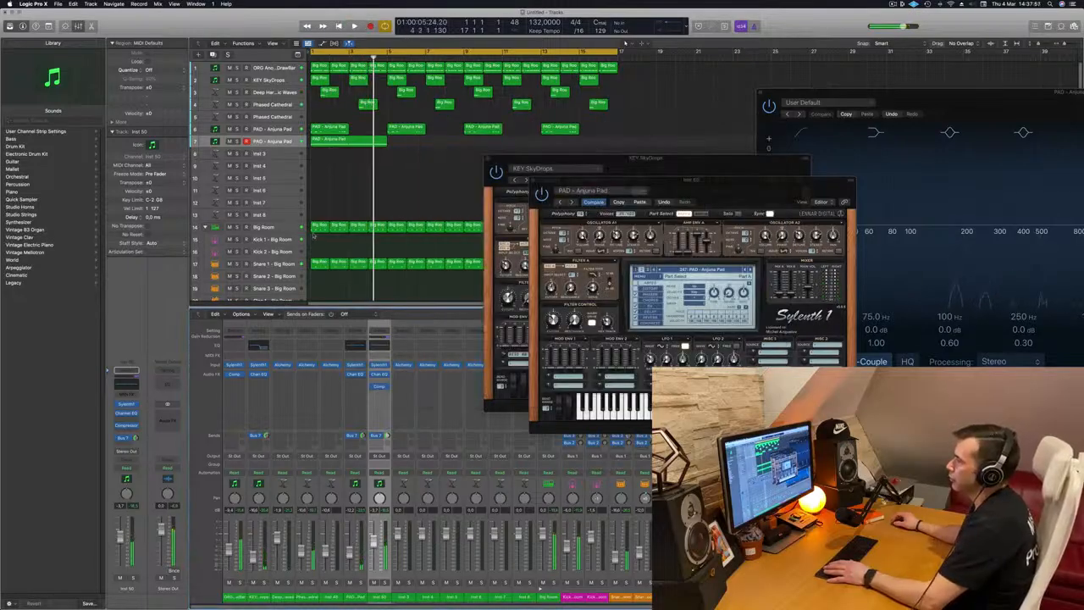
Move the new pad track to the second position and repeat its region across the arrangement
drag(292, 141, 288, 80)
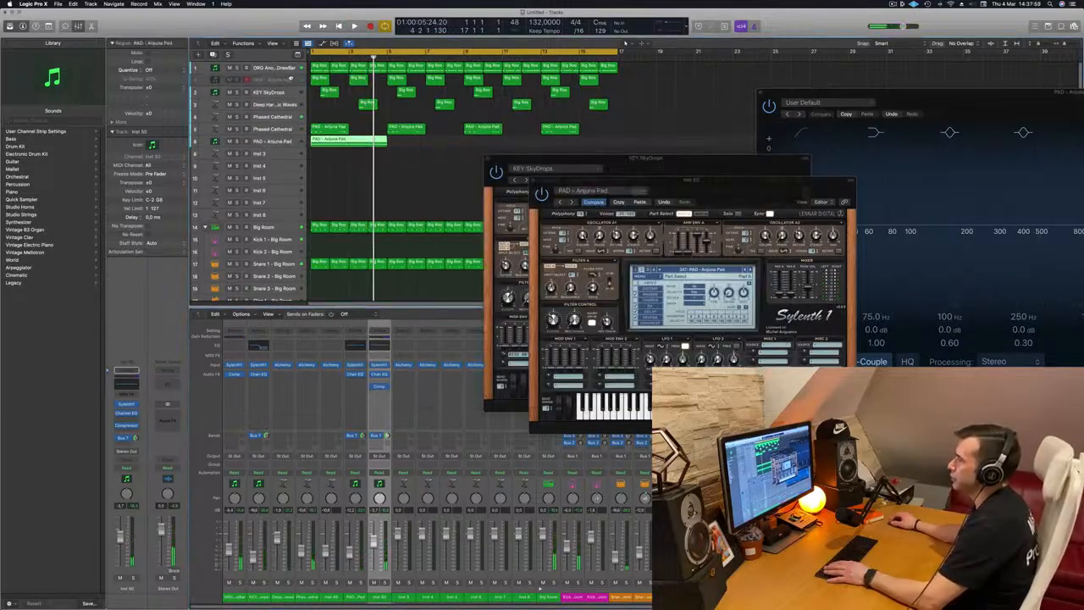
drag(354, 81, 446, 79)
shift+click(354, 79)
drag(354, 80, 508, 88)
key(Return)
key(space)
Play the arrangement from the start to hear the new pad track in the mix
drag(688, 182, 815, 207)
drag(648, 173, 858, 88)
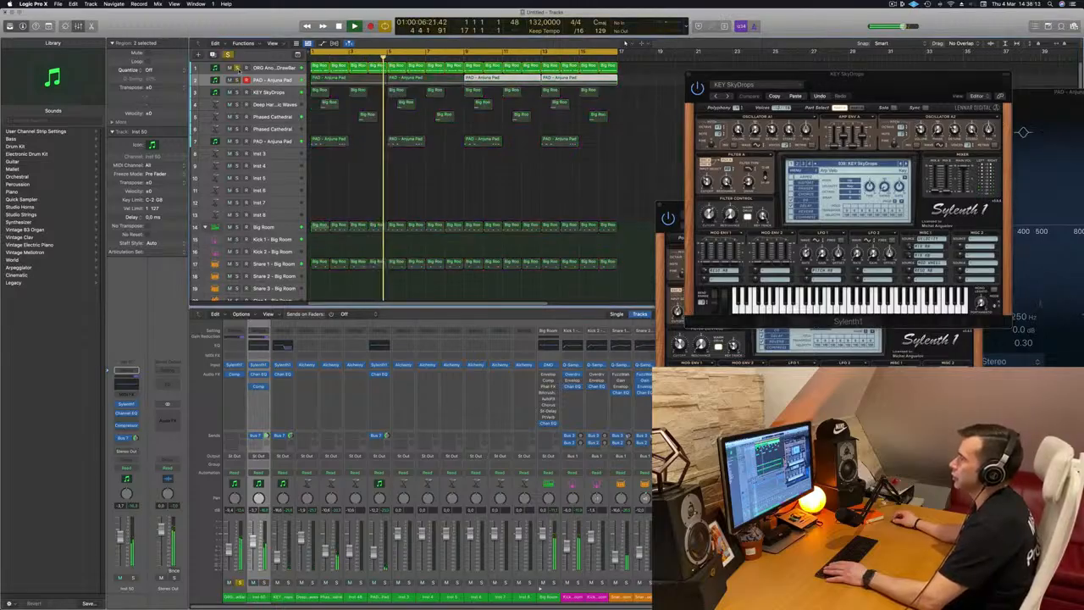
key(Return)
key(space)
key(space)
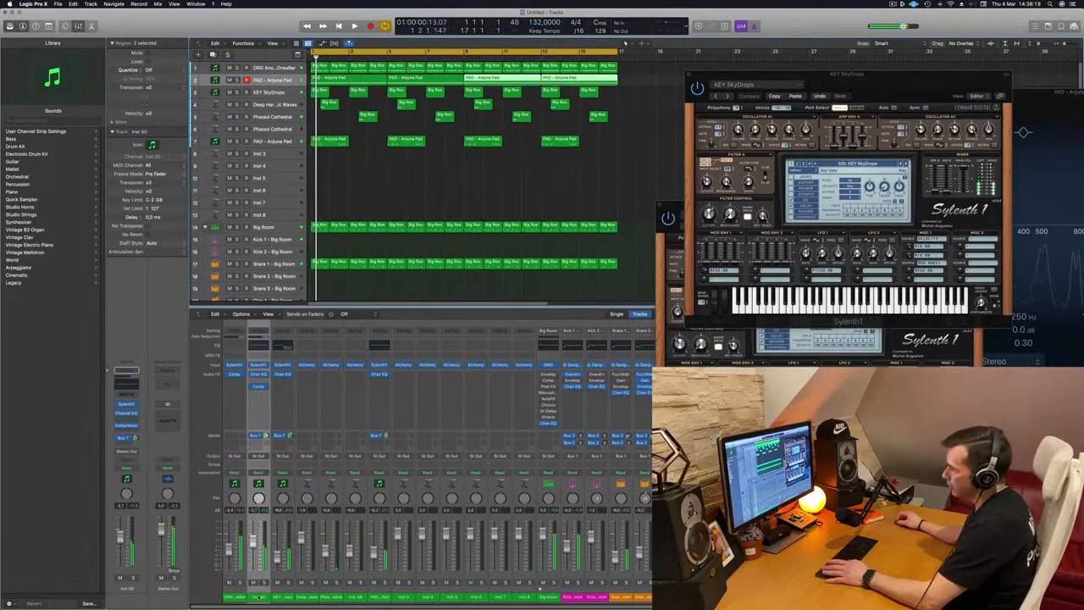
Route the organ and new pad channels' outputs to Bus 9
click(239, 597)
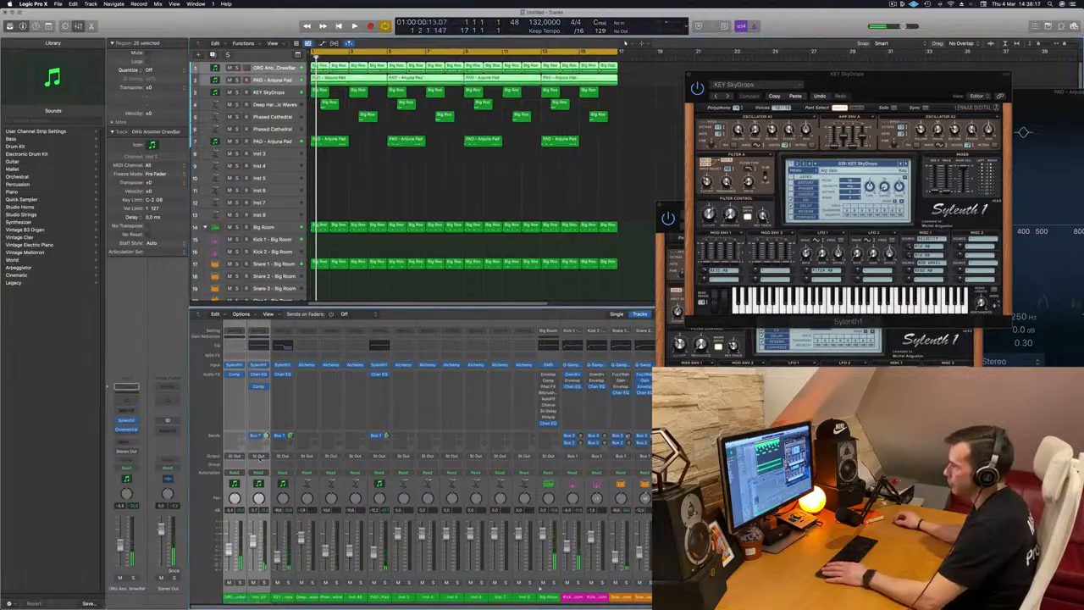
click(258, 457)
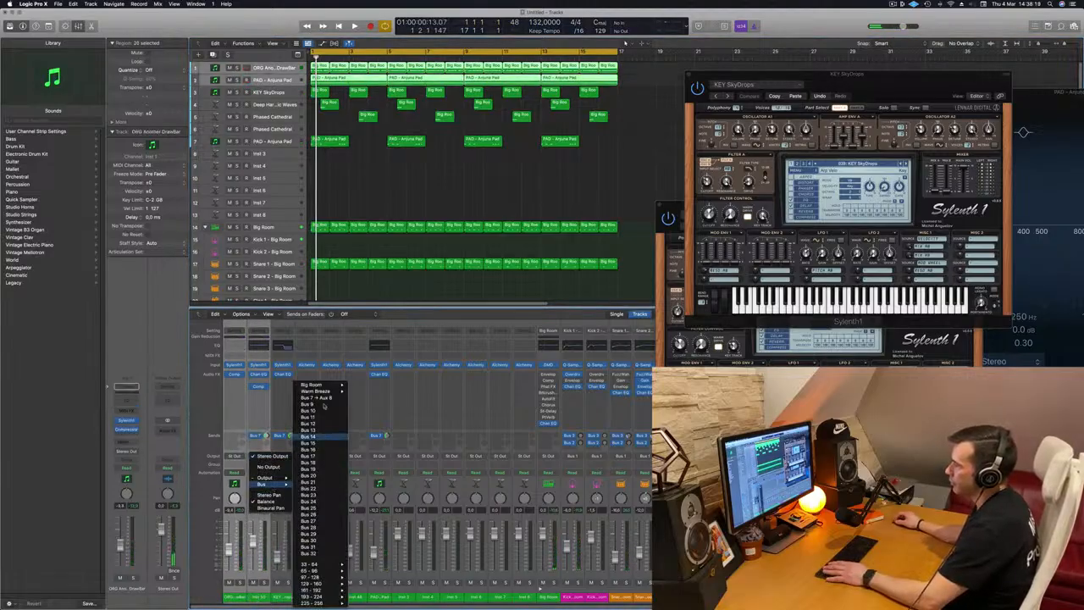
click(378, 342)
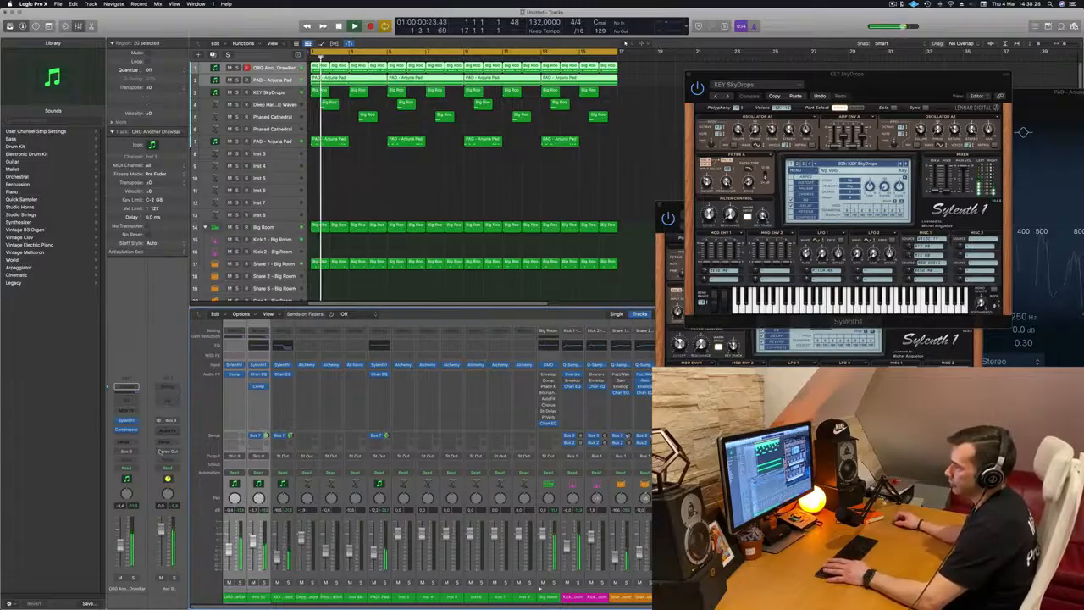
Insert a Compressor on the new aux channel and switch it to the Classic VCA model
click(169, 430)
mouse_move(174, 447)
click(231, 447)
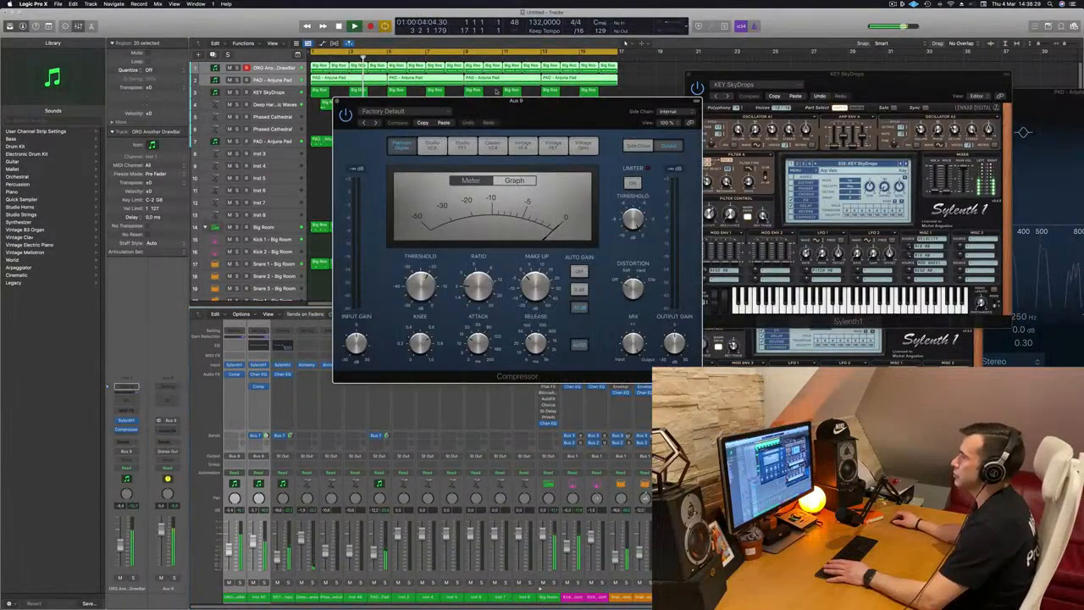
drag(515, 71, 523, 139)
key(space)
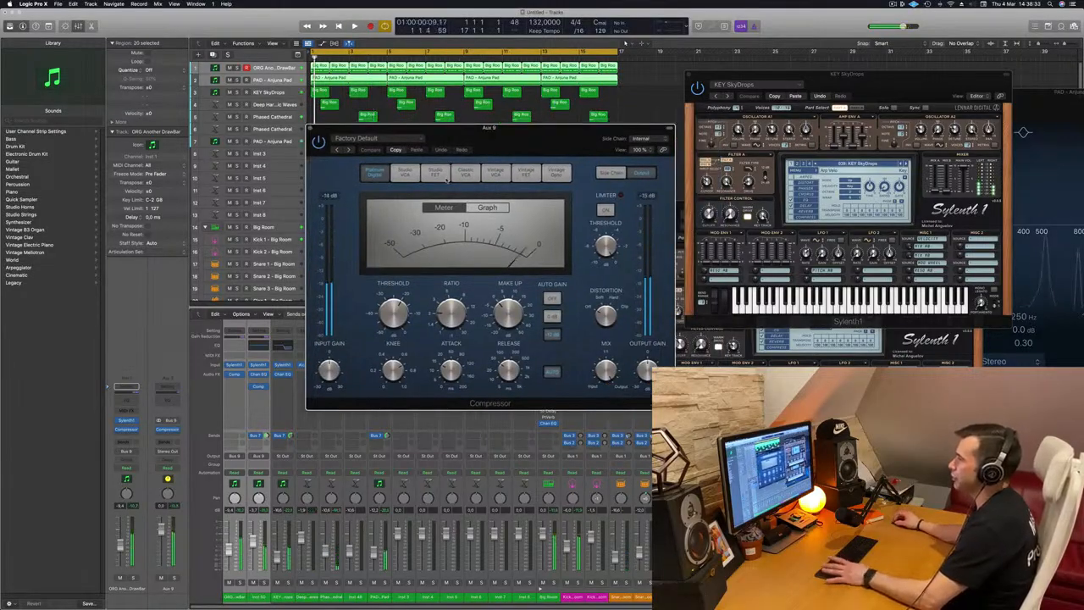
click(465, 172)
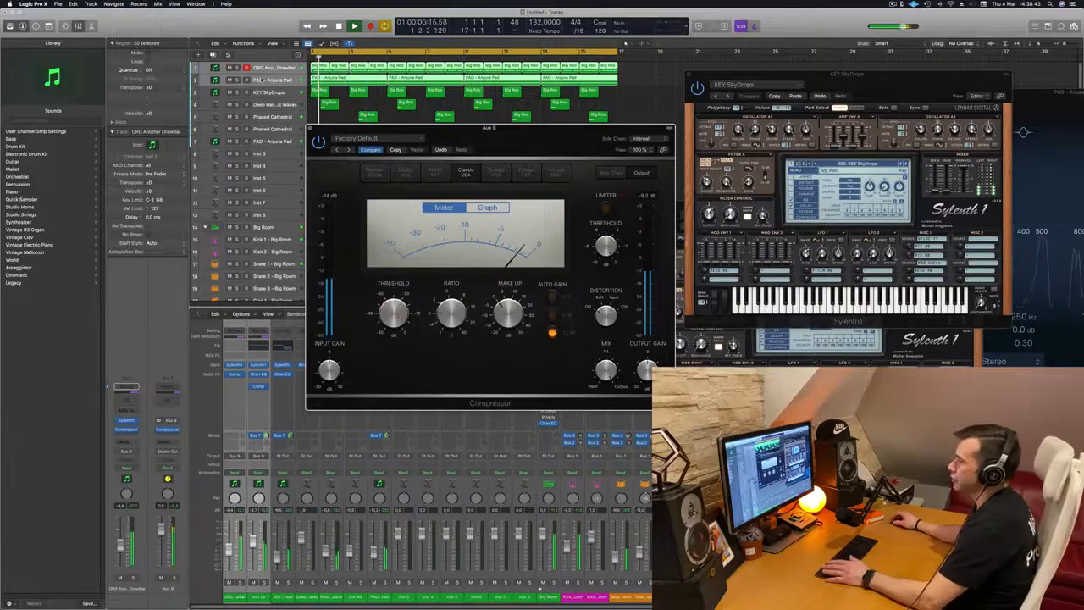
Play the arrangement from the start to hear the pad through the Aux 9 bus compressor
click(262, 80)
key(Return)
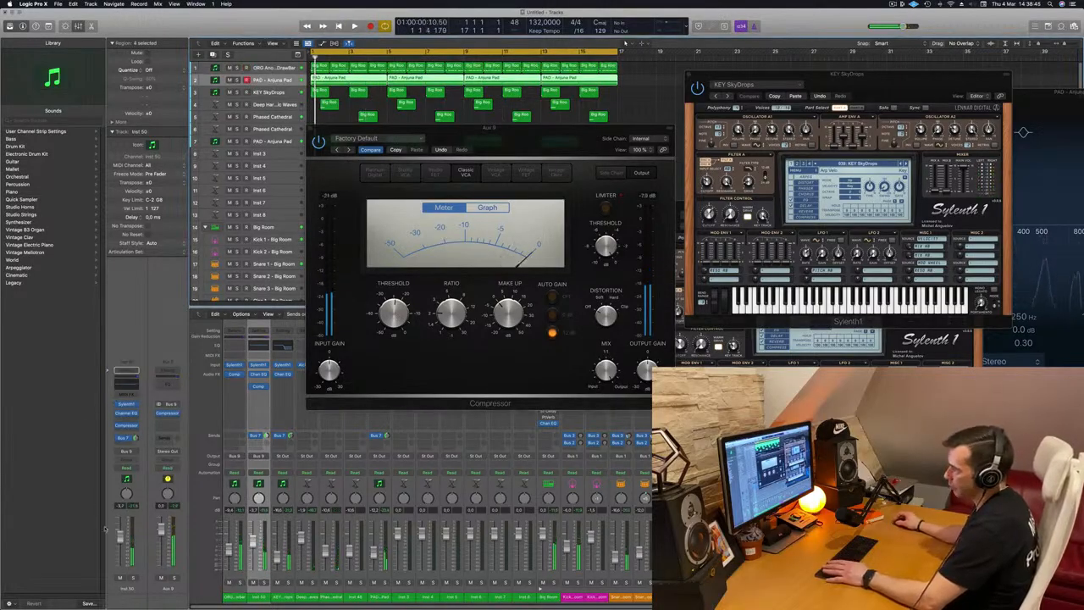
key(space)
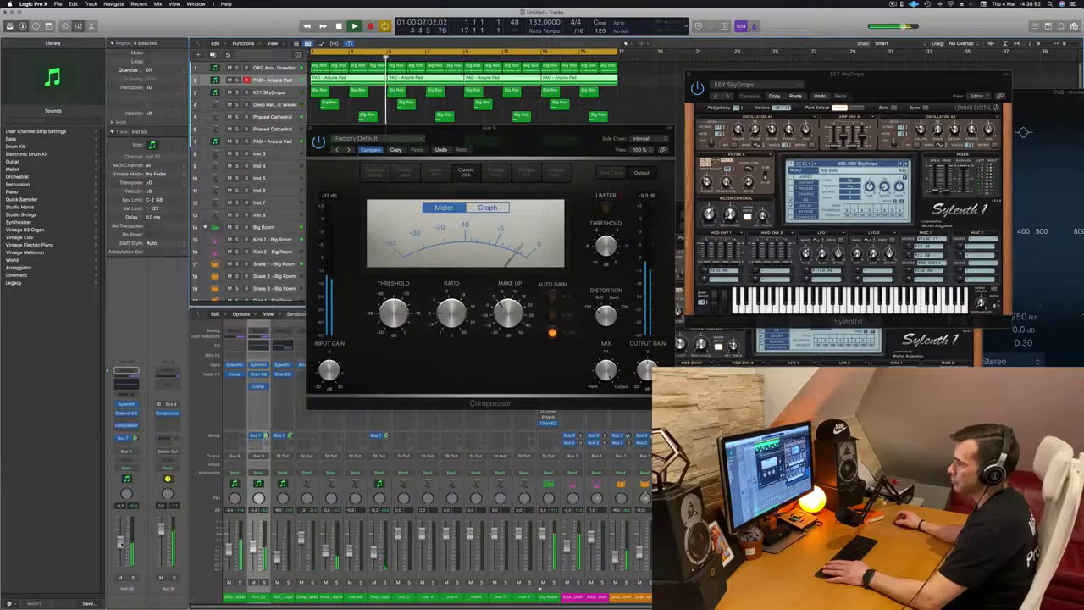
drag(467, 150, 627, 170)
key(space)
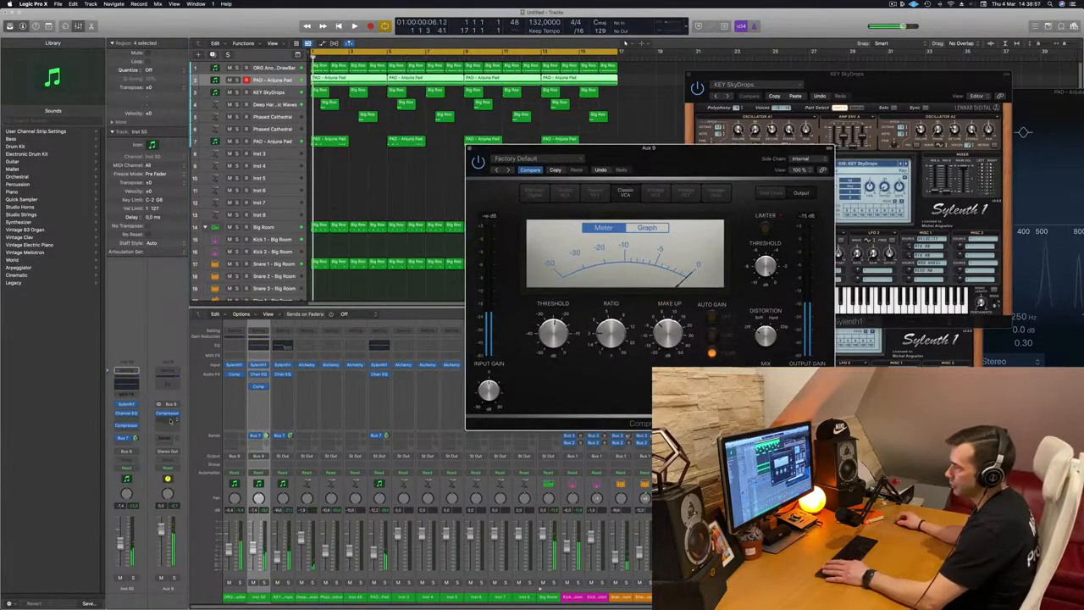
Insert a second Compressor on the Aux 9 channel and set its side chain to Kick 1 - Big Room (Inst 9)
click(172, 421)
mouse_move(185, 436)
click(228, 436)
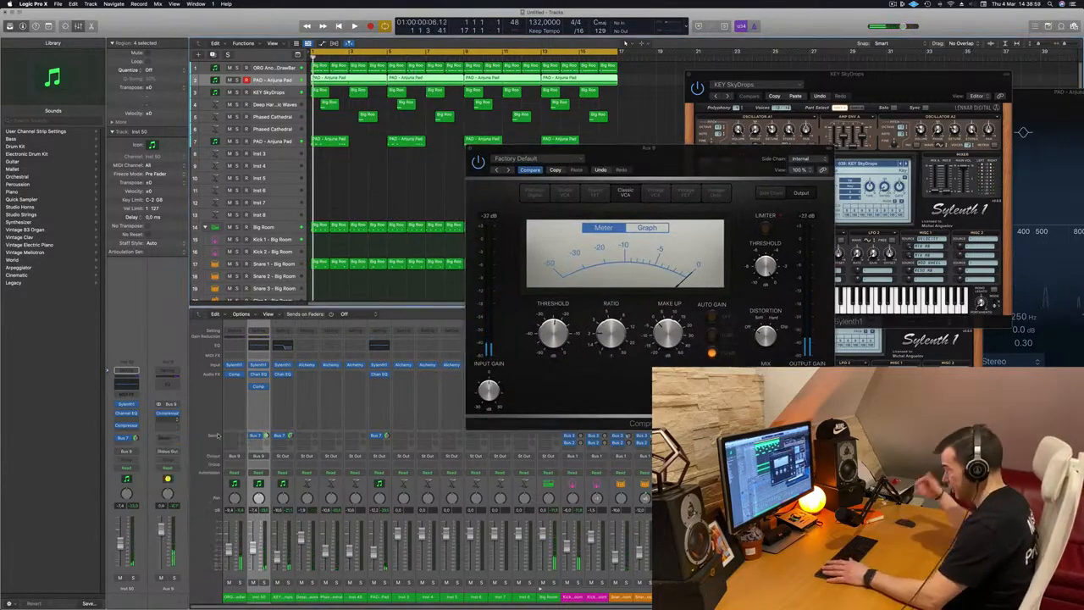
click(667, 112)
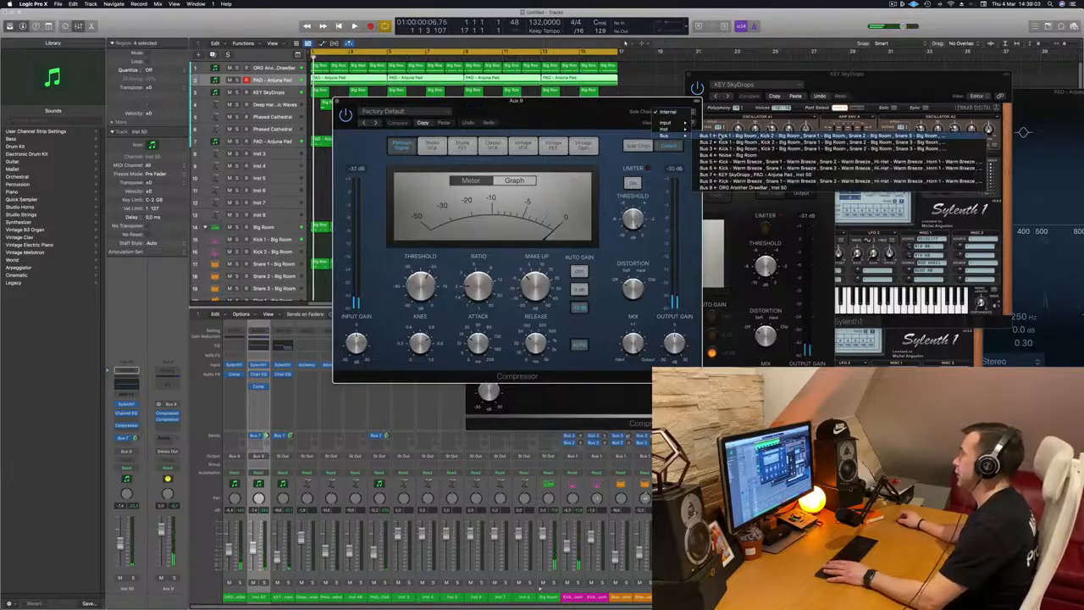
click(706, 135)
click(675, 114)
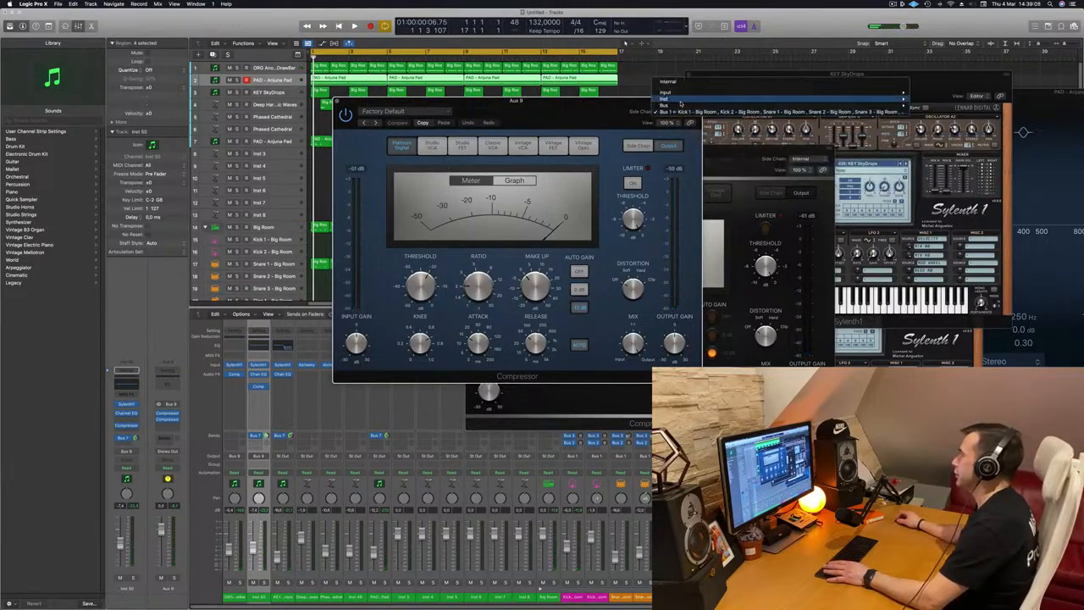
mouse_move(679, 111)
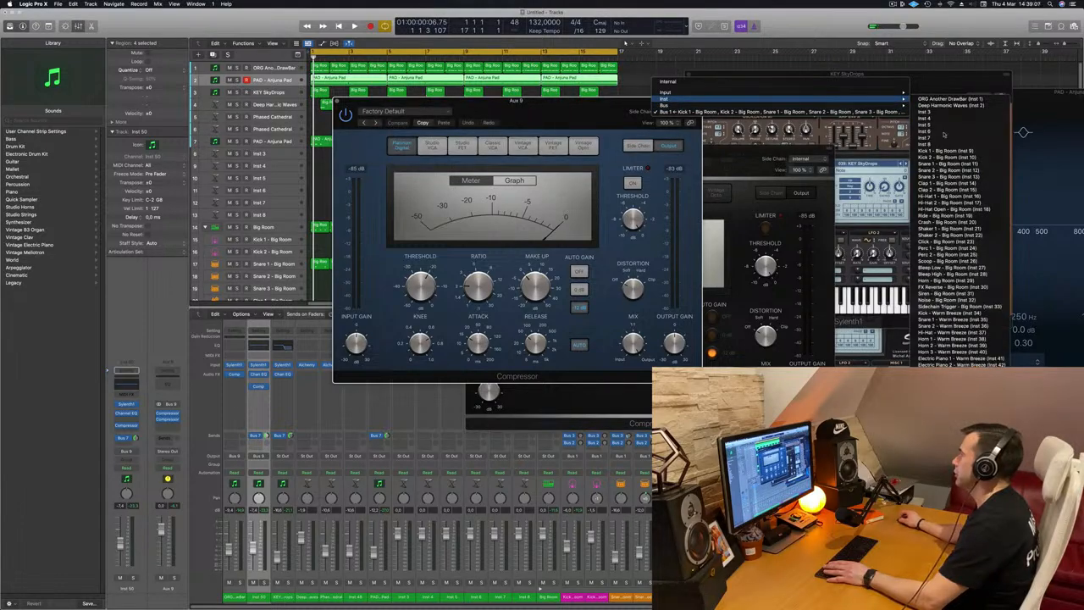
click(949, 150)
While playing, adjust the side-chain compressor's attack, ratio to about 3.3:1 and threshold, then close its window
key(space)
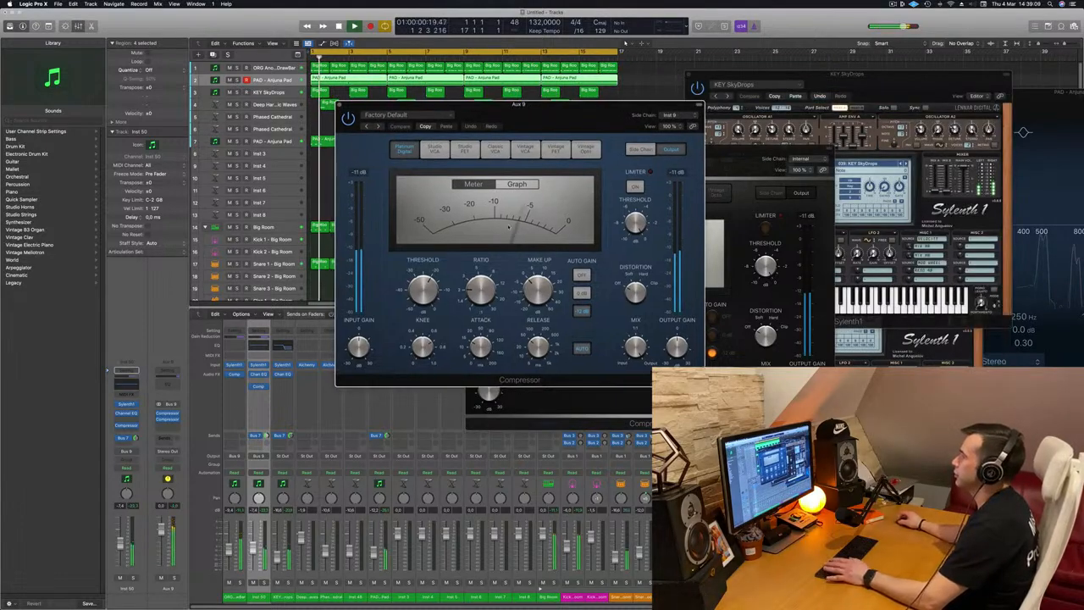
drag(480, 345, 480, 372)
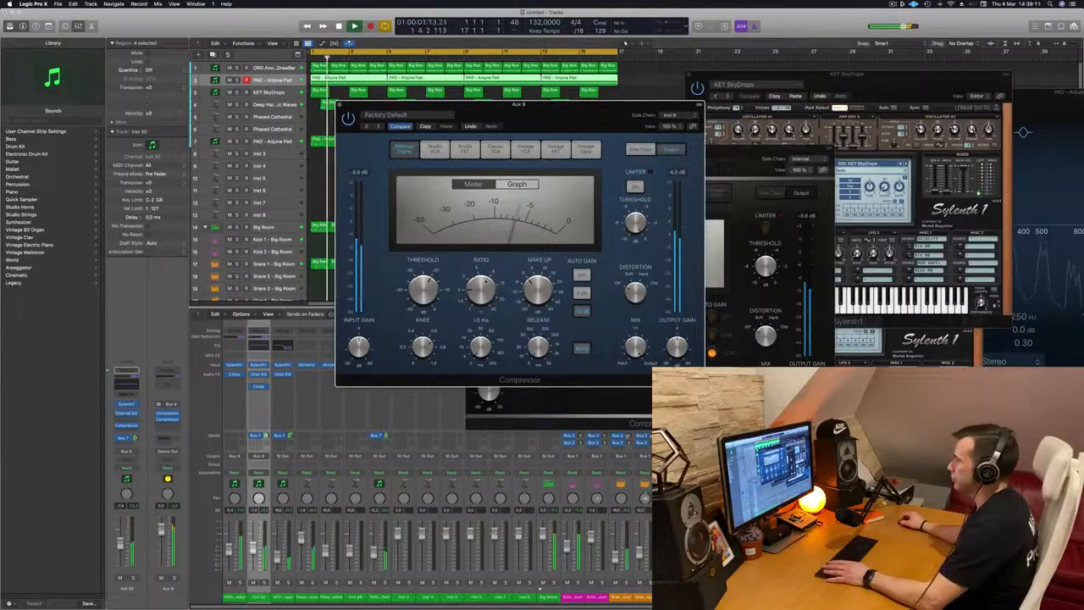
drag(486, 281, 487, 269)
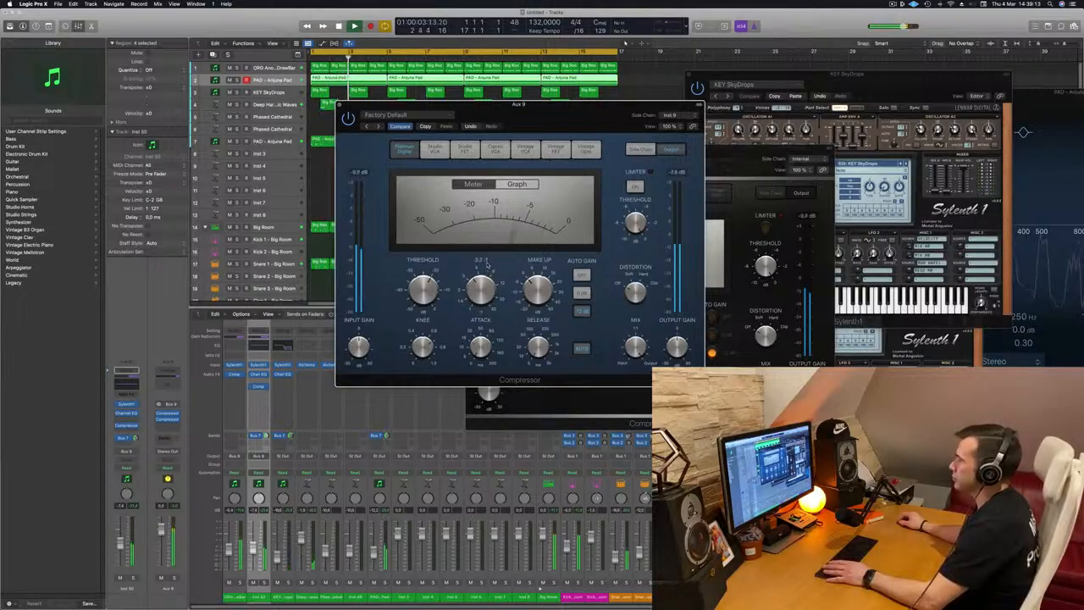
drag(610, 100, 653, 111)
drag(465, 298, 465, 293)
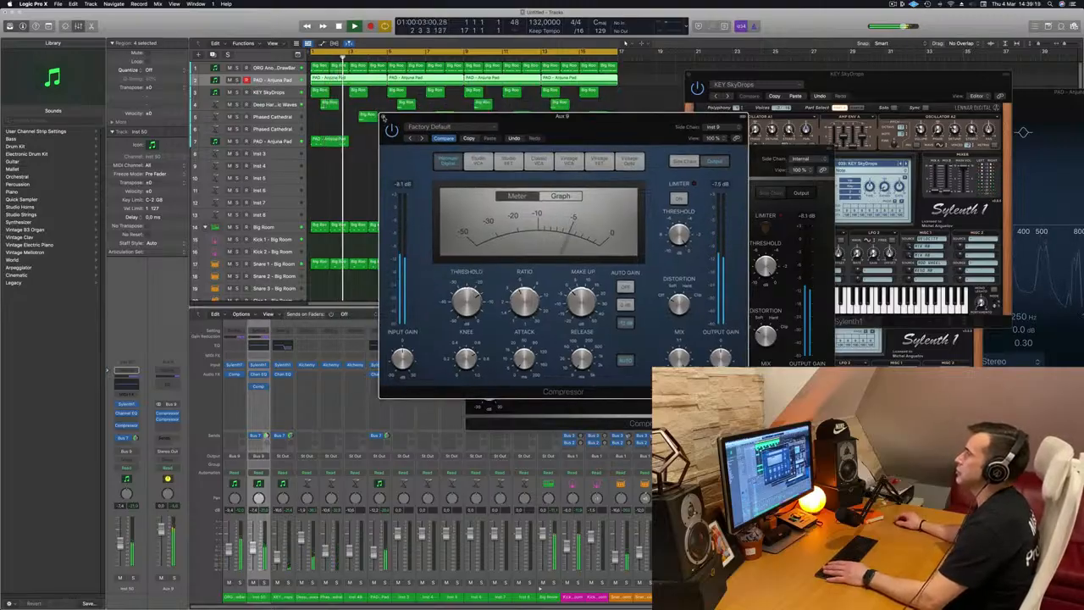
drag(383, 117, 469, 150)
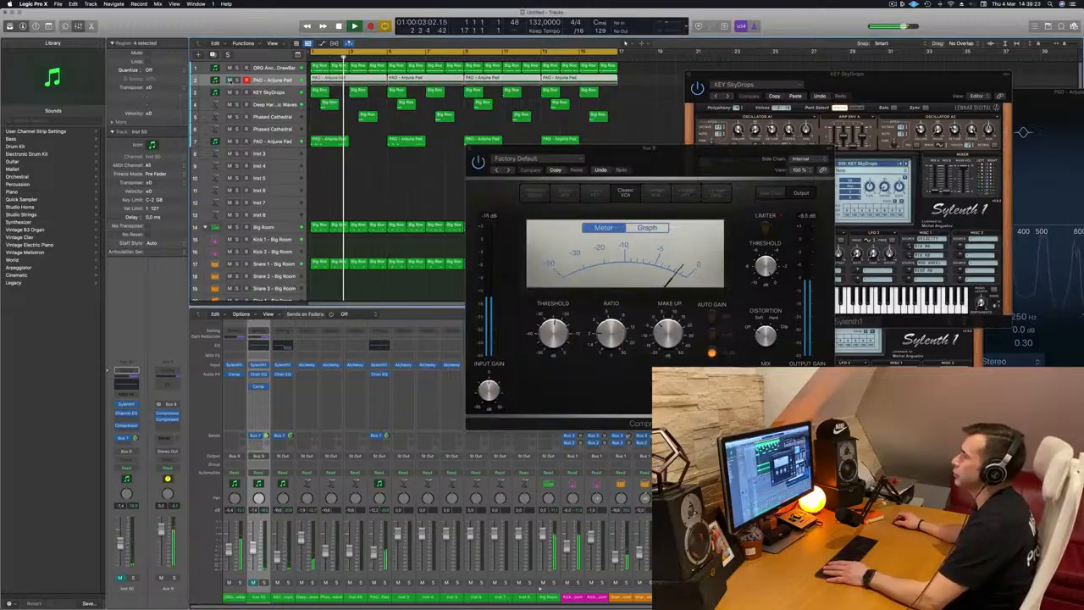
Mute the original pad track and replay the arrangement to compare
click(230, 79)
key(space)
key(space)
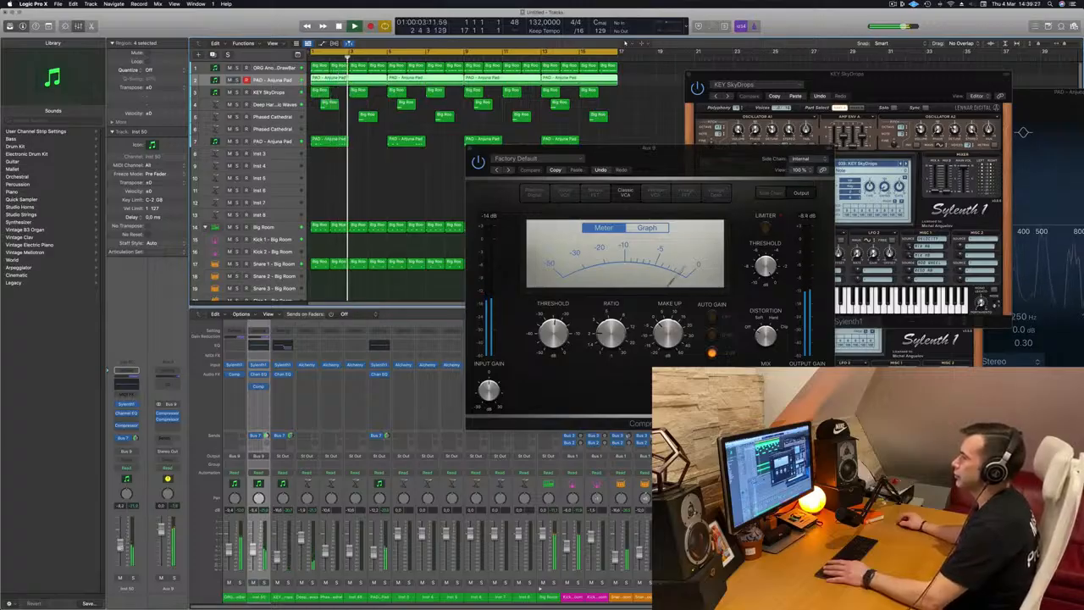
Close the open compressor and Sylenth1 plugin windows
click(668, 158)
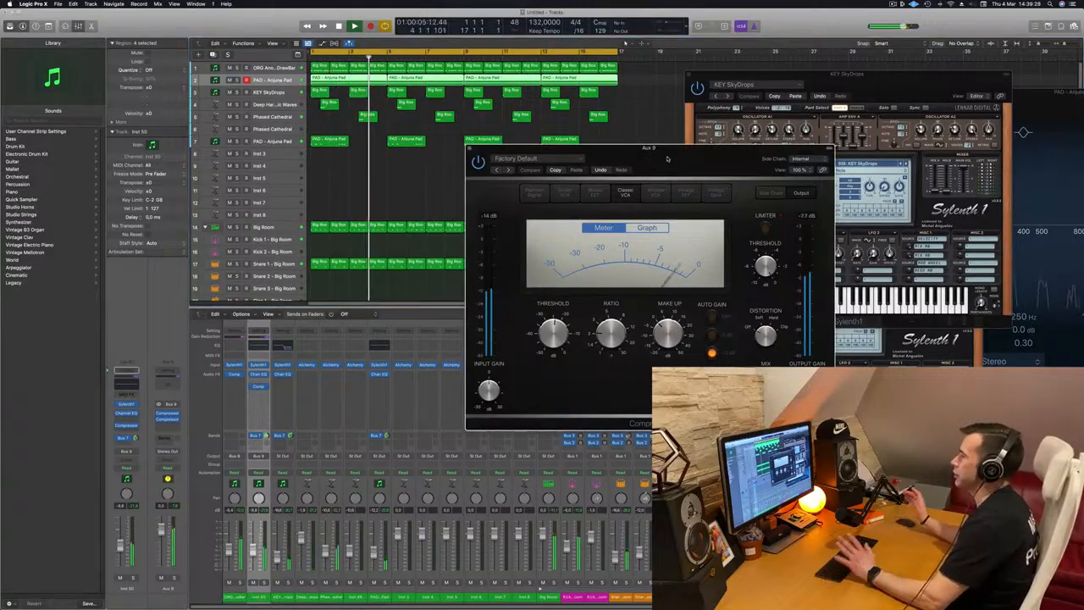
drag(667, 158, 591, 189)
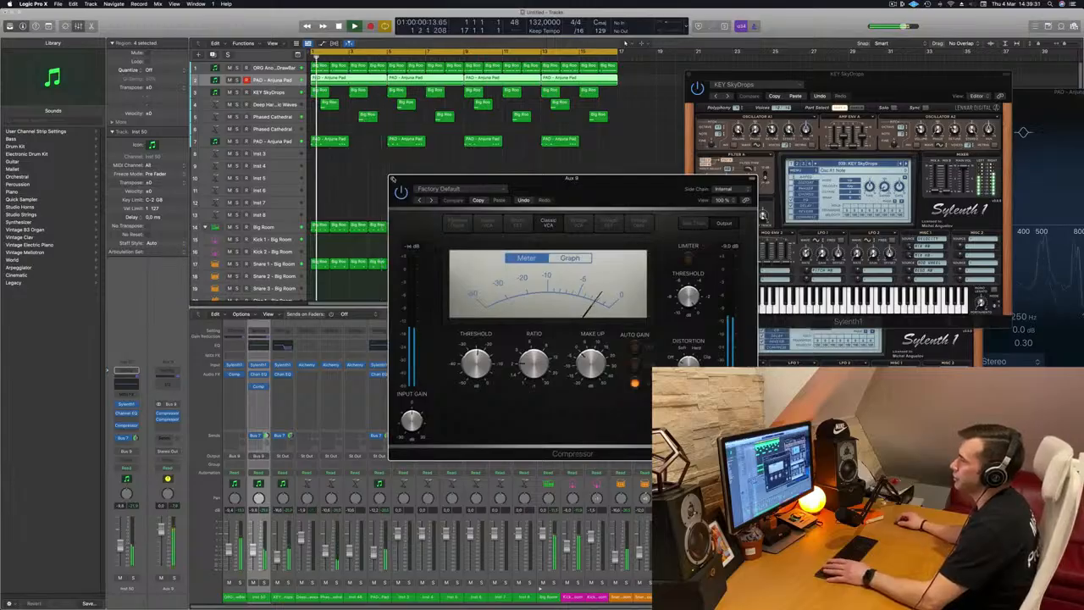
click(391, 180)
click(292, 143)
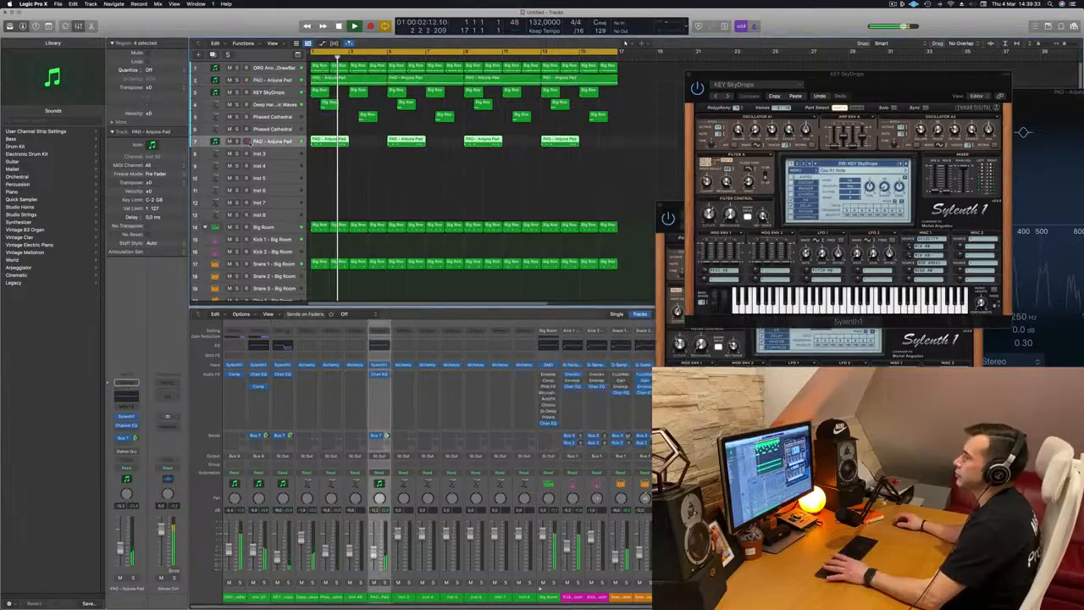
key(s)
key(s)
key(Return)
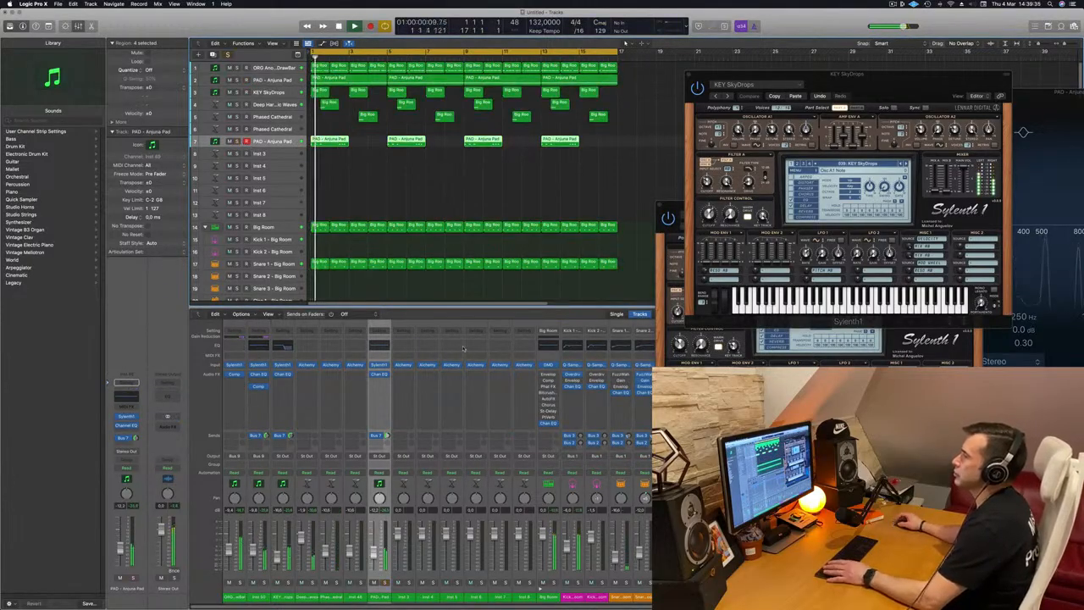
drag(923, 75, 740, 253)
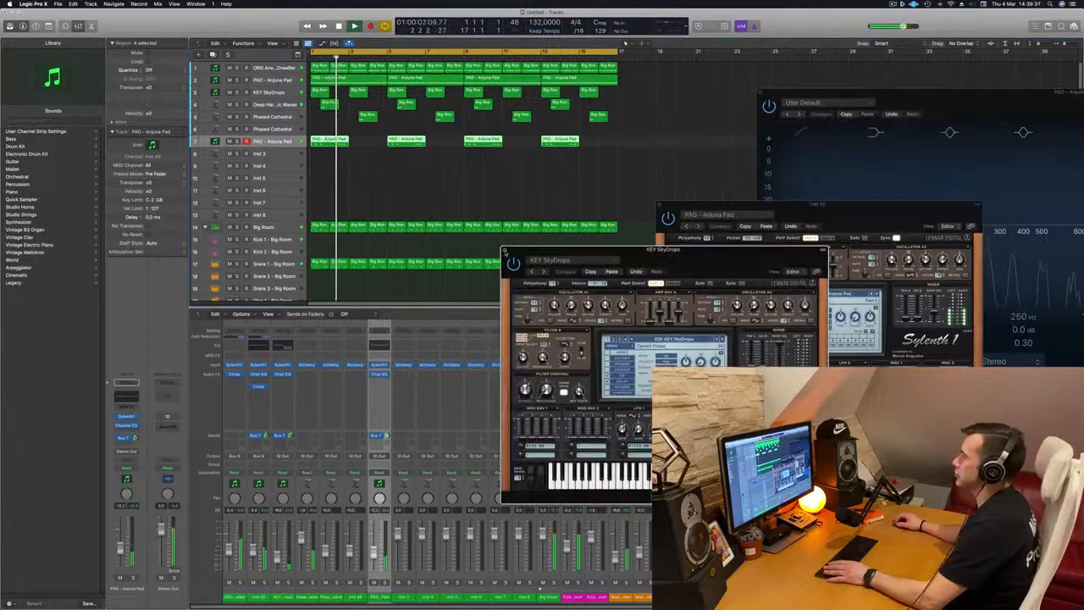
click(506, 253)
drag(828, 204, 561, 234)
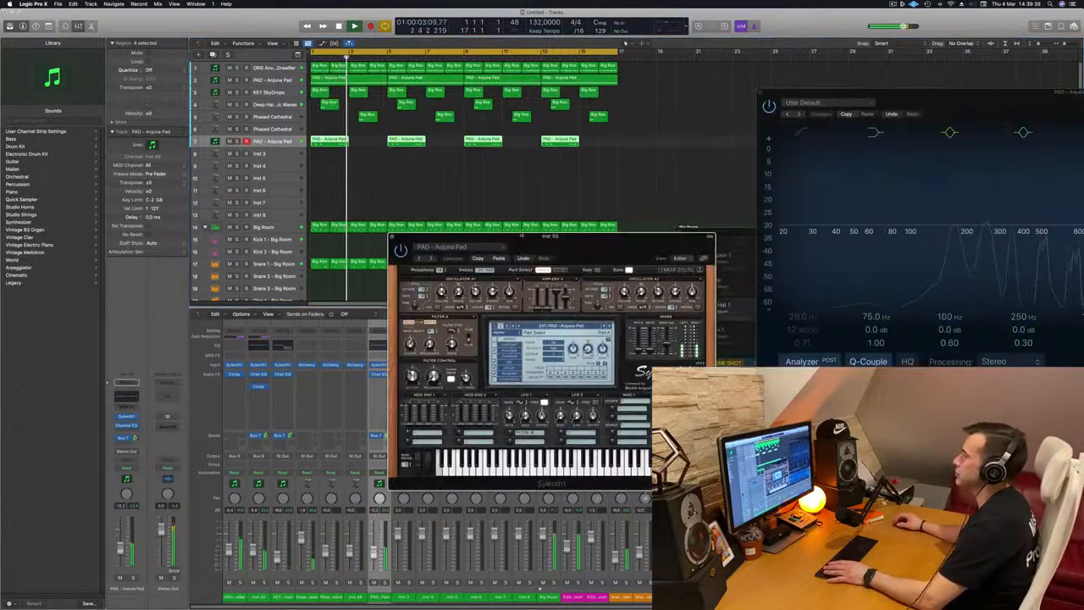
click(393, 238)
Open the organ track's Sylenth1, nudge a filter knob slightly, and close it
click(269, 69)
key(Return)
click(125, 415)
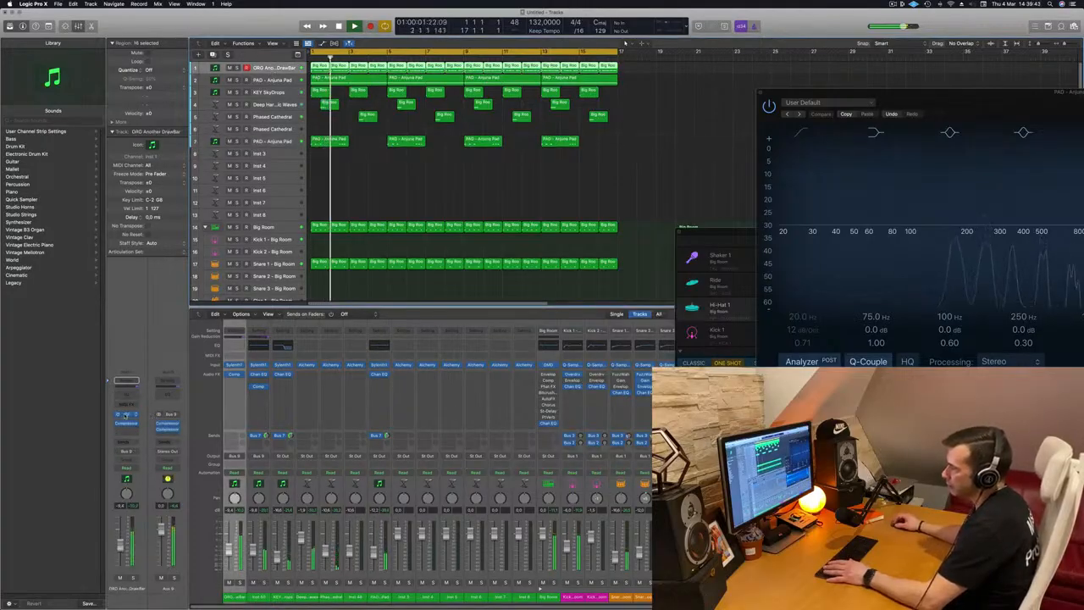
key(Return)
drag(455, 282, 456, 271)
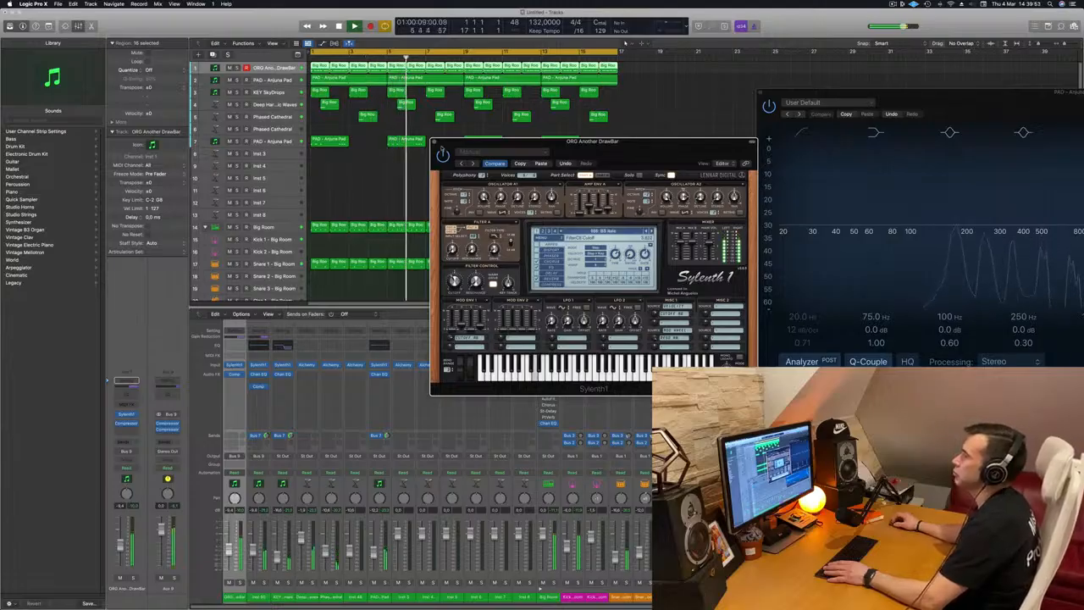
click(435, 142)
key(Return)
Duplicate the new pad track and copy its pad regions onto the duplicate track
click(273, 142)
key(Return)
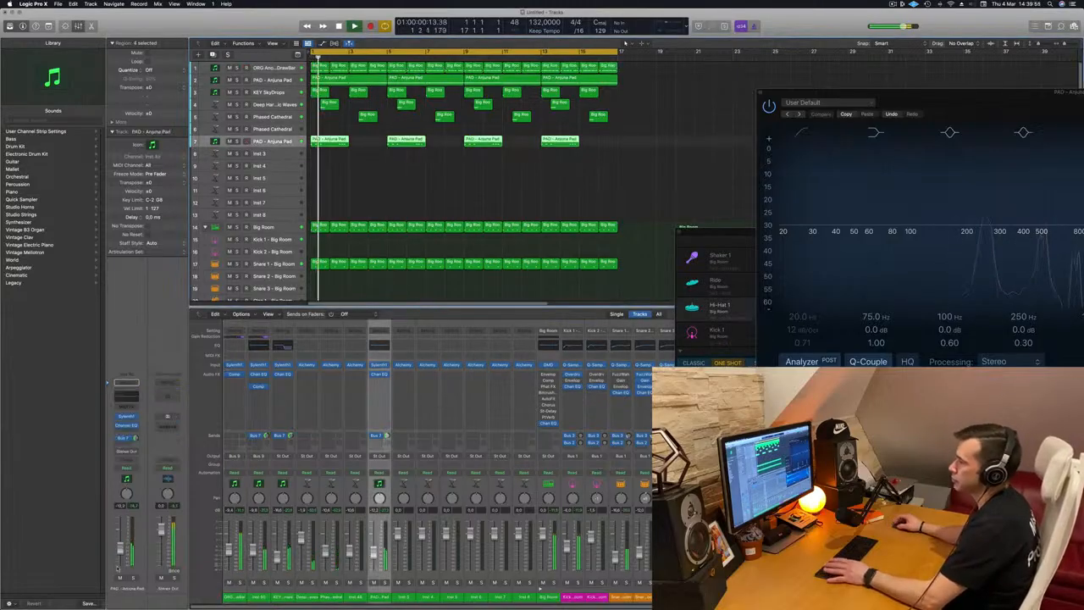
click(125, 416)
drag(583, 214, 464, 210)
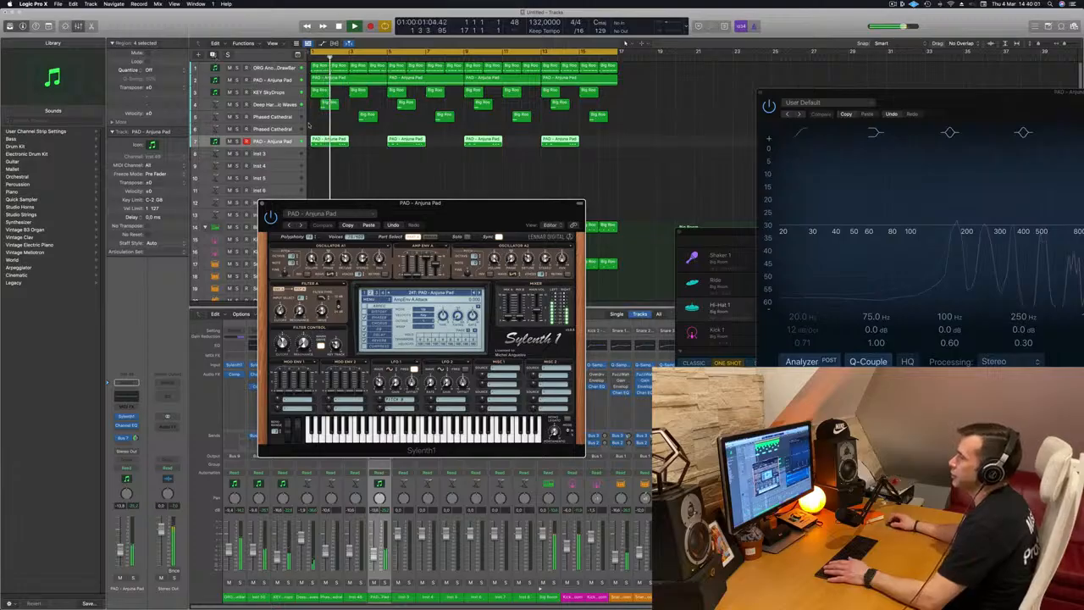
key(super+d)
drag(623, 159, 622, 147)
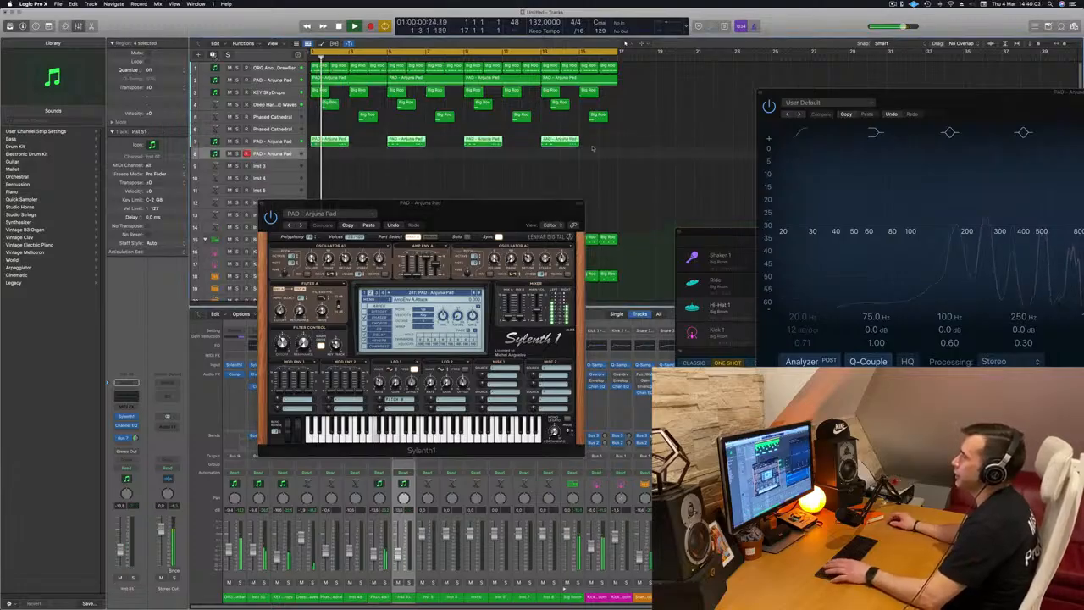
mouse_move(326, 141)
mouse_down()
mouse_move(320, 153)
mouse_move(325, 142)
mouse_up()
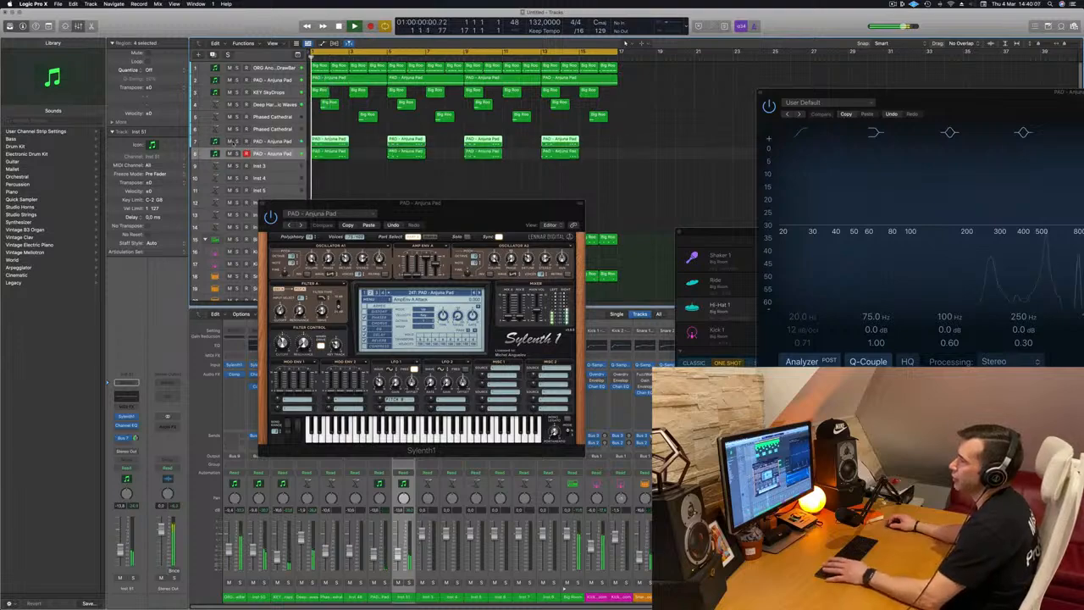
Open the duplicate track's Sylenth1 and load the LEAD - Basic Super Saw preset
drag(441, 211, 430, 211)
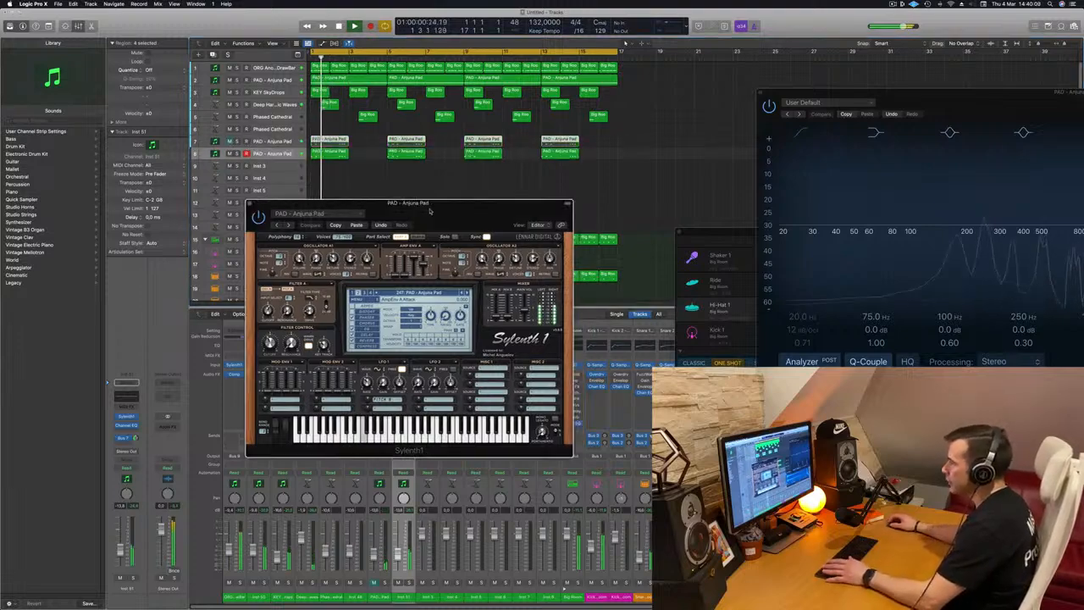
click(129, 417)
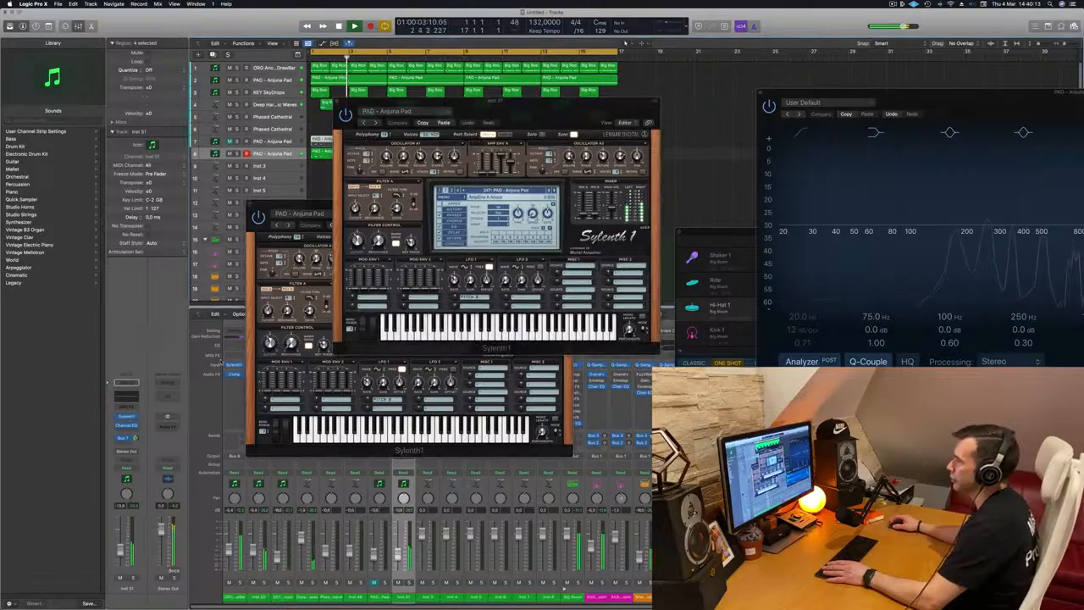
drag(578, 111, 539, 160)
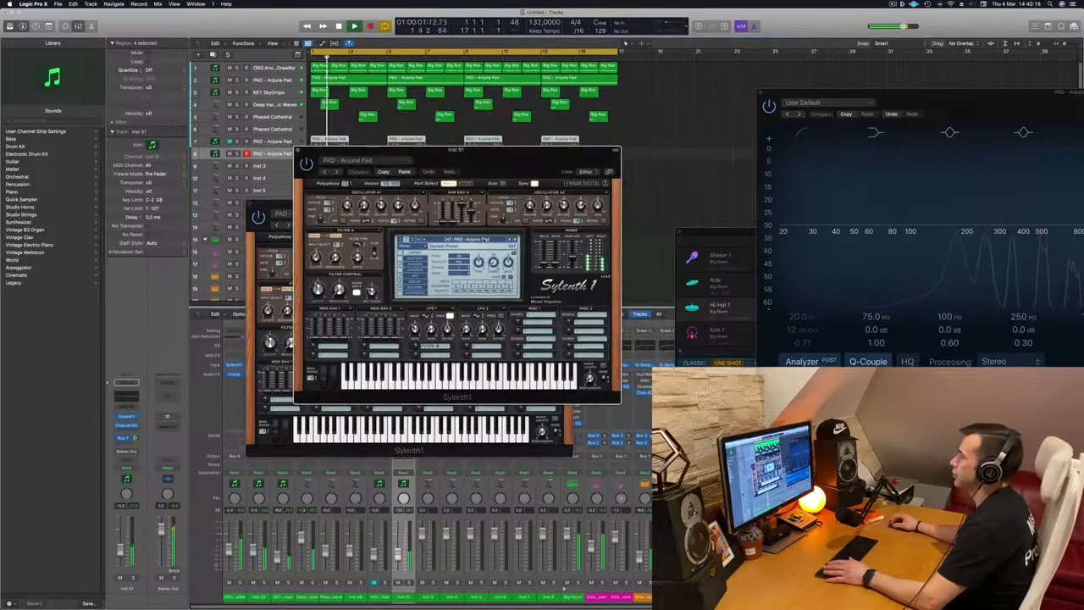
click(488, 239)
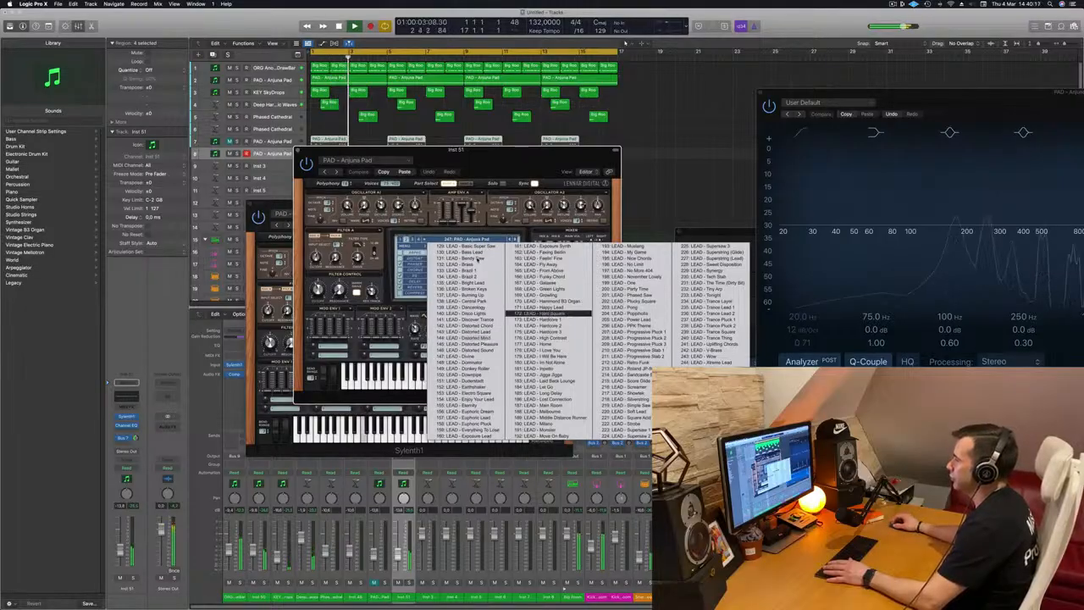
drag(495, 156, 695, 109)
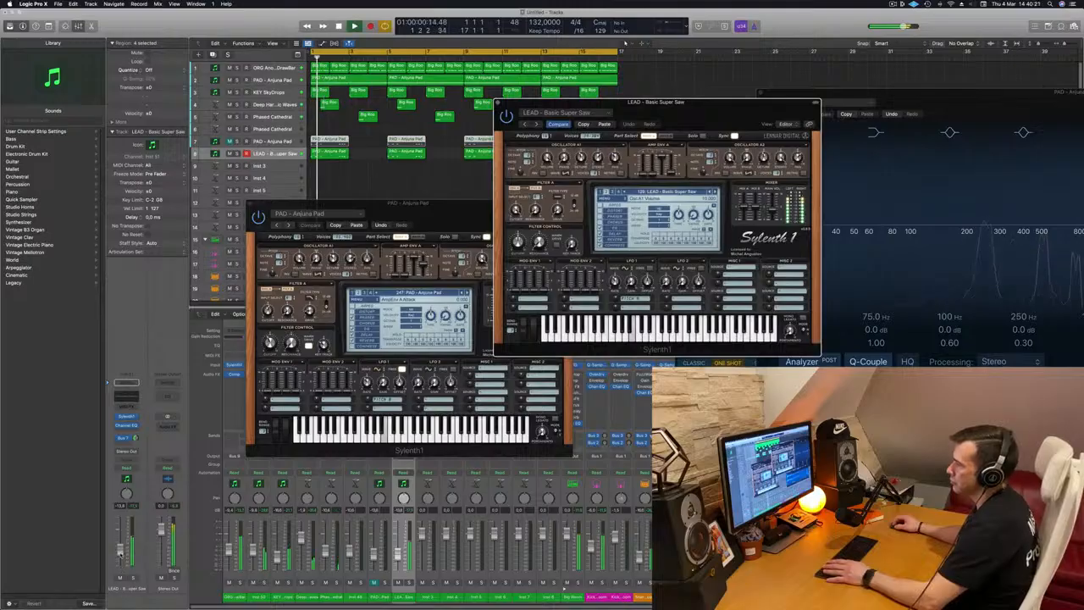
Play the arrangement while stepping through Sylenth1 lead presets to LEAD - Brass 1
key(space)
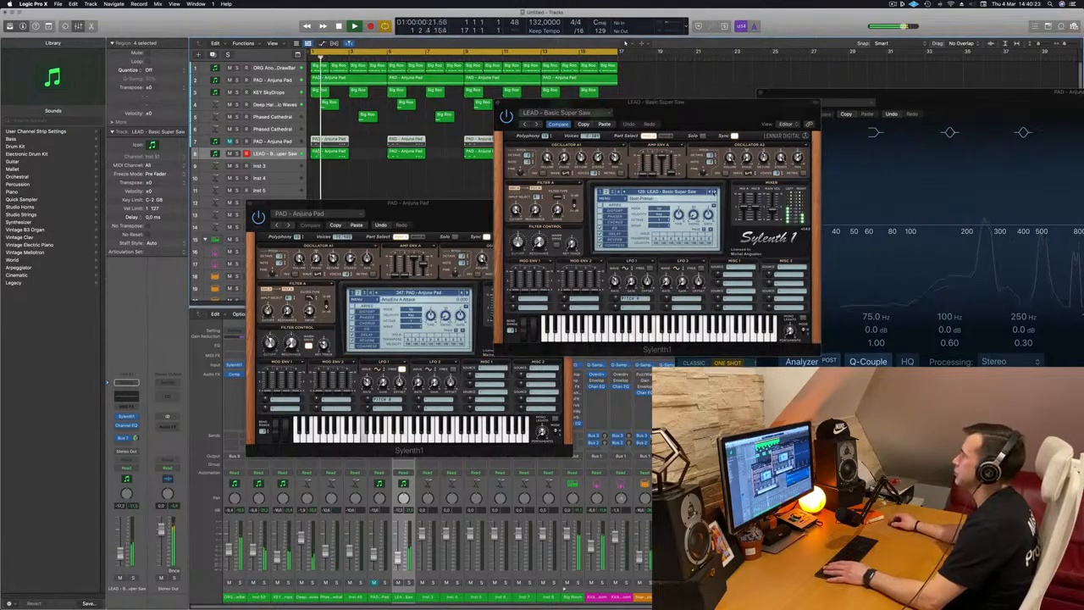
click(708, 191)
click(713, 192)
click(713, 192)
key(space)
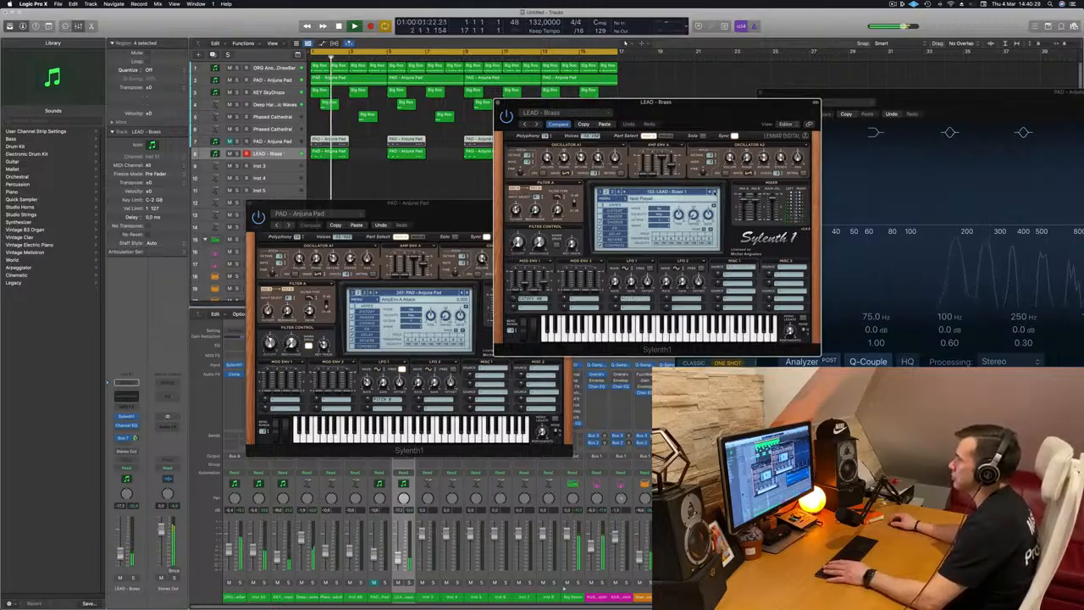
key(space)
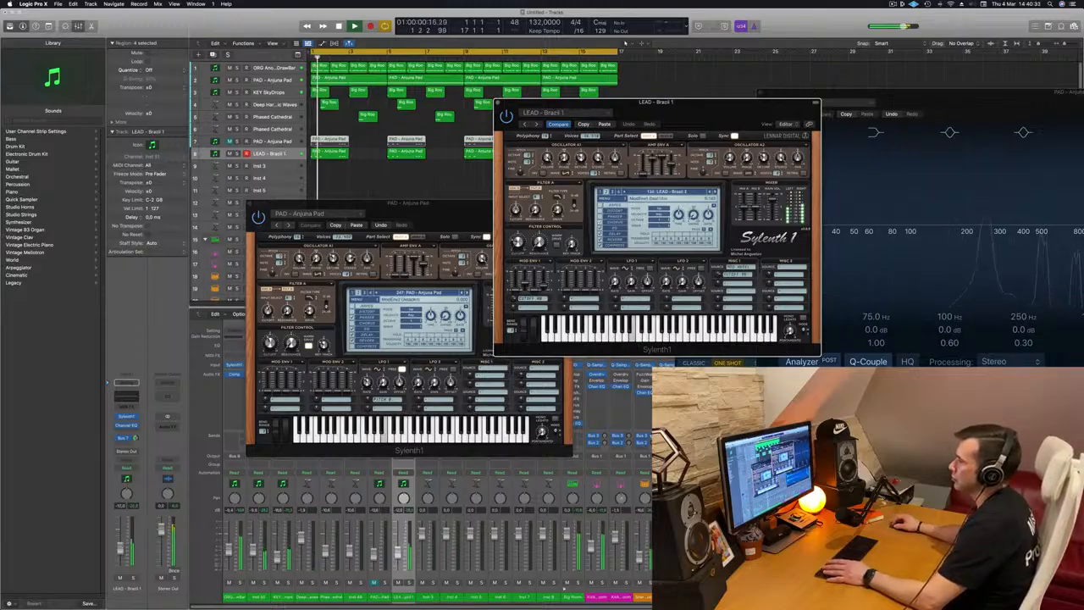
Keep browsing Sylenth1 lead presets during playback, lowering the lead fader slightly, and settle on LEAD - Divine
click(271, 153)
click(715, 192)
click(715, 192)
click(715, 192)
key(space)
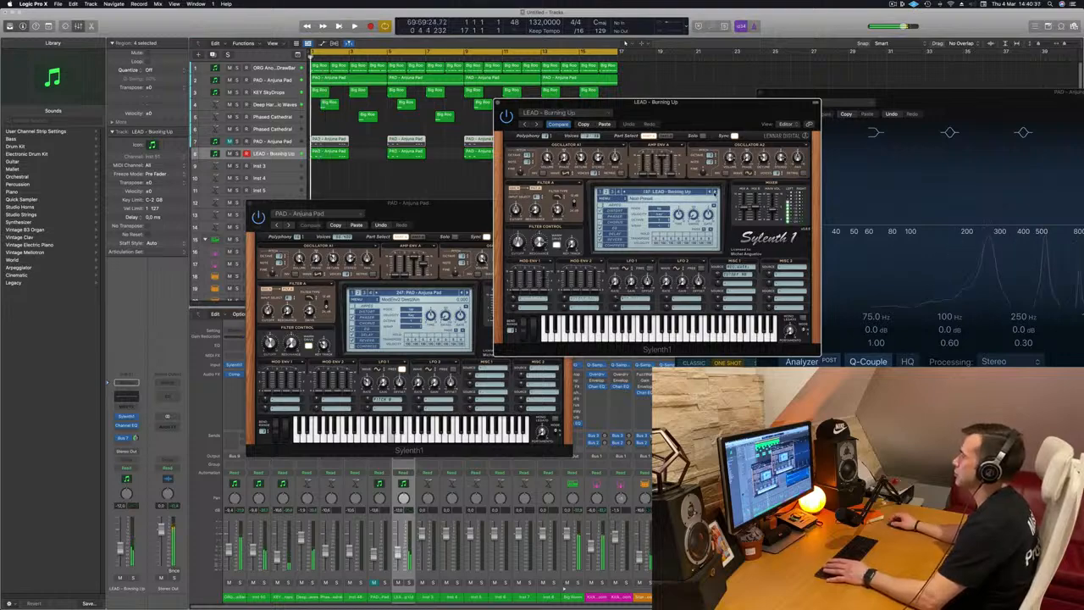
click(715, 193)
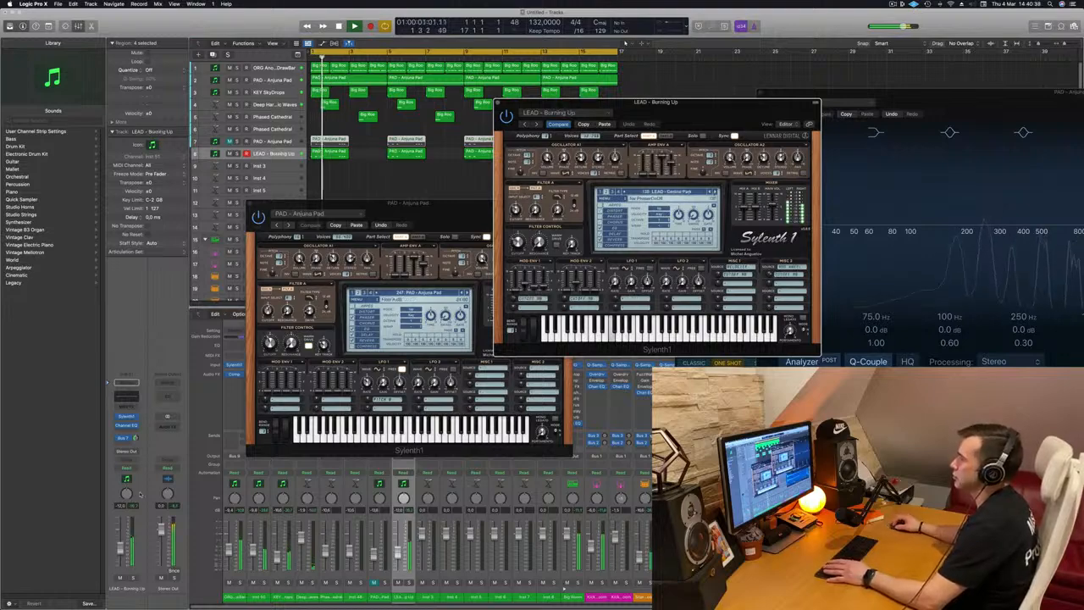
drag(119, 550, 119, 556)
key(space)
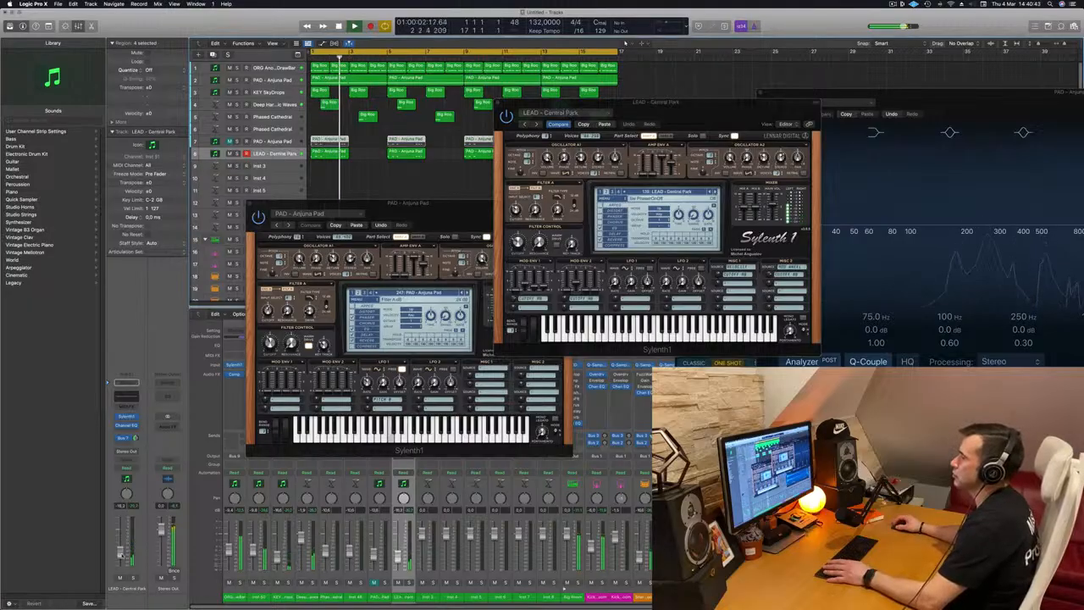
click(714, 192)
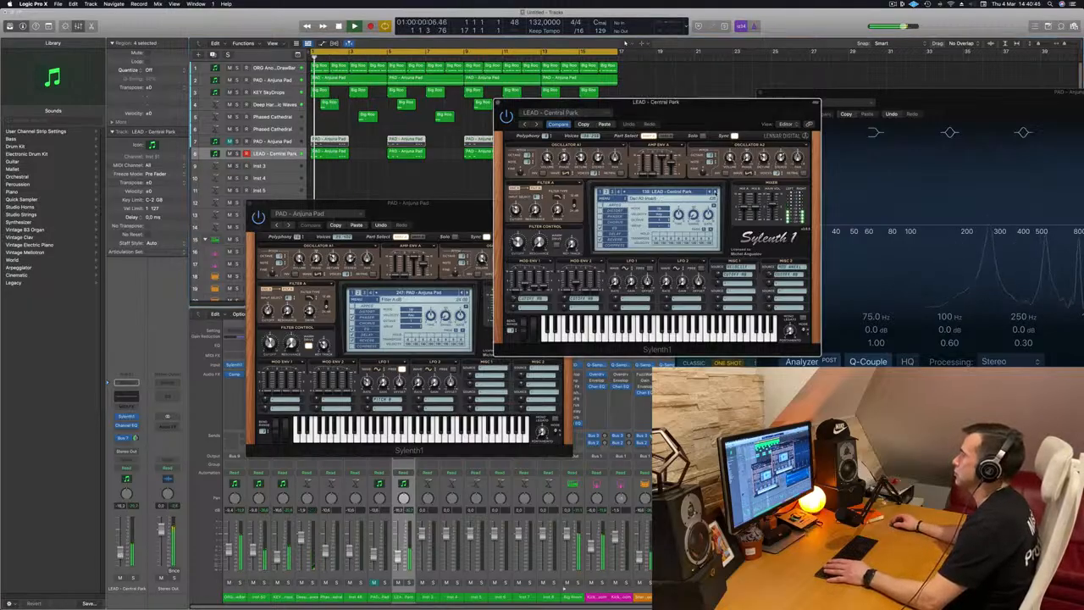
click(714, 192)
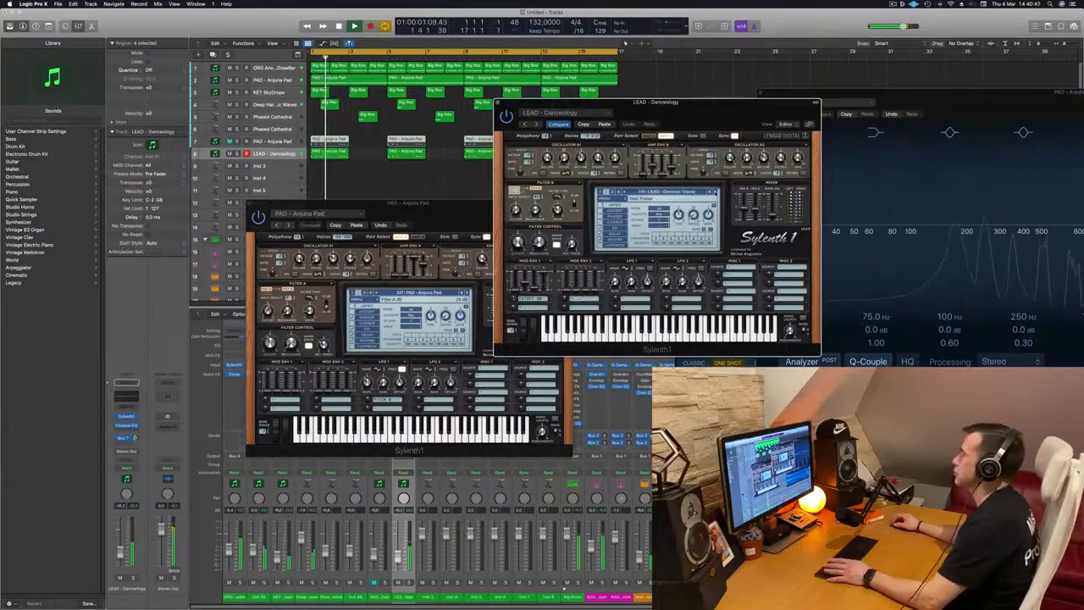
key(space)
click(715, 193)
click(714, 192)
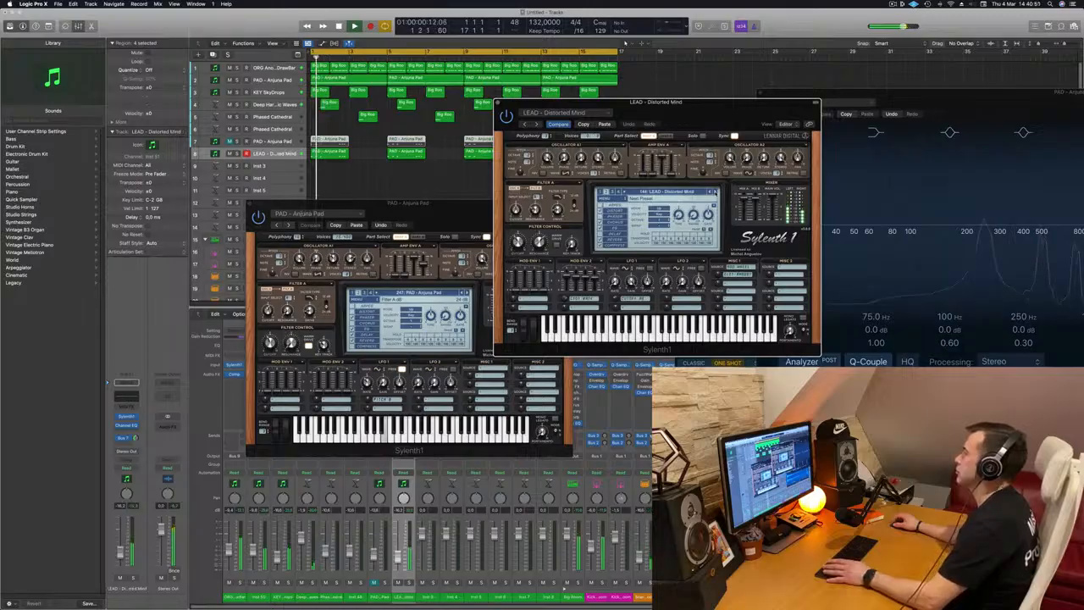
click(715, 193)
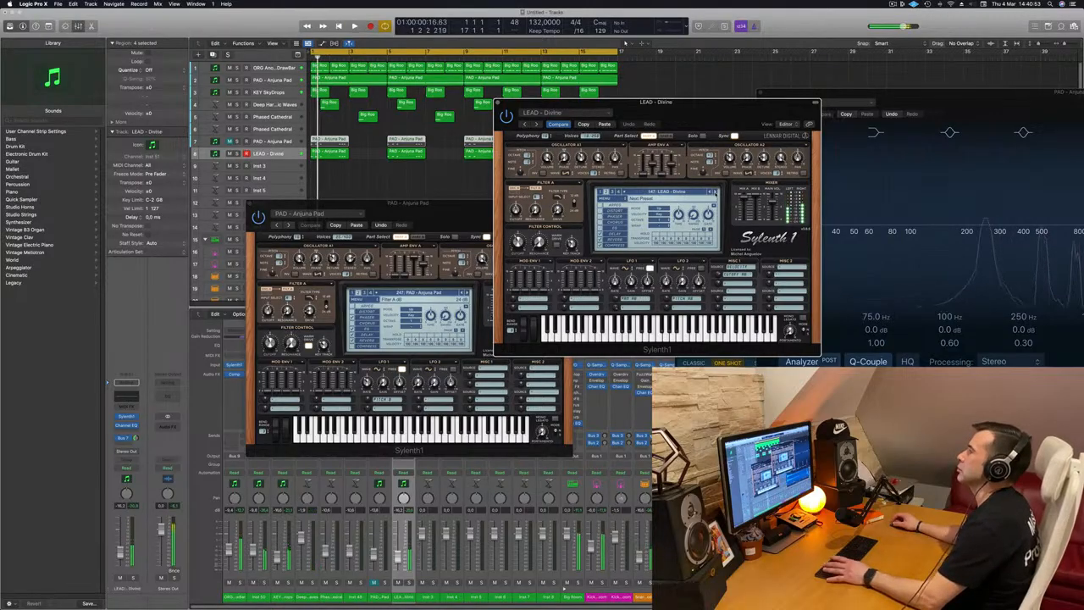
Close the lead and pad Sylenth1 plug-in windows
drag(719, 110, 754, 127)
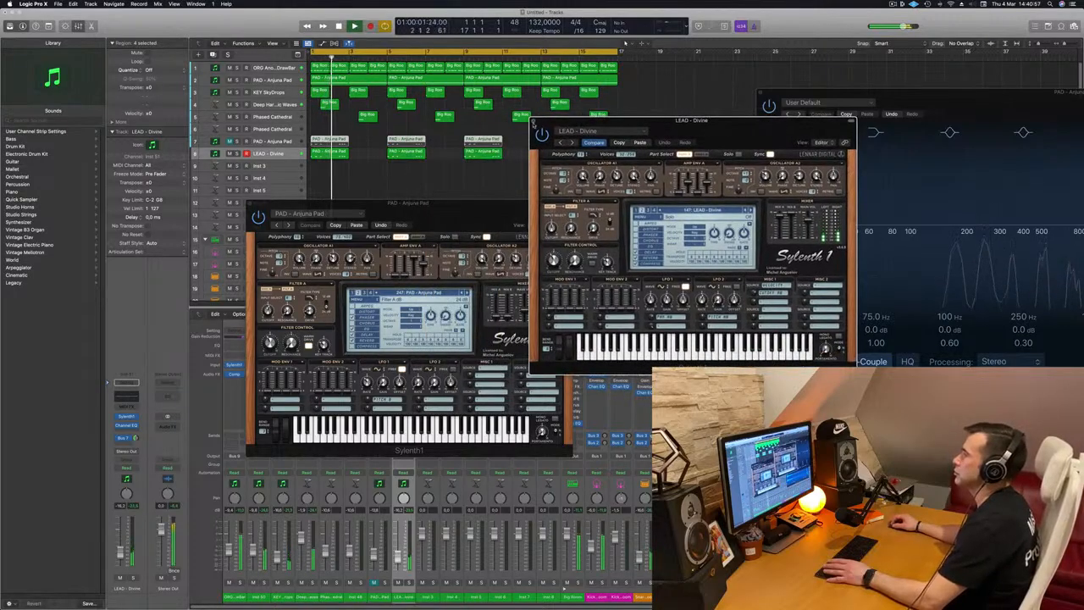
click(533, 123)
drag(430, 204, 797, 167)
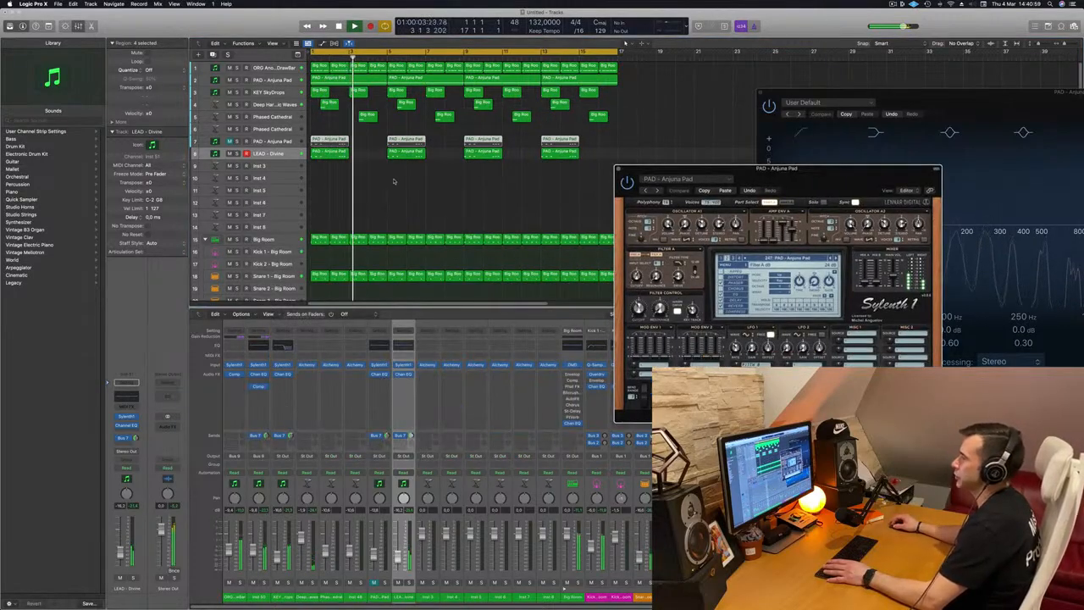
click(619, 170)
Select the Warm Breeze drum track at the bottom of the track list and load the Roland TR-909 kit on it
scroll(486, 196, down, 5)
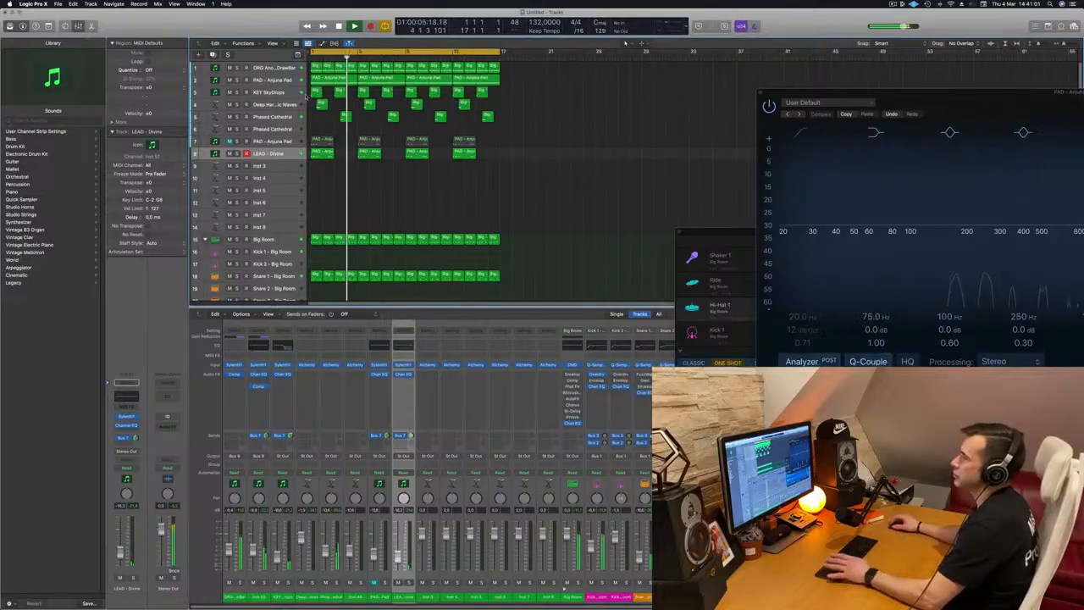
key(Return)
scroll(411, 204, up, 1)
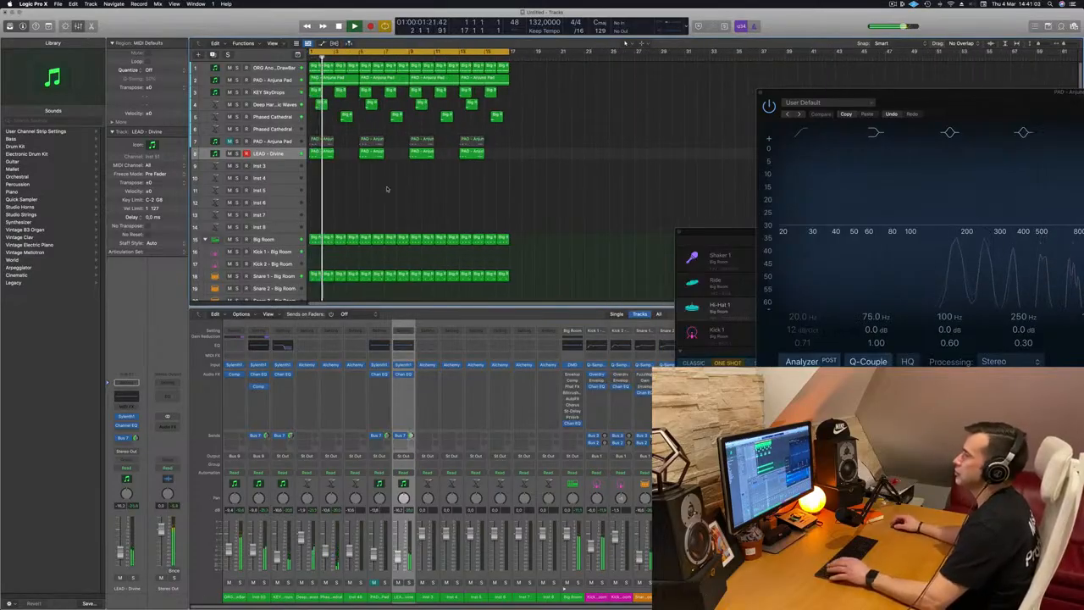
scroll(390, 195, down, 6)
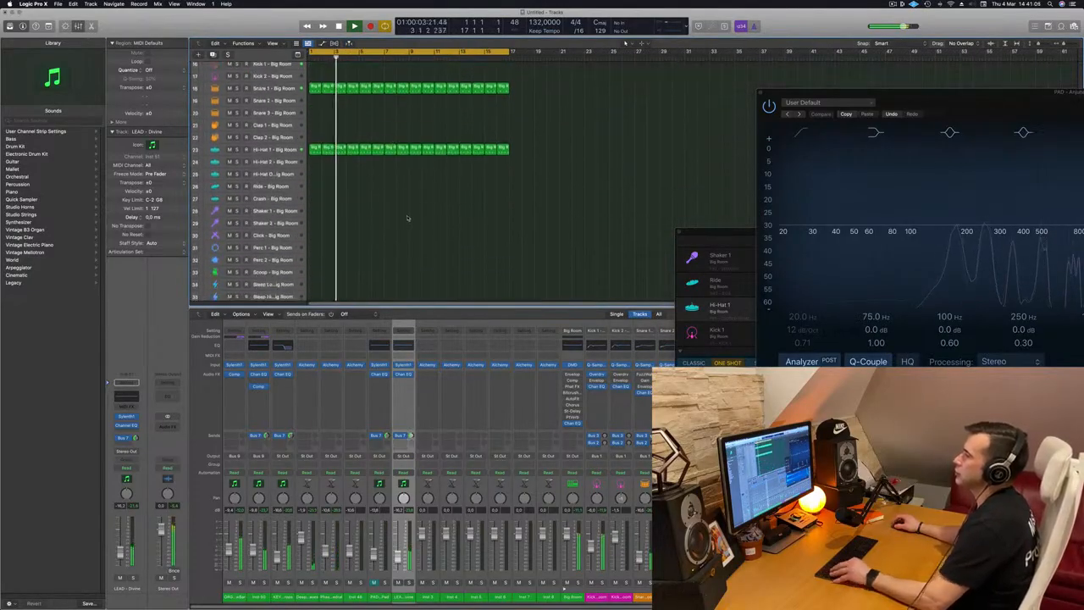
scroll(376, 210, down, 3)
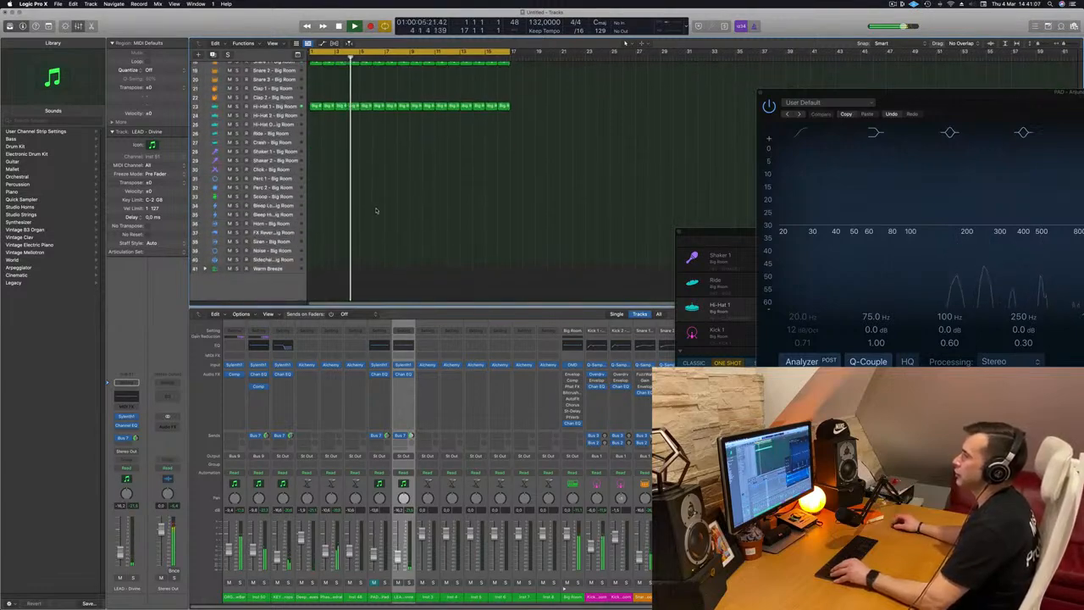
click(205, 272)
scroll(392, 207, down, 2)
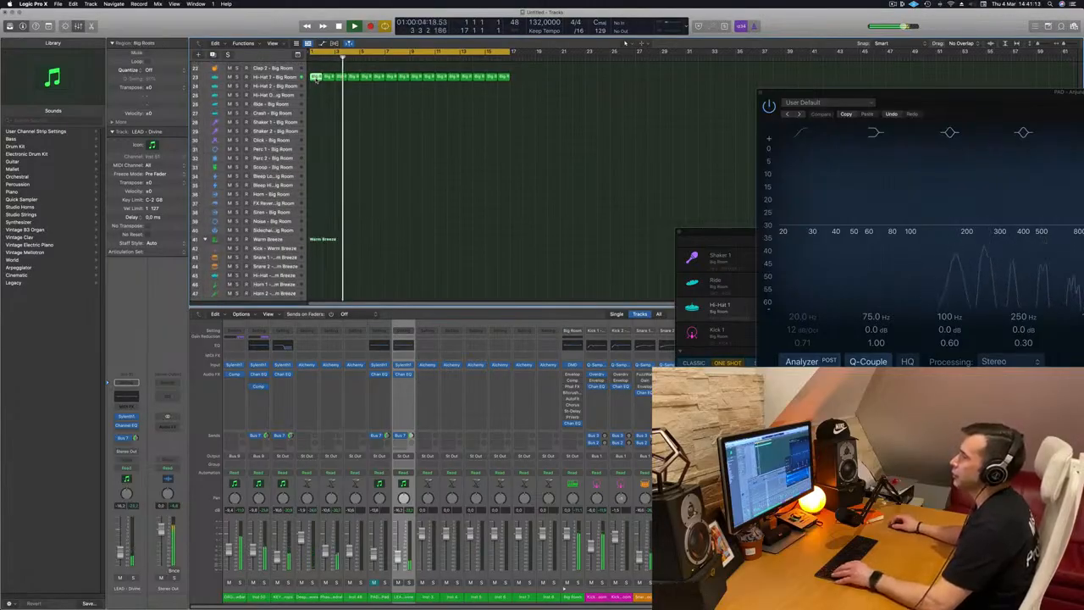
scroll(342, 186, down, 3)
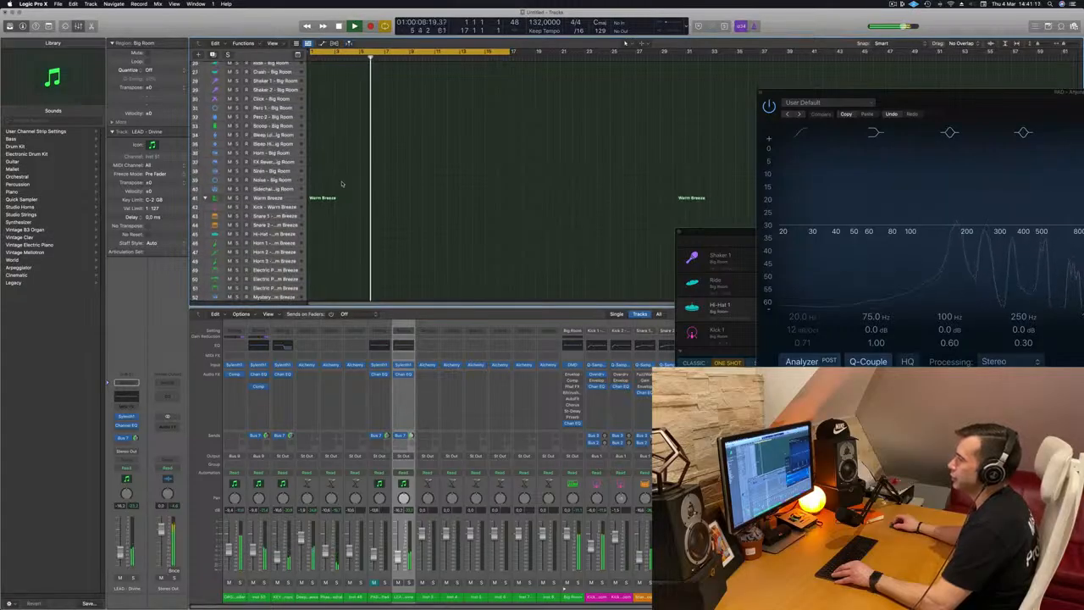
scroll(343, 184, down, 1)
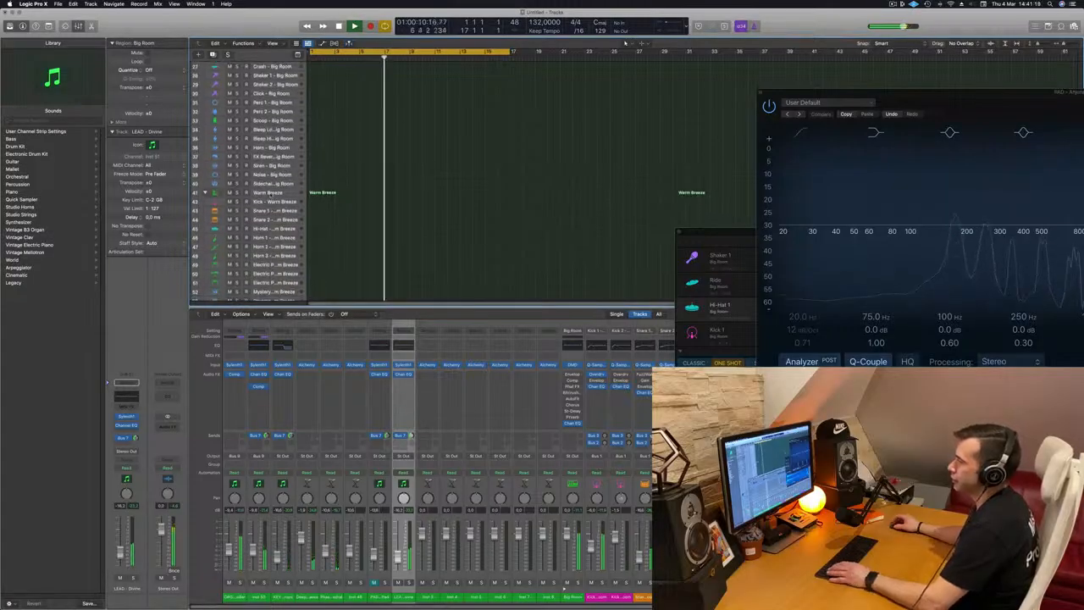
click(269, 193)
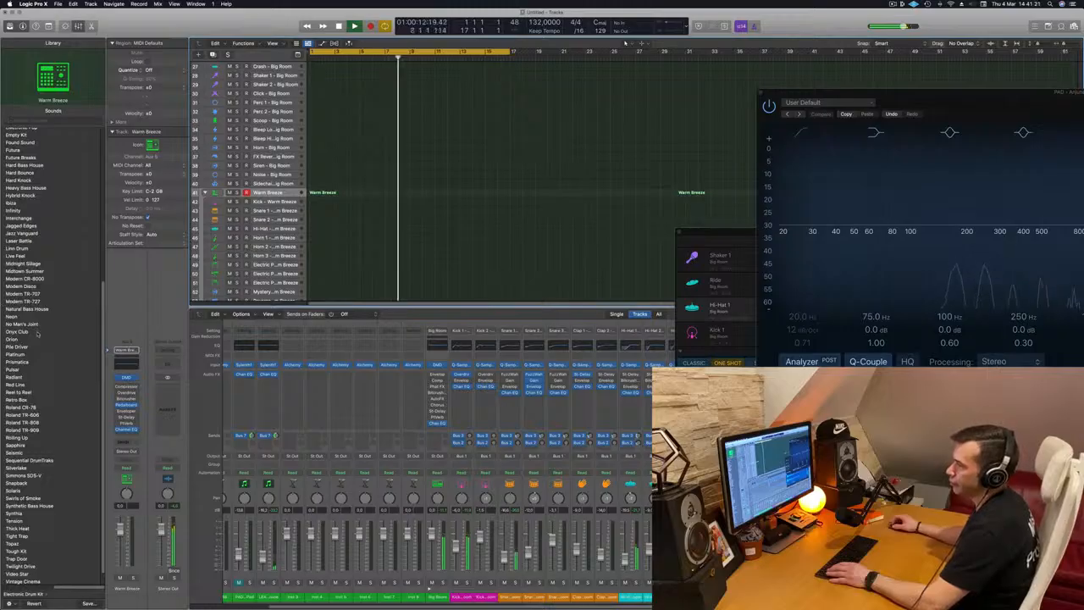
scroll(71, 301, up, 1)
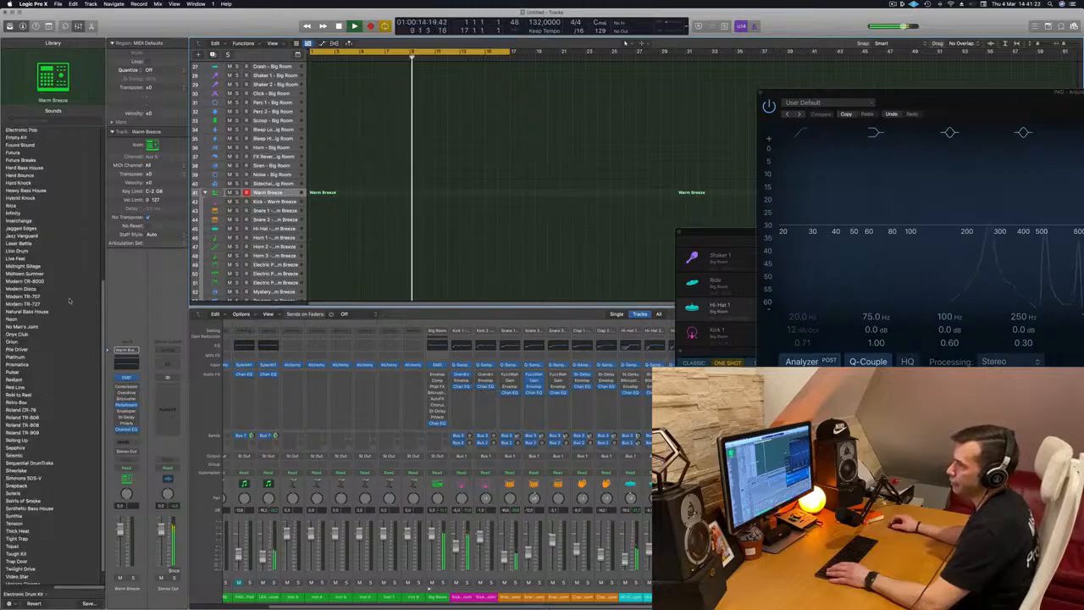
scroll(65, 295, down, 2)
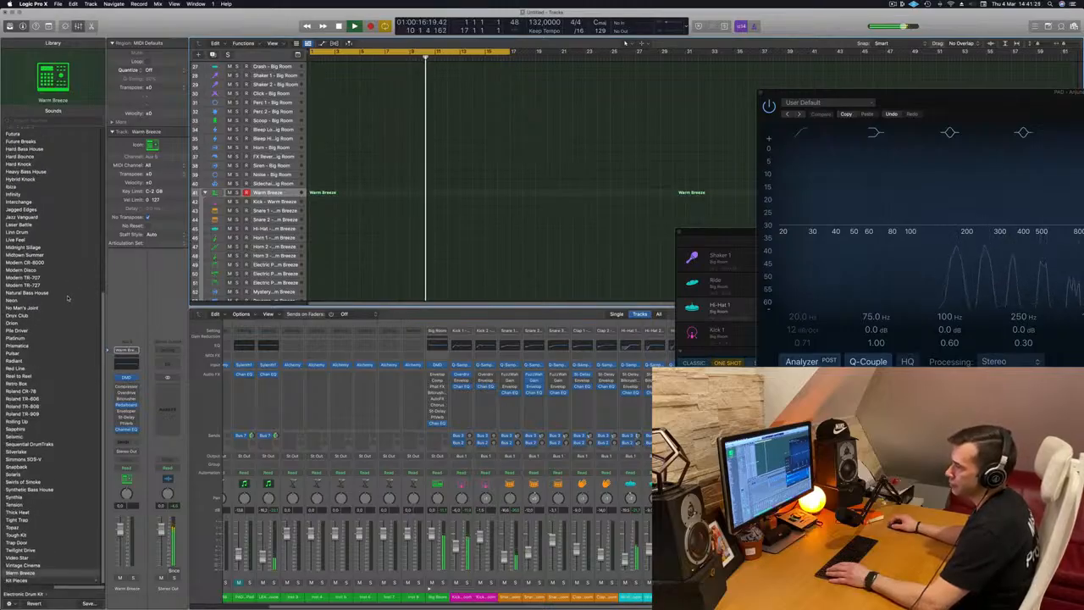
click(33, 415)
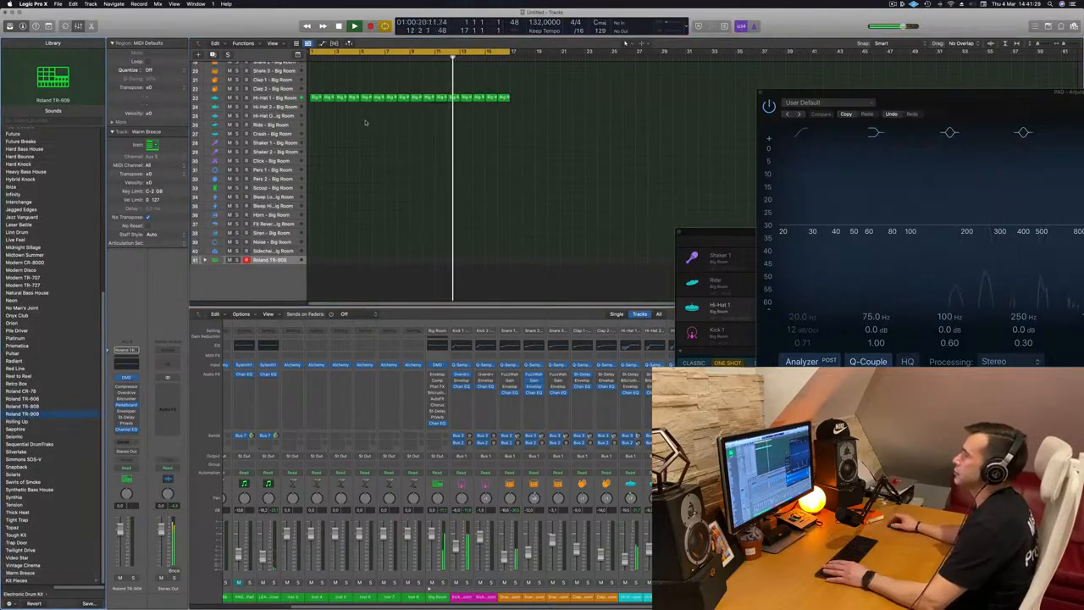
Expand the TR-909 track stack and copy a Big Room hi-hat region onto its closed hi-hat track
key(Return)
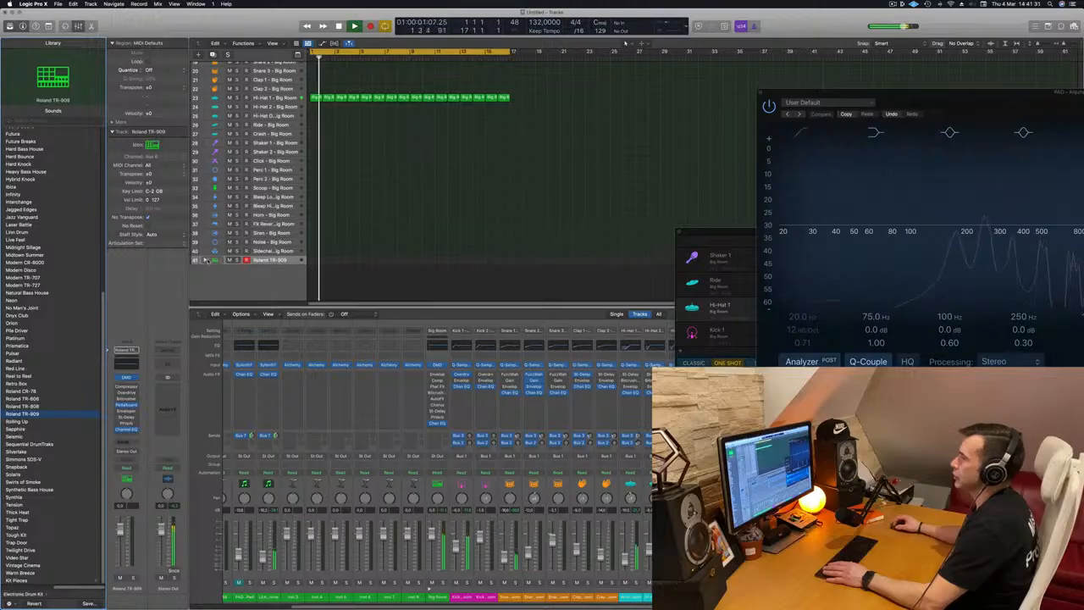
click(204, 260)
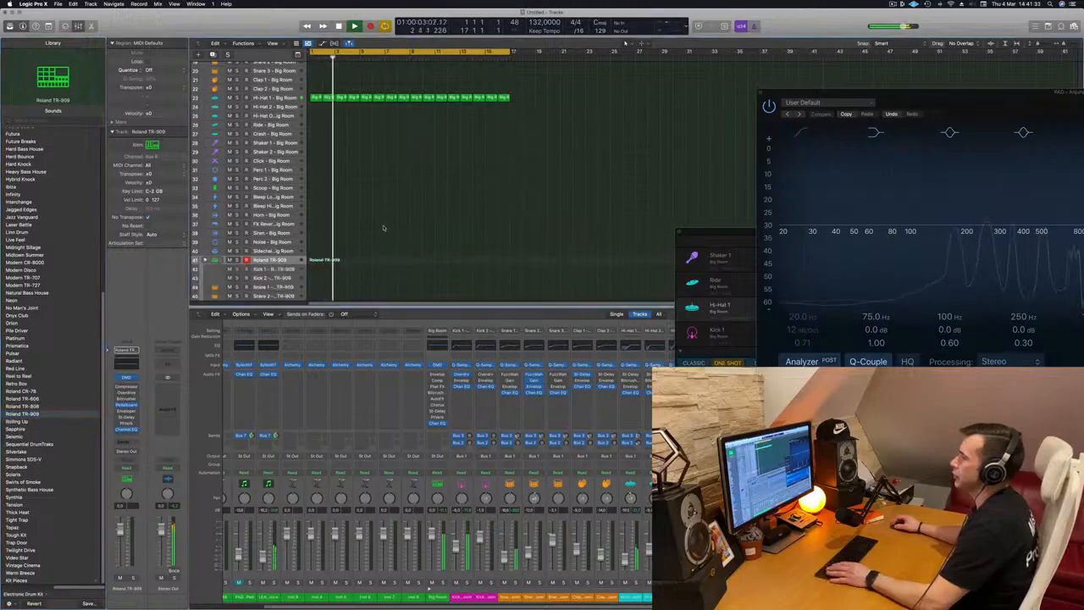
drag(315, 99, 318, 265)
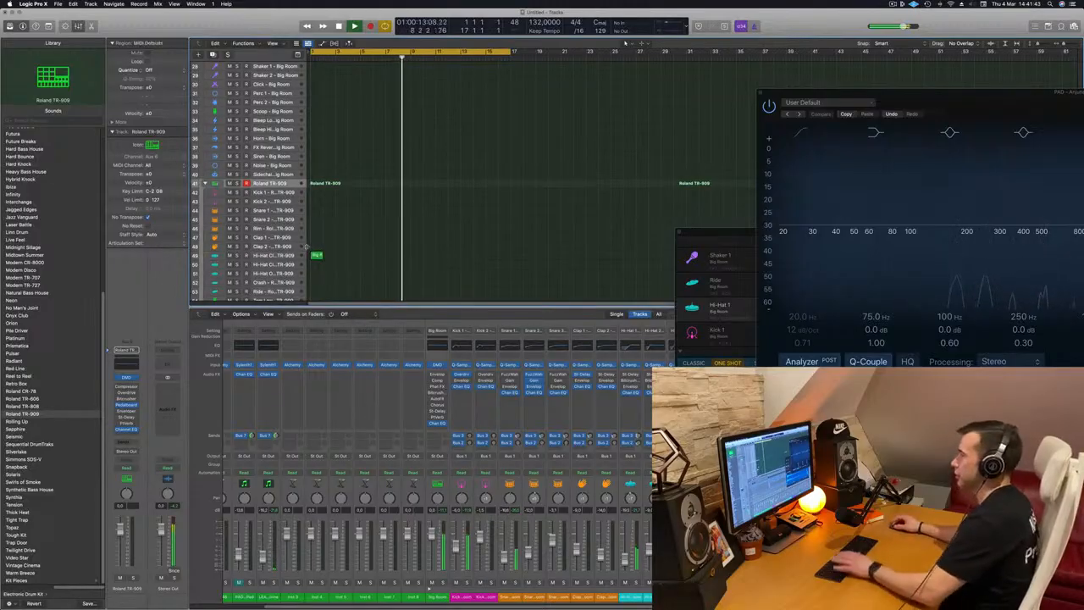
Open the copied hi-hat region in the Piano Roll and shift its selected notes while playing
double_click(316, 255)
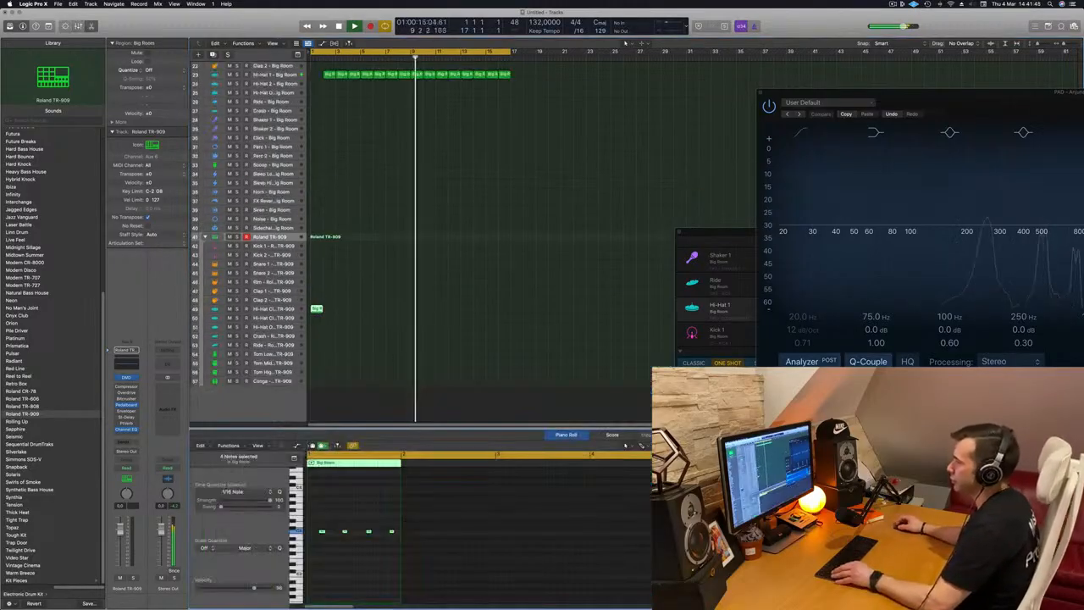
key(space)
drag(329, 521, 479, 531)
mouse_move(335, 532)
mouse_down()
mouse_move(315, 538)
mouse_move(356, 538)
mouse_up()
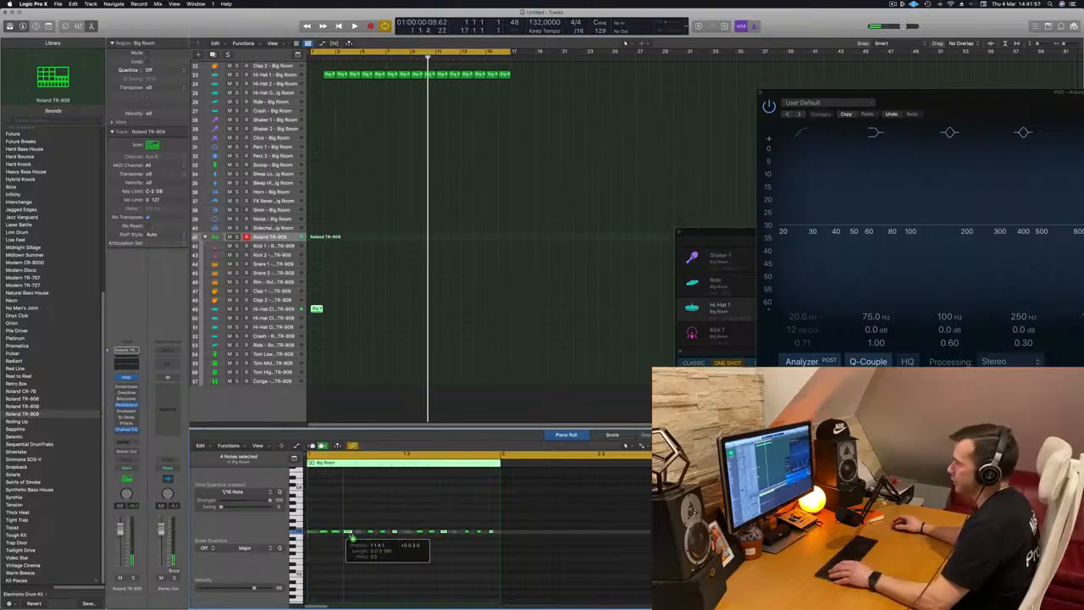
key(Return)
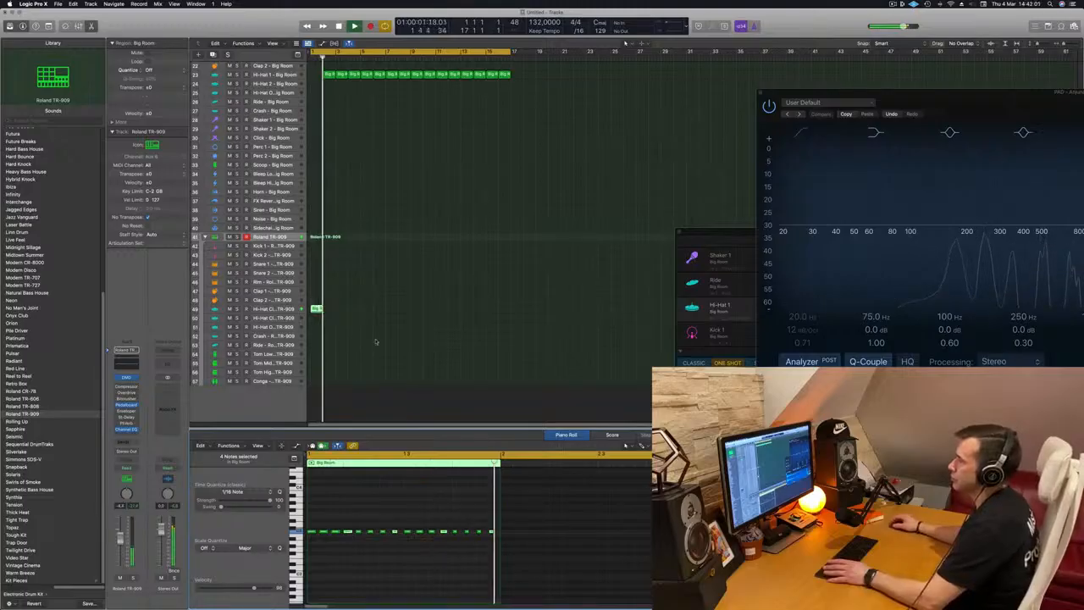
Loop the TR-909 hi-hat region across the length of the song
drag(317, 309, 368, 316)
shift+click(317, 310)
drag(445, 311, 418, 314)
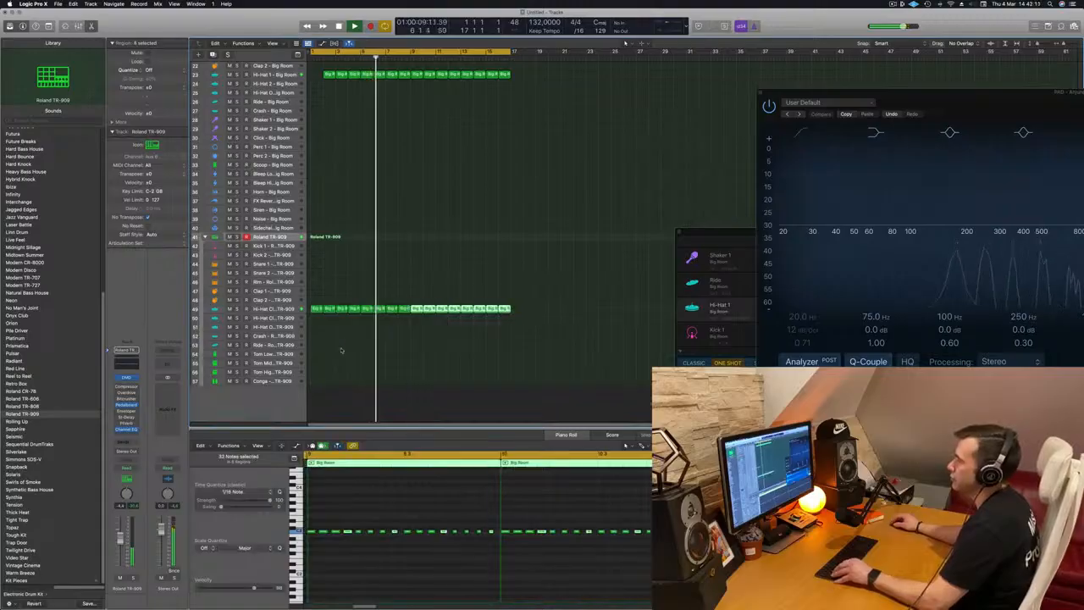
Copy the first hi-hat region onto the TR-909 Tom High track and delete all but its last two notes
click(316, 310)
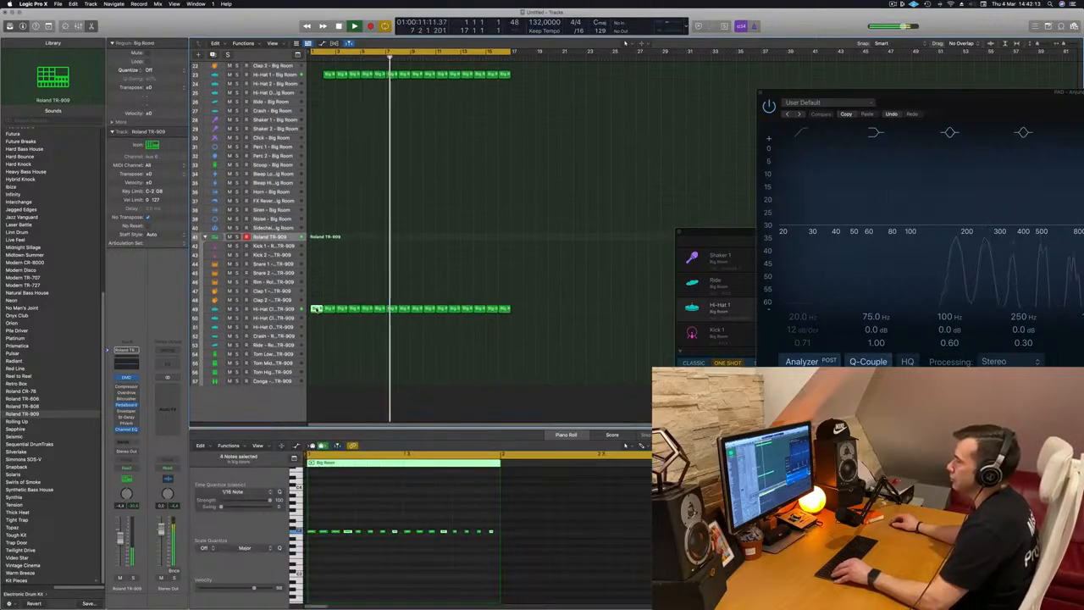
drag(316, 310, 316, 371)
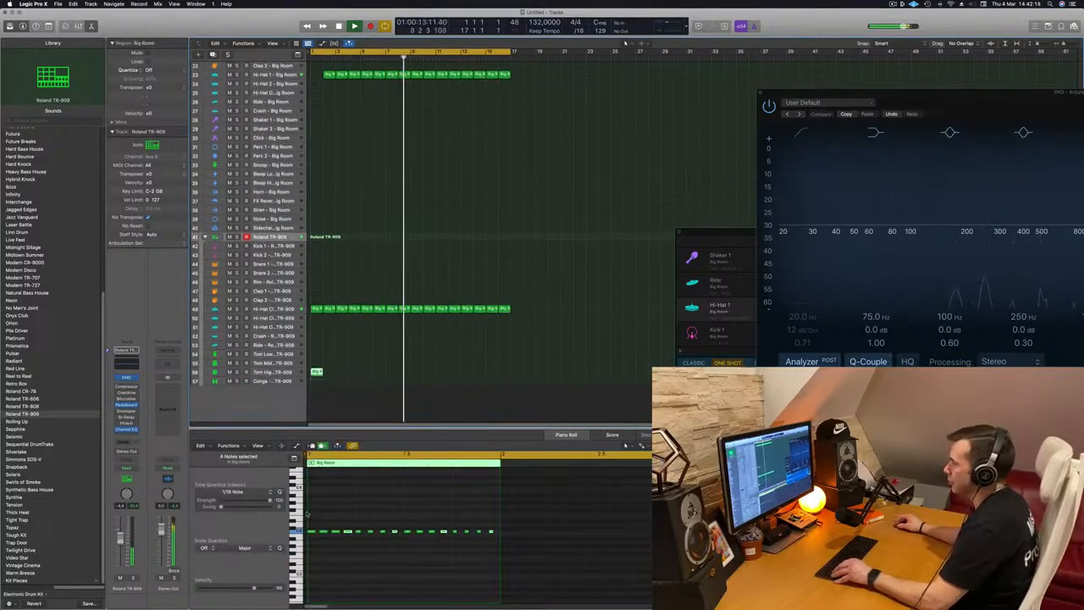
drag(311, 529, 456, 543)
key(BackSpace)
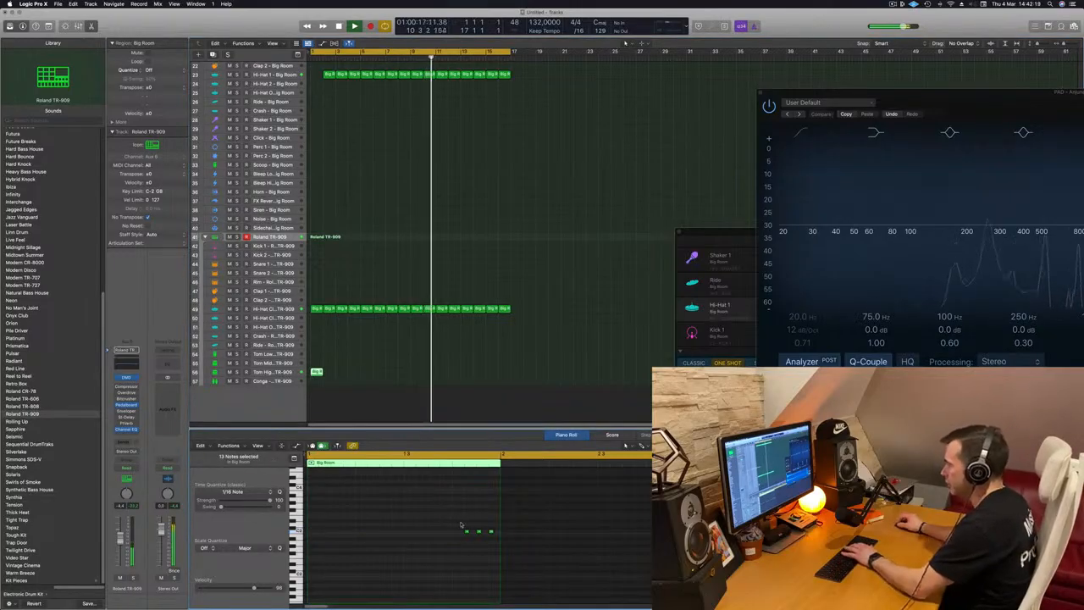
click(479, 532)
key(BackSpace)
Move the tom fill region onto the TR-909 Tom Low track and play it back
drag(356, 363, 316, 374)
key(space)
drag(437, 515, 502, 556)
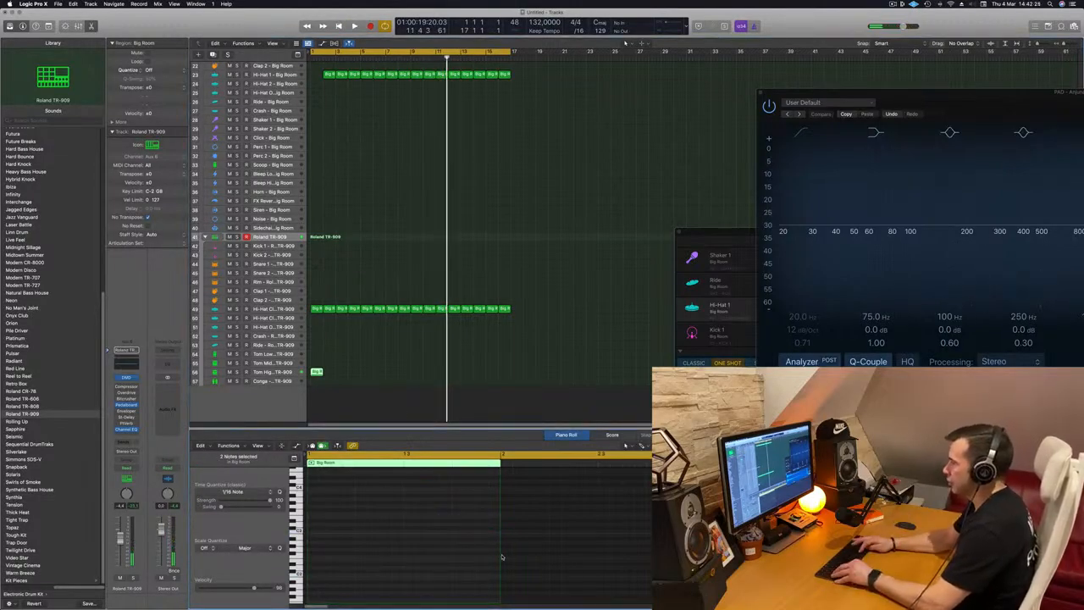
drag(316, 371, 316, 353)
key(space)
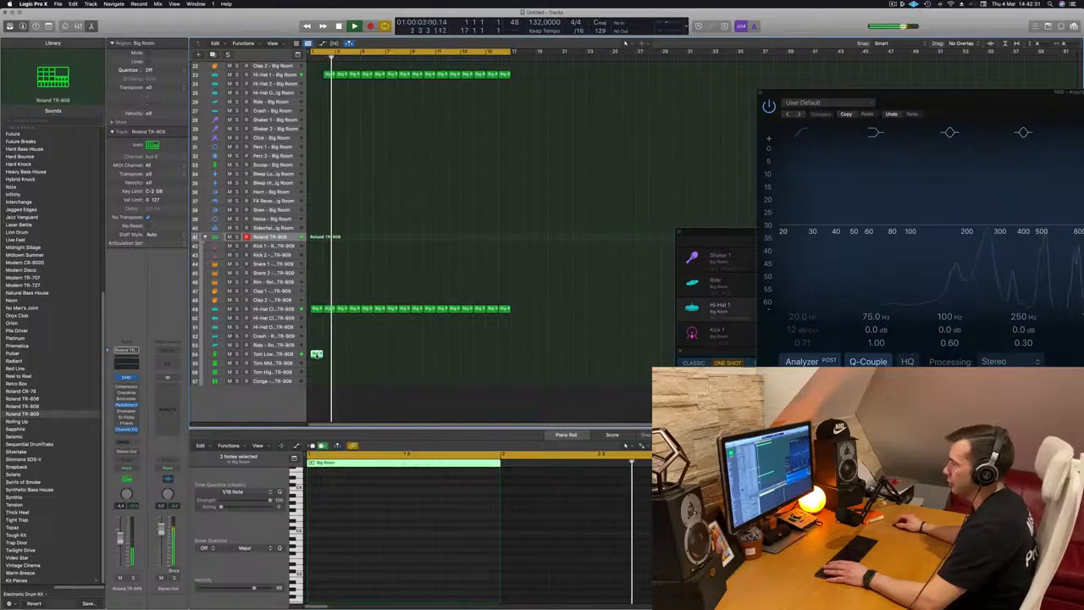
Hide the editor, select the Tom Low track and open the Roland TR-909 Drum Machine Designer
key(e)
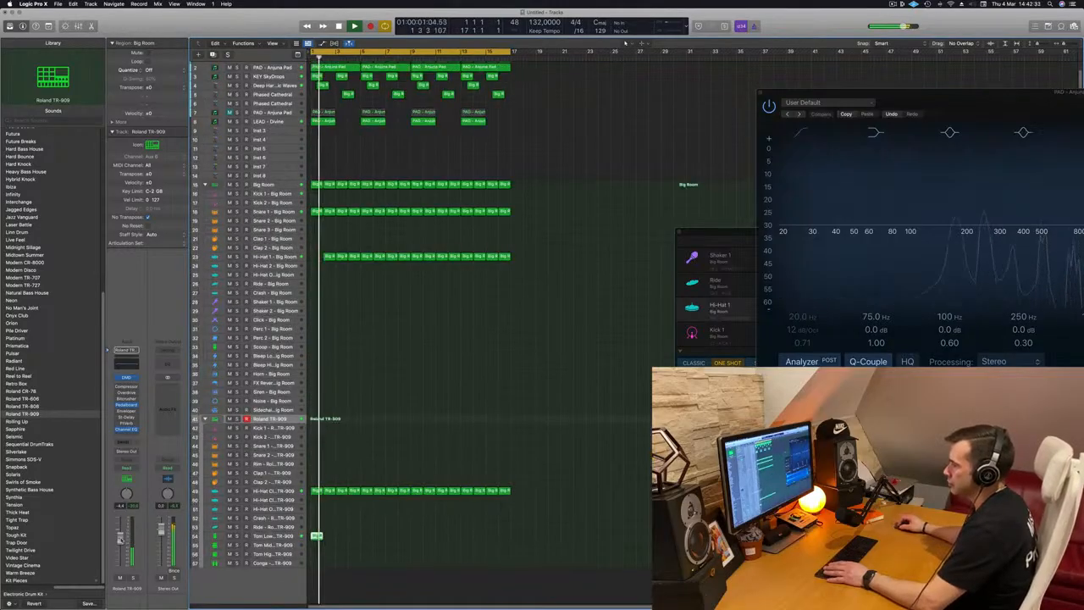
click(276, 536)
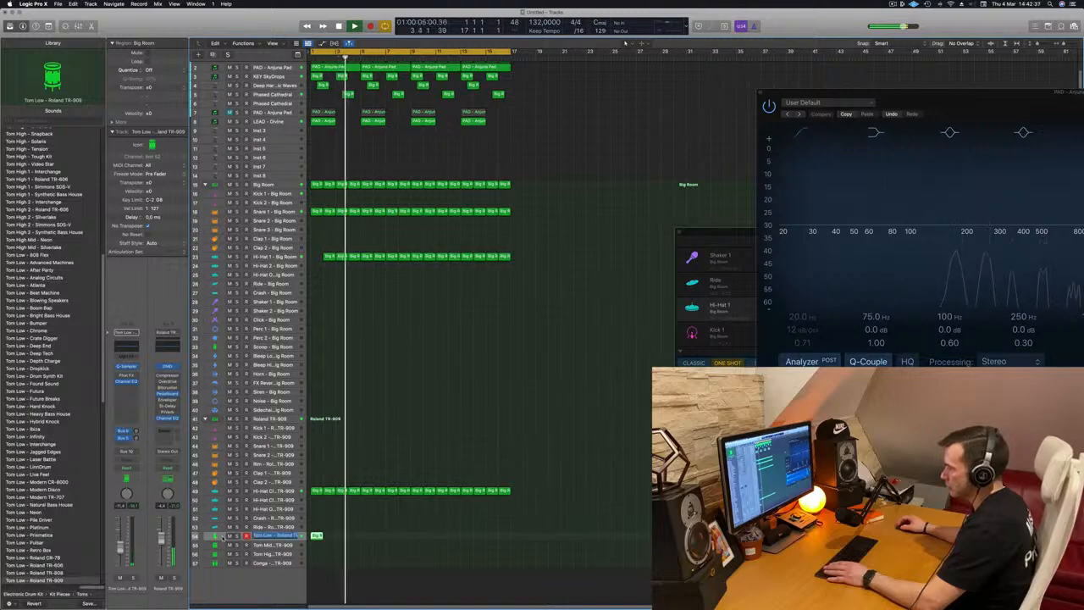
double_click(222, 537)
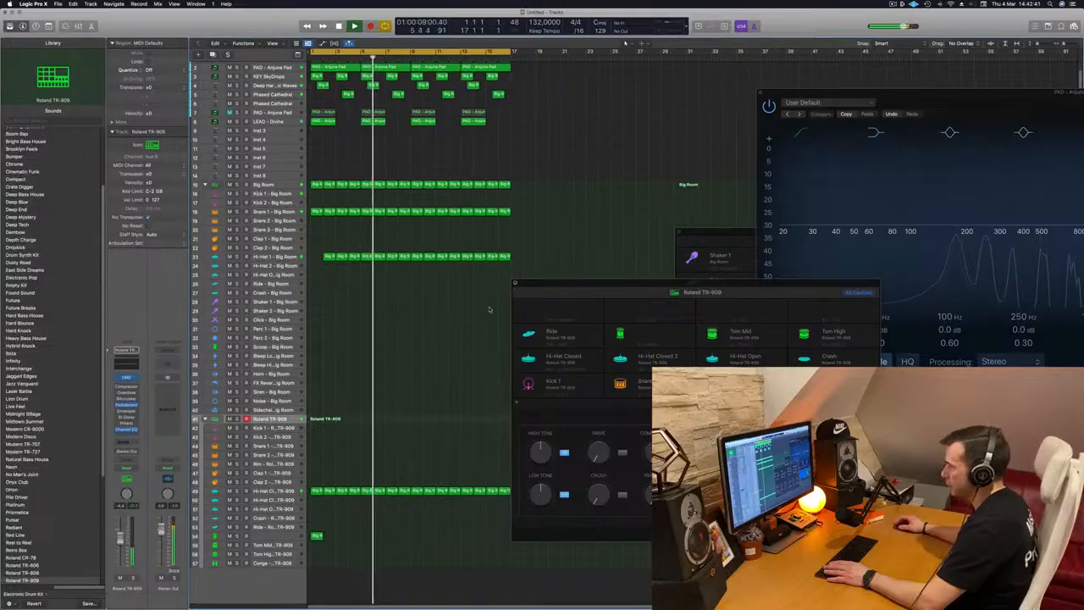
Close the drum machine window, select the Tom Low track and nudge the last note of its tom fill region slightly later
click(514, 285)
click(239, 537)
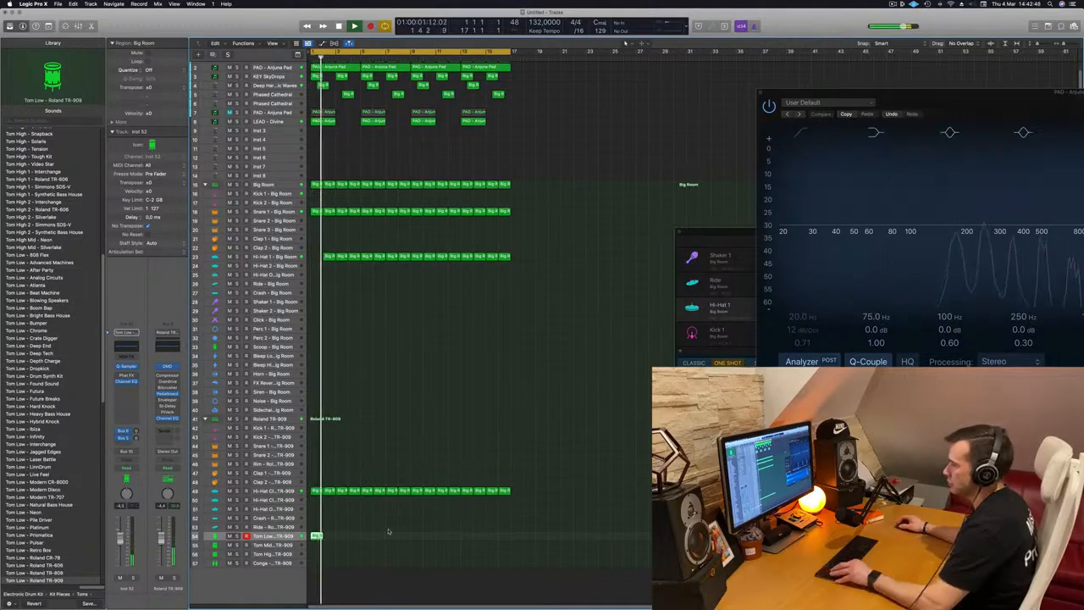
key(super+Right)
key(super+Right)
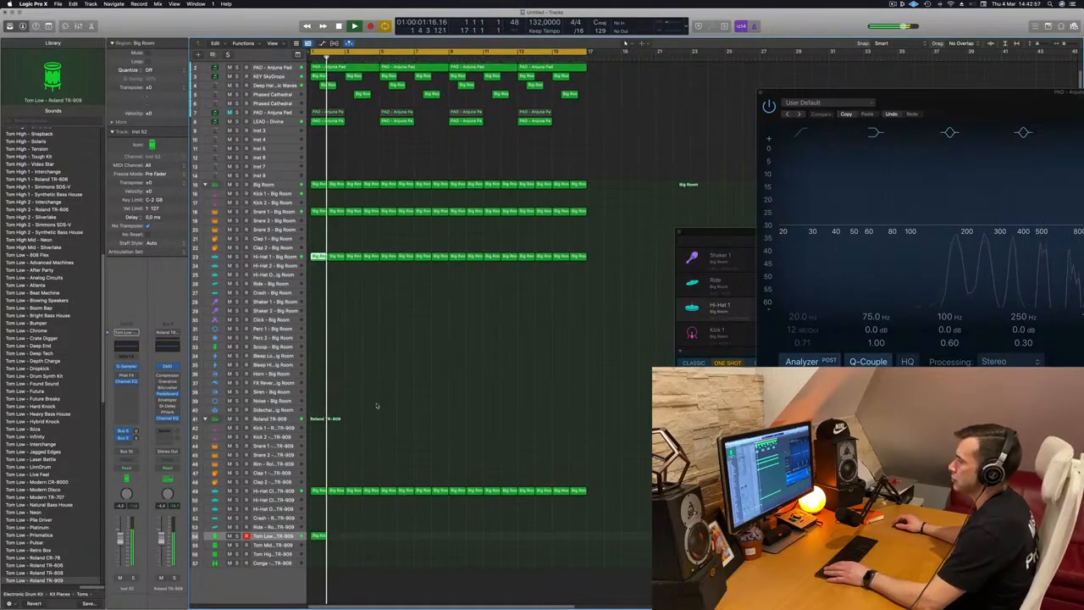
key(space)
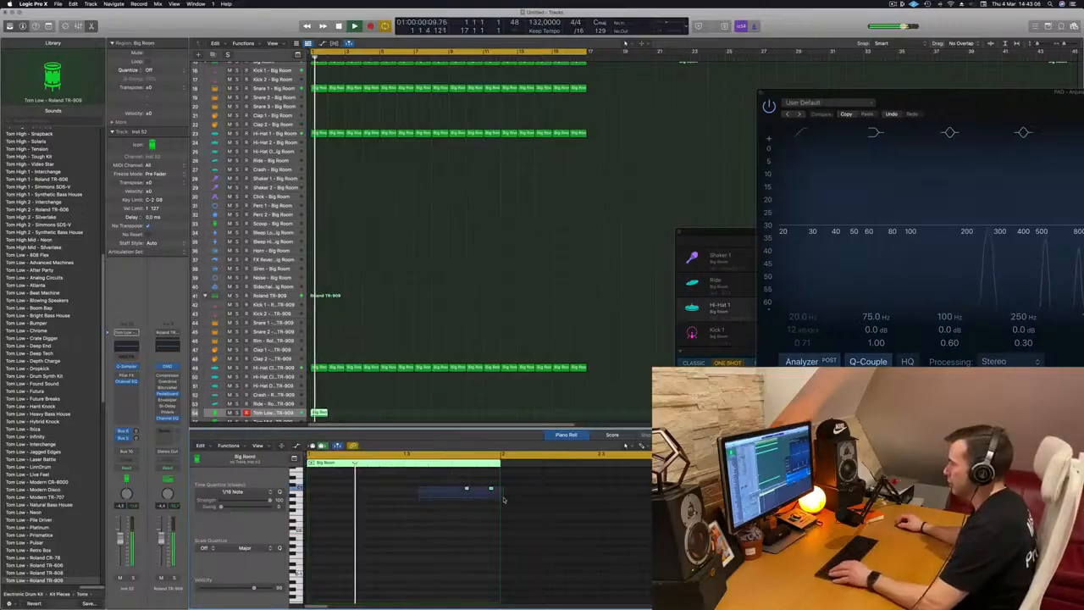
drag(500, 496, 501, 497)
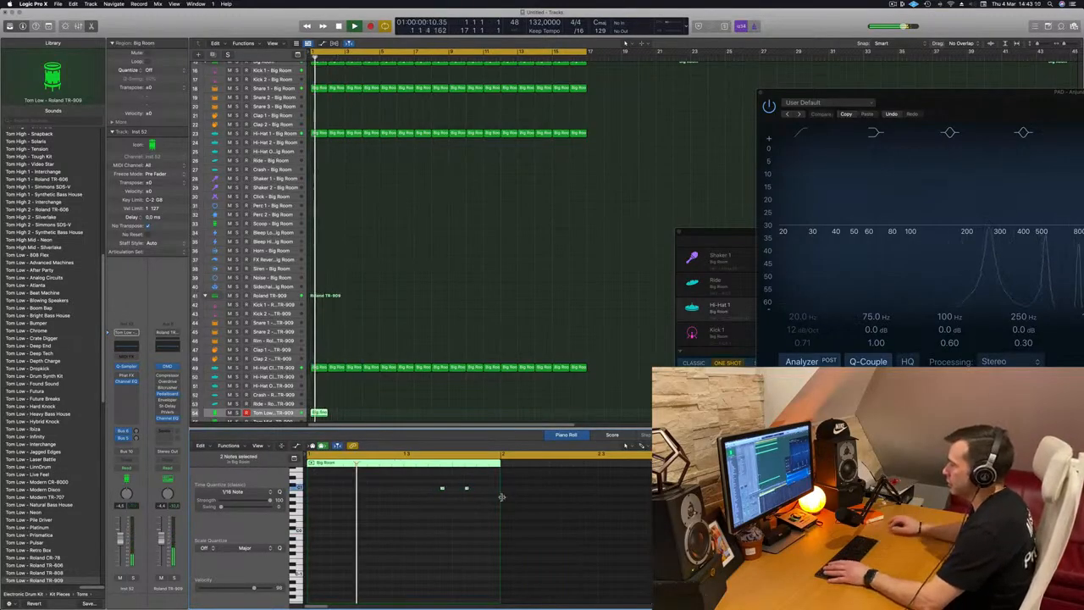
key(space)
key(alt+Right)
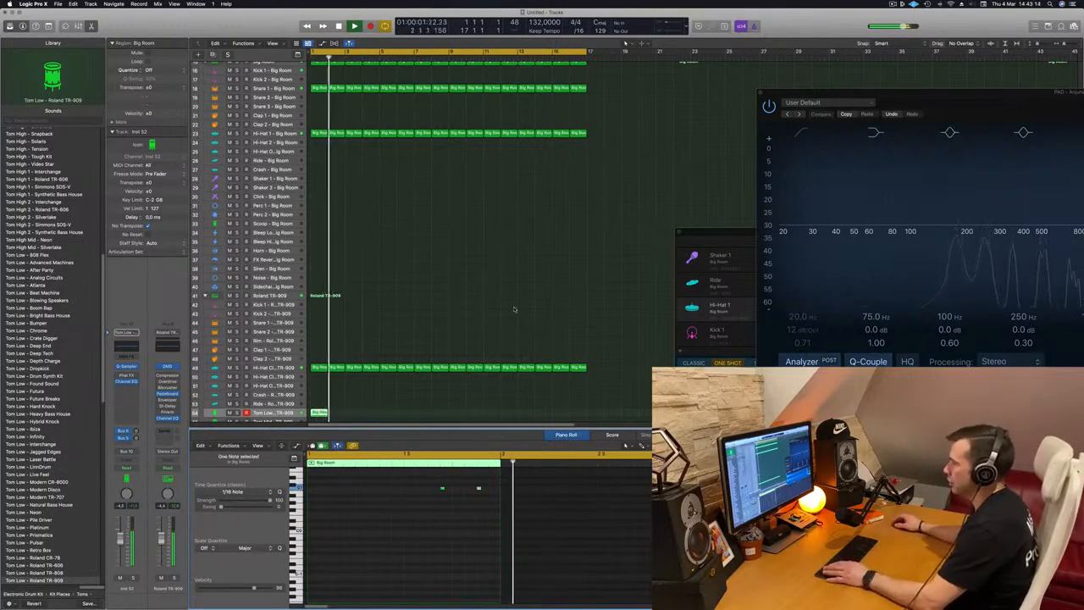
Move the looped tom fill region on the Tom Low track so it starts at bar 9
drag(319, 412, 463, 410)
shift+click(319, 413)
click(237, 408)
click(237, 407)
key(Return)
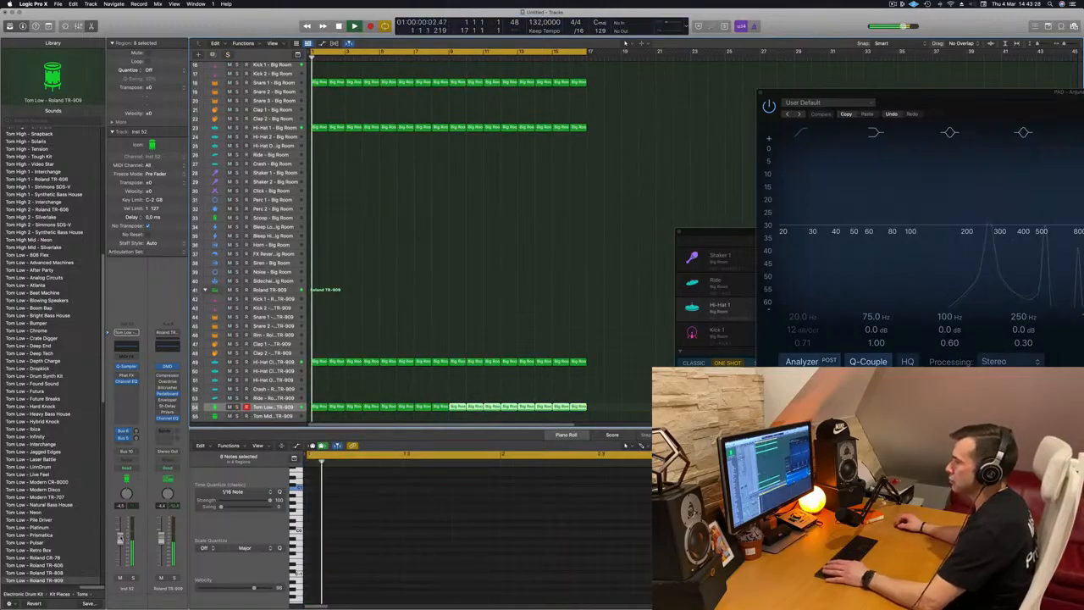
Lower the Tom Low track's volume fader slightly
drag(120, 539, 120, 543)
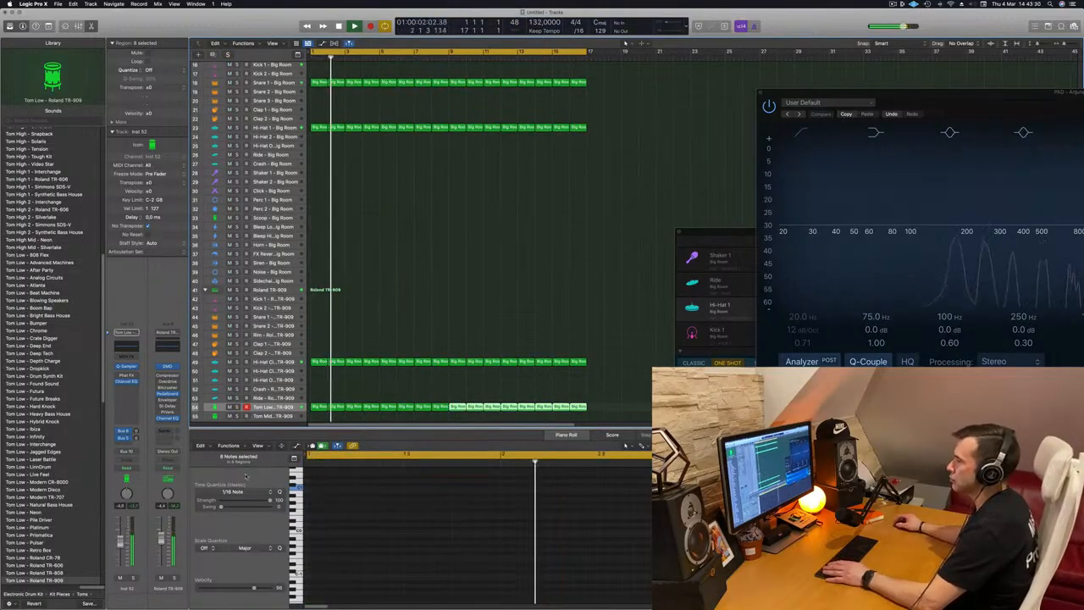
scroll(435, 356, up, 2)
scroll(426, 341, down, 3)
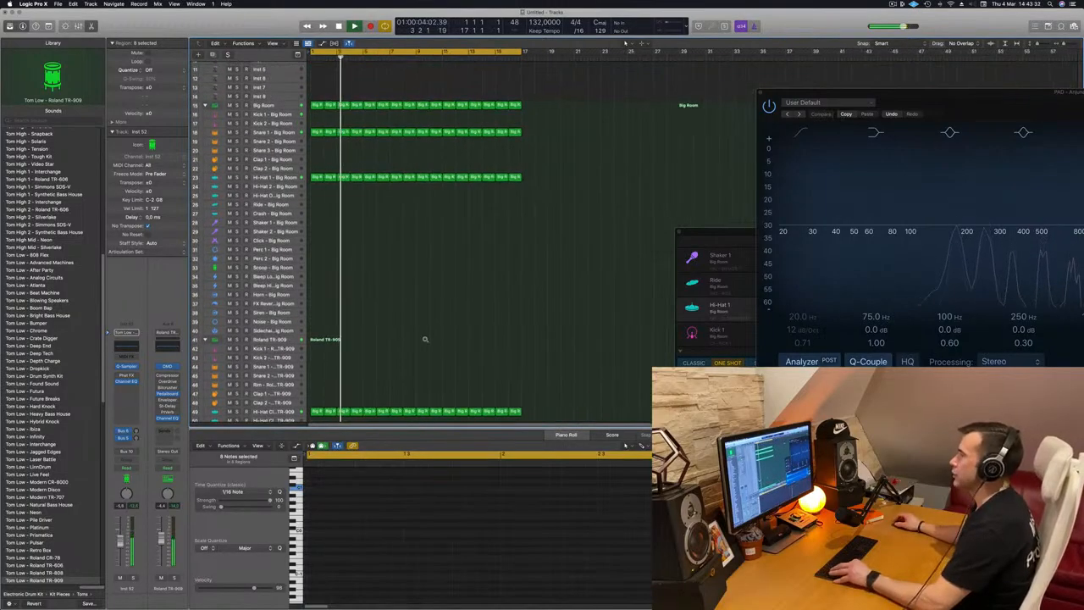
scroll(425, 340, down, 4)
scroll(425, 340, down, 2)
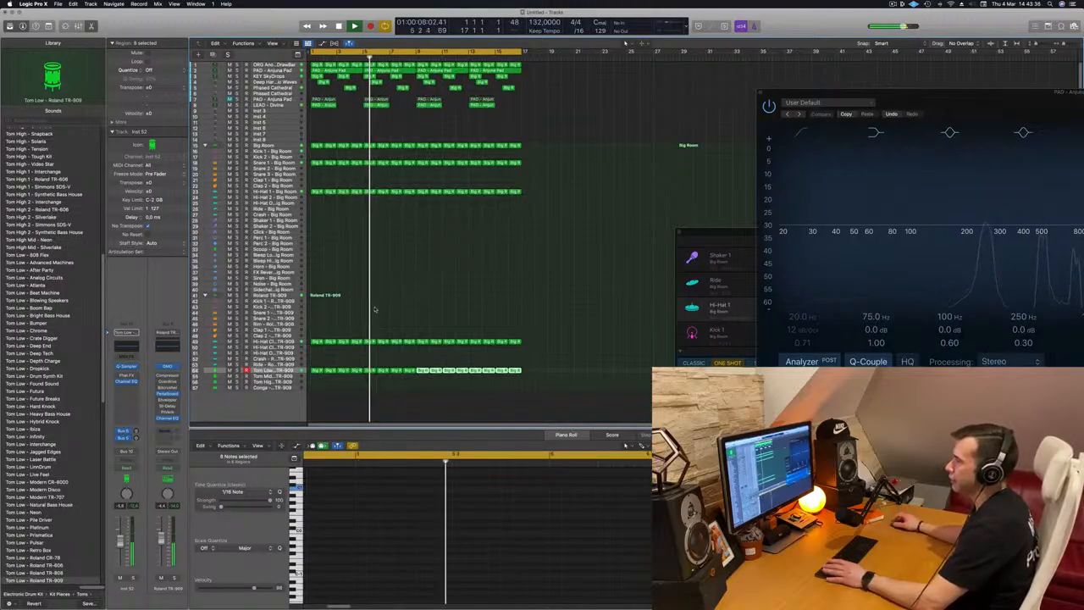
key(Return)
Copy the first Snare 1 Big Room region onto the Snare 1 TR-909 track and delete its first note
click(317, 164)
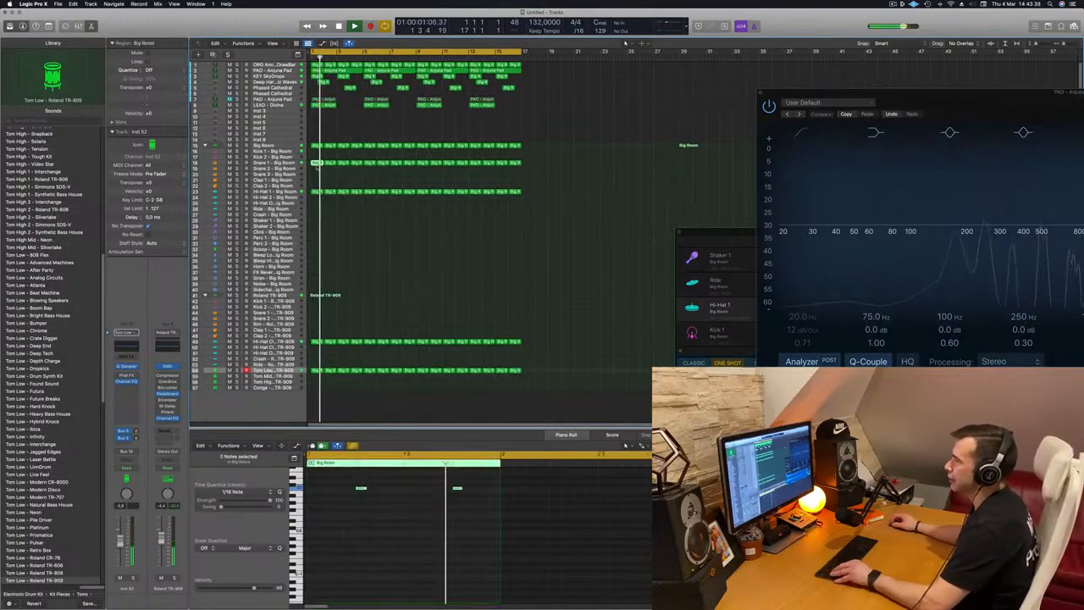
drag(317, 163, 314, 318)
drag(326, 475, 377, 510)
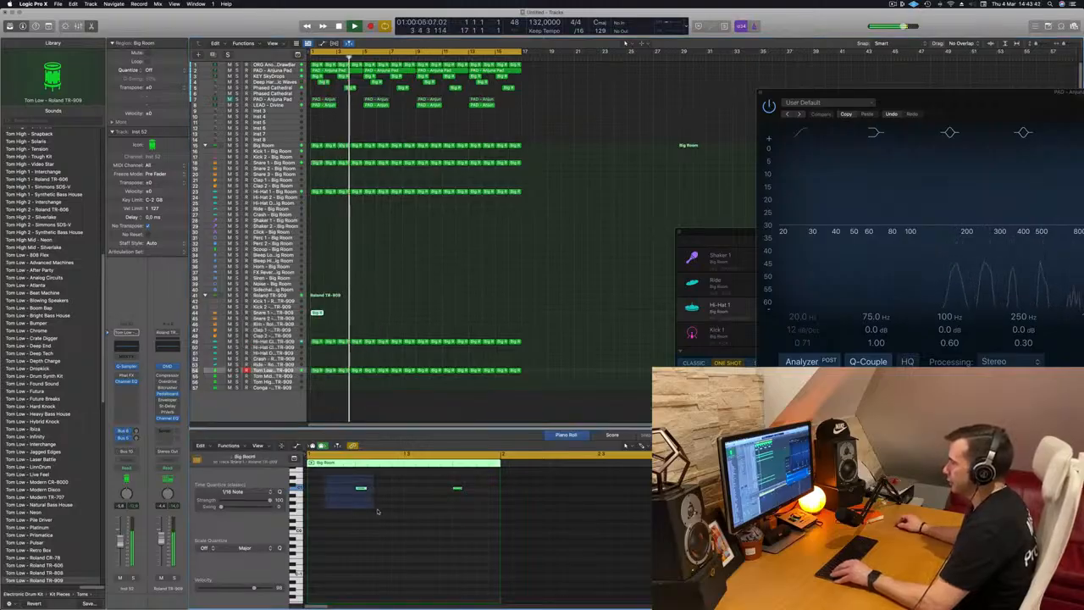
key(Delete)
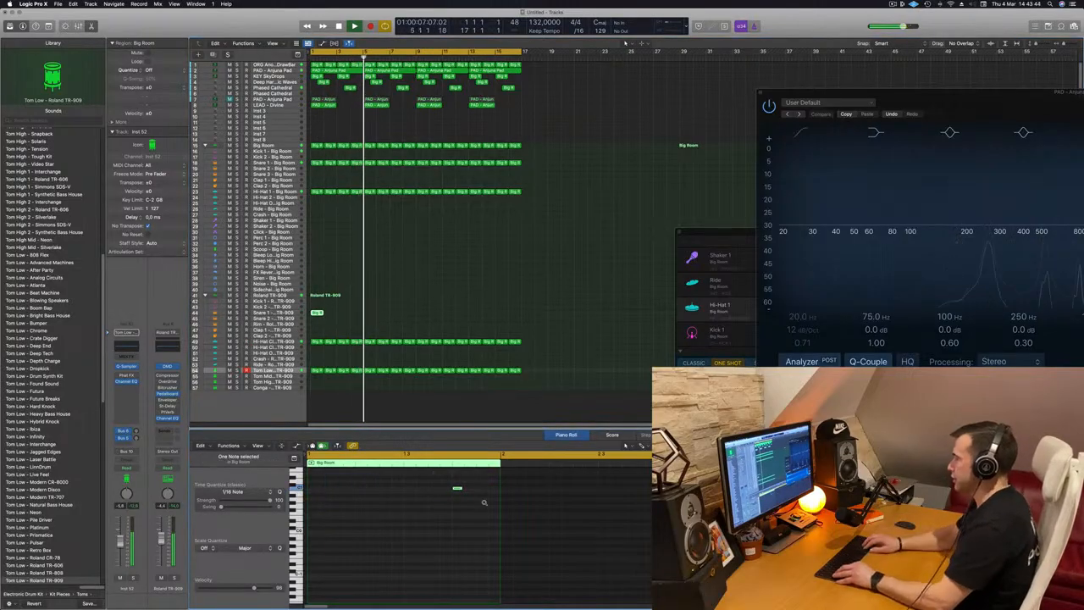
Repeat the snare region several times and copy the repeats onward along the Snare 1 TR-909 track
key(Return)
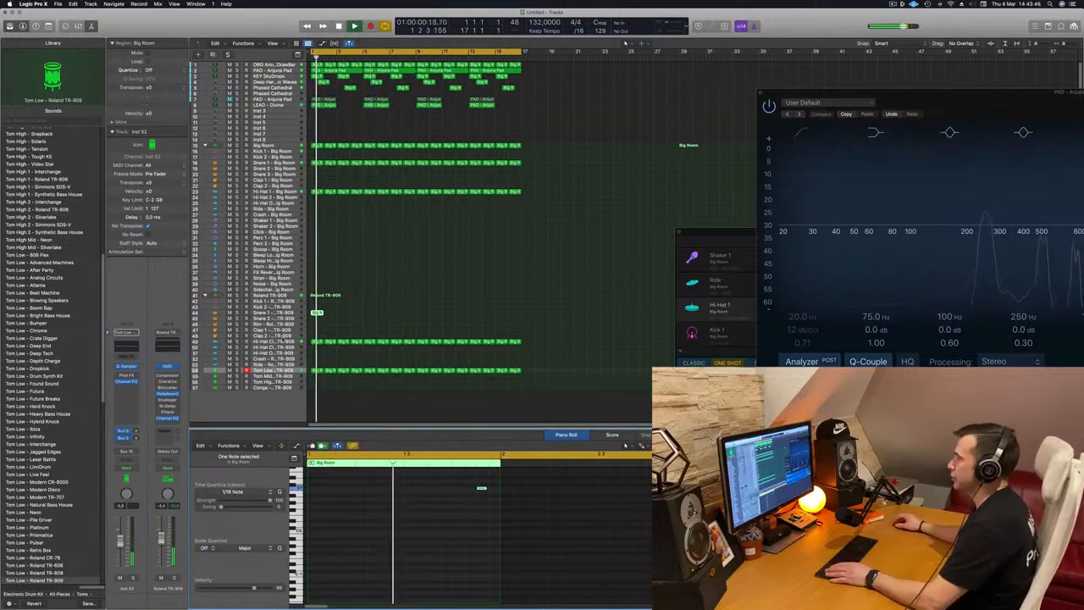
key(Return)
click(319, 312)
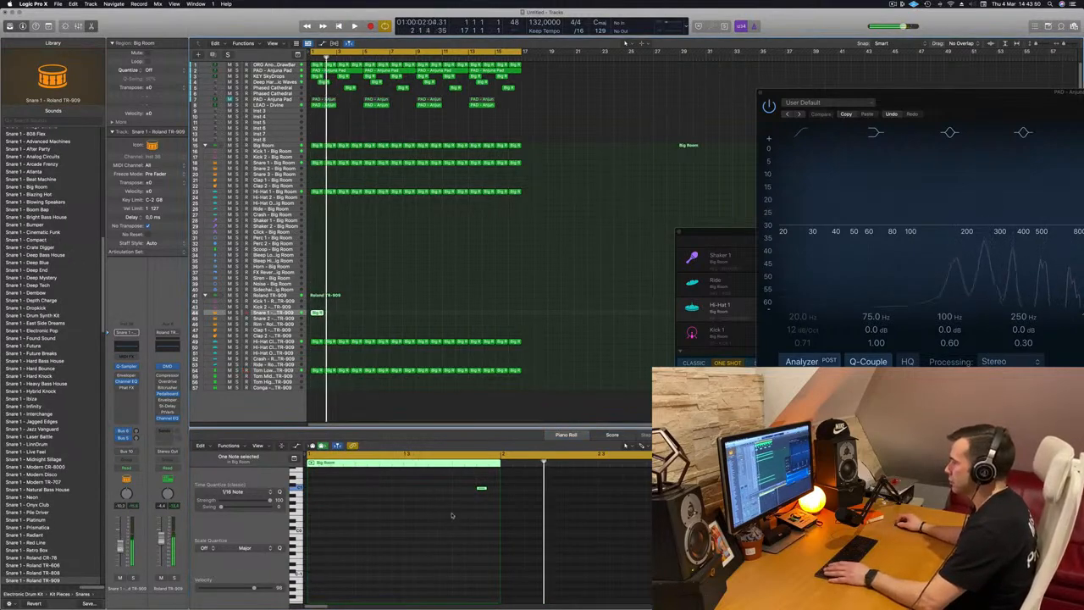
key(Return)
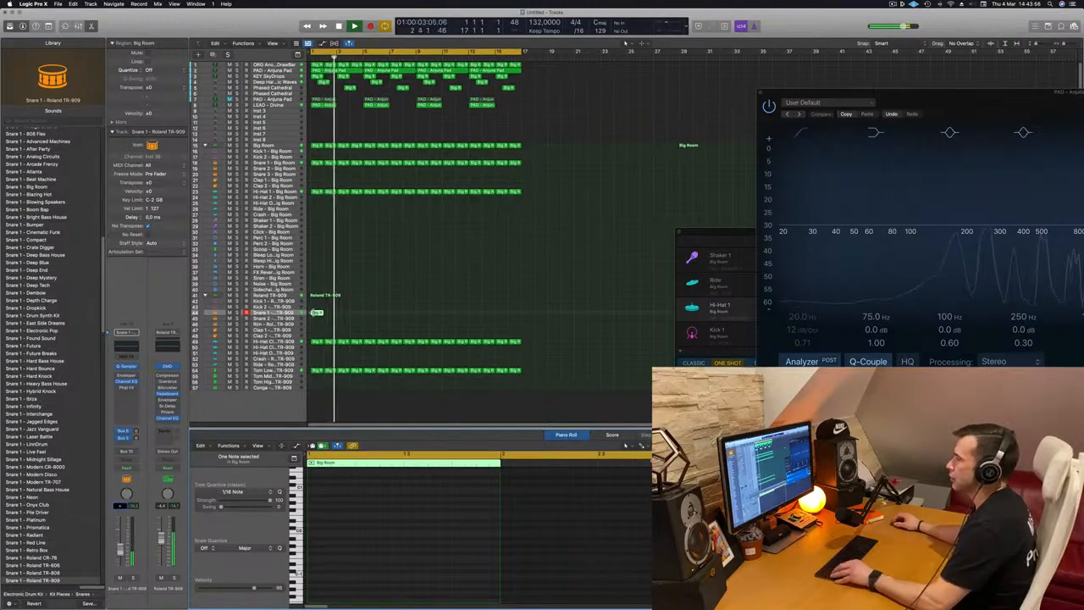
key(super+r)
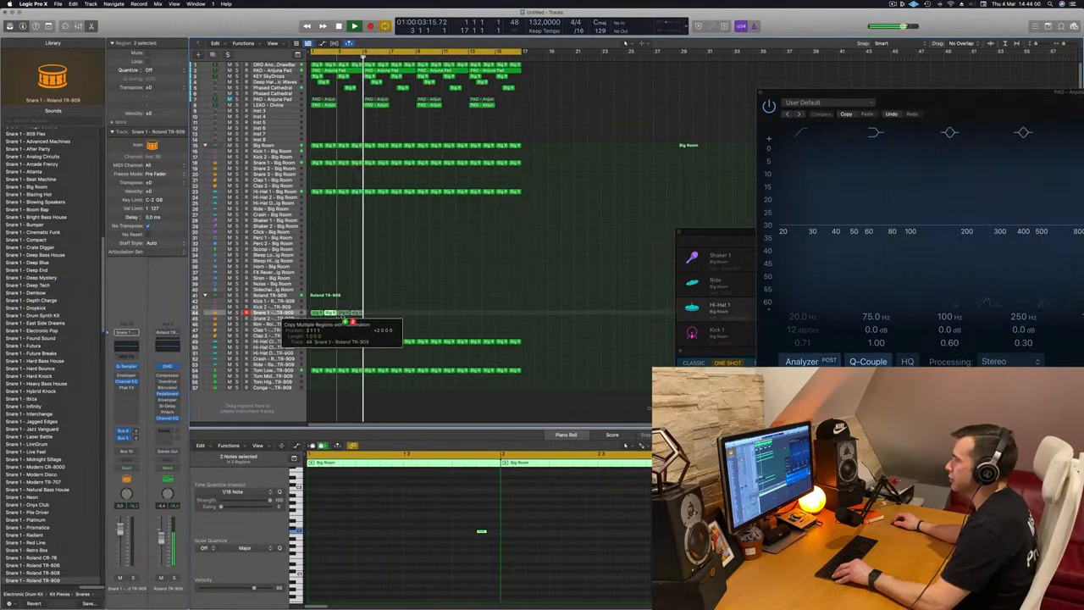
key(super+r)
key(super+r)
mouse_move(441, 316)
mouse_down()
mouse_move(312, 312)
mouse_move(423, 314)
mouse_up()
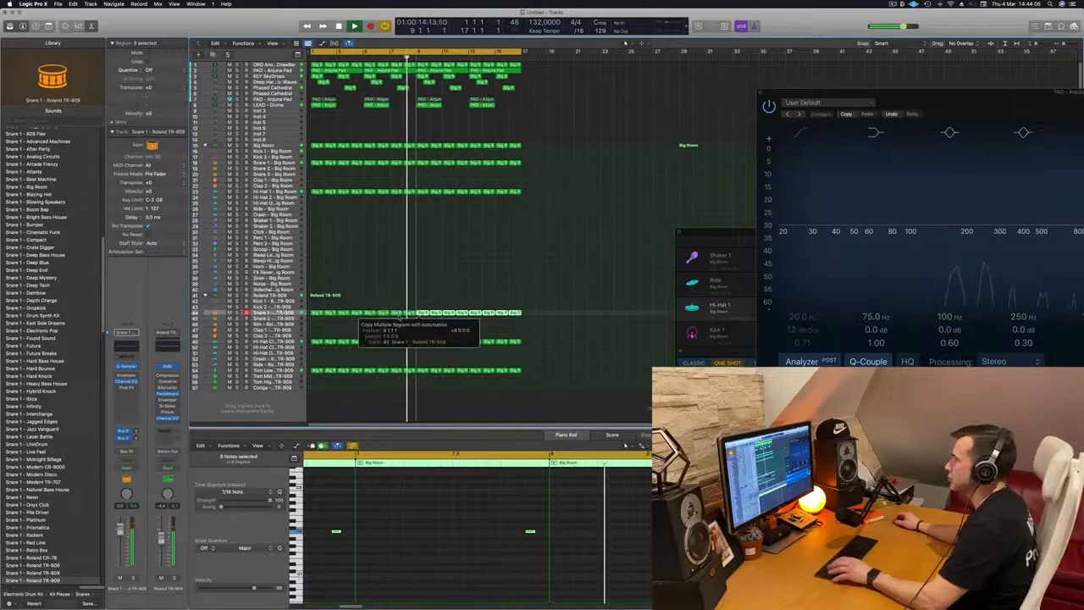
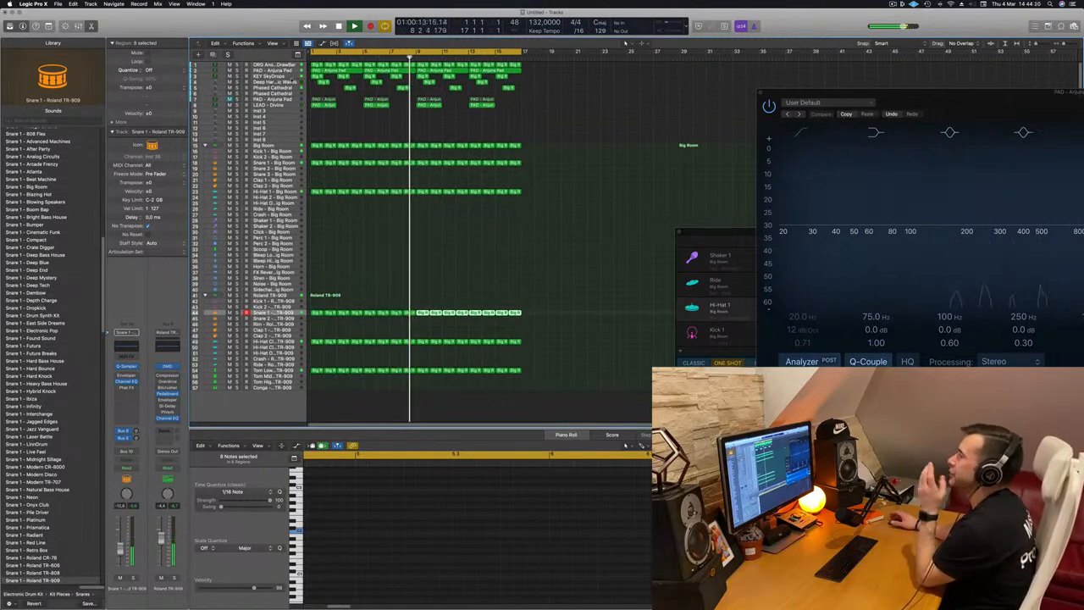
Duplicate the KEY SkyDrops track and move the new track down below the LEAD - Divine track
click(337, 121)
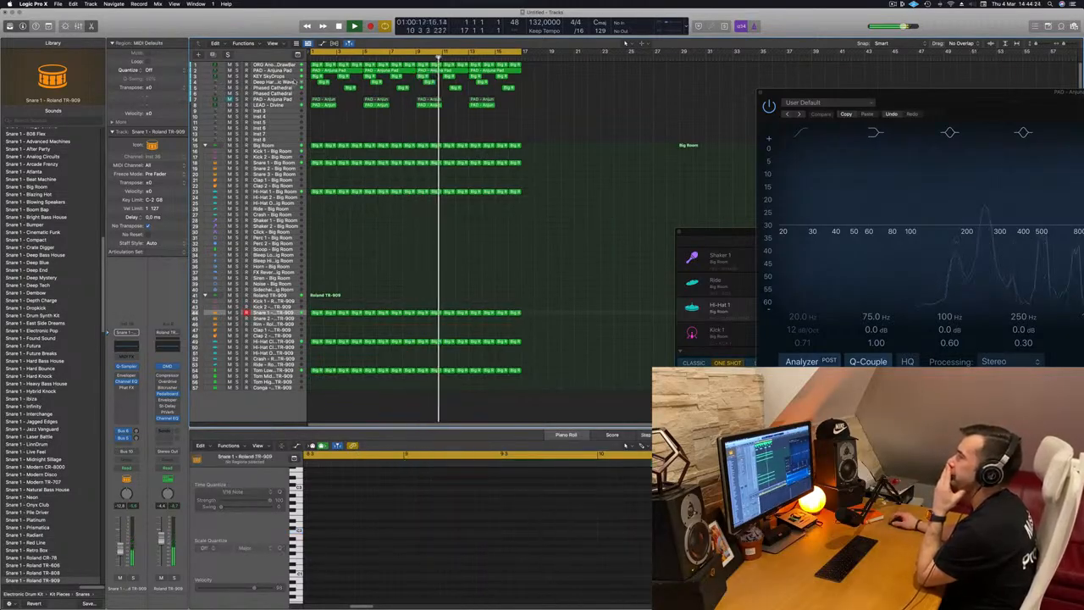
click(288, 76)
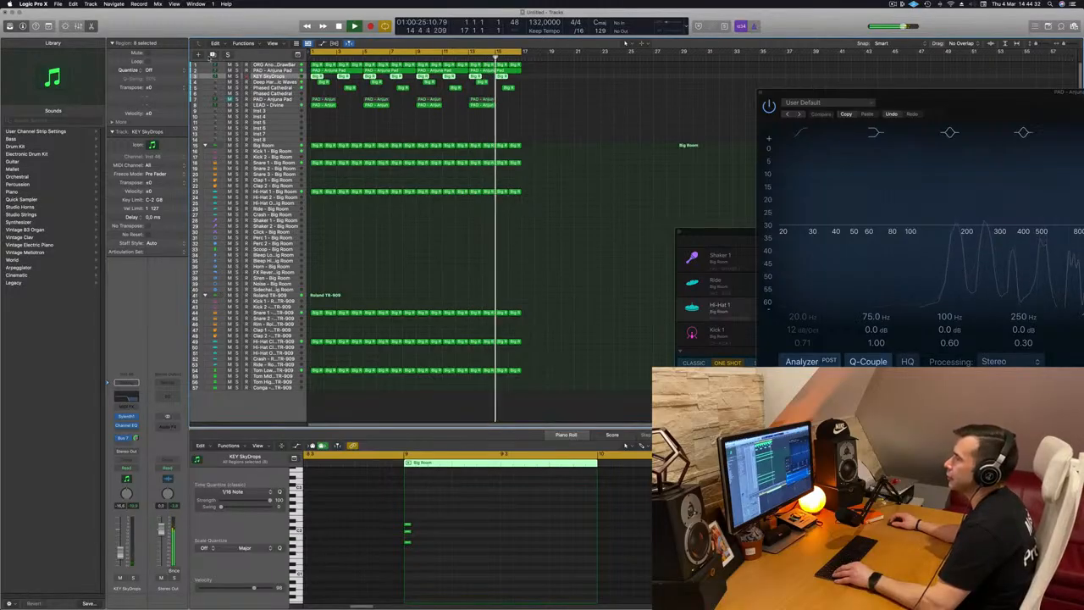
key(super+d)
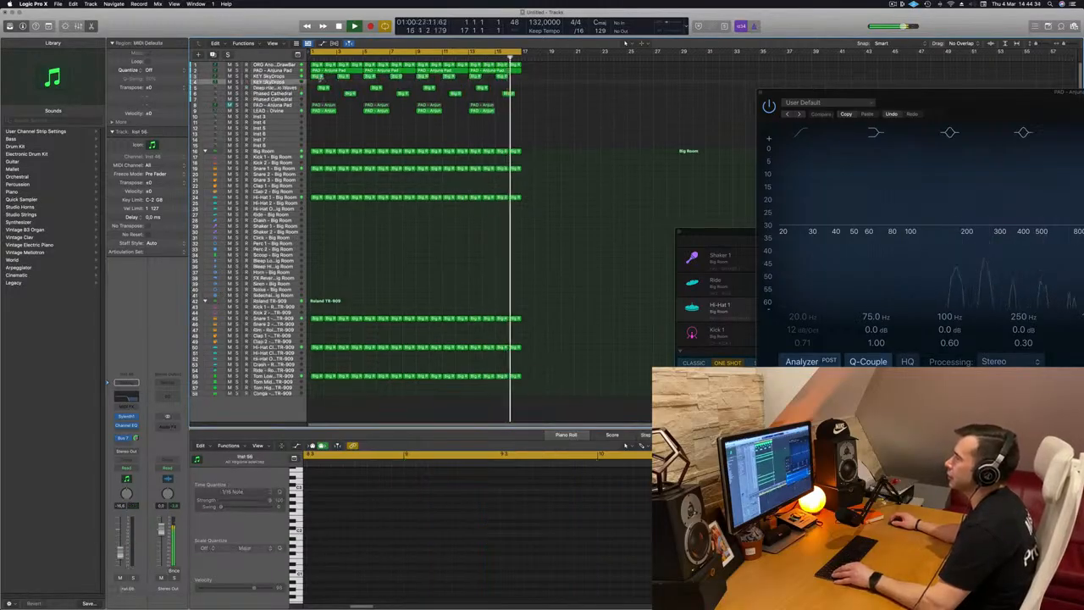
click(319, 76)
drag(290, 83, 291, 114)
scroll(322, 127, right, 5)
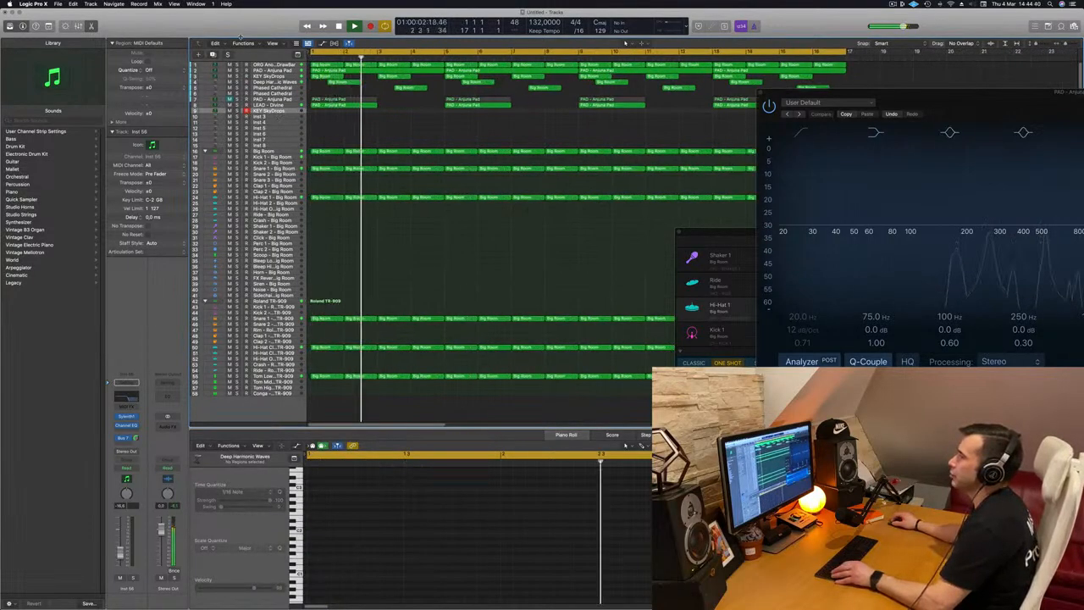
Enlarge the new track's height and copy the first KEY SkyDrops region onto it at the song start
key(ctrl+alt+super+t)
drag(291, 136, 290, 191)
key(Return)
click(325, 100)
drag(322, 98, 315, 157)
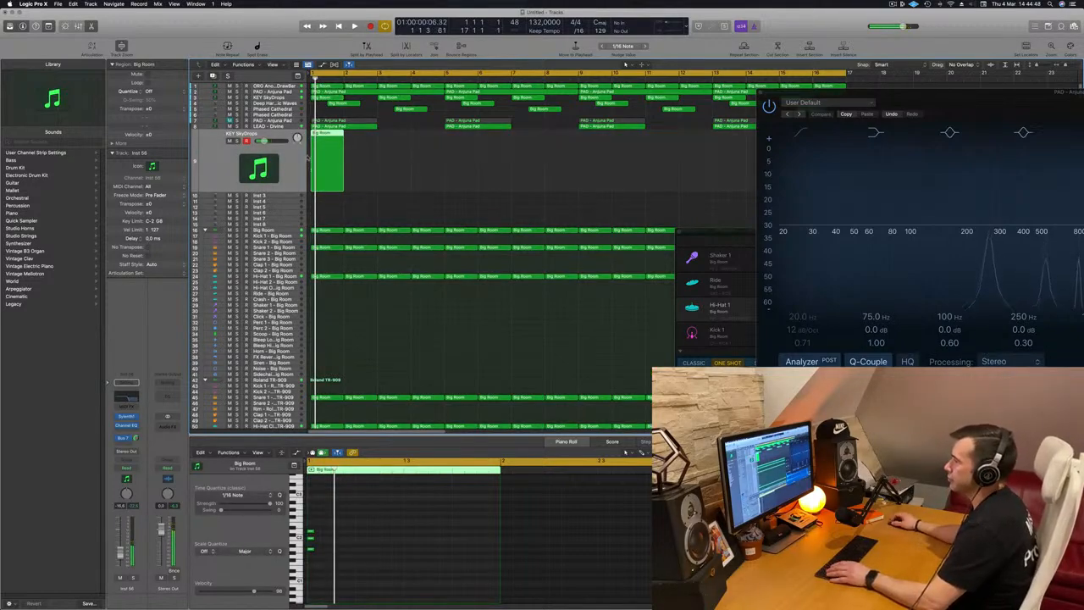
Solo and play the new track, and switch off the high-cut band in its Channel EQ
key(space)
key(s)
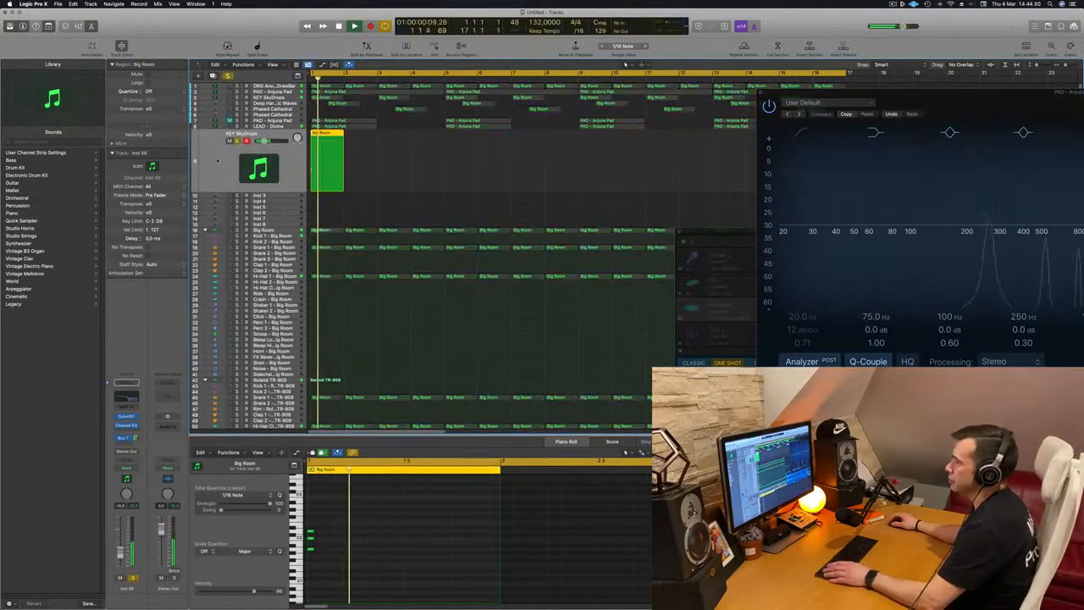
click(126, 425)
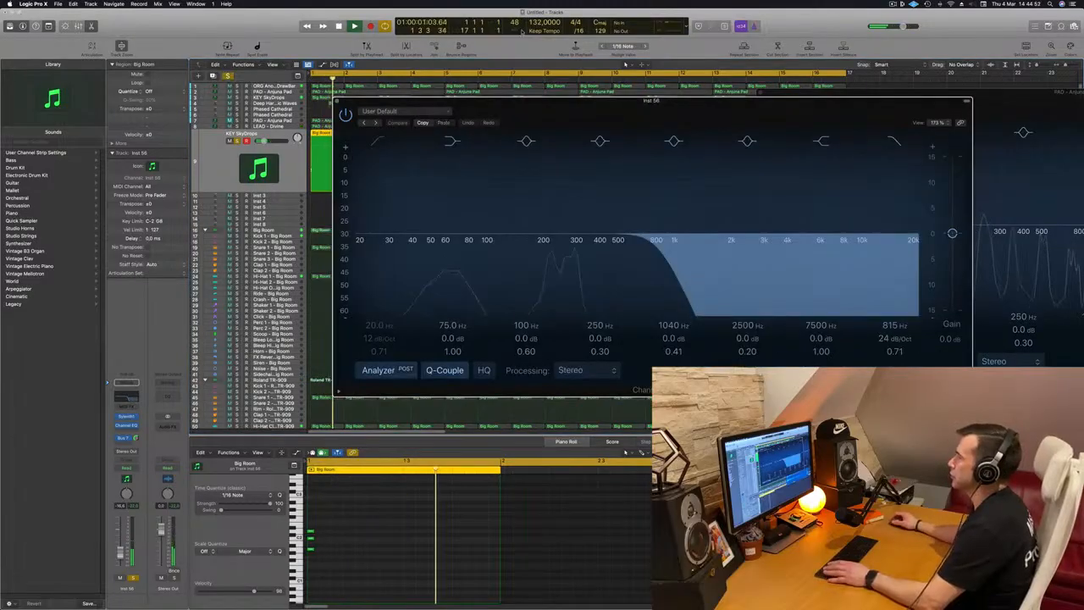
click(894, 141)
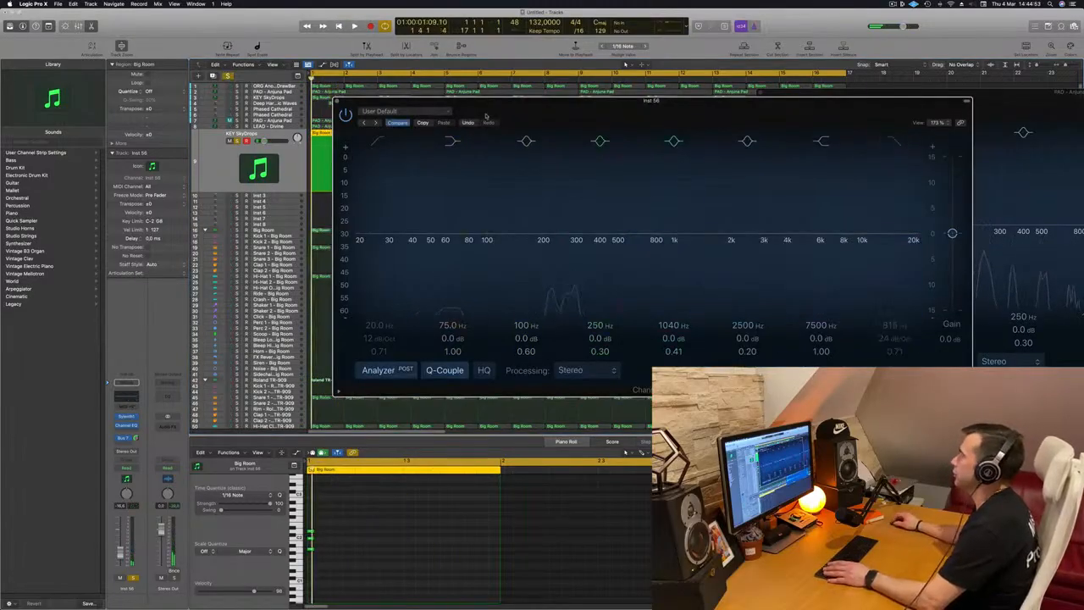
click(338, 101)
key(space)
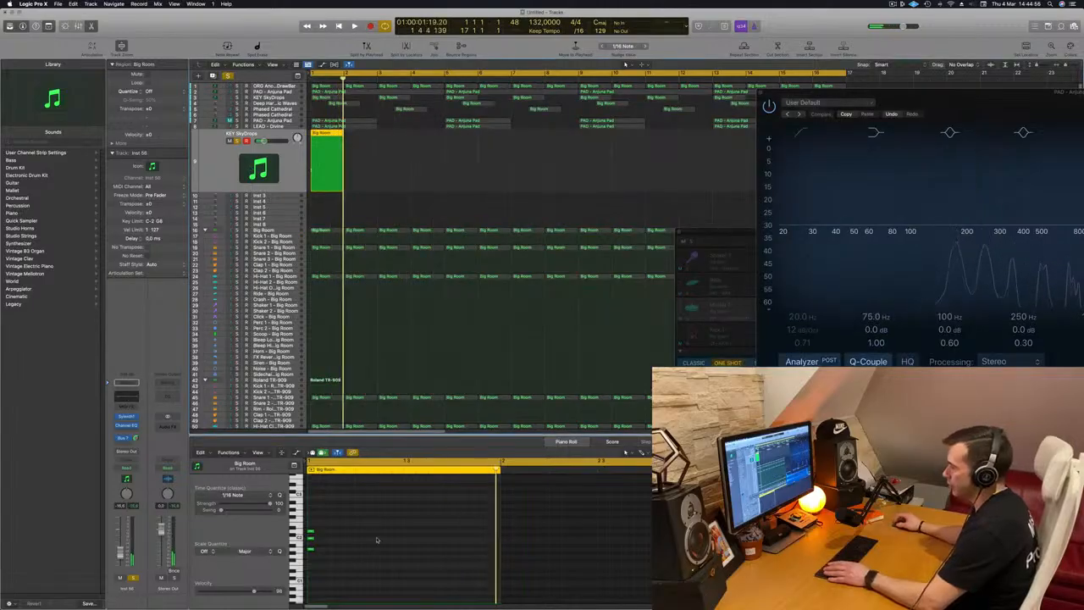
Select the three chord notes in the region and play it back
drag(361, 518, 298, 578)
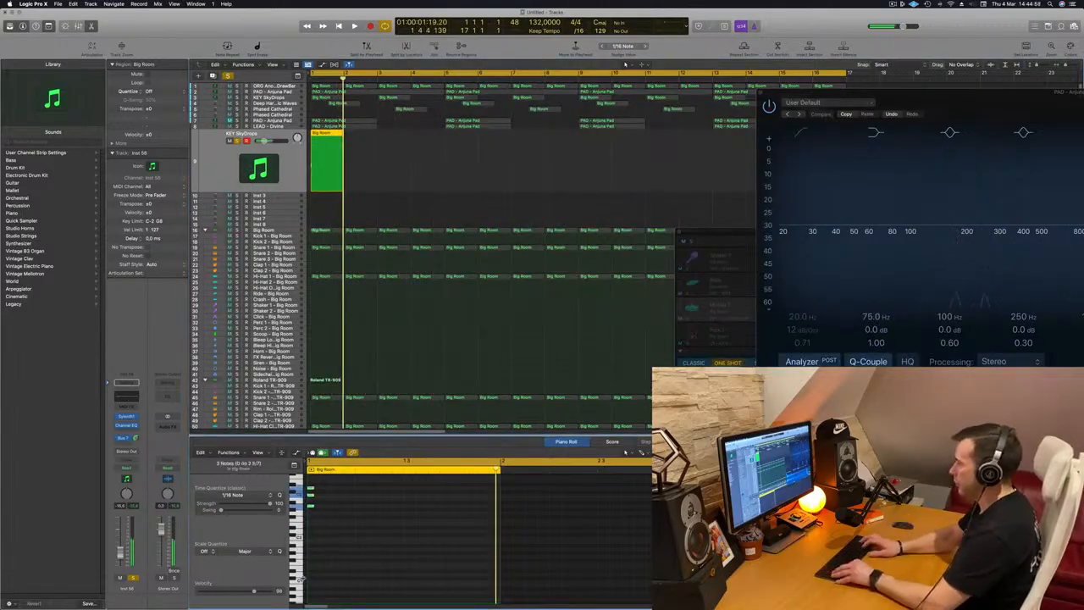
key(space)
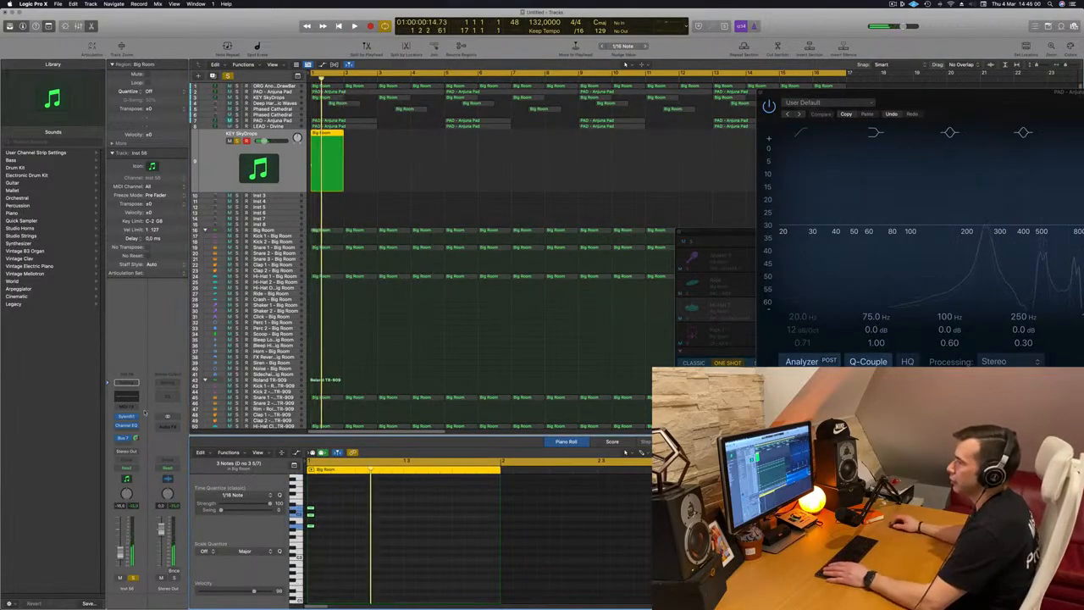
Open the track's Sylenth1, load another preset bank and choose the LEAD - 80's Cop preset
click(125, 417)
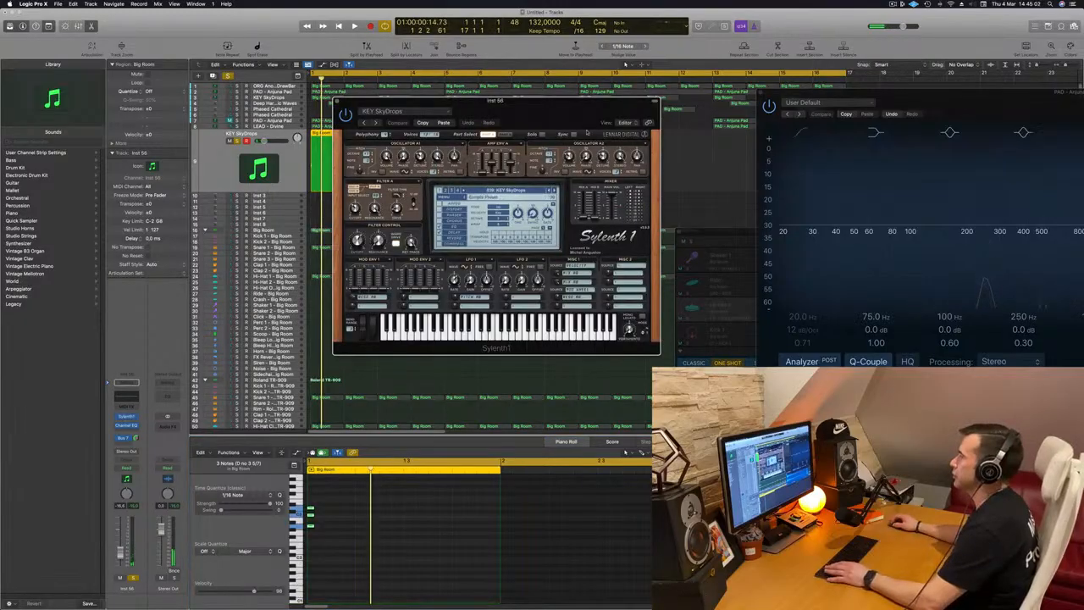
click(445, 197)
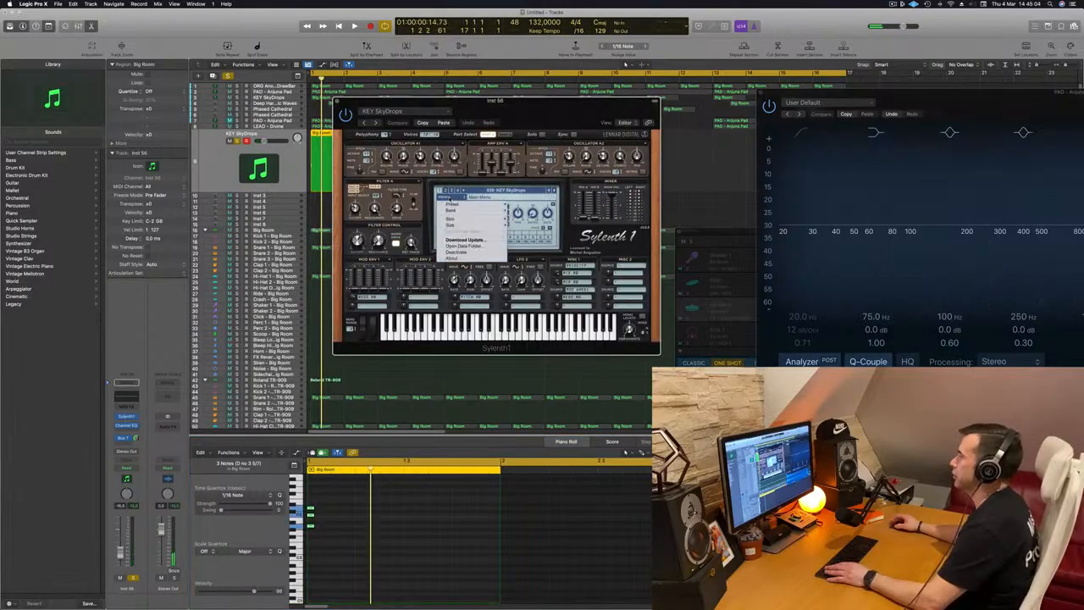
mouse_move(471, 223)
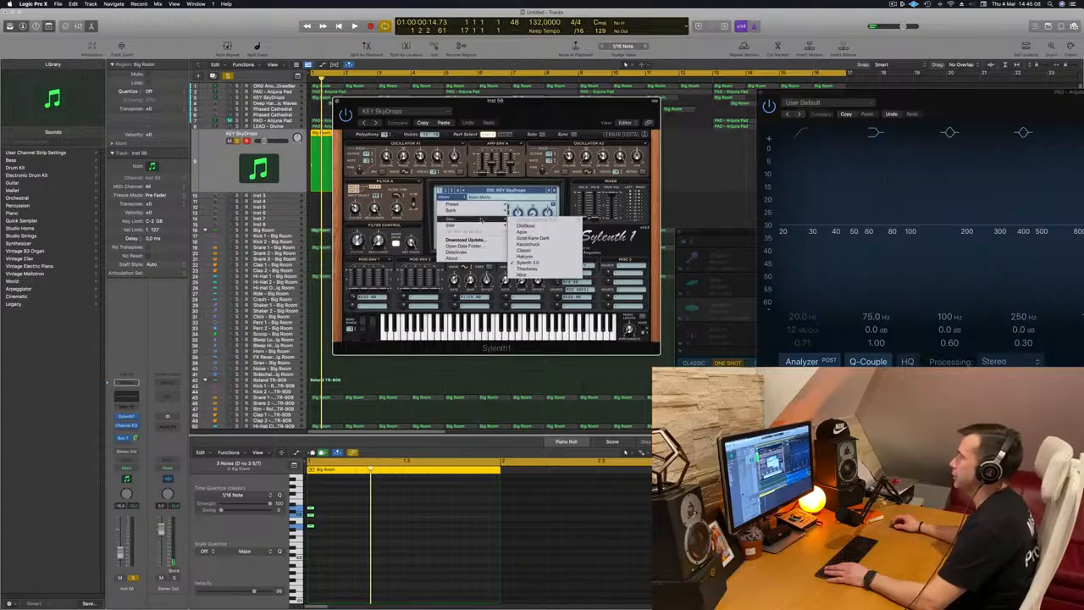
mouse_move(539, 212)
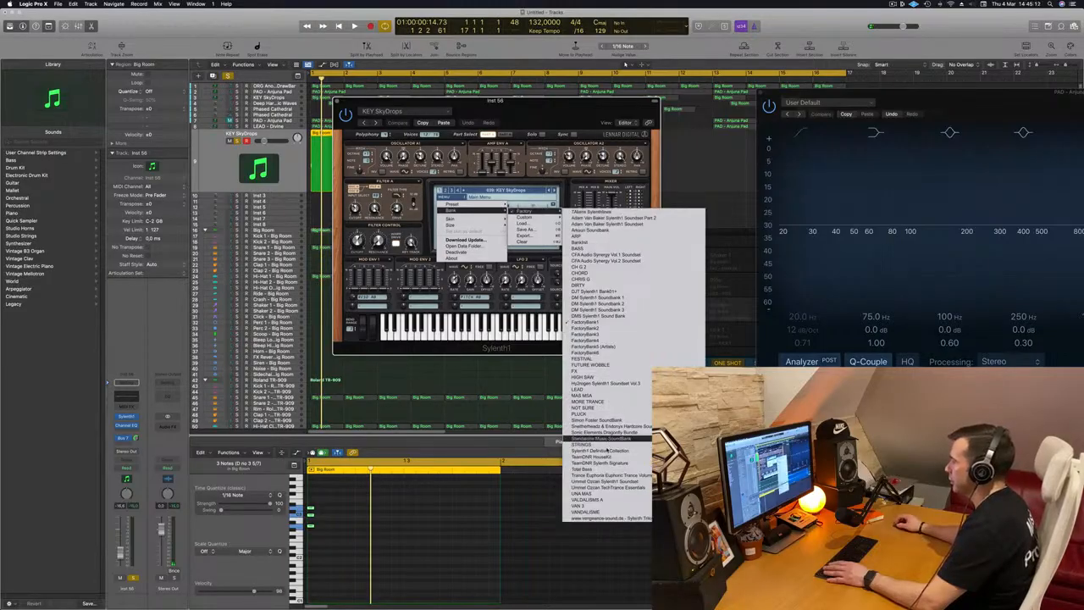
click(608, 450)
click(510, 193)
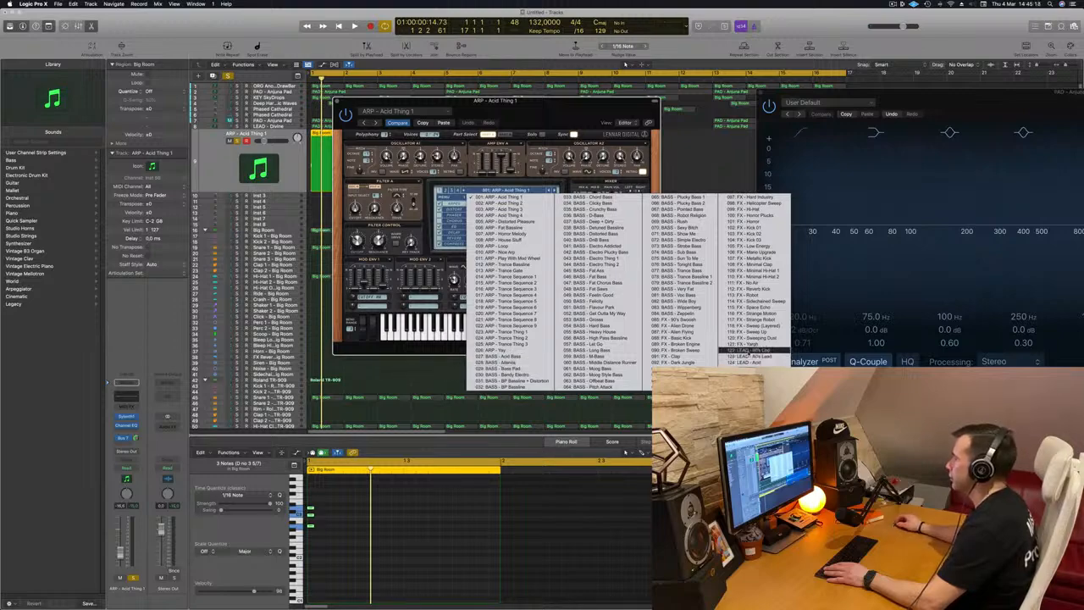
click(741, 349)
key(space)
drag(582, 109, 820, 144)
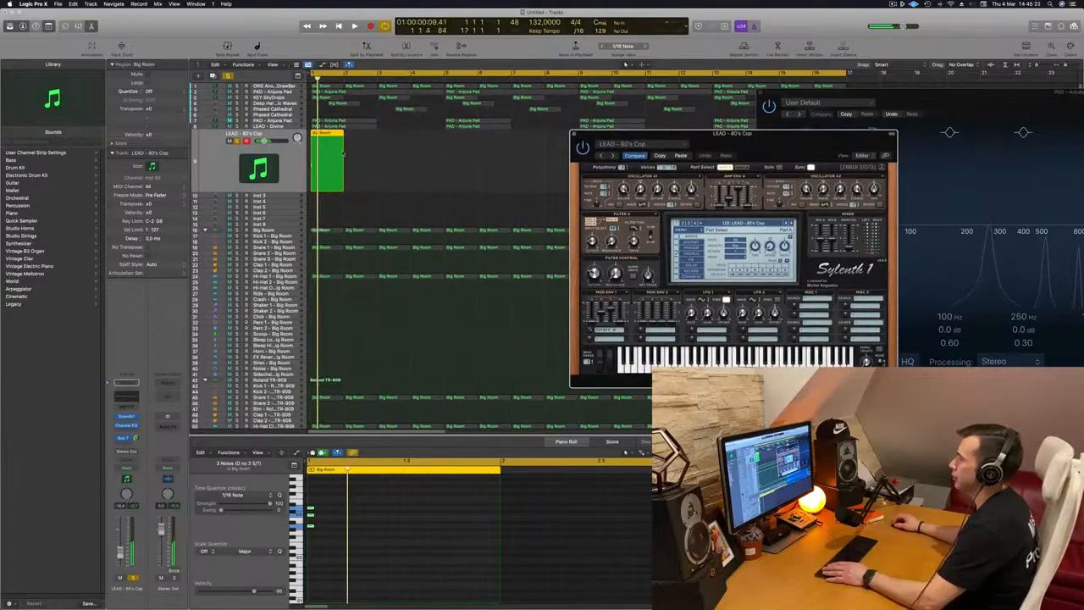
Audition successive Sylenth1 presets while playing the region
key(space)
click(792, 224)
key(space)
key(space)
click(792, 224)
key(space)
key(space)
click(793, 224)
key(space)
key(space)
click(793, 223)
key(space)
key(space)
click(792, 223)
key(space)
key(space)
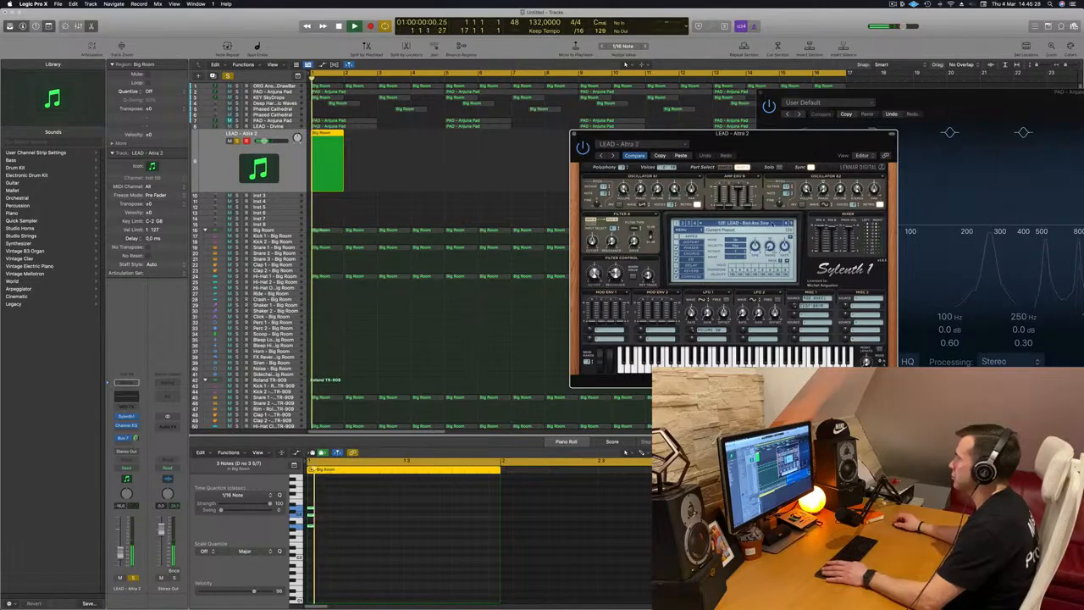
Pick presets from the Sylenth1 program list, settling on LEAD - Brazil 1
click(744, 223)
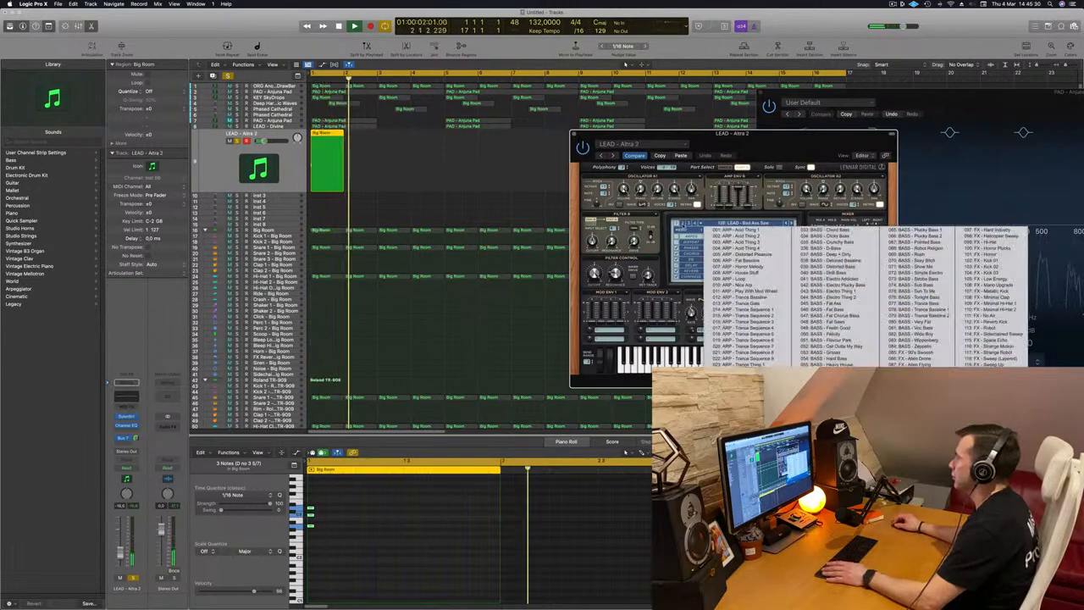
click(683, 224)
click(739, 223)
click(738, 231)
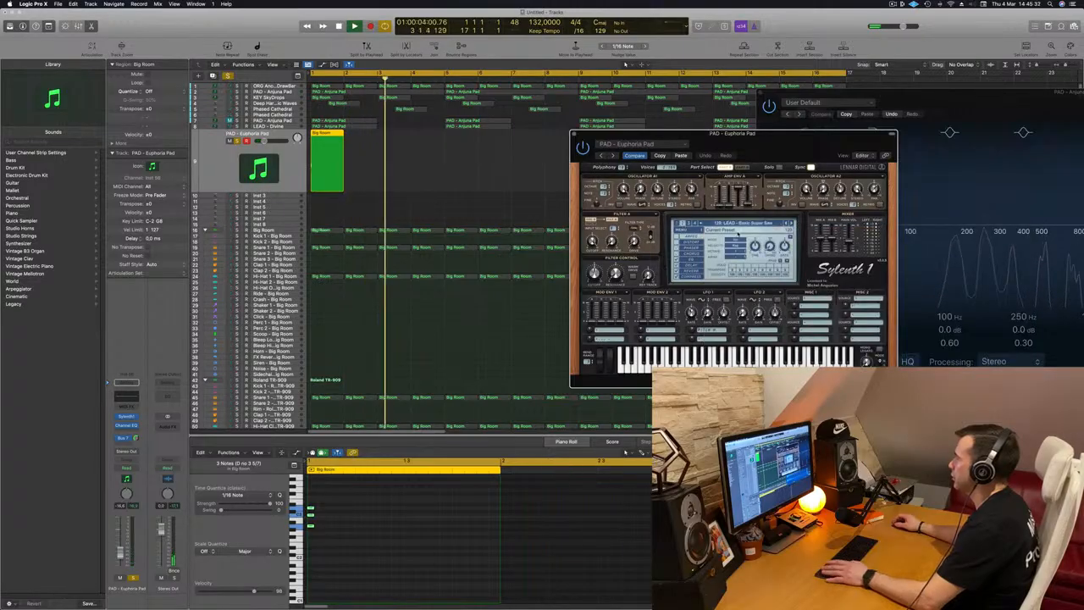
drag(774, 143, 694, 130)
click(712, 210)
click(712, 210)
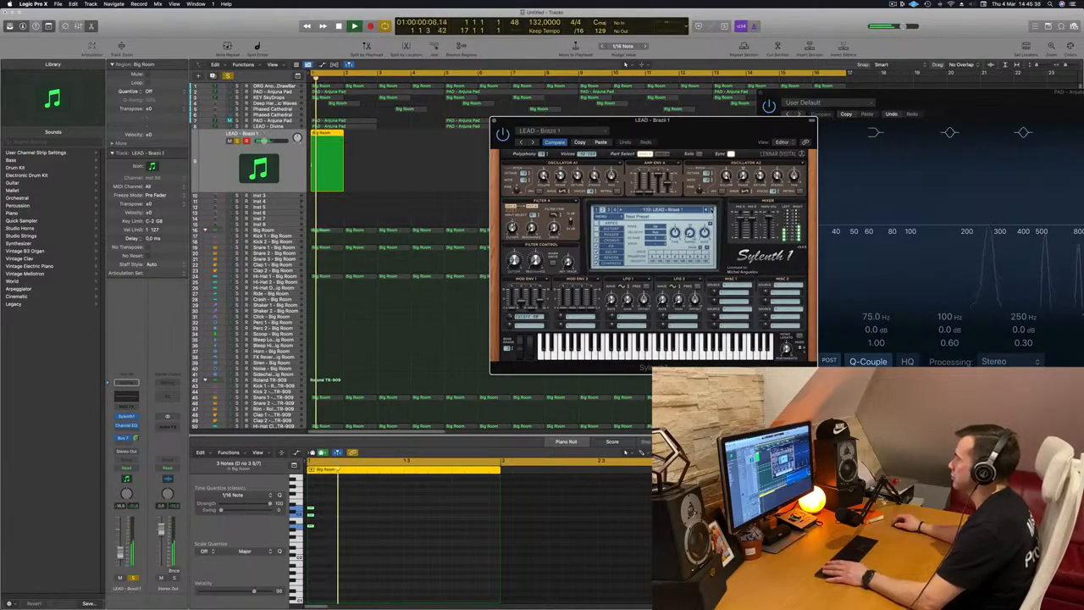
drag(714, 129, 855, 130)
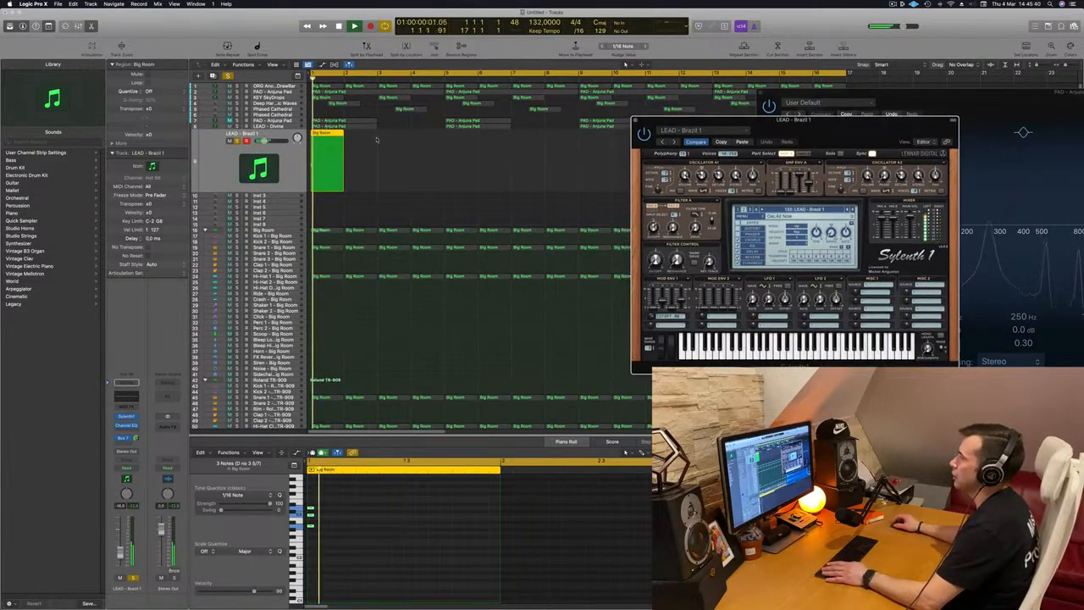
Copy the lead region one bar later on the same track and select both regions
drag(326, 135, 360, 136)
scroll(337, 519, up, 4)
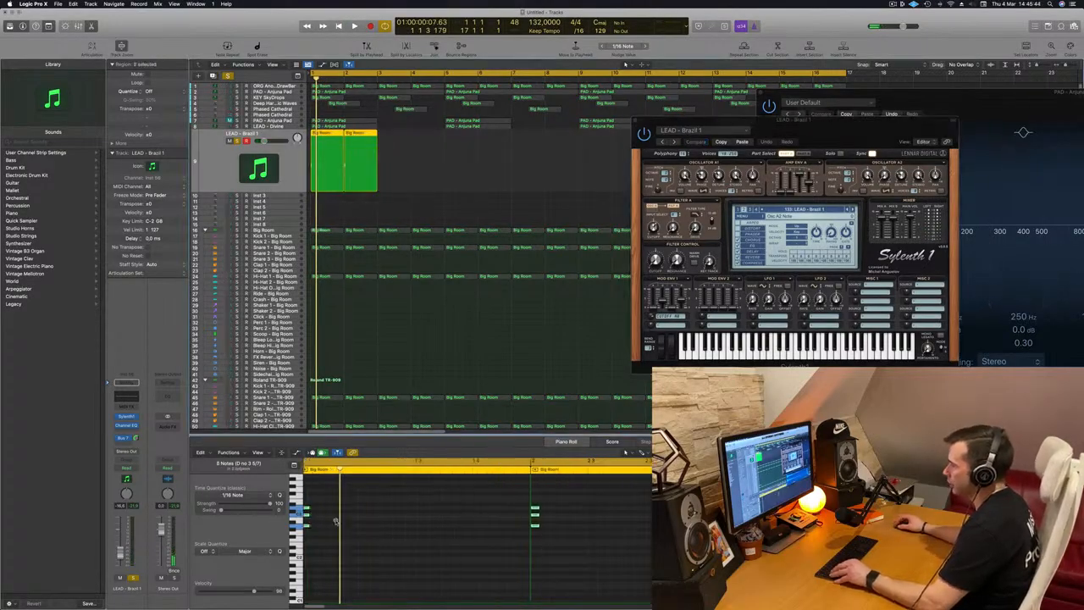
key(super+a)
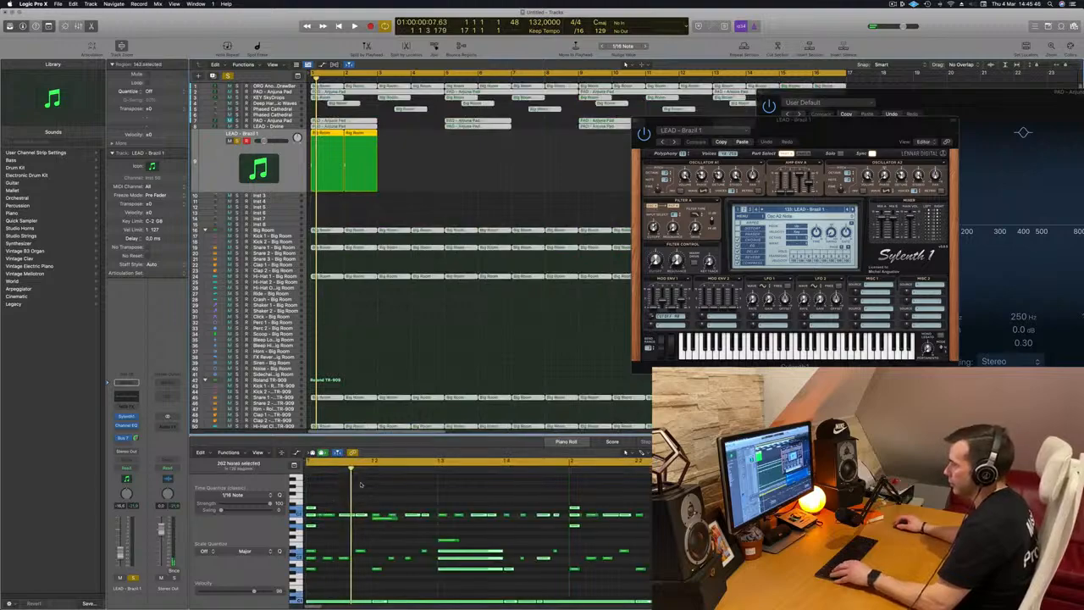
click(434, 145)
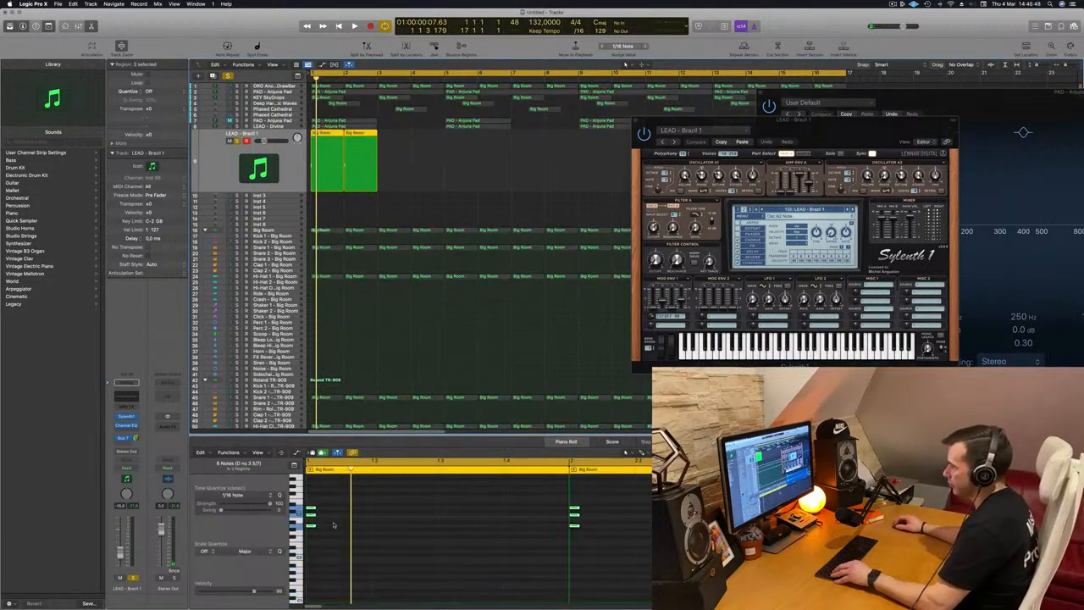
Copy the three-note chord forward twice in both regions to build a repeating rhythm
drag(311, 512, 360, 513)
key(space)
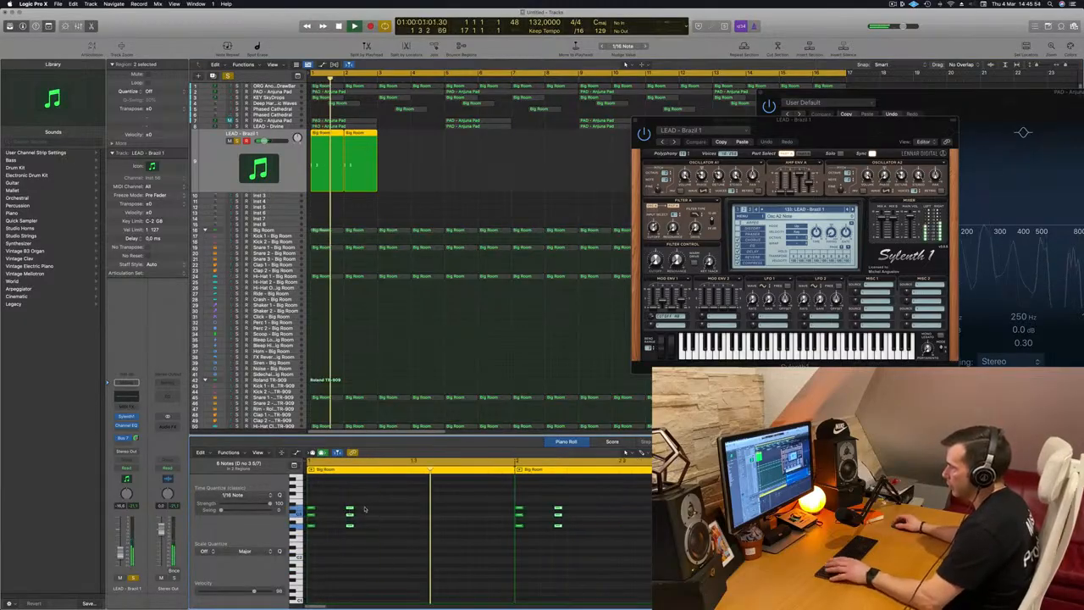
drag(349, 511, 388, 512)
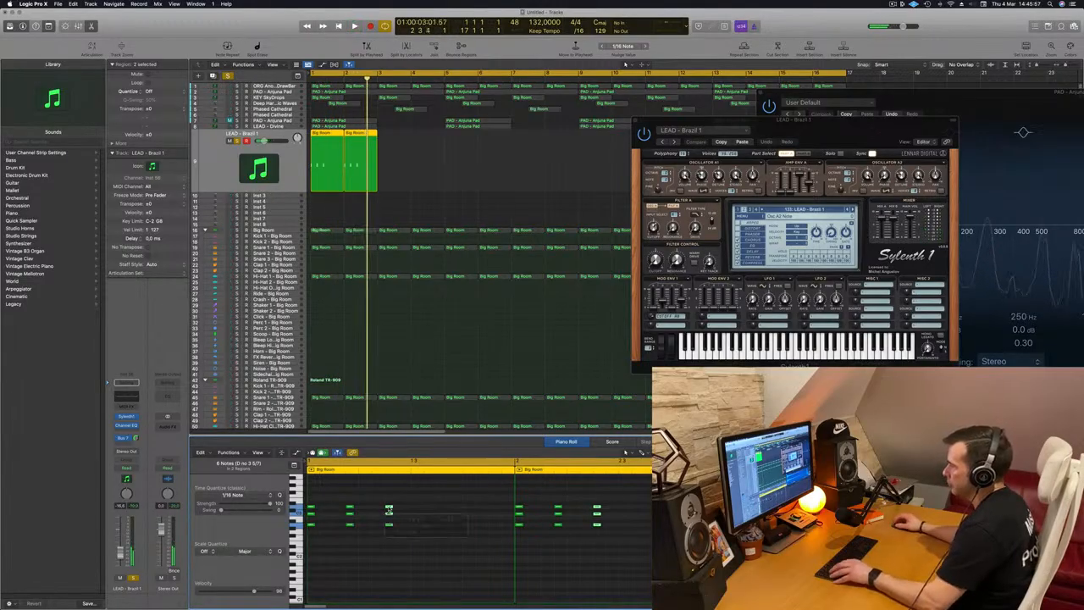
click(404, 511)
key(Return)
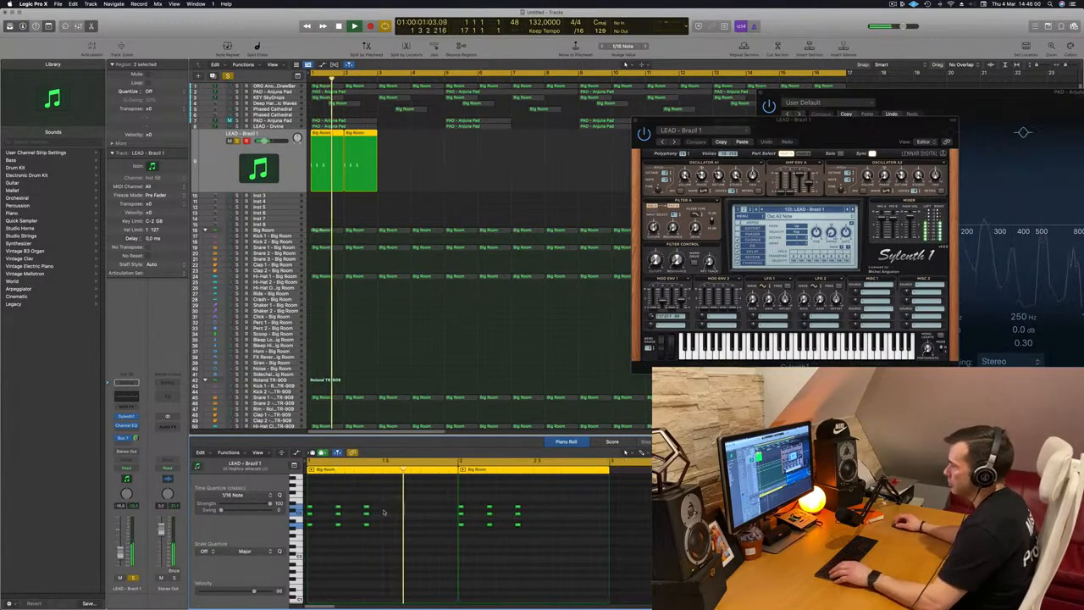
Copy all the chord notes forward again to fill the rest of both regions, then play back
key(super+a)
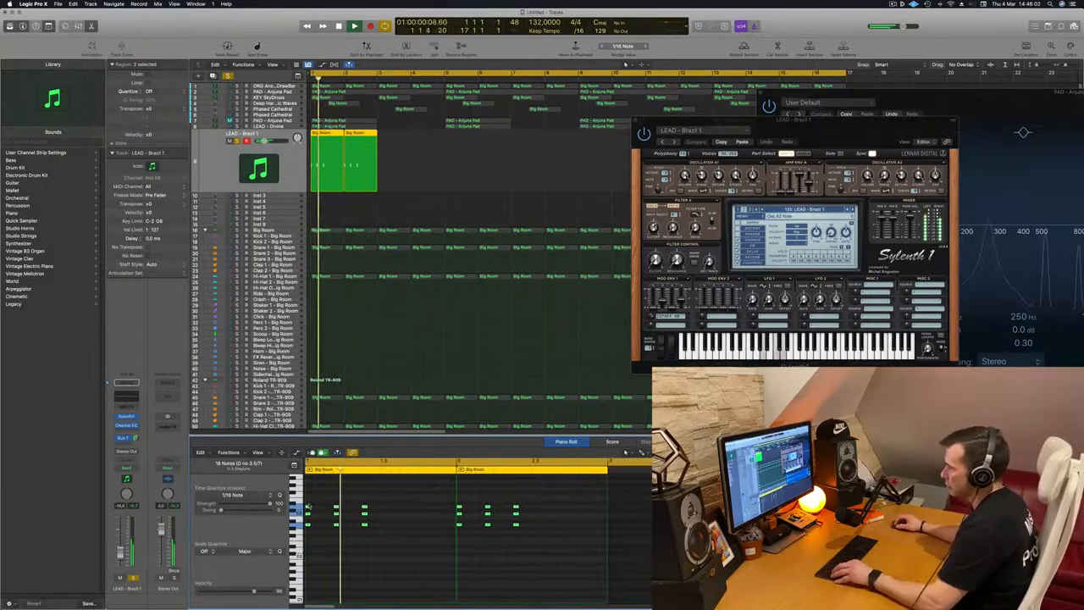
drag(306, 510, 384, 512)
key(Return)
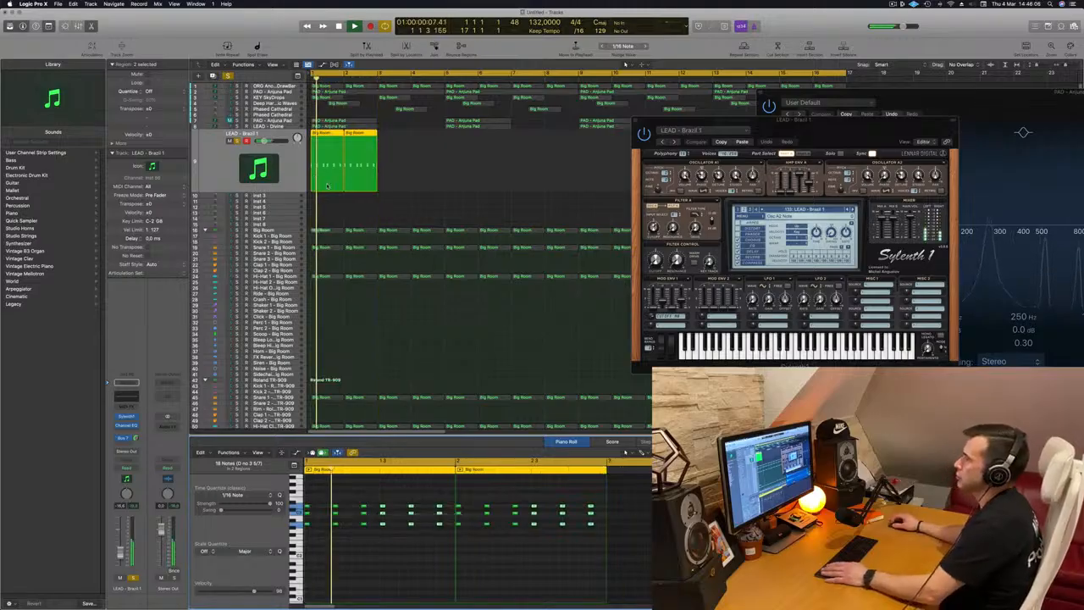
key(space)
key(space)
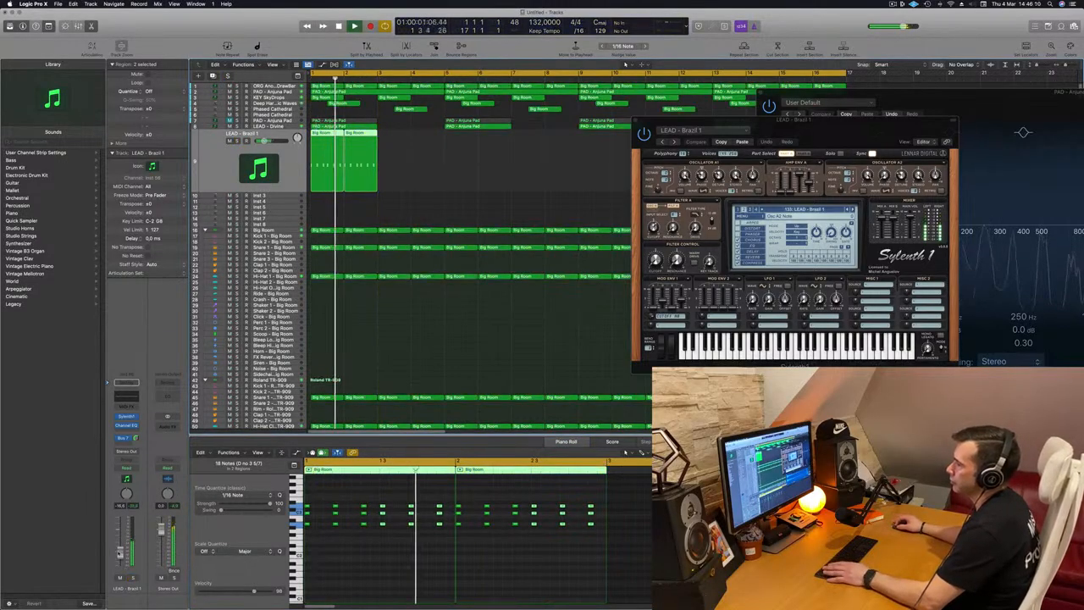
key(Return)
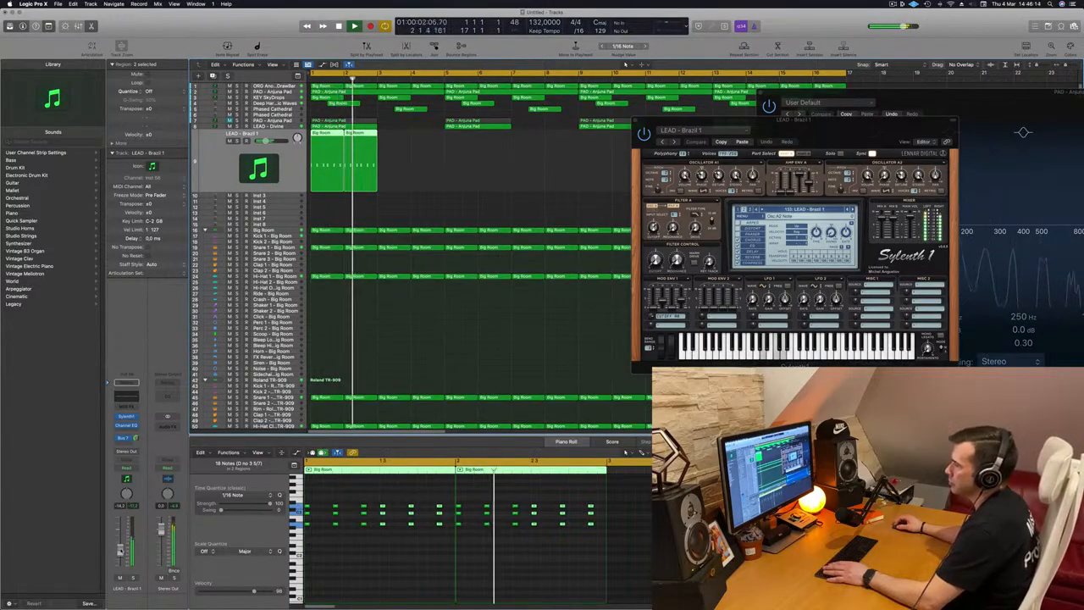
Repeat the two lead regions along the new track up to bar 17
drag(805, 119, 398, 293)
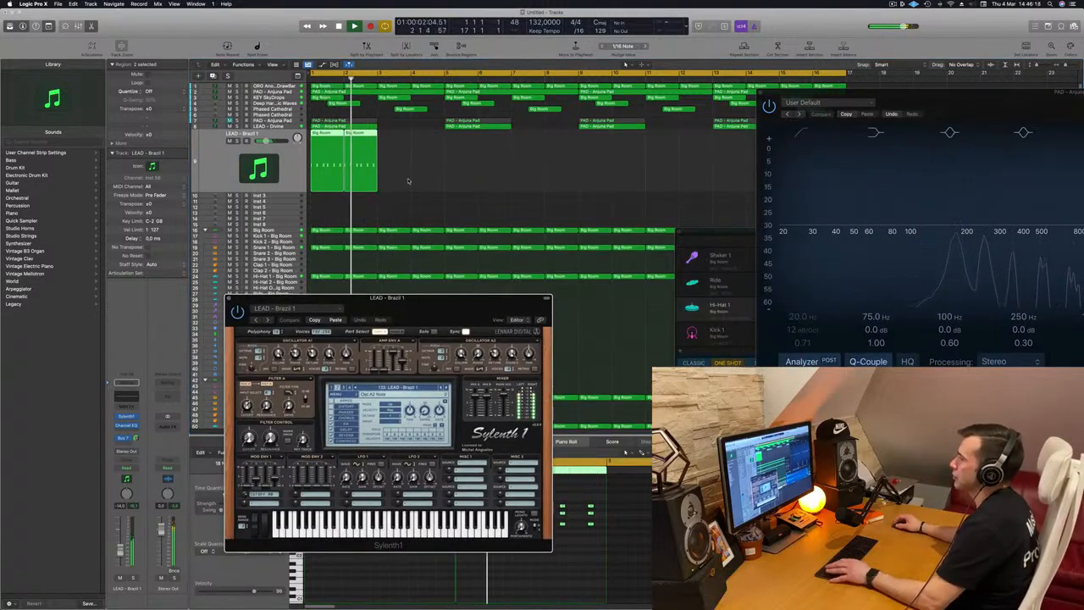
key(space)
scroll(408, 181, left, 2)
click(327, 132)
drag(321, 133, 373, 140)
drag(420, 173, 424, 148)
drag(344, 141, 537, 153)
key(space)
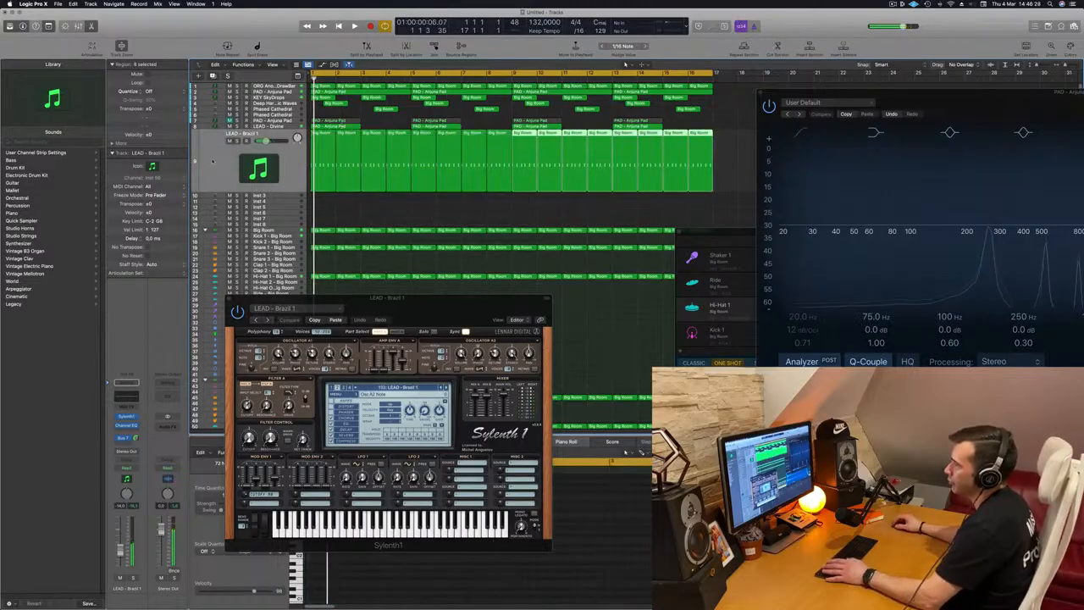
drag(435, 326, 510, 272)
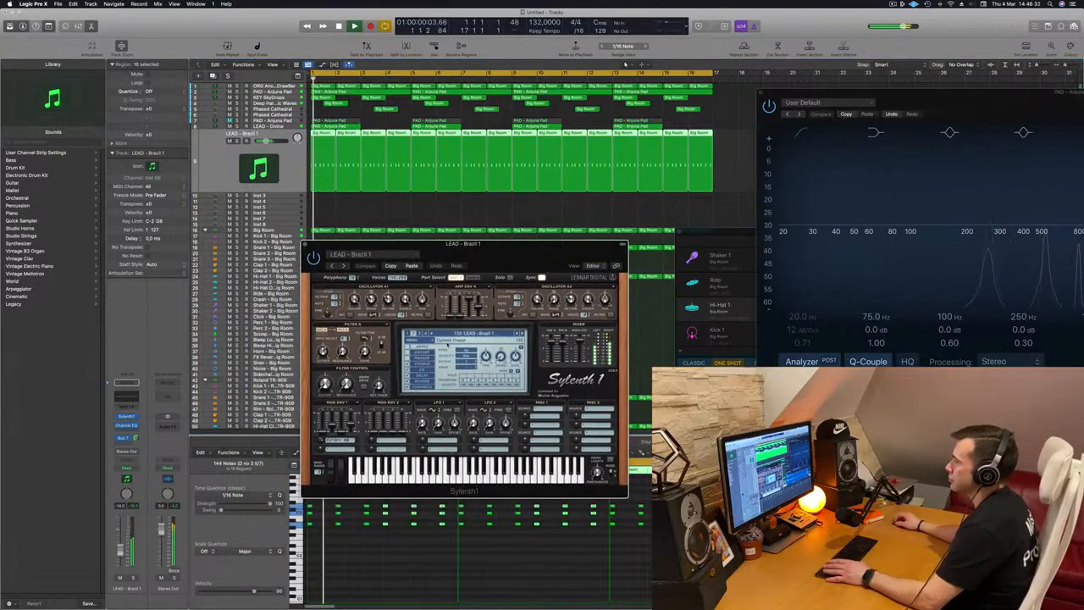
Start auditioning Sylenth1 lead presets on the new chord track by stepping past Brazil 1 to the next patches
drag(137, 438, 138, 466)
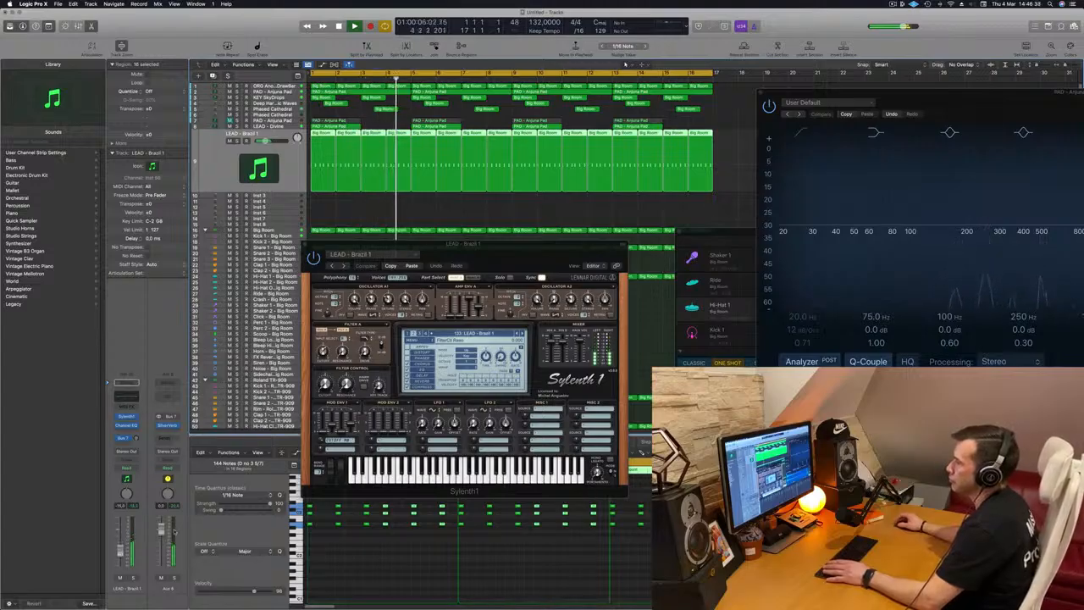
click(522, 333)
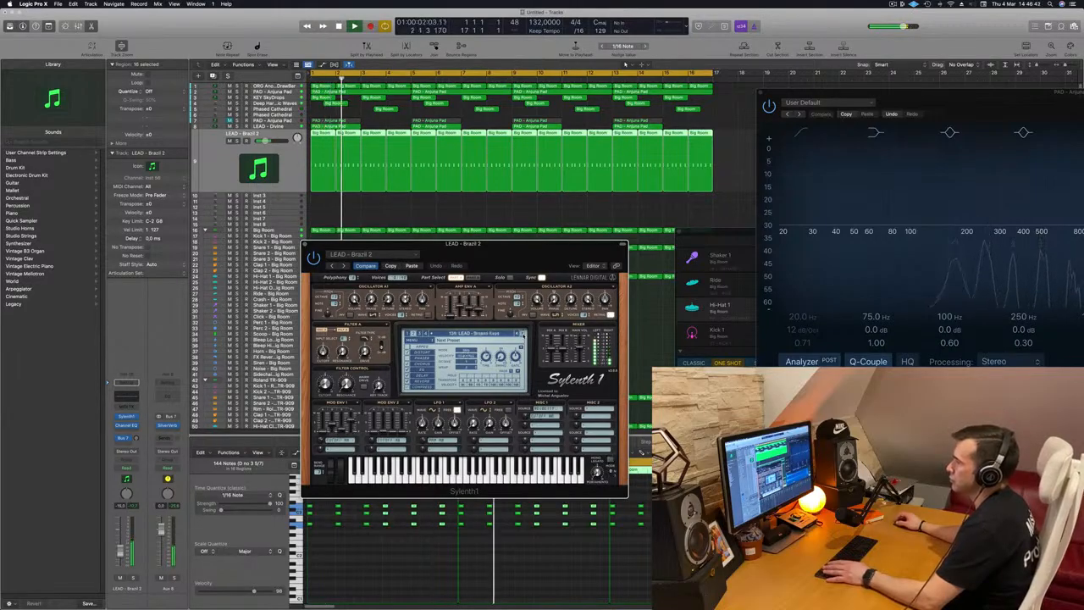
click(521, 334)
click(522, 334)
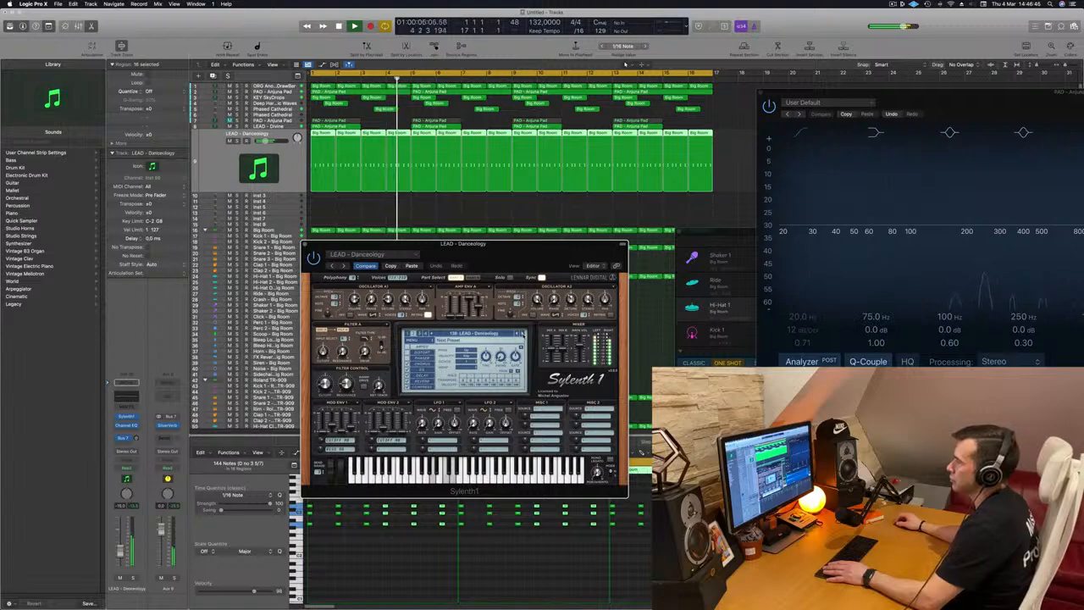
mouse_move(532, 262)
mouse_down()
mouse_move(540, 263)
mouse_move(509, 265)
mouse_move(539, 279)
mouse_up()
Keep stepping through the lead presets from Danceology to Enjoy Your Lead while the arrangement plays
click(532, 351)
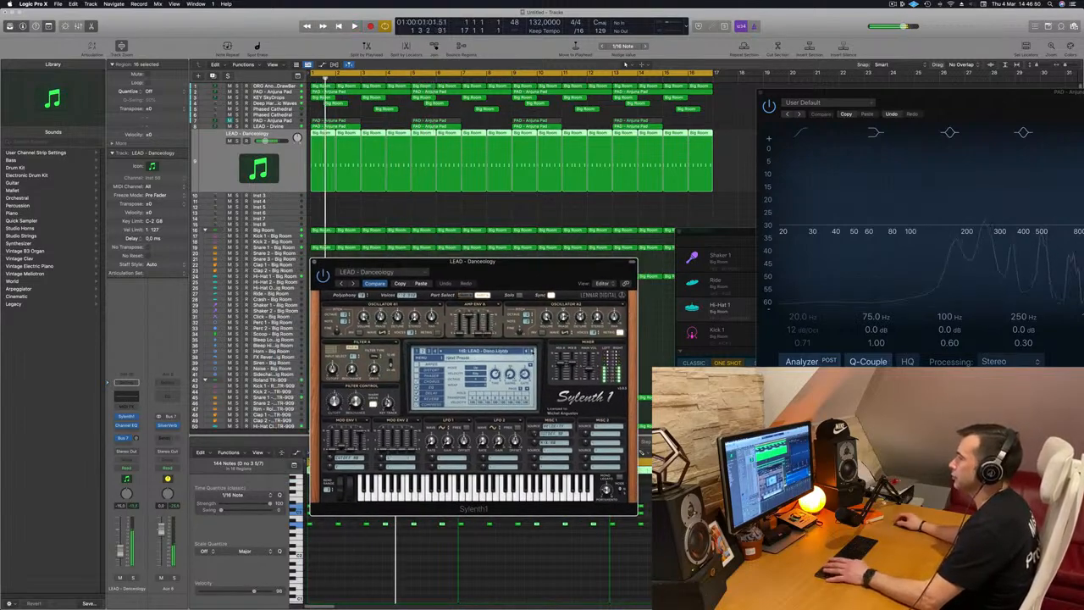
click(532, 350)
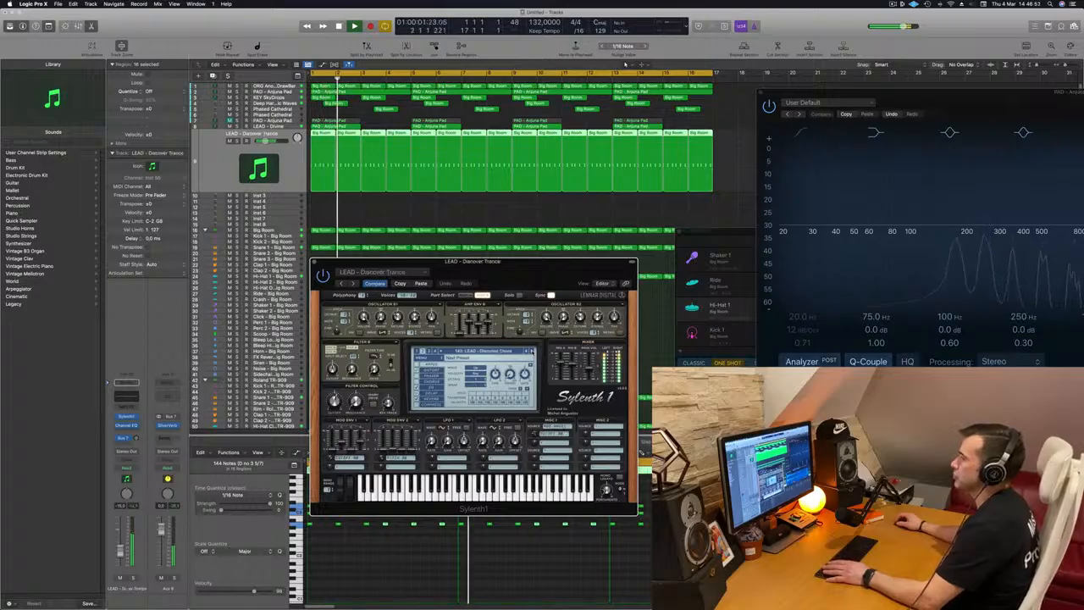
click(532, 351)
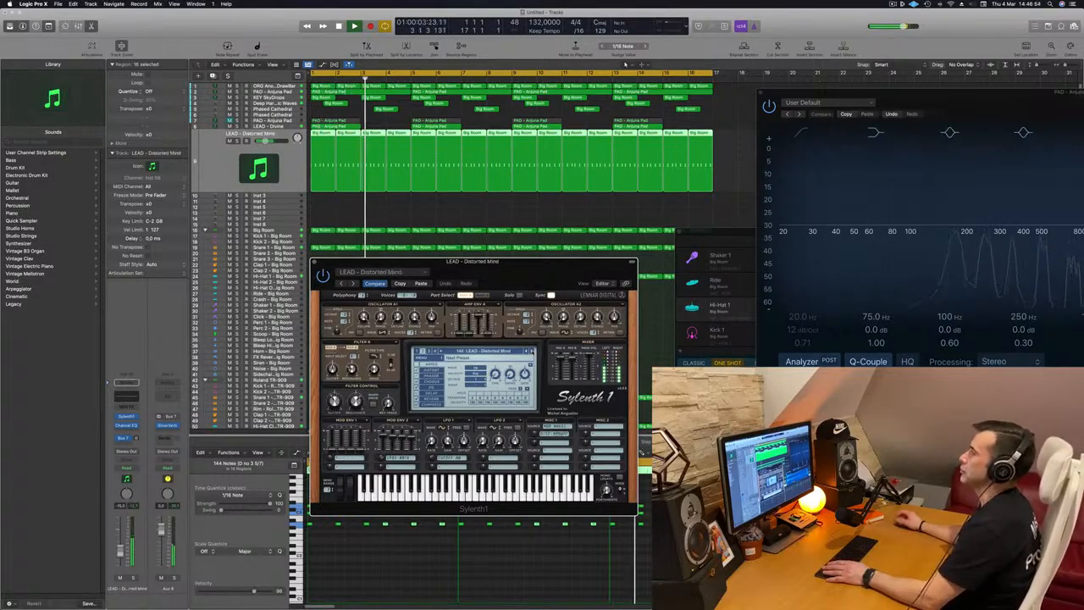
click(532, 351)
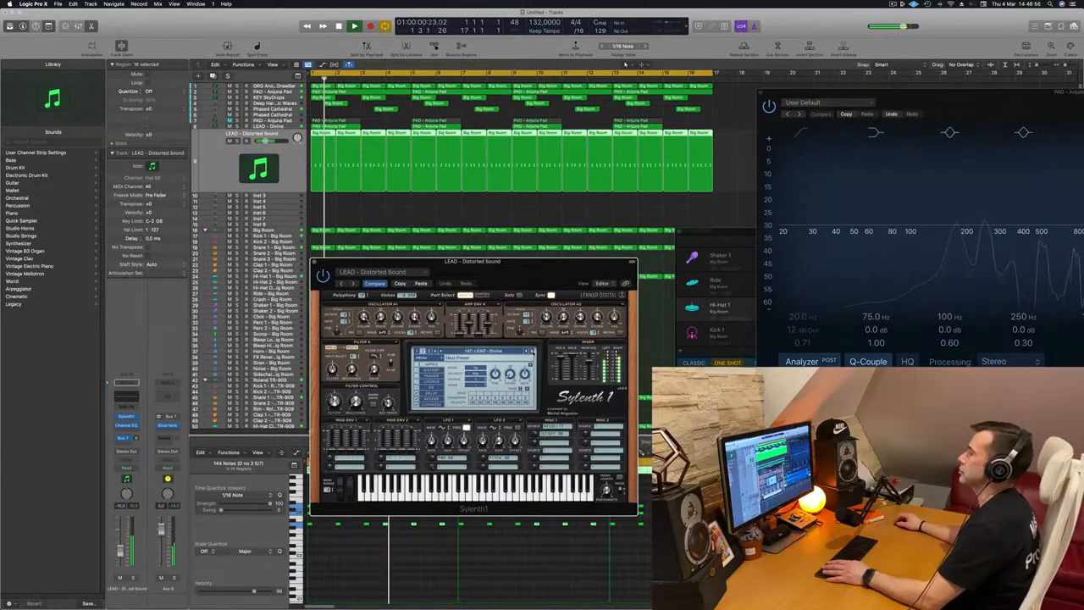
click(532, 351)
click(532, 351)
click(532, 351)
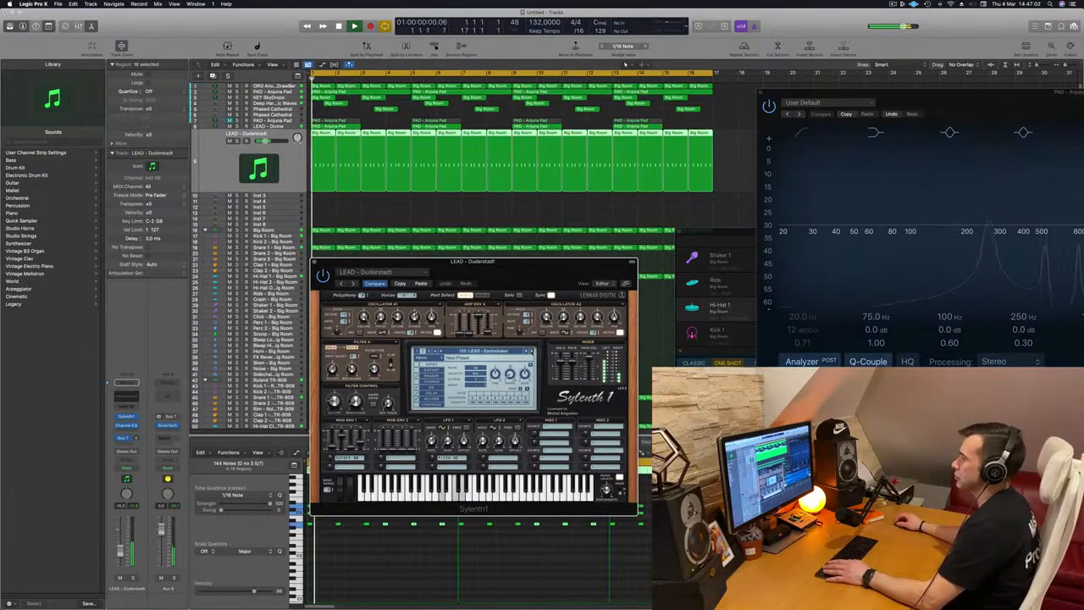
click(532, 351)
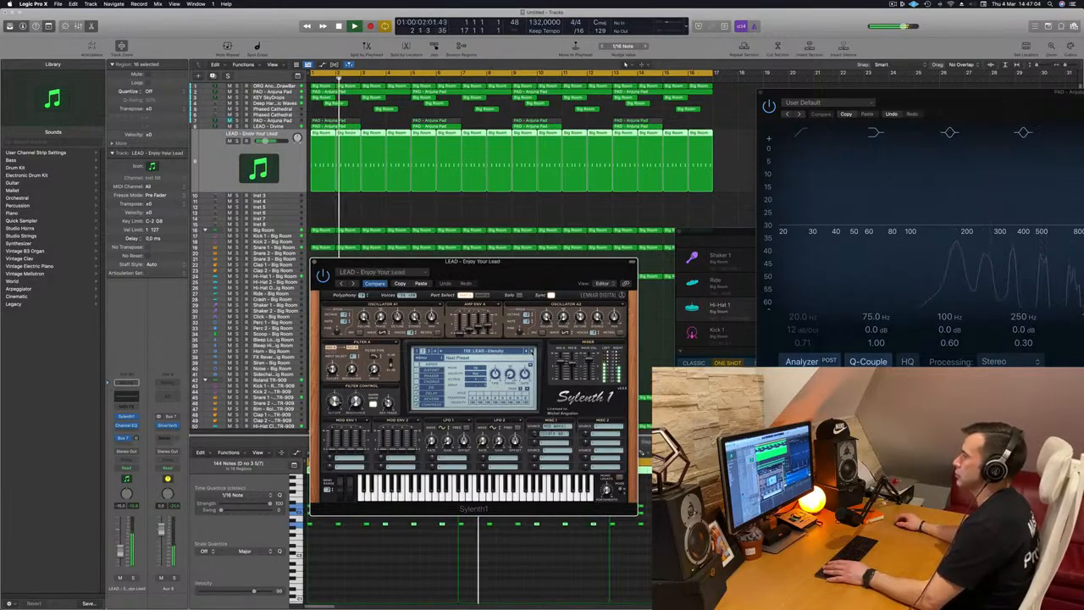
drag(533, 283, 582, 246)
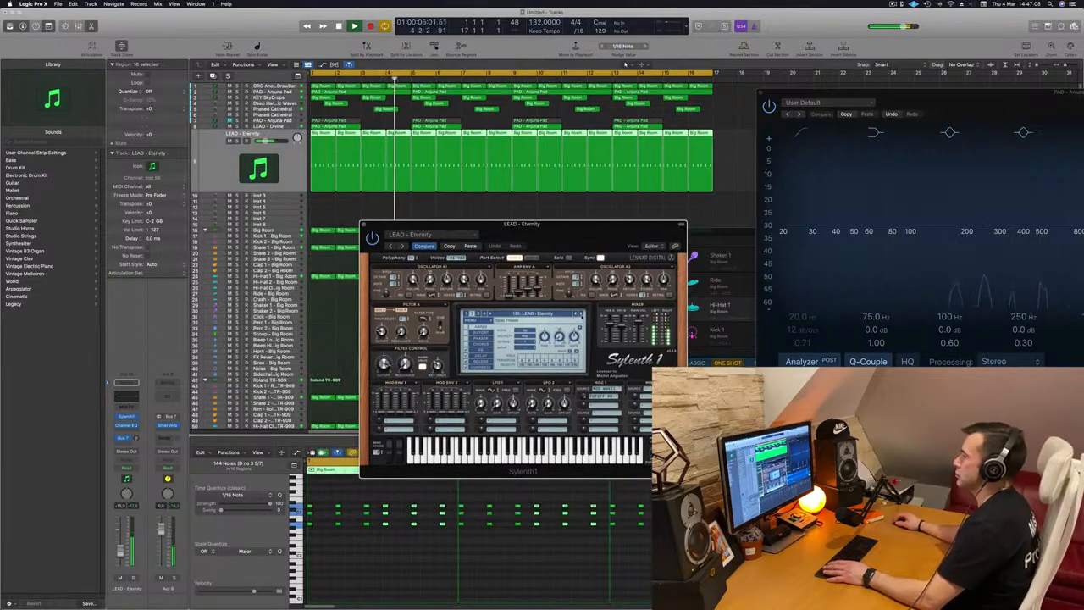
Restart playback and audition the Eternity, Euphoric Dream and Euphoric Pluck lead presets
key(Return)
click(582, 315)
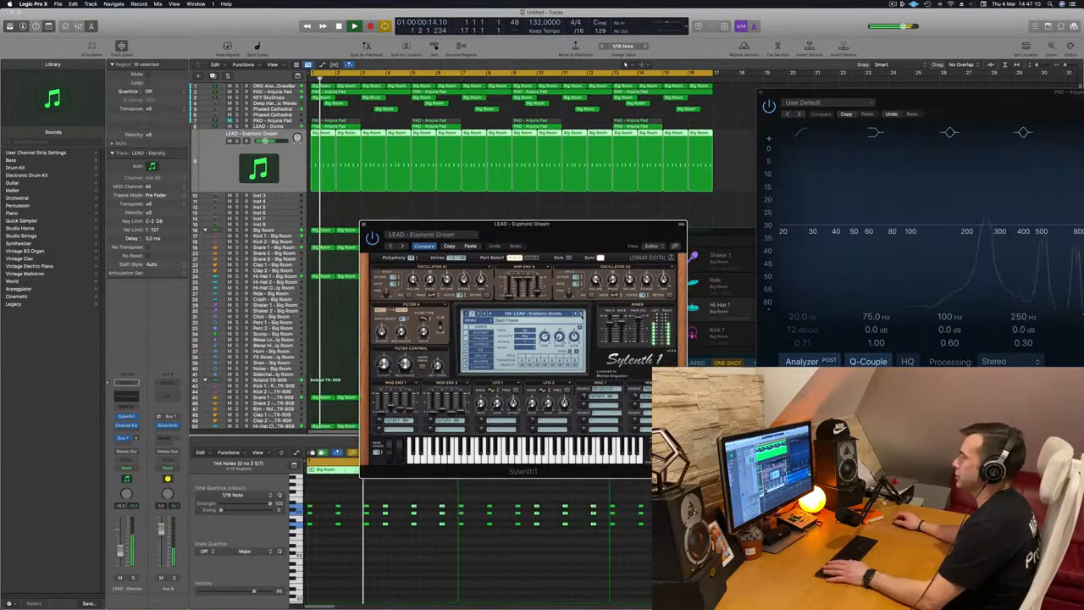
key(Return)
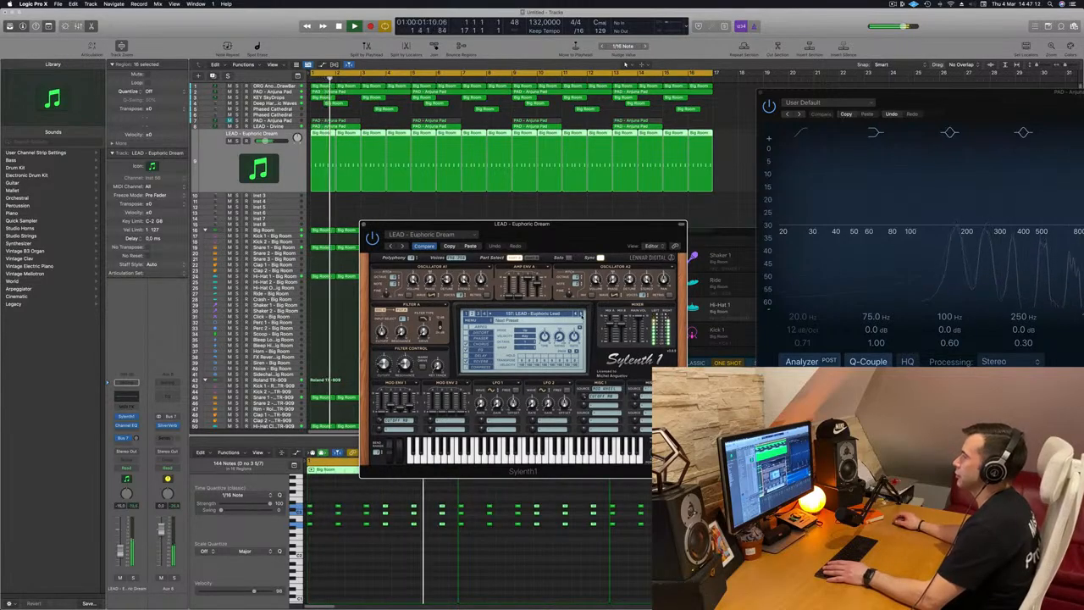
click(582, 314)
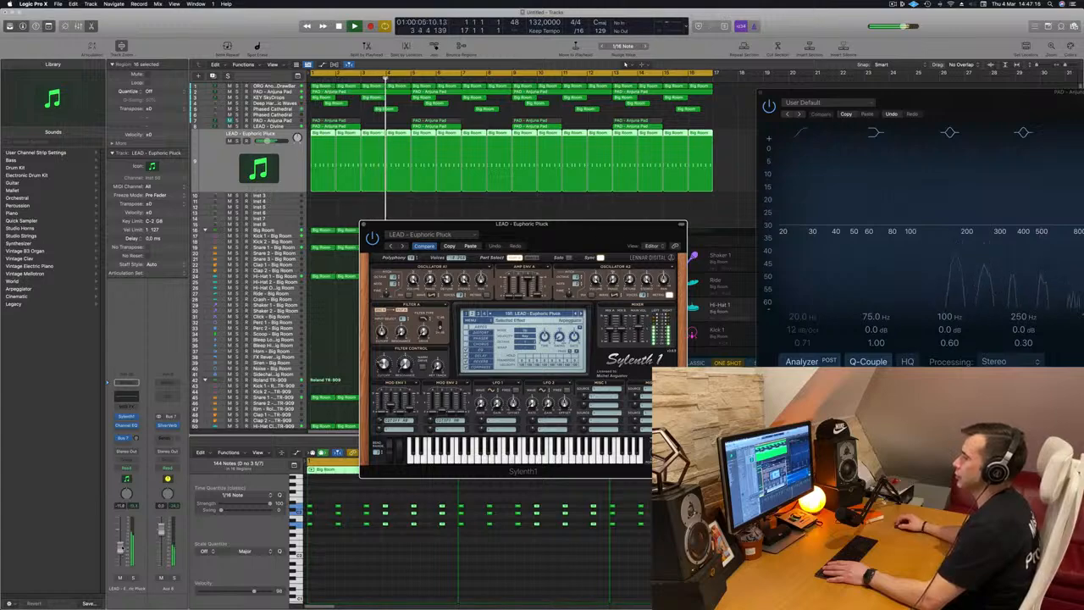
click(268, 141)
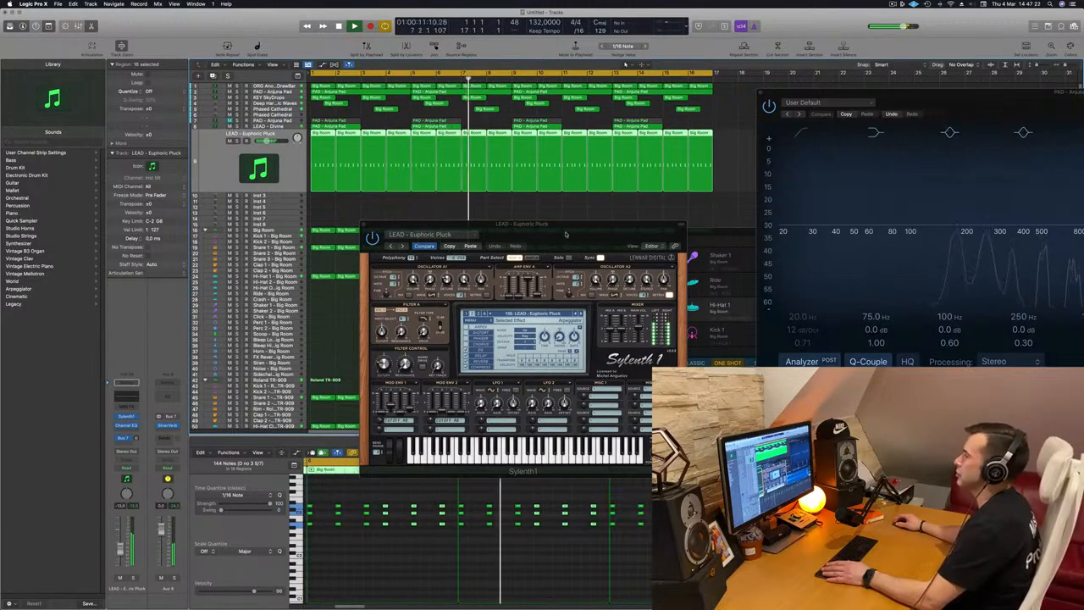
Step through further lead presets, from Everything To Lose up to Home, during playback
drag(566, 238, 542, 246)
click(558, 324)
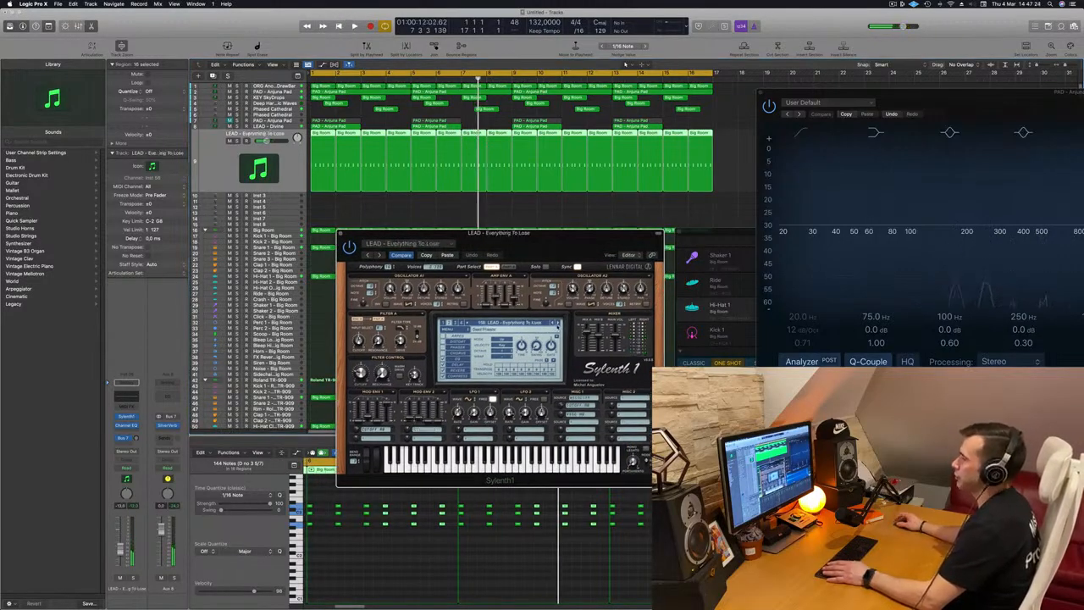
click(558, 325)
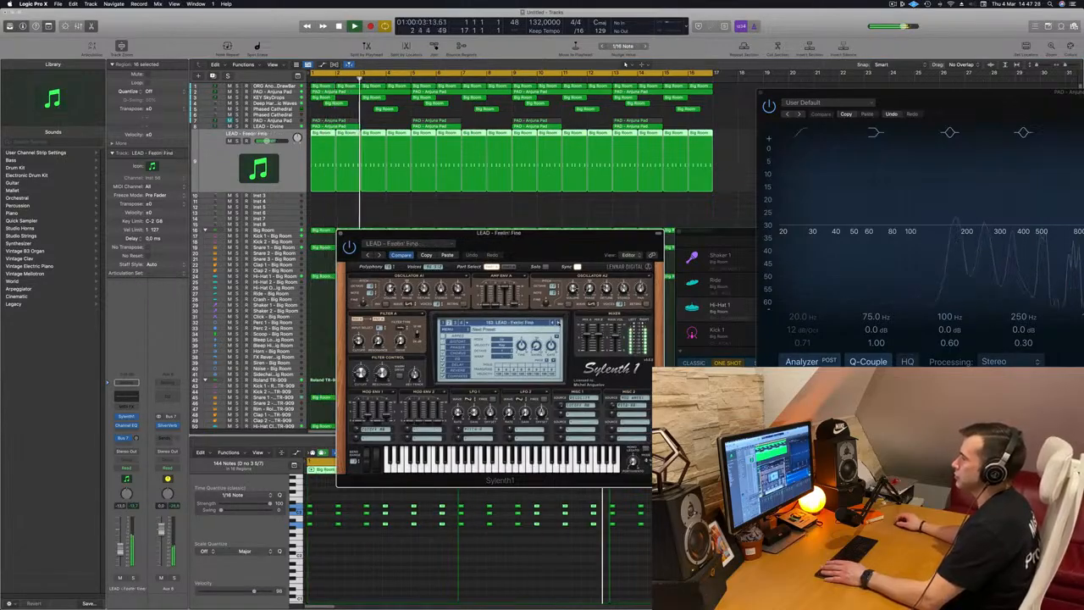
click(558, 325)
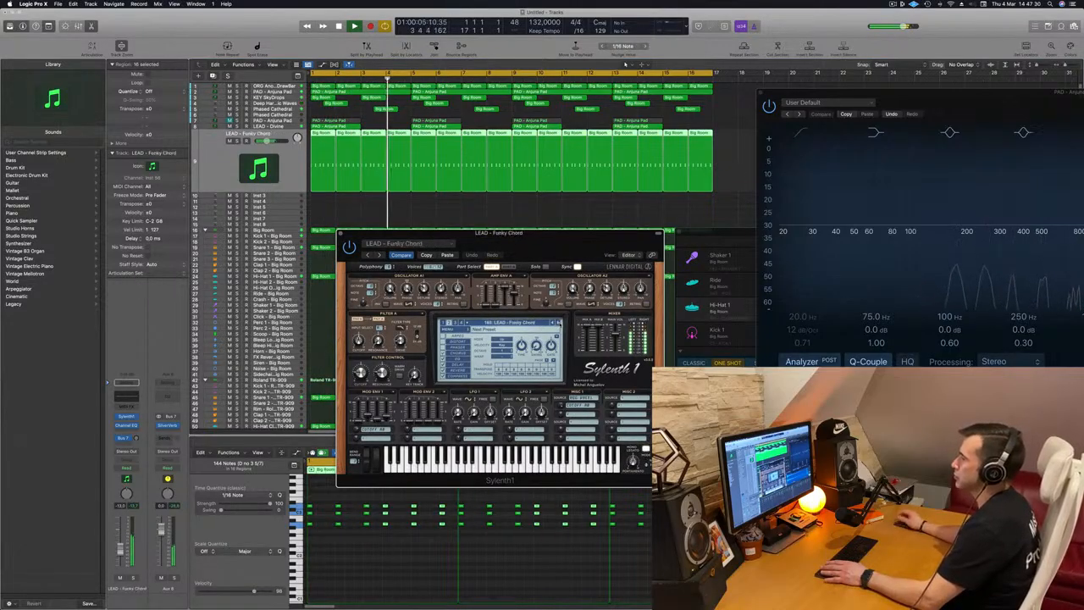
click(559, 325)
click(559, 323)
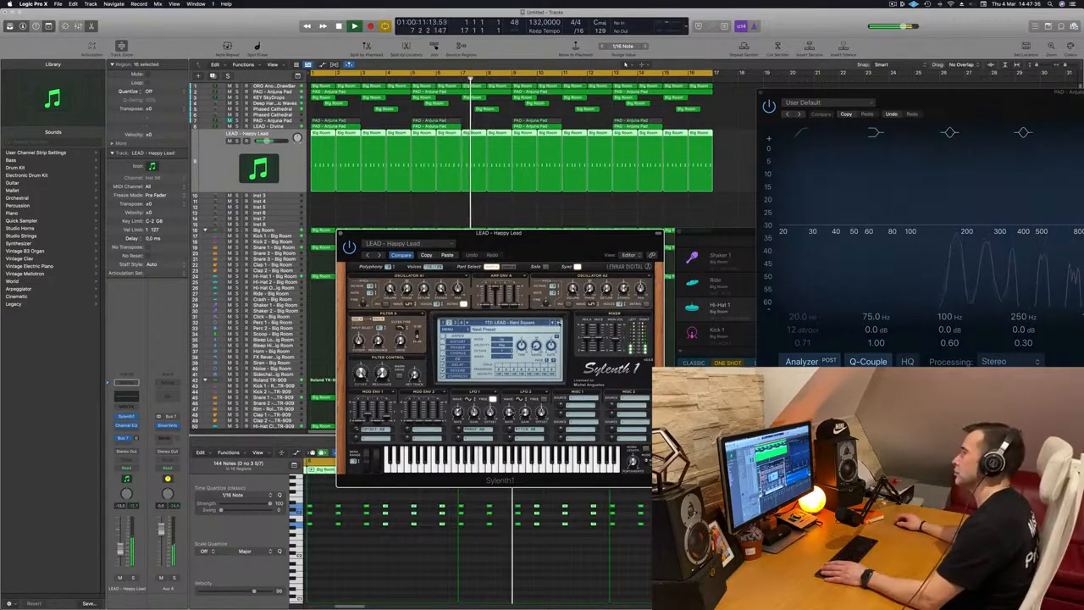
key(])
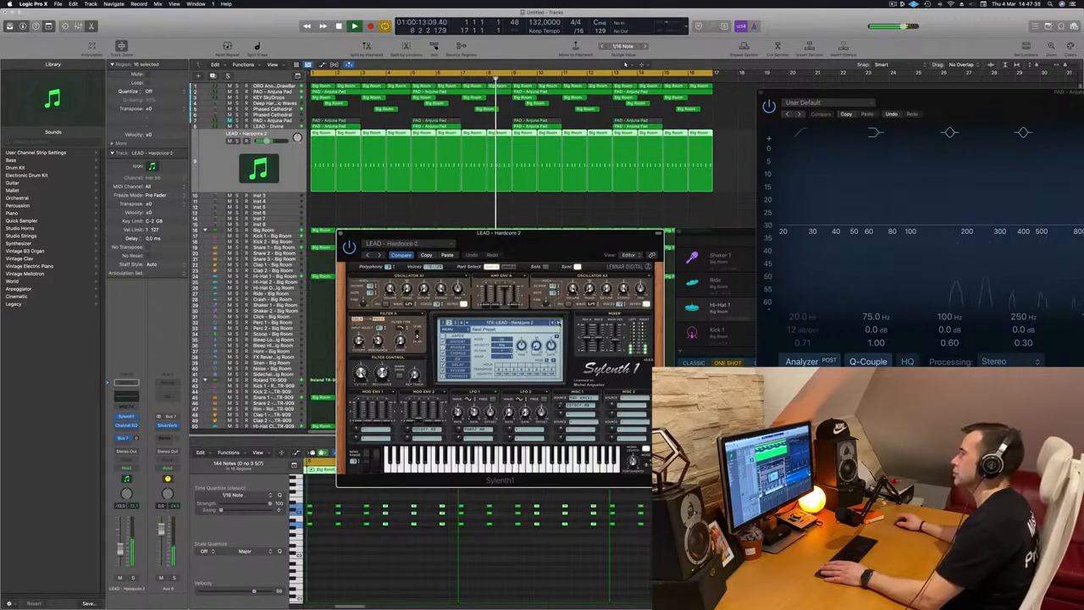
key(])
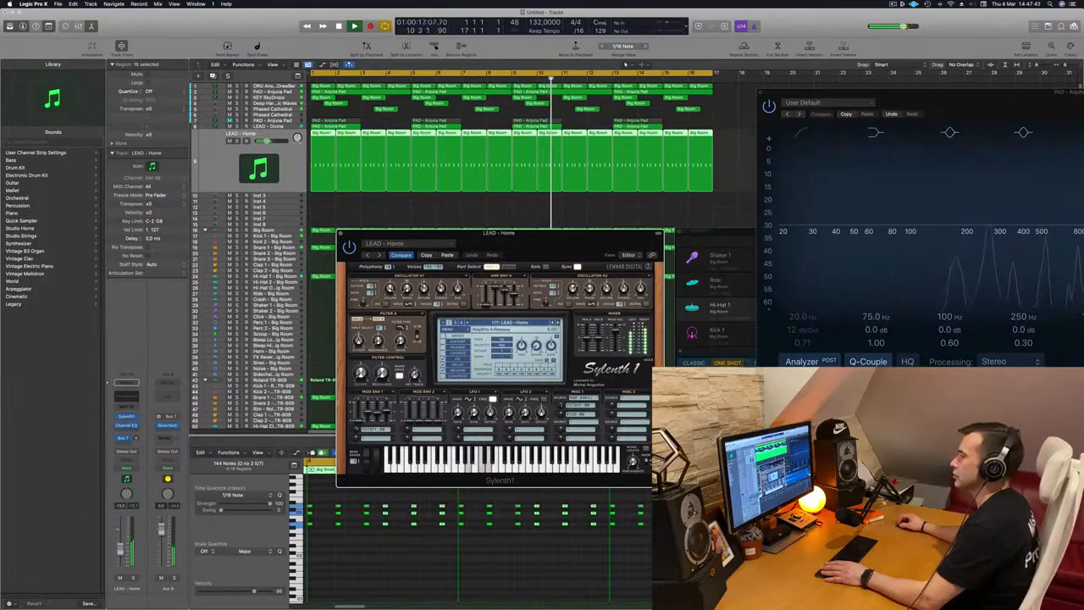
Play the arrangement with the LEAD - Home preset, checking the chord notes in the piano roll
click(361, 375)
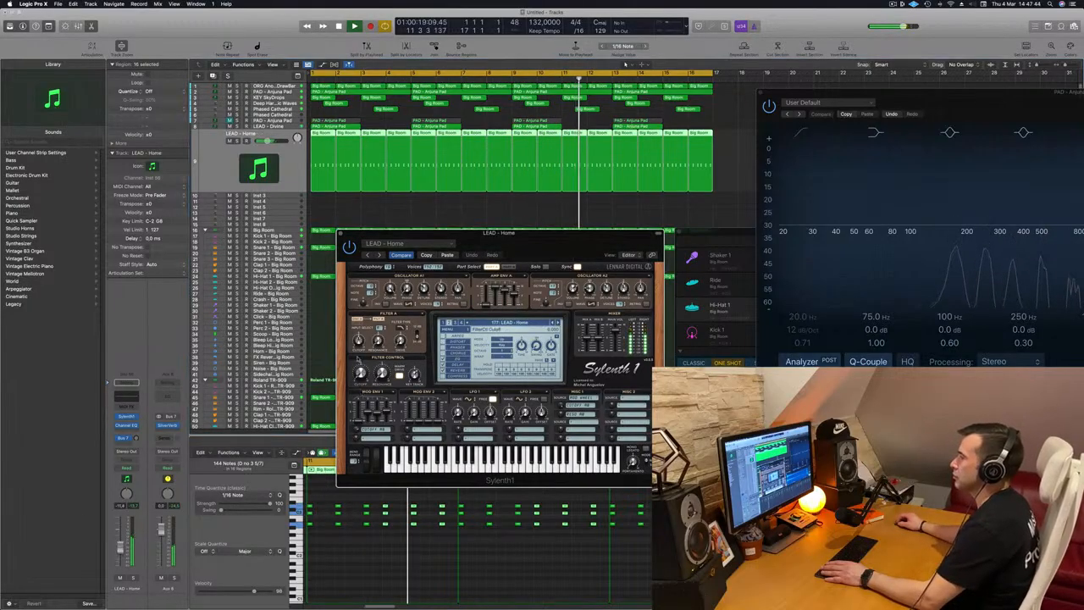
key(Return)
drag(581, 235, 735, 209)
key(Return)
key(alt+shift+Down)
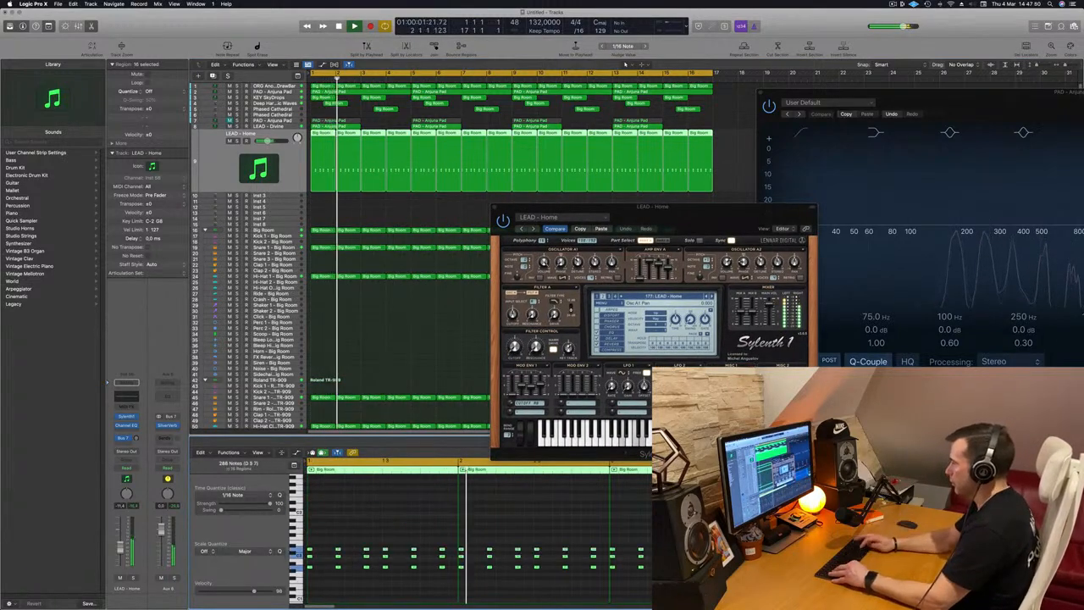
key(space)
key(space)
key(alt+shift+Up)
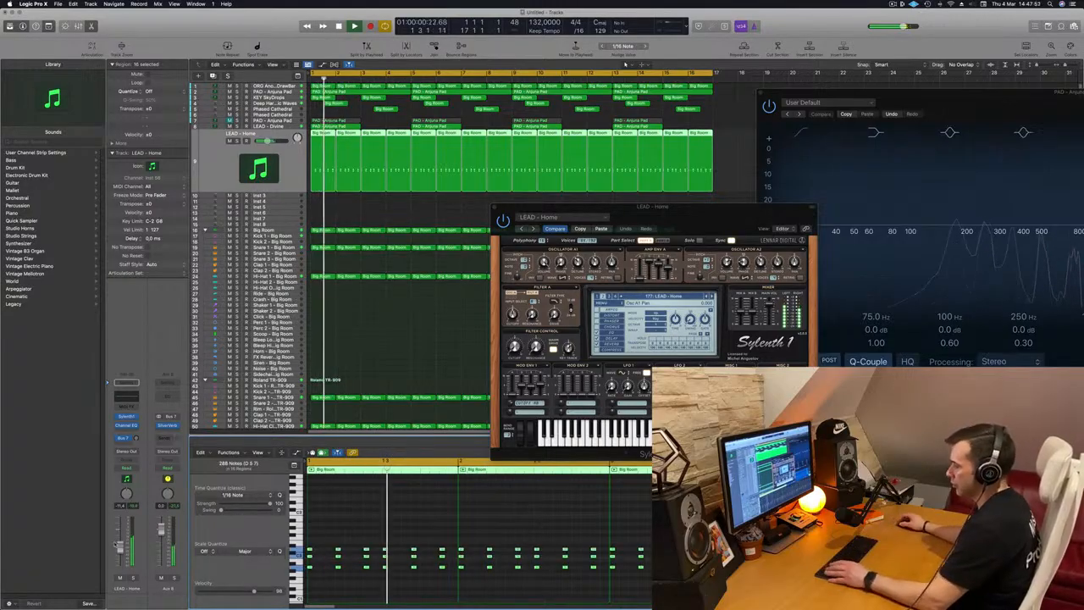
drag(659, 208, 615, 205)
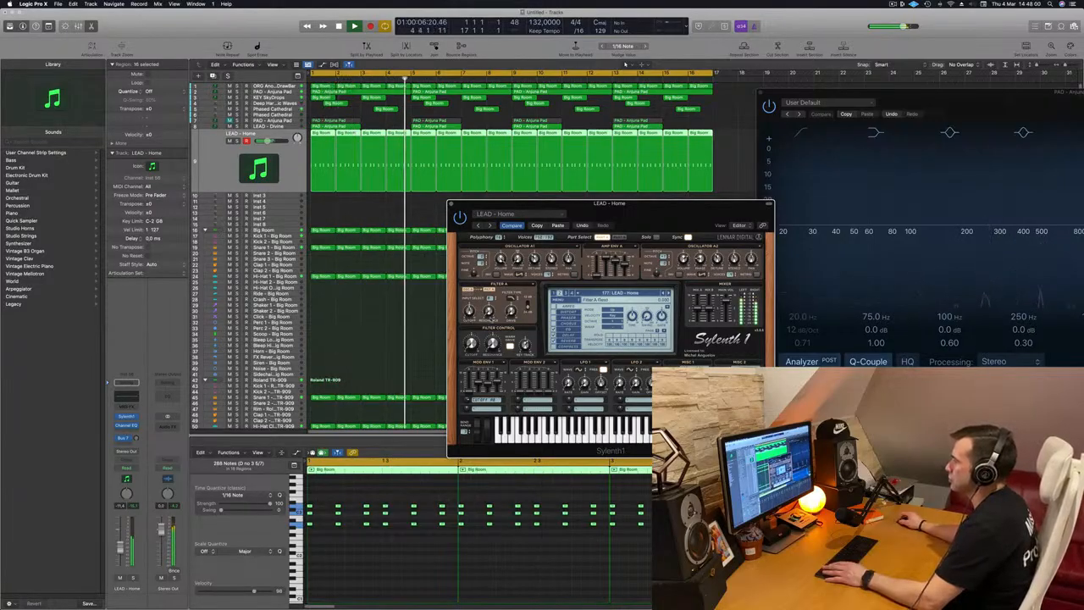
Nudge the Home preset's filter cutoff slightly and replay from the start
drag(472, 342, 471, 335)
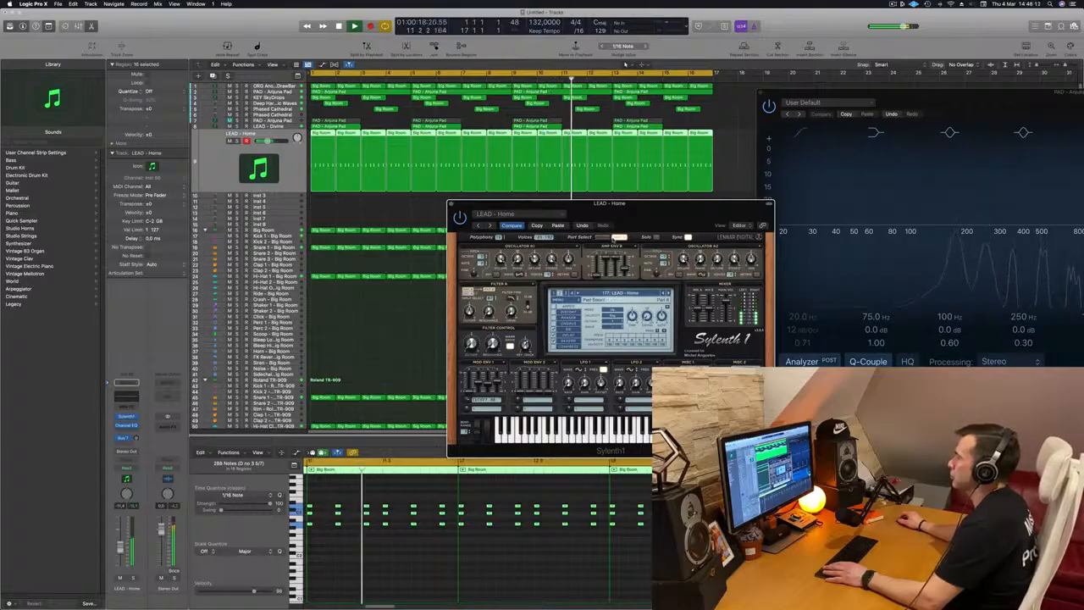
key(space)
key(space)
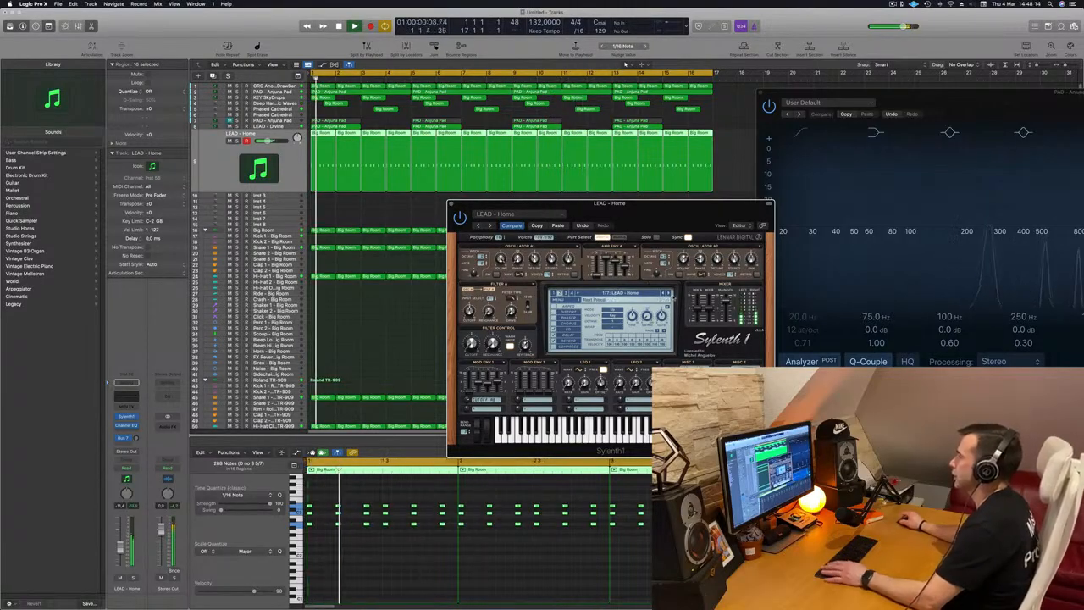
Audition the next lead presets, I Love You through Jiggs Jigga, while playback runs
click(669, 293)
key(space)
click(669, 294)
key(space)
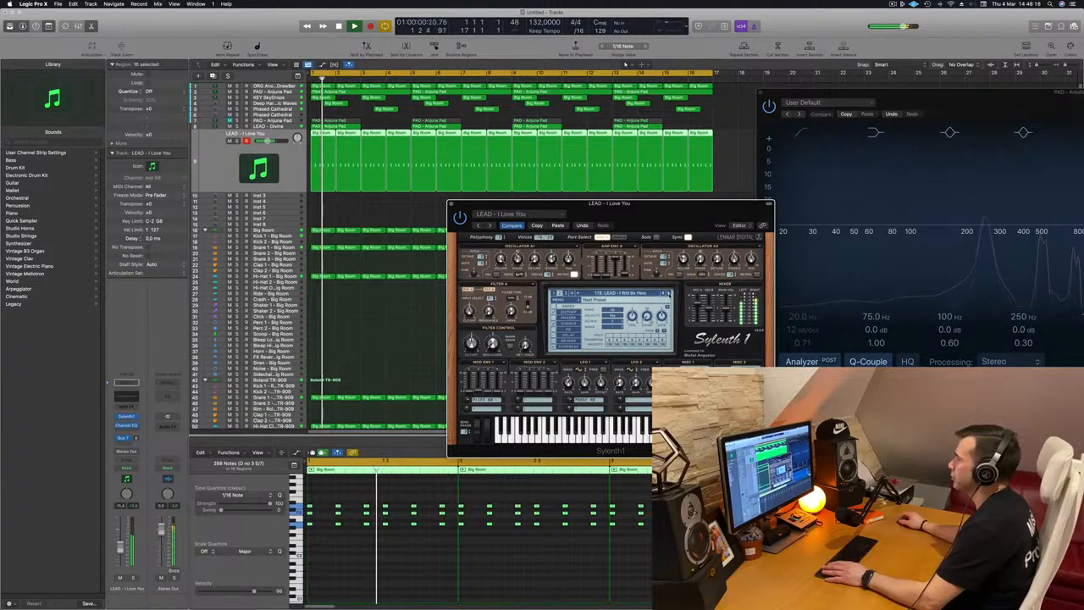
click(669, 293)
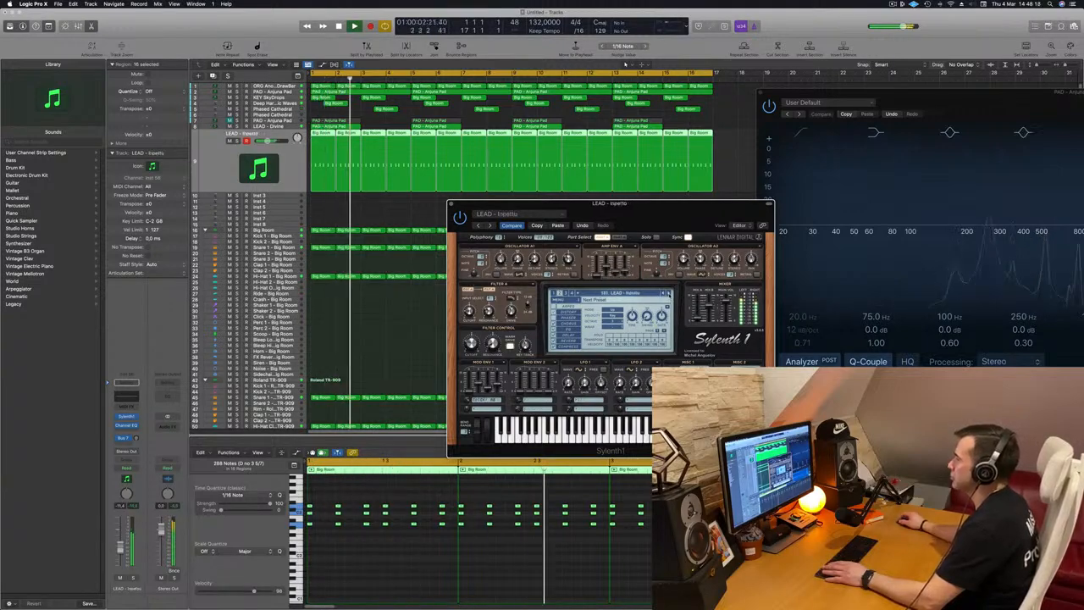
key(space)
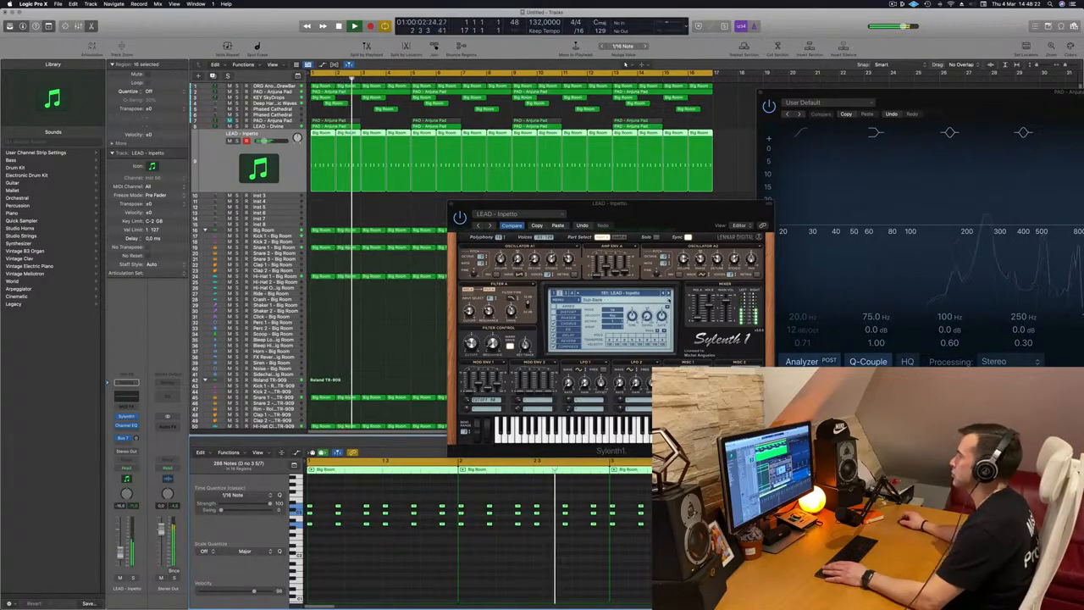
click(668, 293)
click(669, 294)
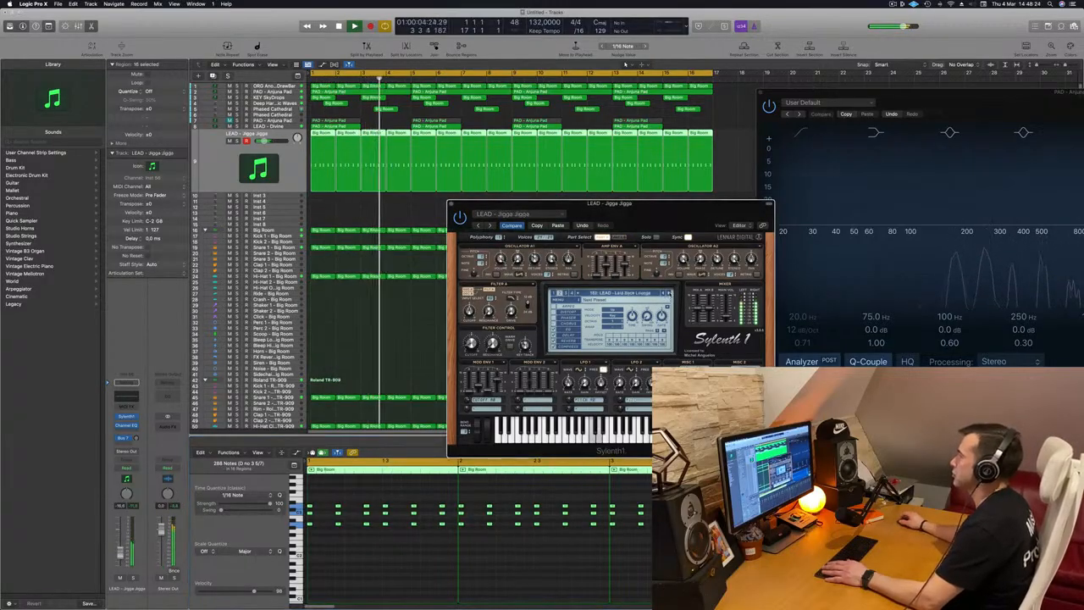
Load the LEAD - Let Go preset in Sylenth1 and play the arrangement from the start
drag(662, 219, 652, 241)
key(Return)
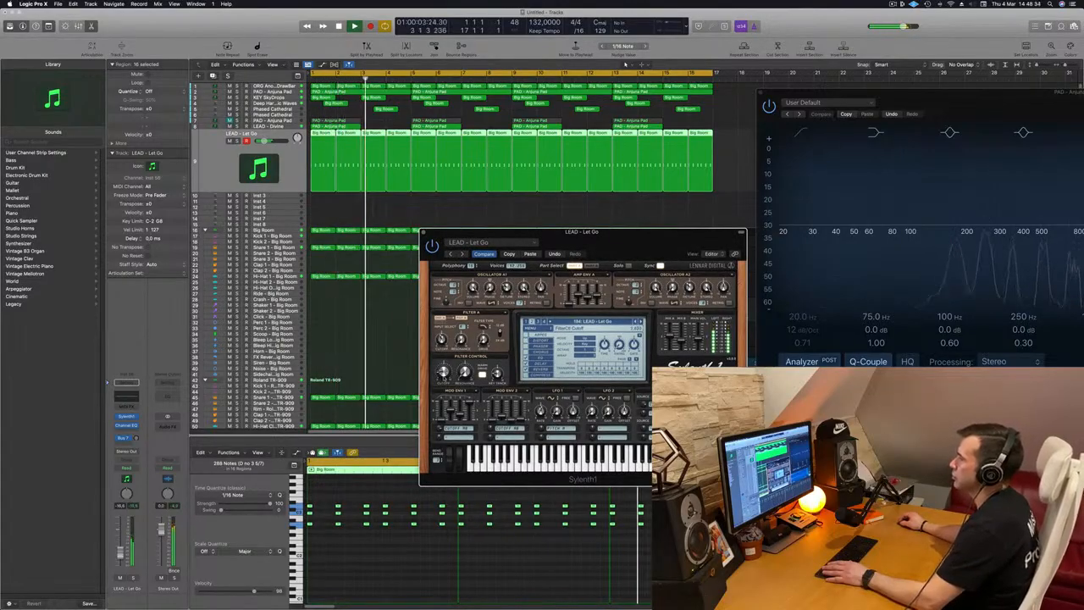
key(Return)
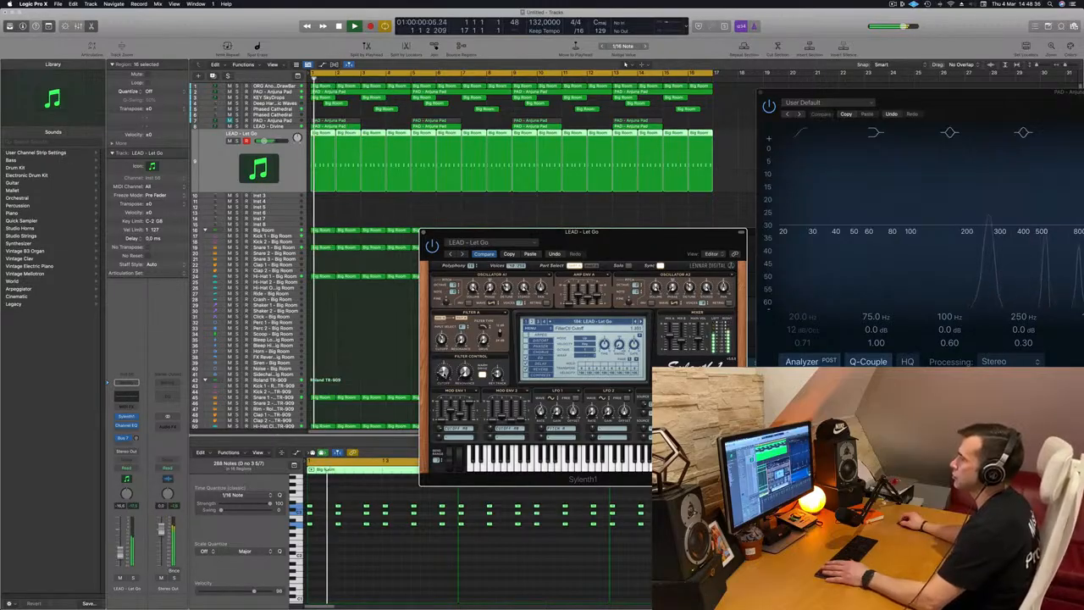
key(Return)
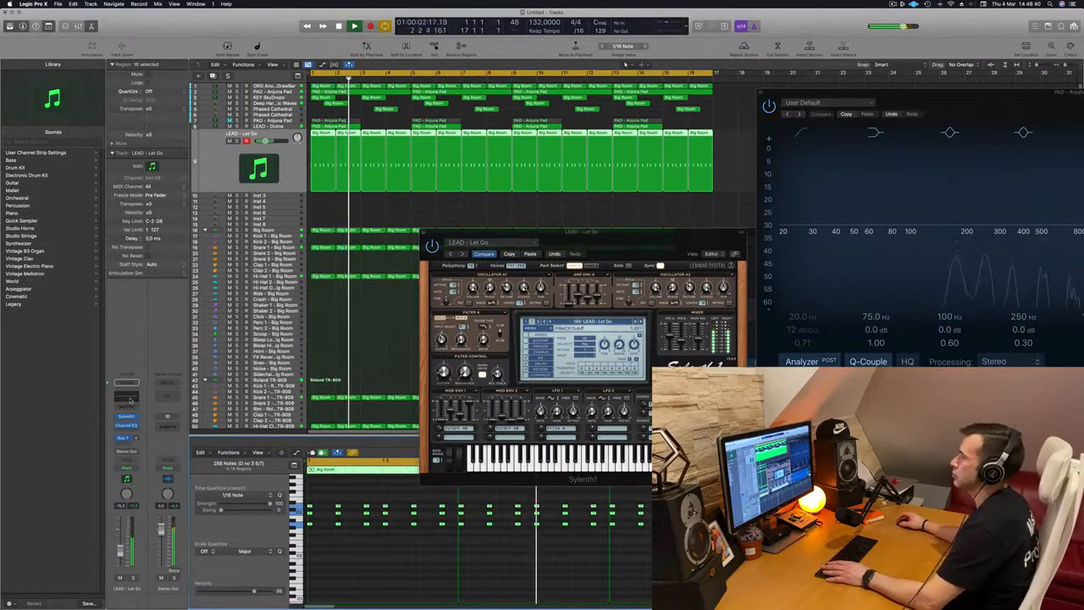
Check the lead track's Channel EQ and play the chord section back with the Let Go preset
click(126, 425)
click(377, 141)
drag(383, 203, 579, 180)
drag(559, 247, 565, 246)
click(337, 101)
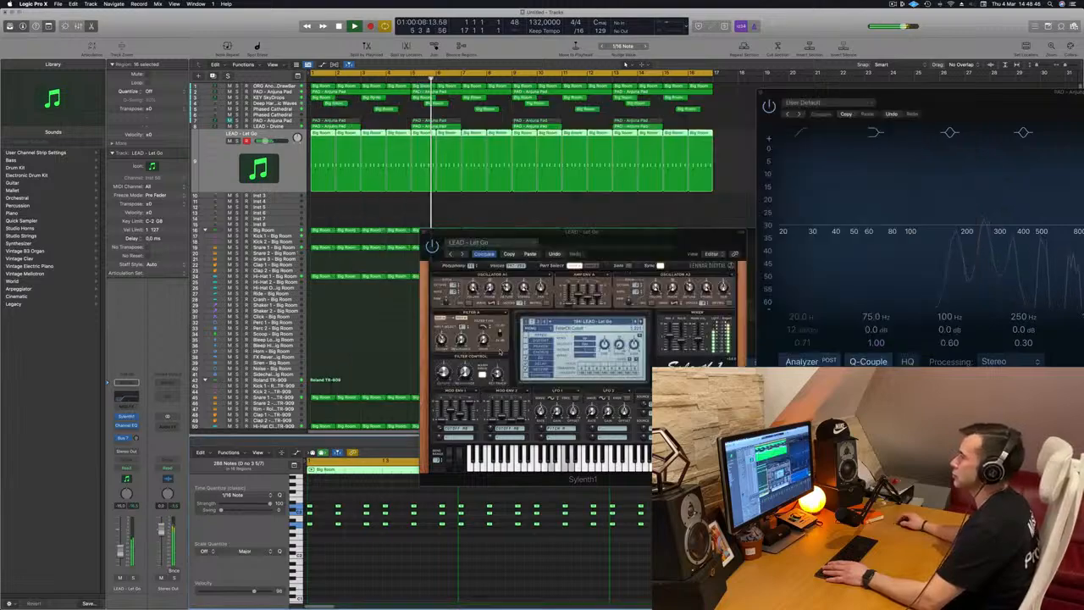
key(space)
click(629, 244)
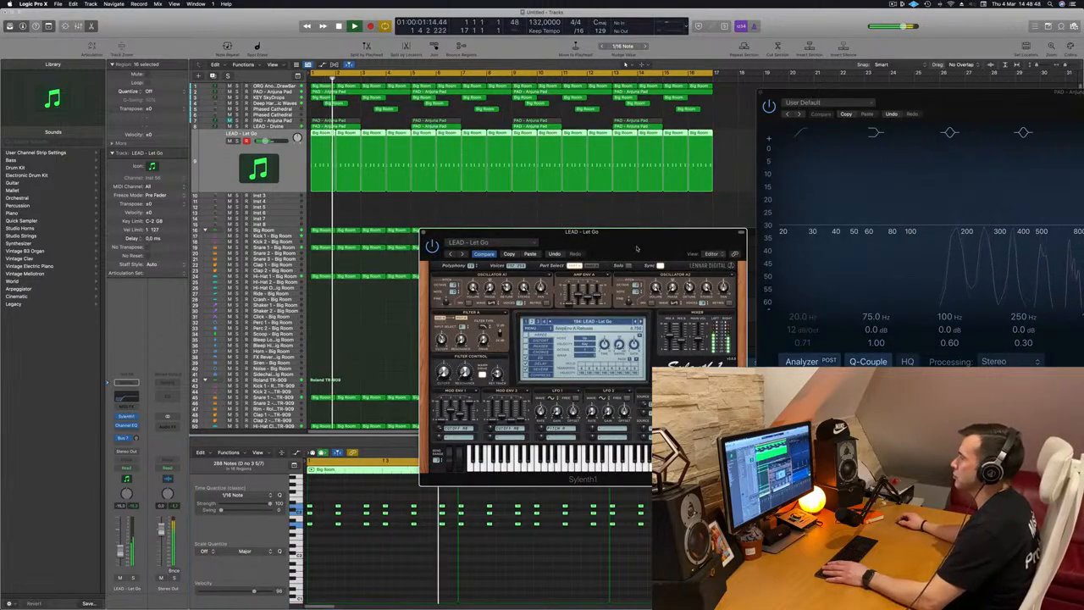
Move the Sylenth1 window aside and nudge the LEAD – Let Go track's volume fader down slightly
drag(628, 244, 665, 261)
drag(120, 555, 121, 551)
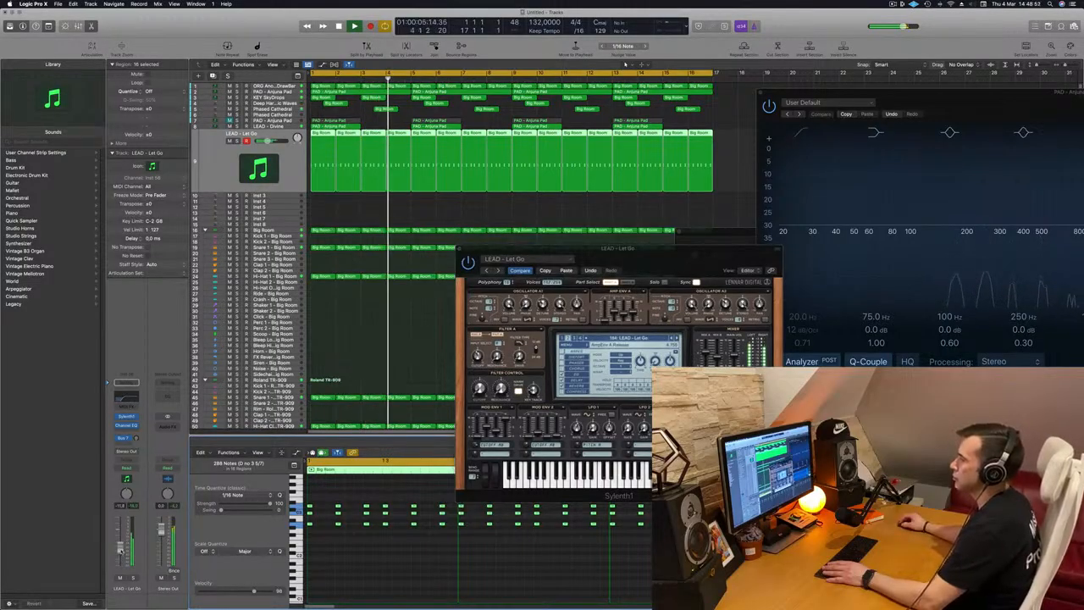
Play the arrangement back several times from the start to hear the lead layer
key(space)
key(space)
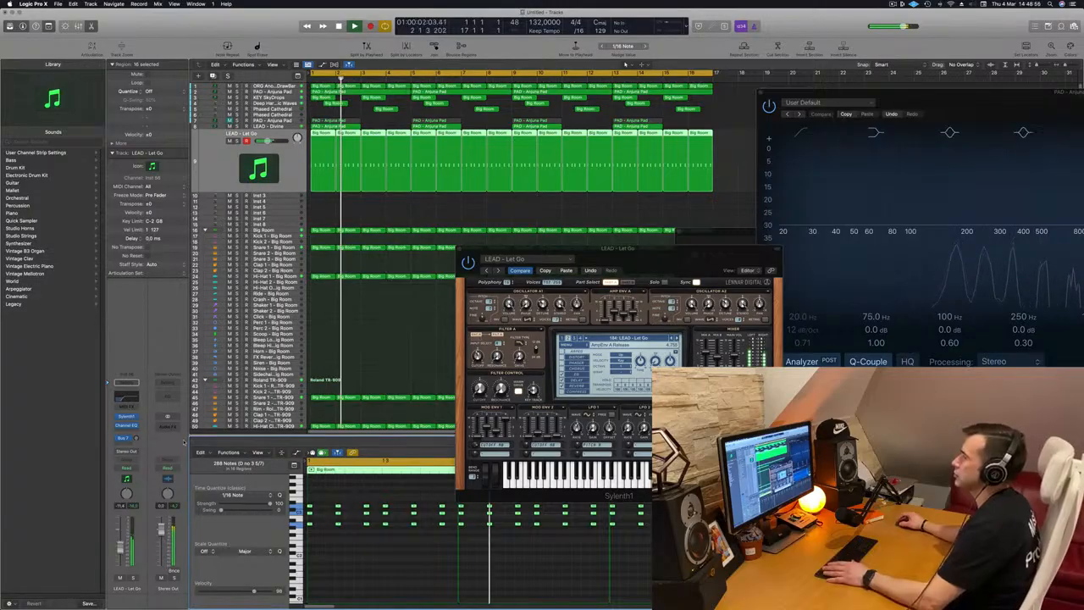
key(space)
key(space)
key(space)
key(space)
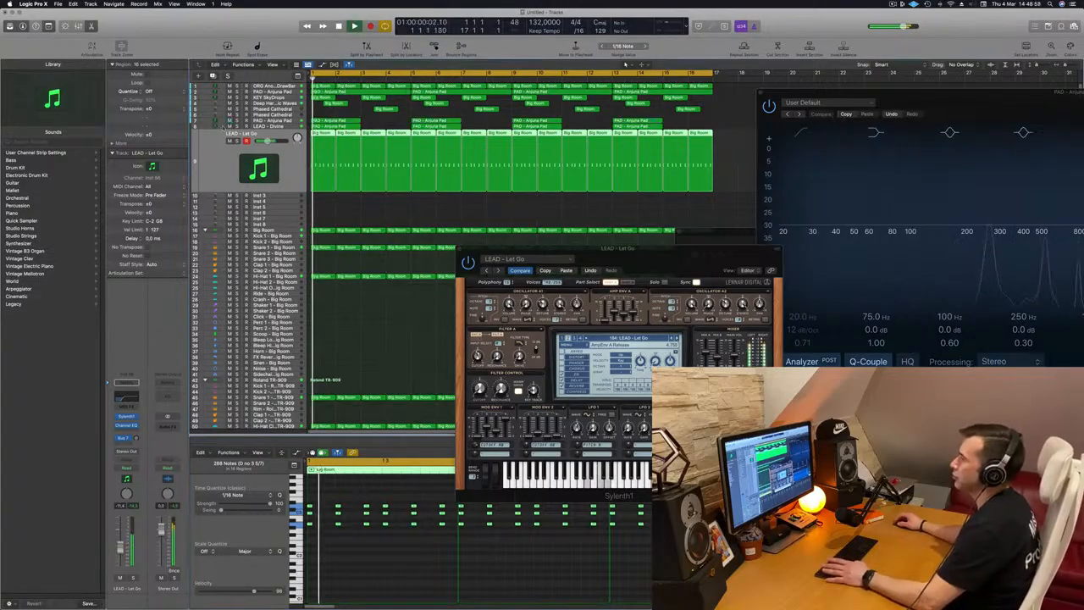
Select the PAD – Anjuna Pad track and move through the arrangement, returning to the start
click(208, 123)
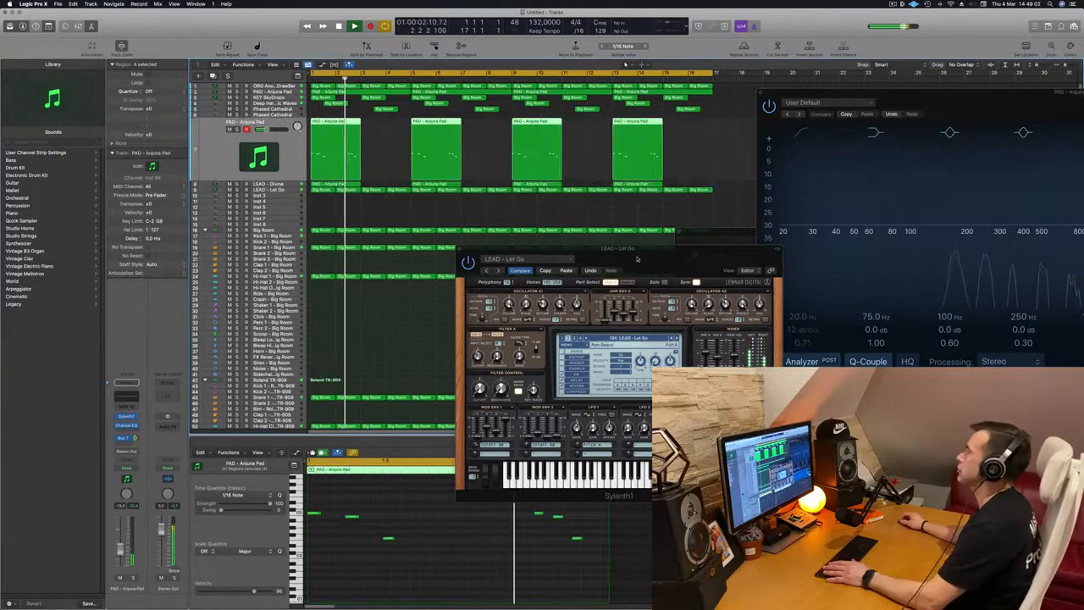
drag(504, 249, 339, 249)
click(299, 270)
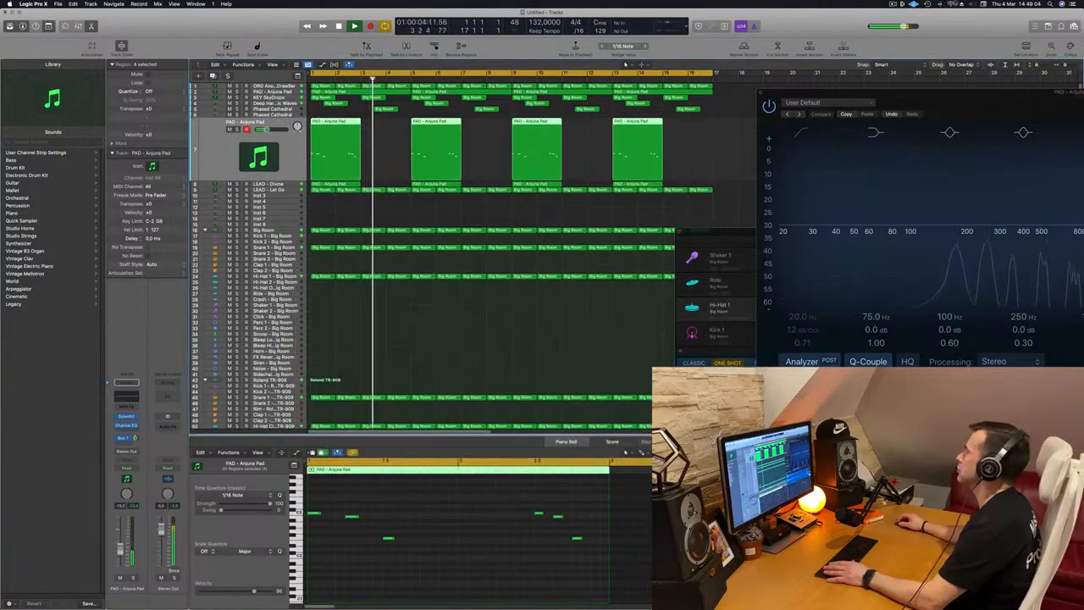
click(894, 4)
click(894, 4)
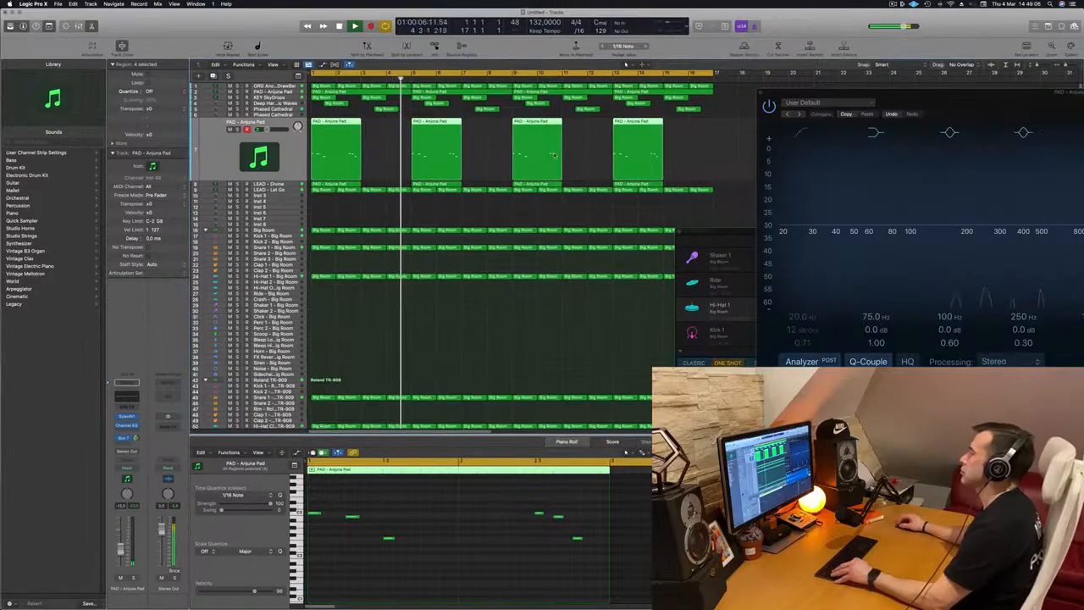
key(super+Left)
key(super+Left)
click(331, 213)
key(super+Right)
key(super+Right)
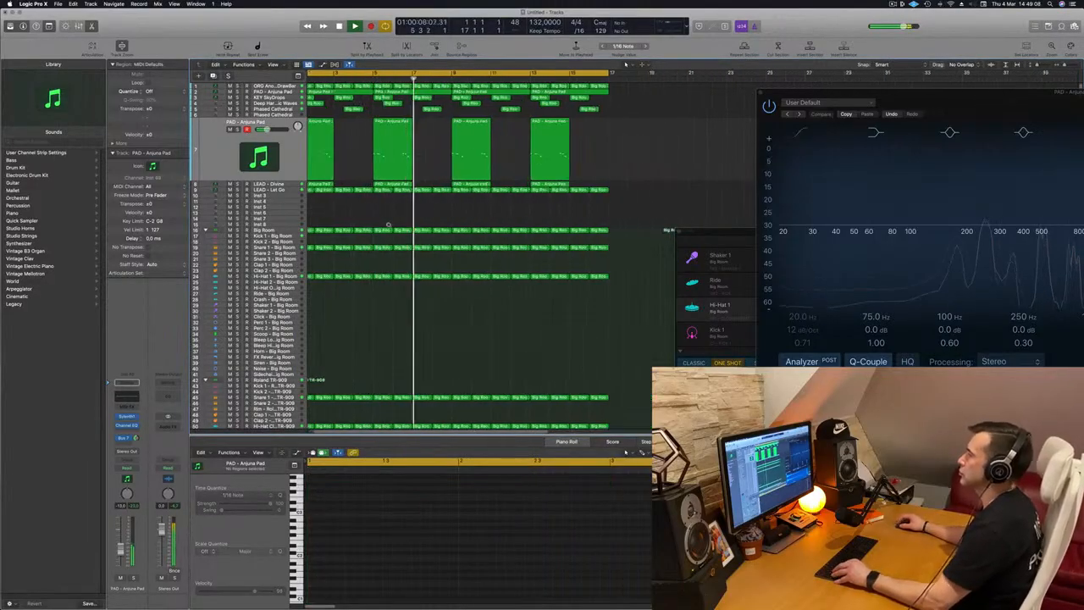
key(super+Left)
key(super+Left)
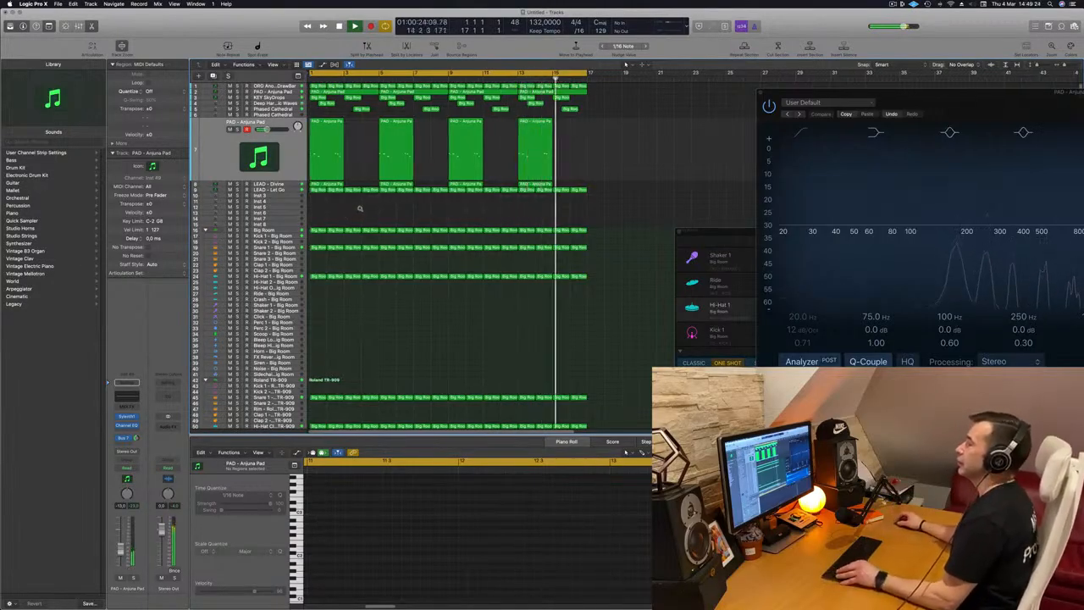
scroll(377, 213, up, 1)
scroll(378, 203, down, 5)
key(Return)
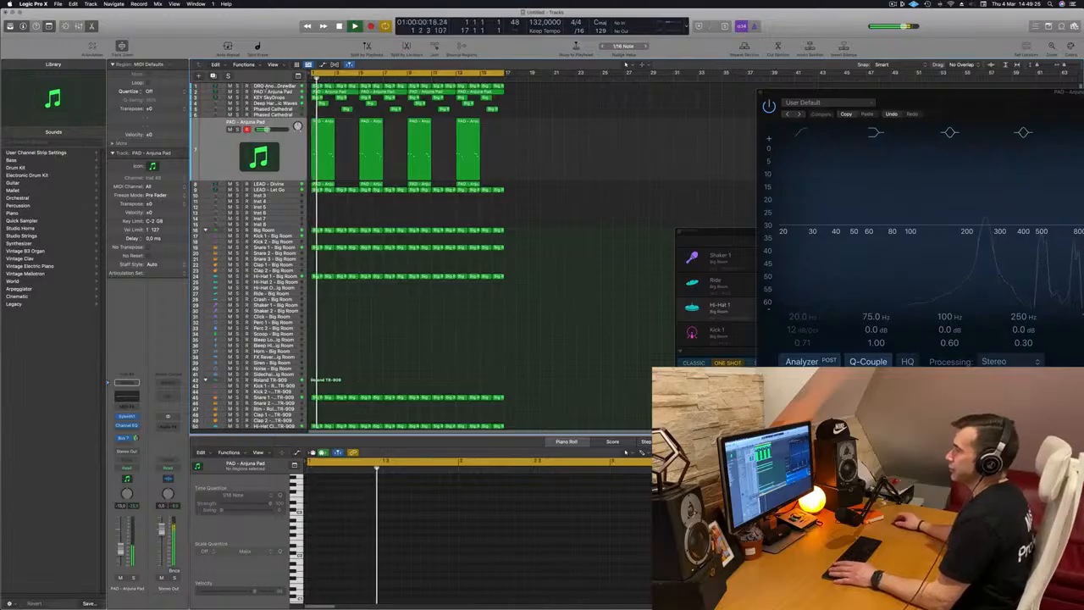
Select the ORG Another Drawbar track and play the arrangement, toggling its mute off and on
click(285, 86)
key(space)
key(space)
click(229, 96)
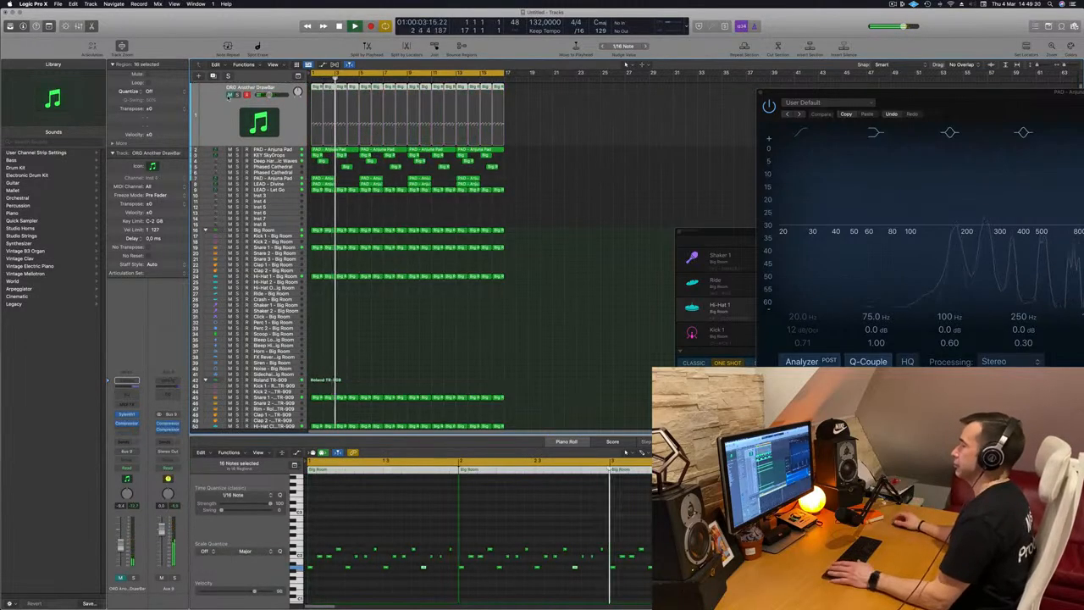
click(229, 95)
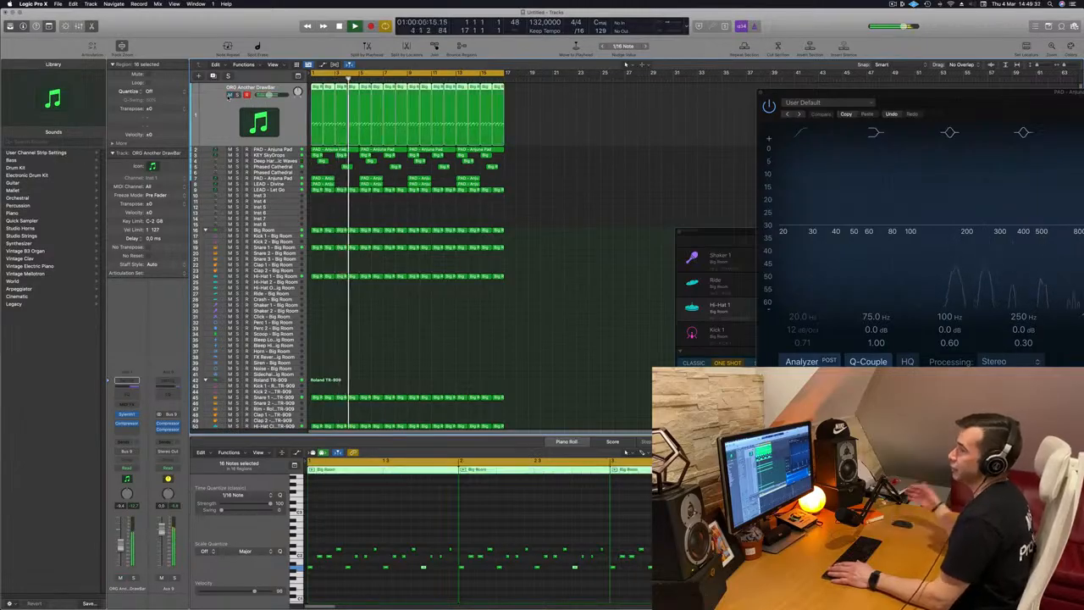
key(space)
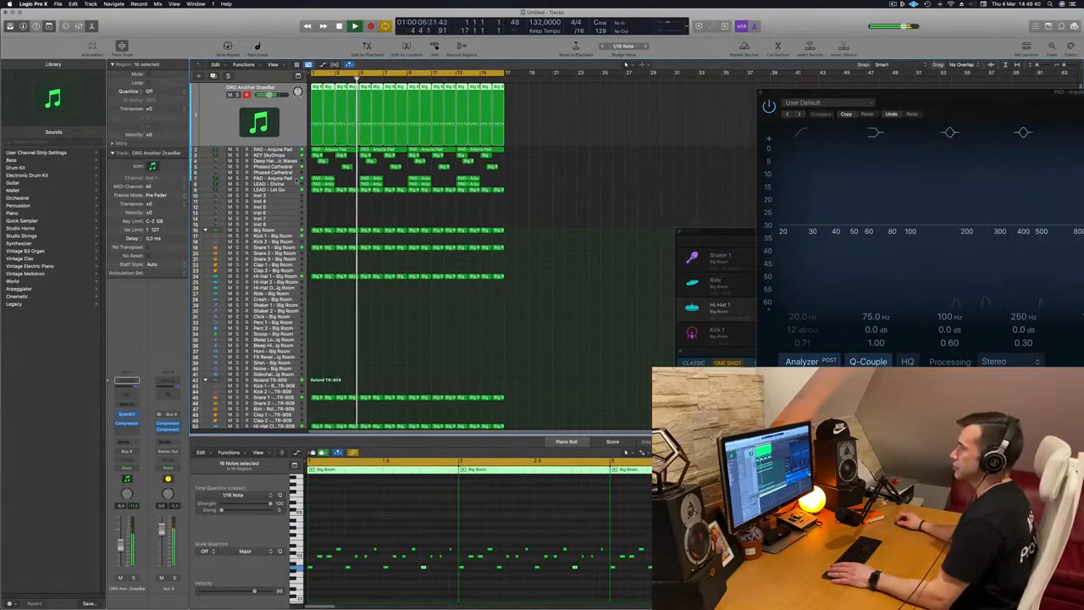
scroll(321, 227, down, 3)
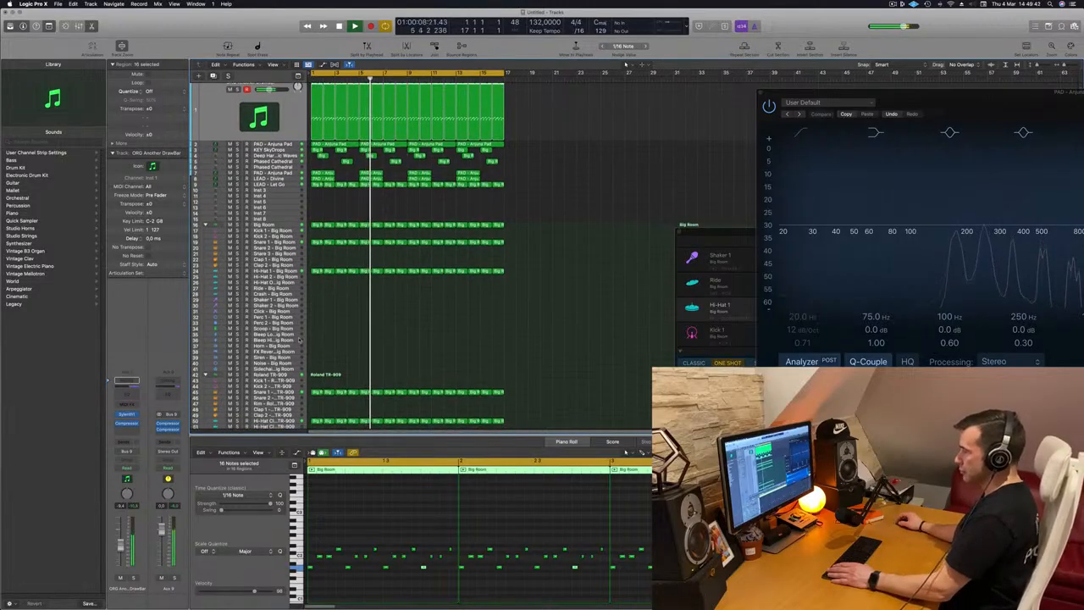
key(space)
key(space)
Add bus sends to the effect auxes on the Snare 1 – Roland TR-909 channel strip
click(263, 346)
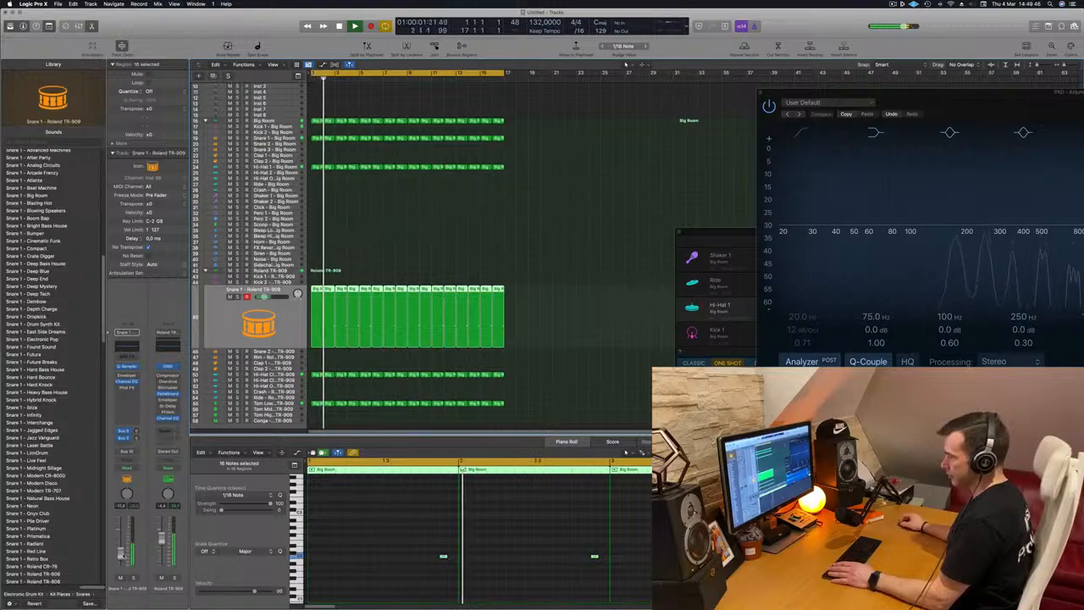
click(117, 444)
mouse_move(127, 455)
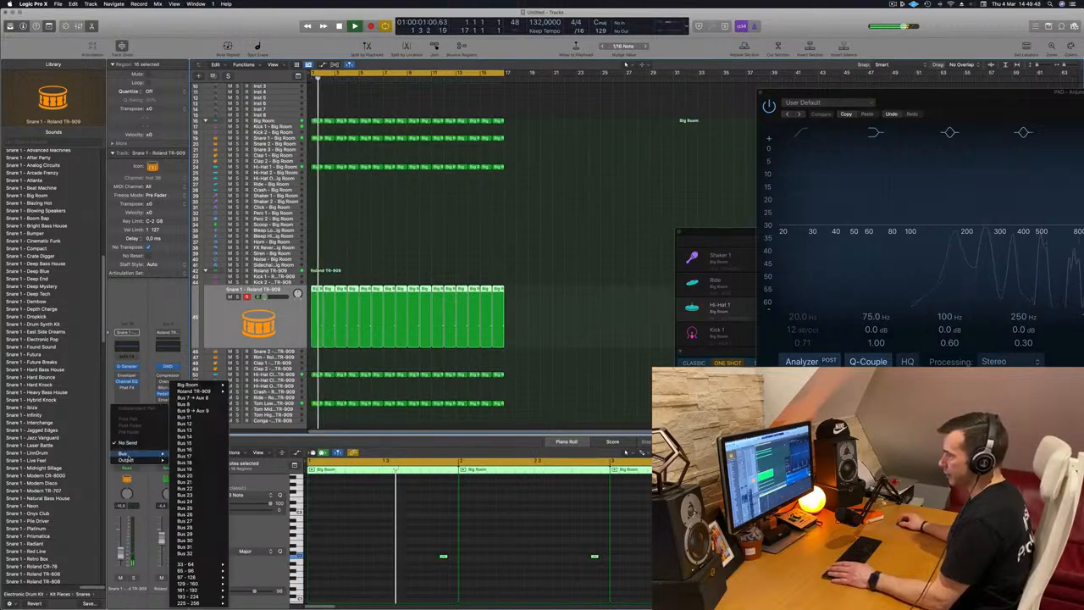
click(205, 411)
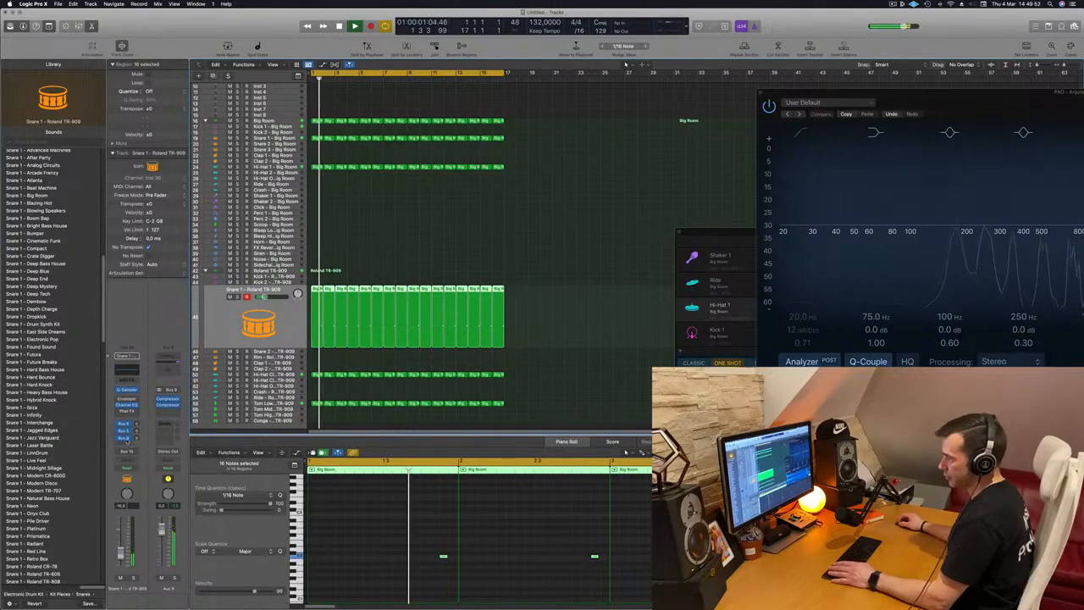
click(128, 439)
mouse_move(161, 496)
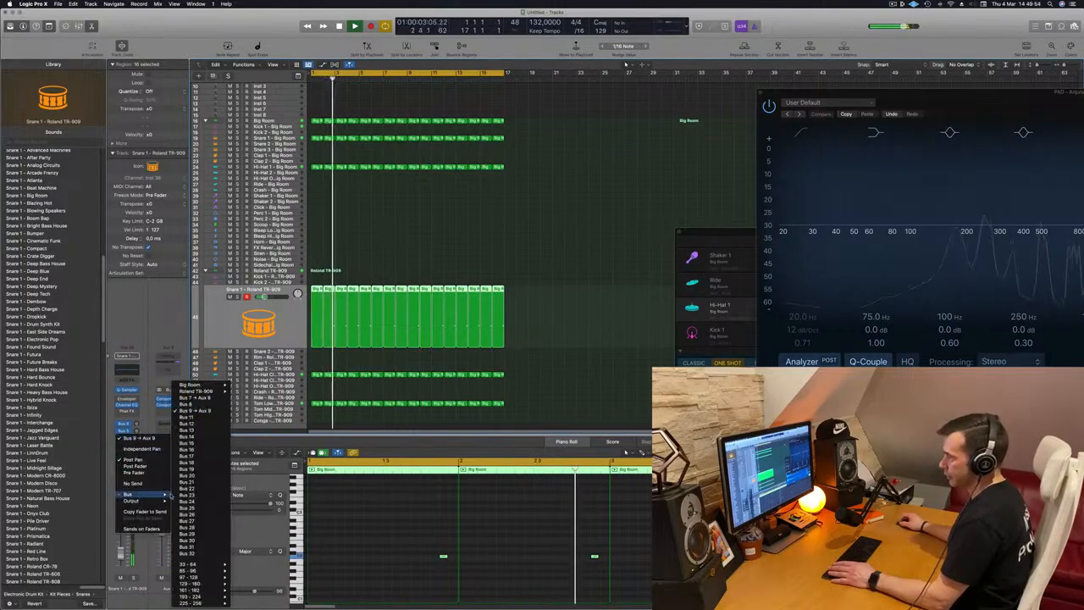
click(201, 407)
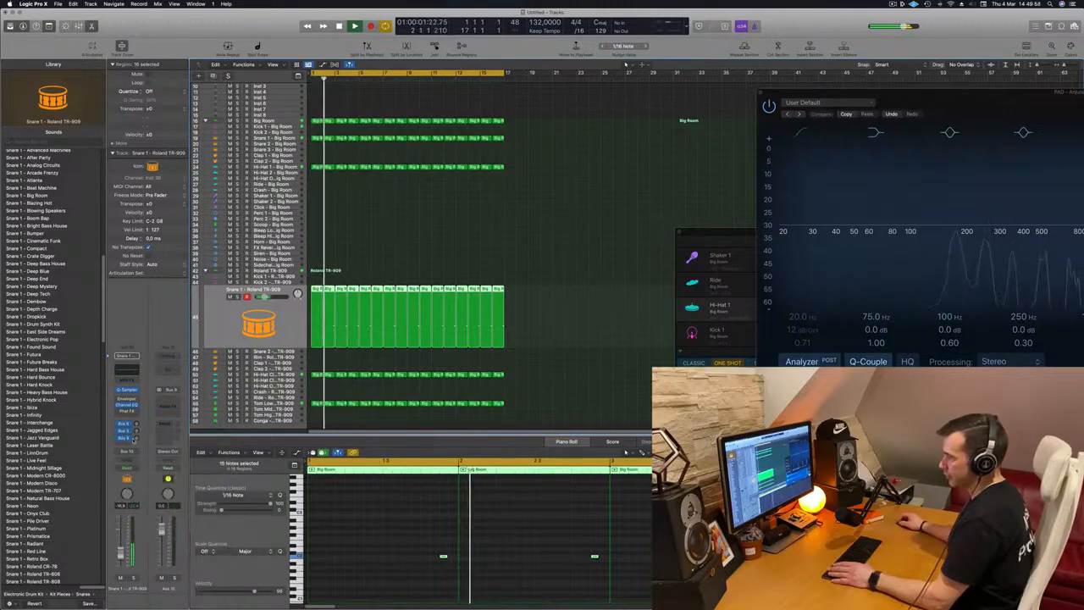
click(126, 431)
mouse_move(147, 496)
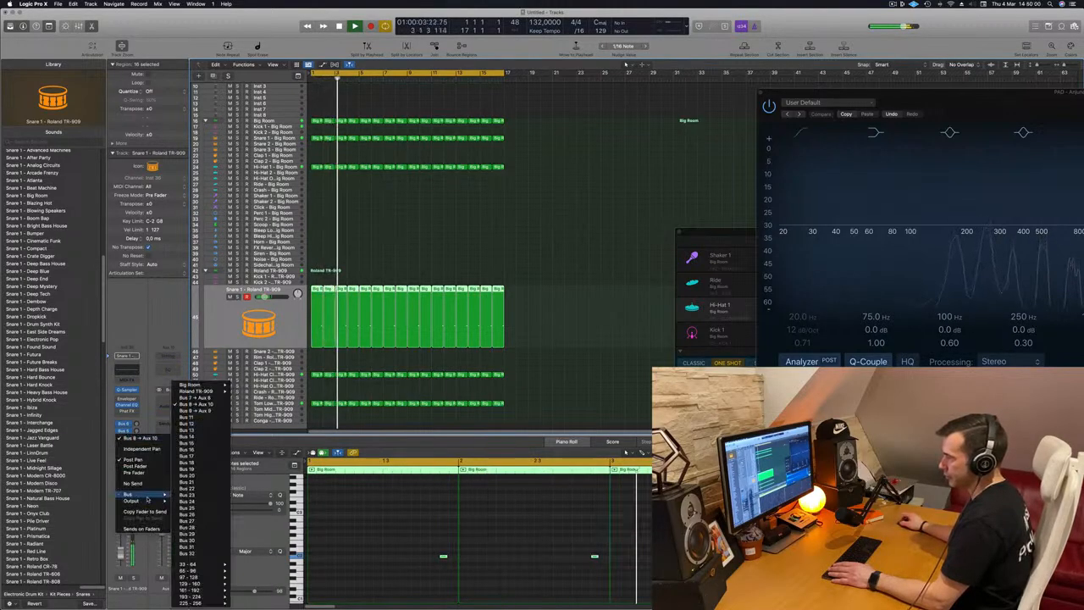
click(144, 320)
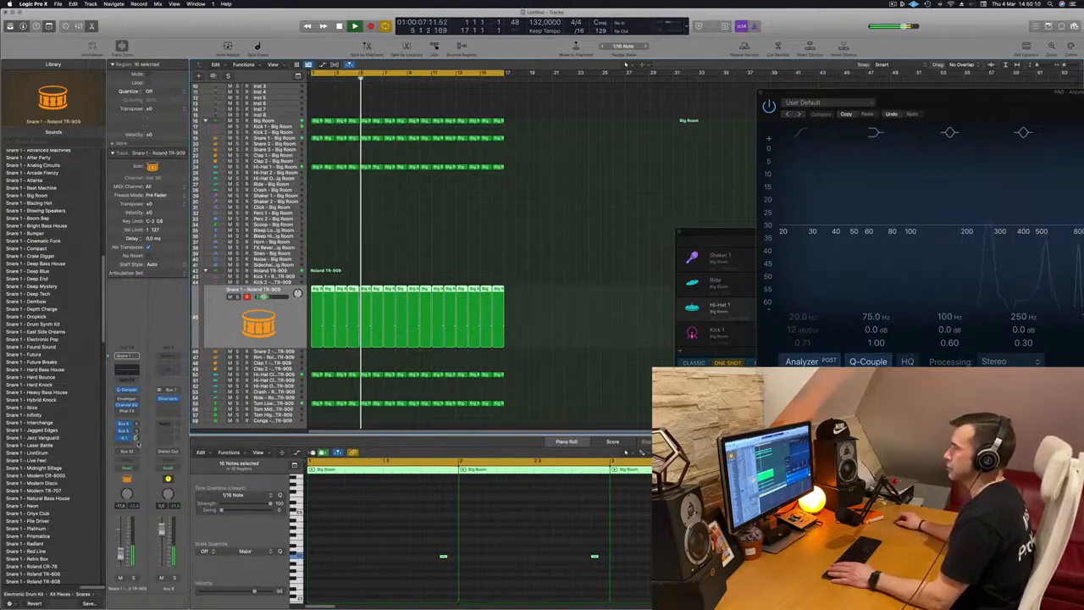
Select all regions, repeat them once, and extend the cycle area over the repeated section
scroll(450, 247, up, 3)
click(573, 185)
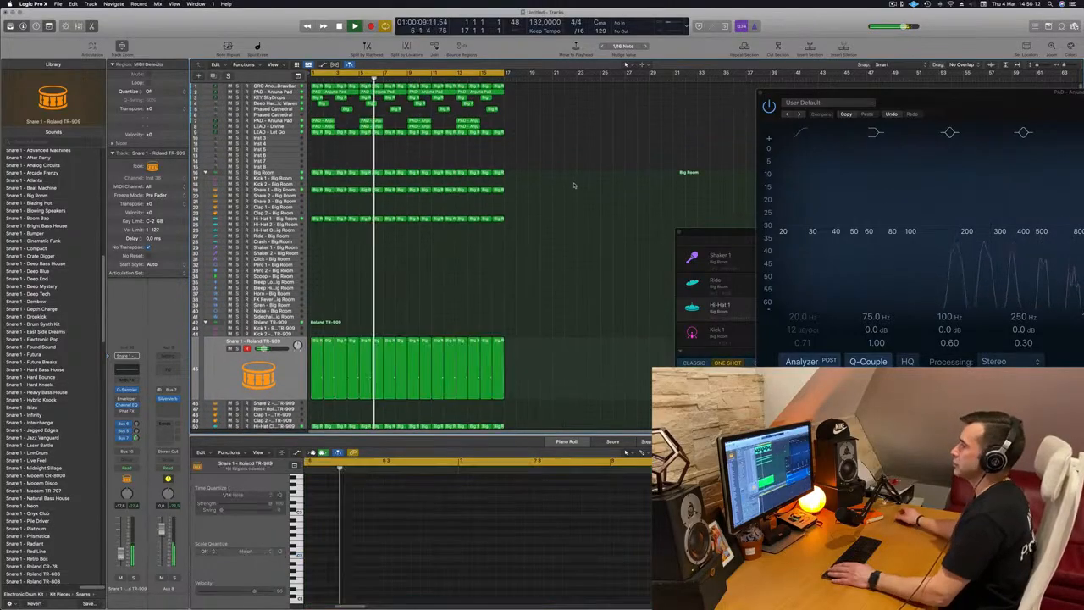
scroll(337, 178, up, 5)
scroll(336, 178, down, 2)
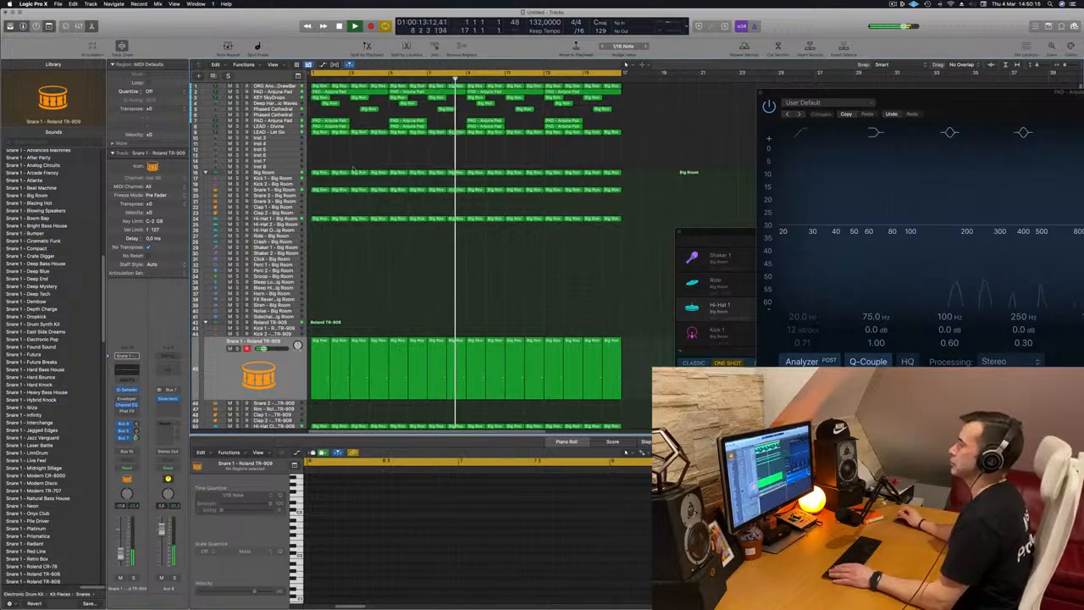
scroll(384, 169, down, 8)
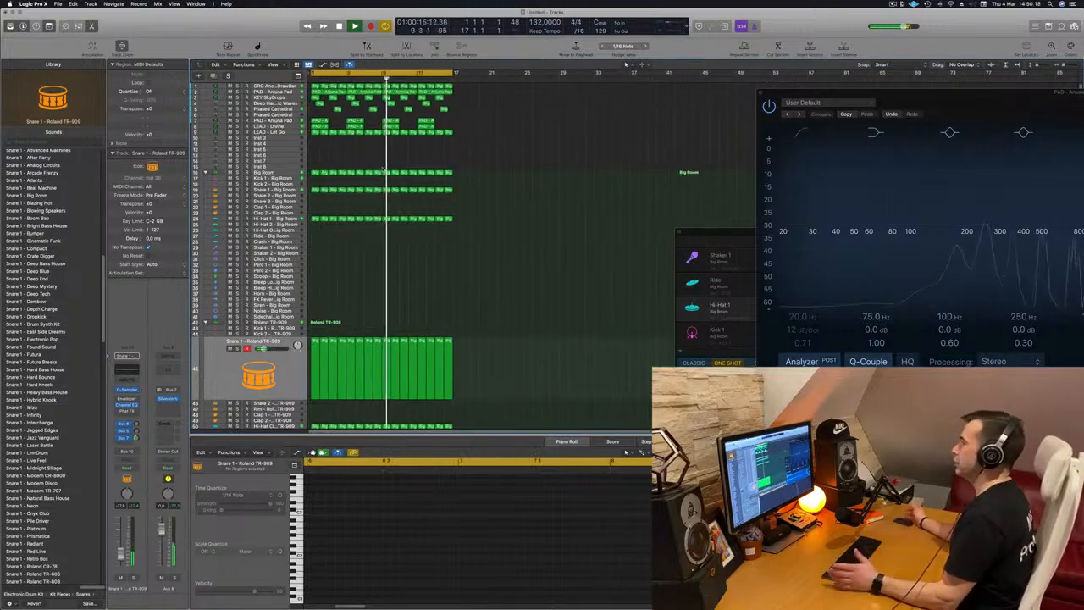
key(Return)
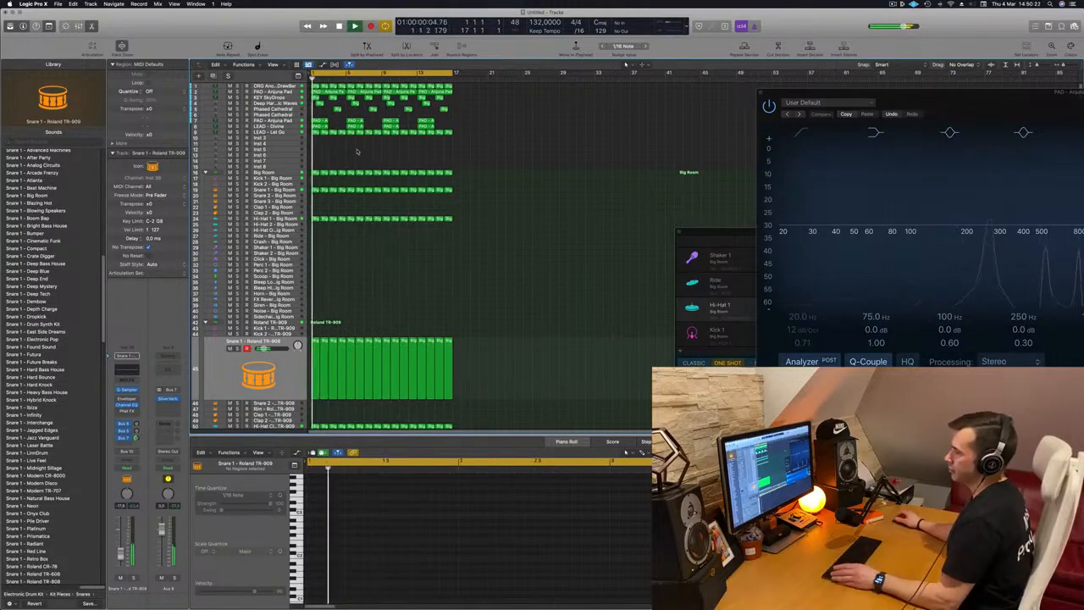
key(super+a)
key(super+r)
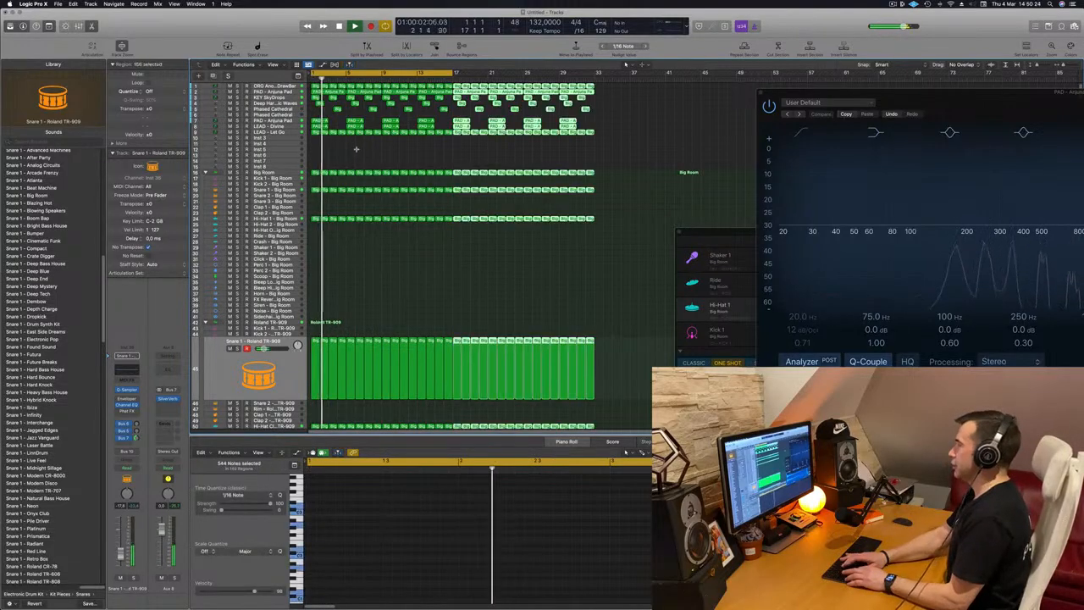
drag(453, 73, 596, 80)
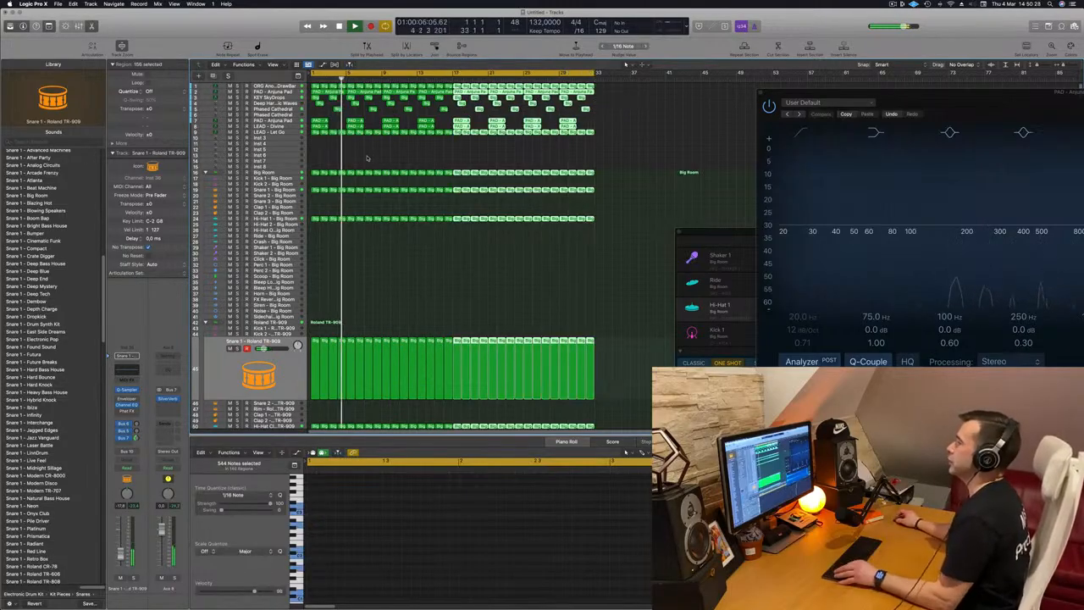
Duplicate the PAD – Anjuna Pad track and move the copy below the LEAD – Let Go track
scroll(368, 159, up, 3)
scroll(373, 173, up, 3)
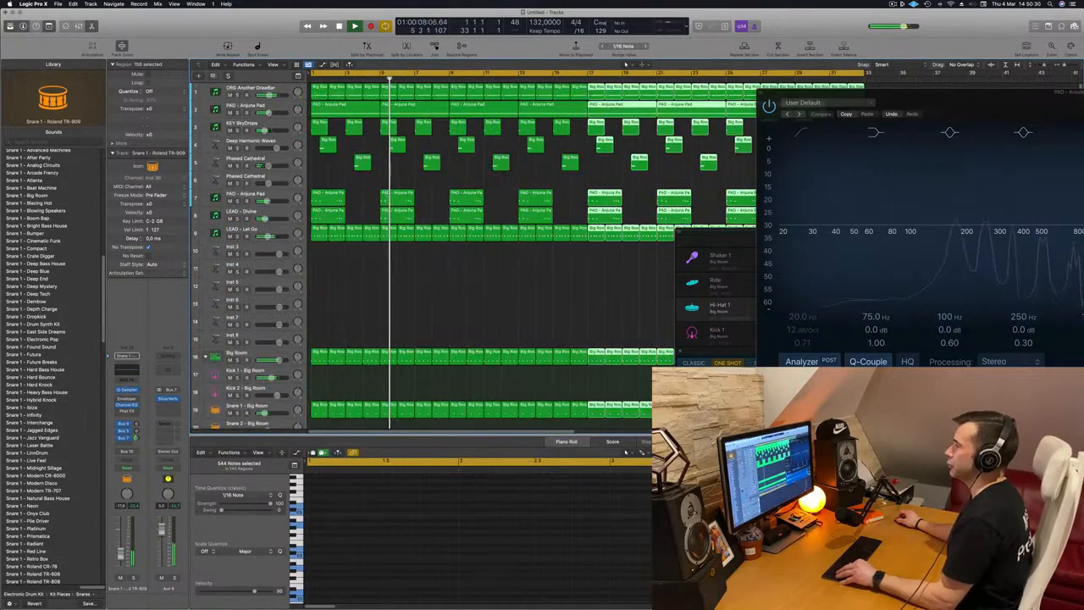
scroll(371, 182, down, 5)
scroll(368, 279, up, 1)
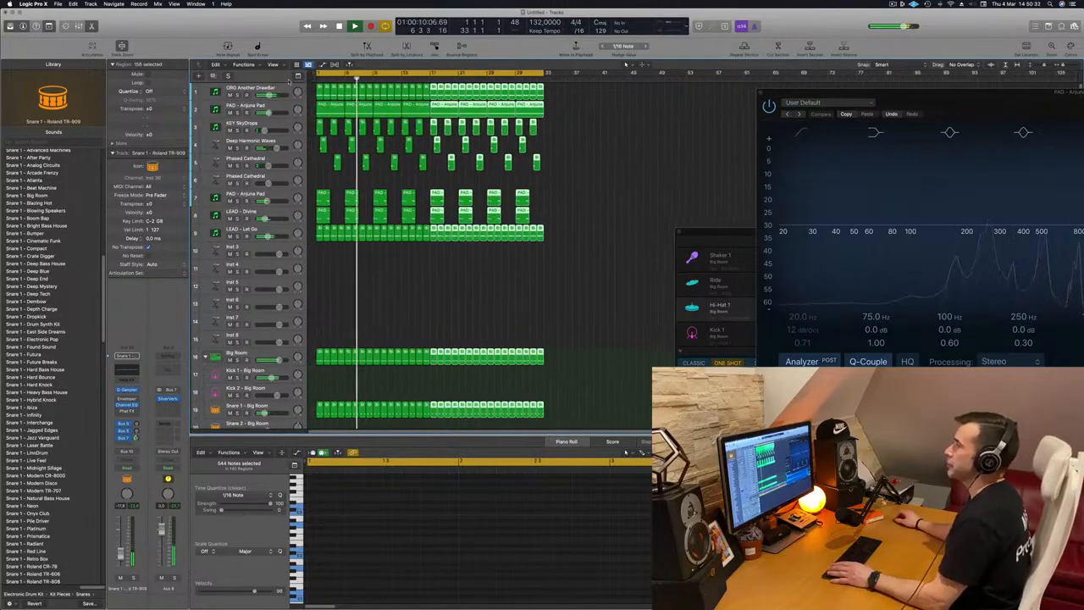
click(228, 108)
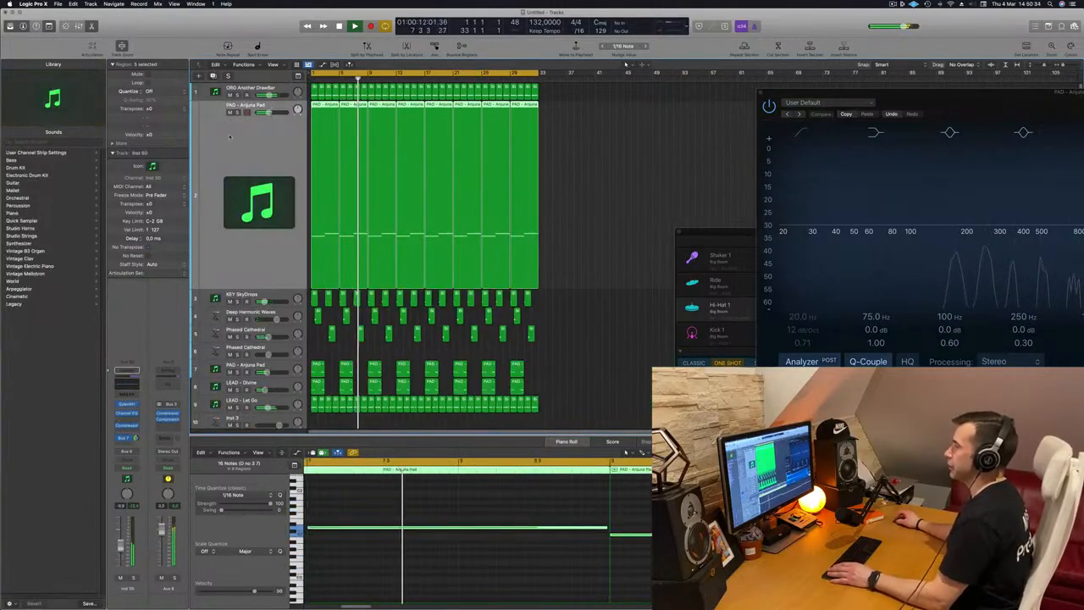
key(super+d)
drag(261, 252, 270, 394)
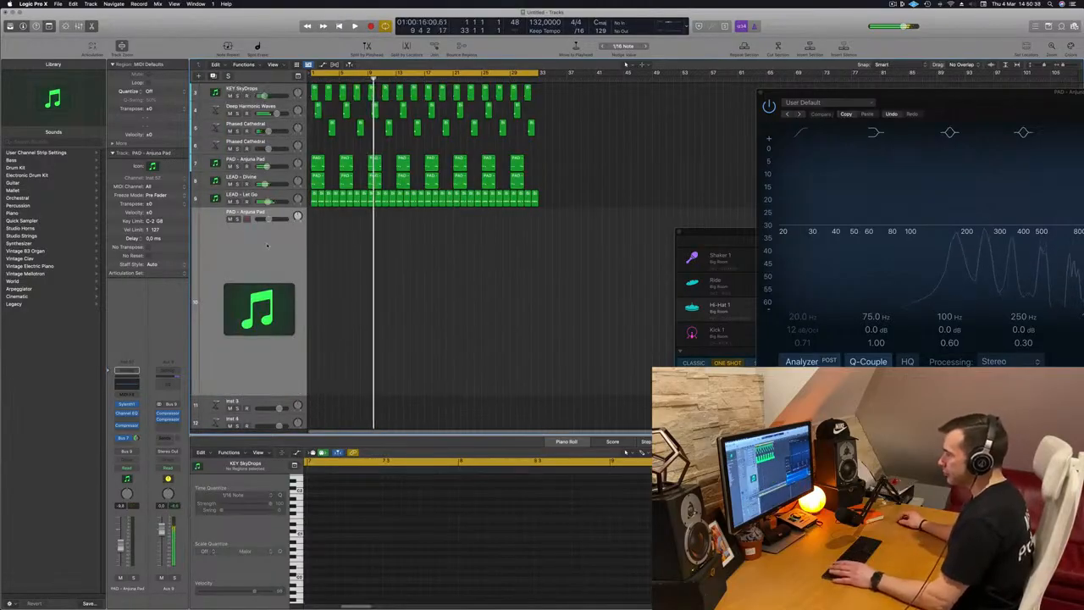
Open the duplicated pad track's Sylenth1 window and the Musical Typing keyboard
click(126, 405)
drag(550, 103, 650, 197)
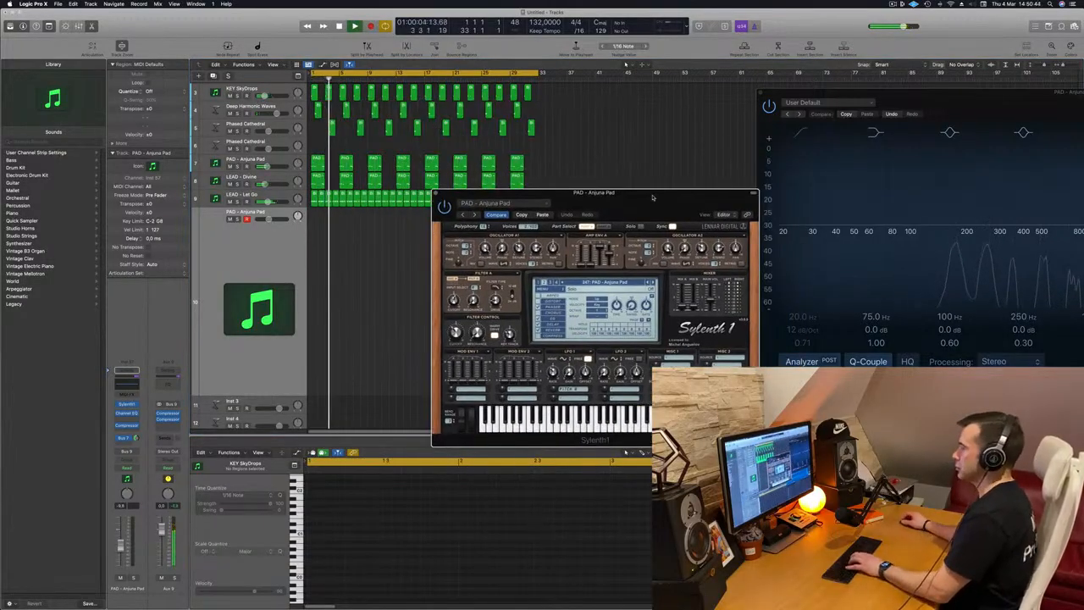
drag(653, 198, 501, 213)
key(super+k)
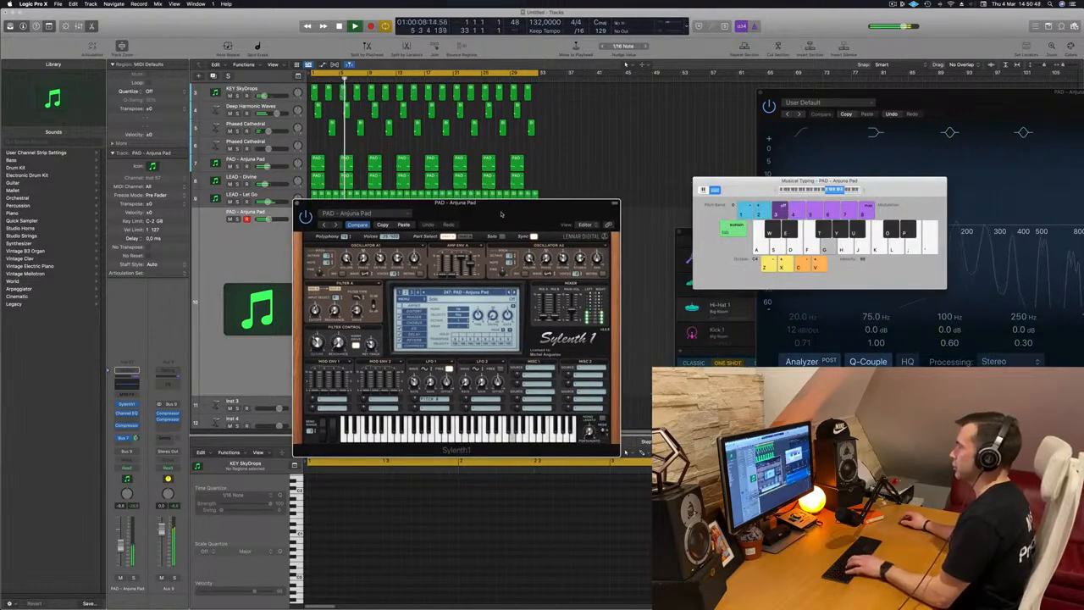
drag(500, 213, 527, 198)
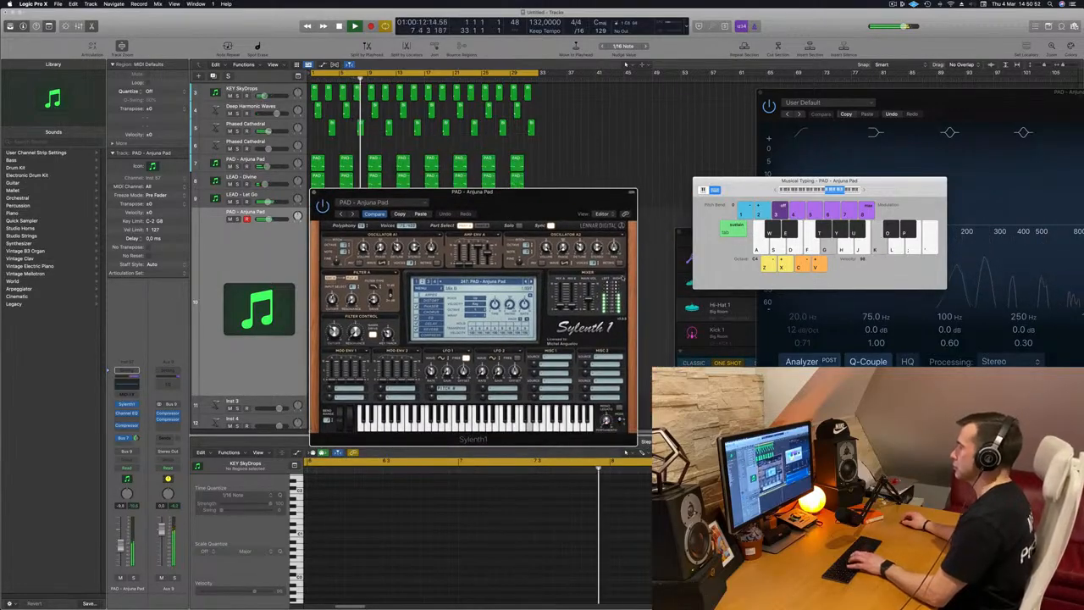
Audition the neighbouring Sylenth1 presets and load LEAD - Basic Super Saw from the preset list
click(532, 282)
key(k)
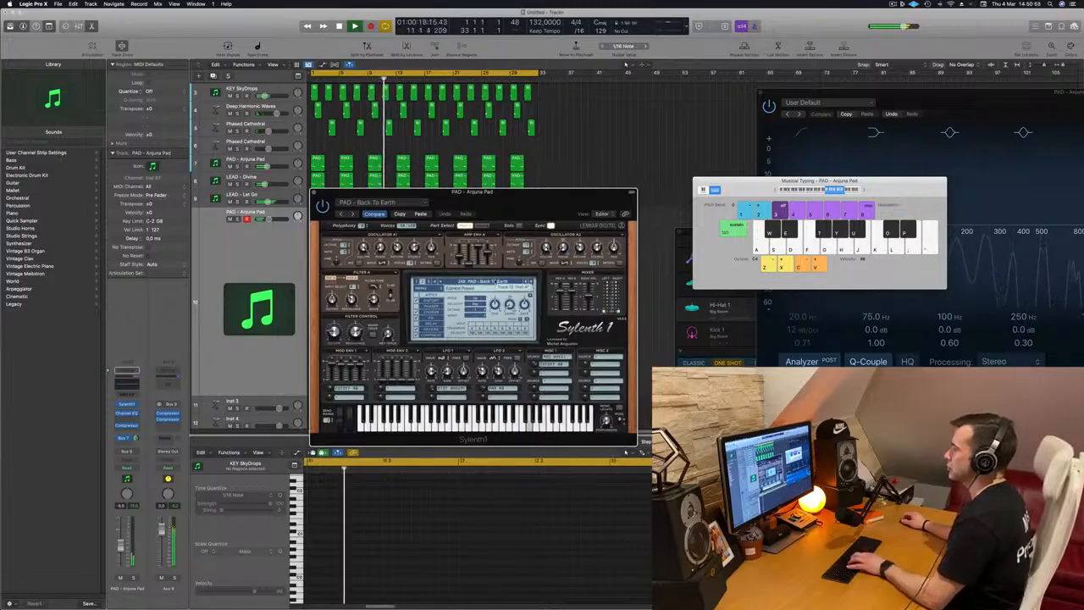
click(495, 282)
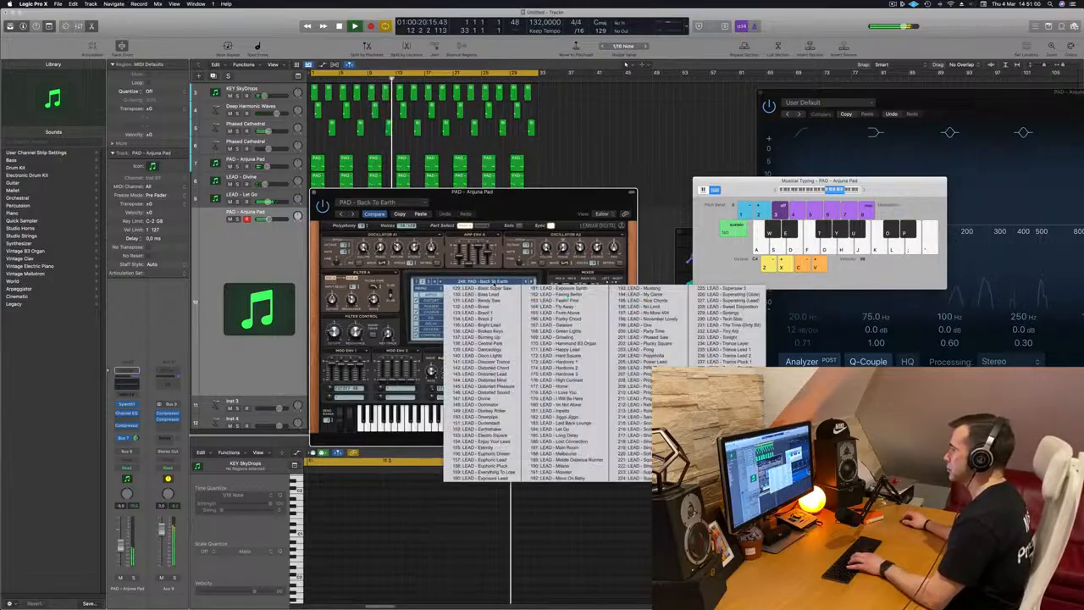
click(494, 288)
drag(493, 192, 562, 169)
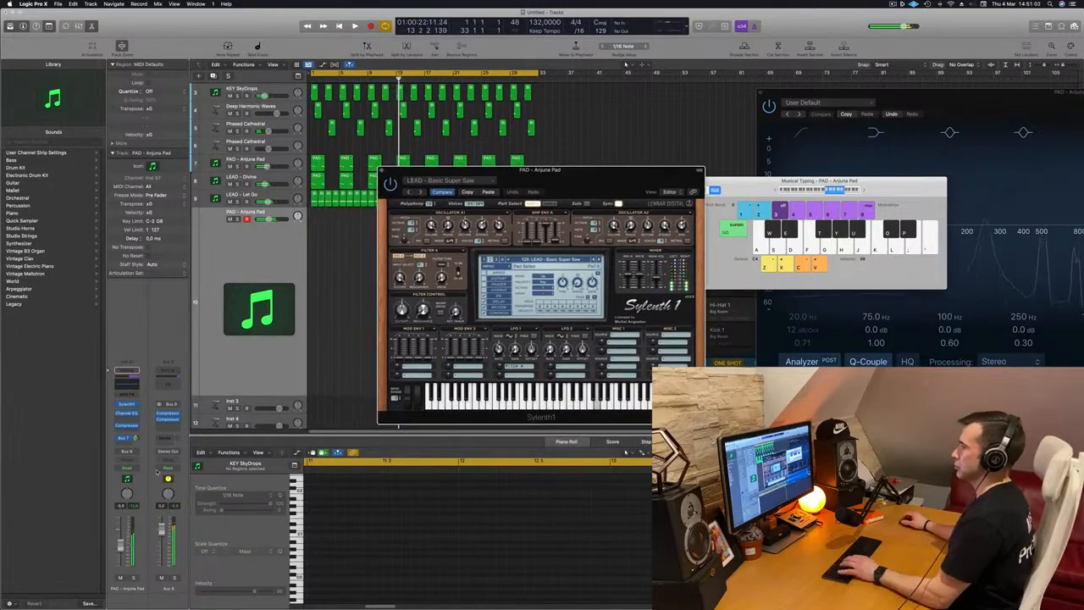
Play the project and audition the Basic Super Saw patch with Musical Typing notes
key(space)
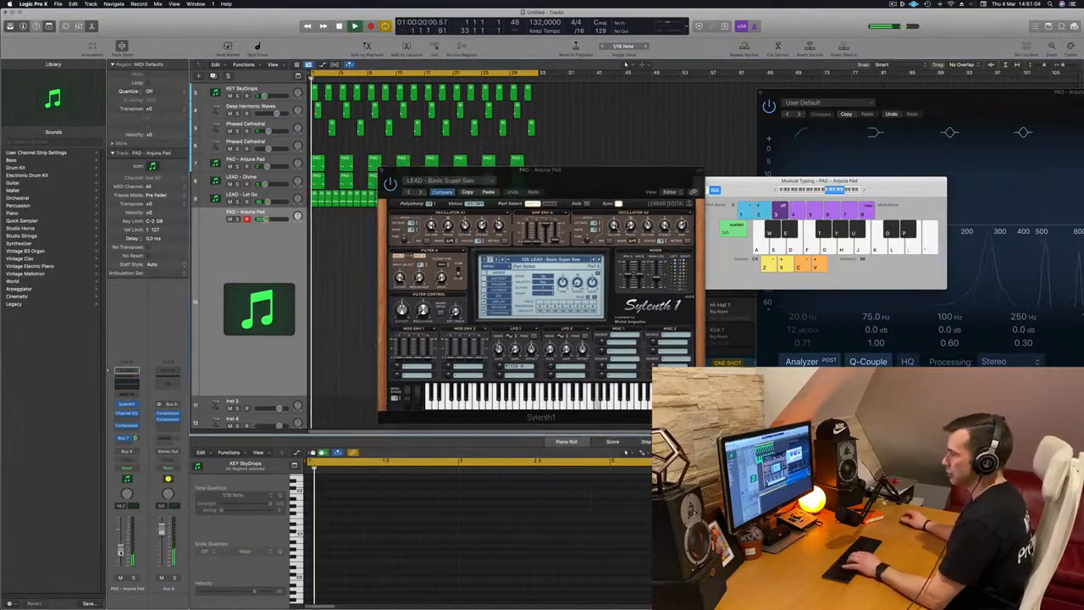
key(f)
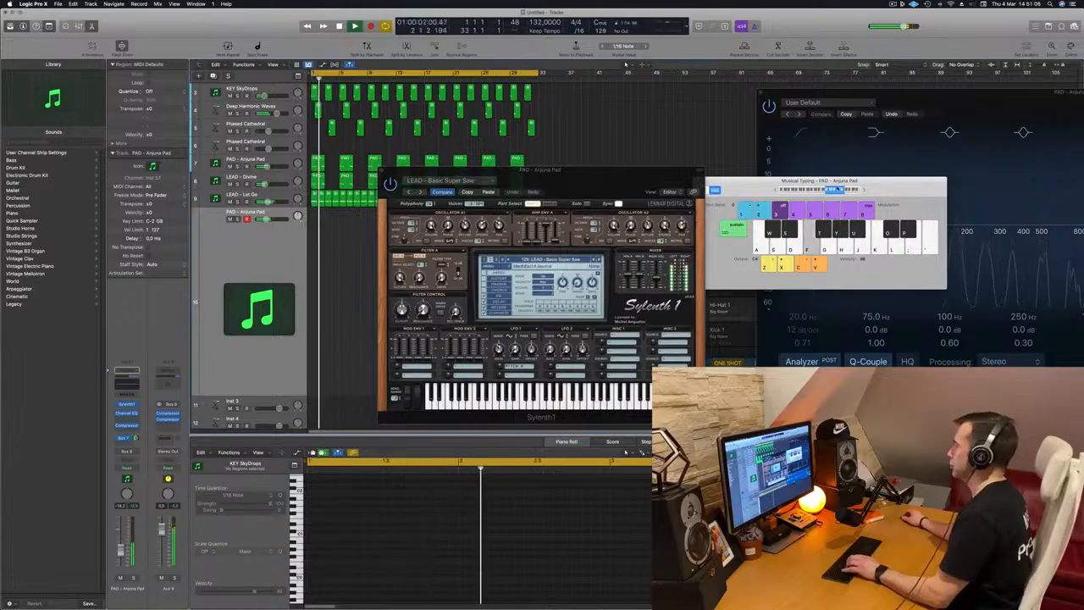
key(z)
key(f)
key(g)
drag(615, 176, 518, 151)
key(h)
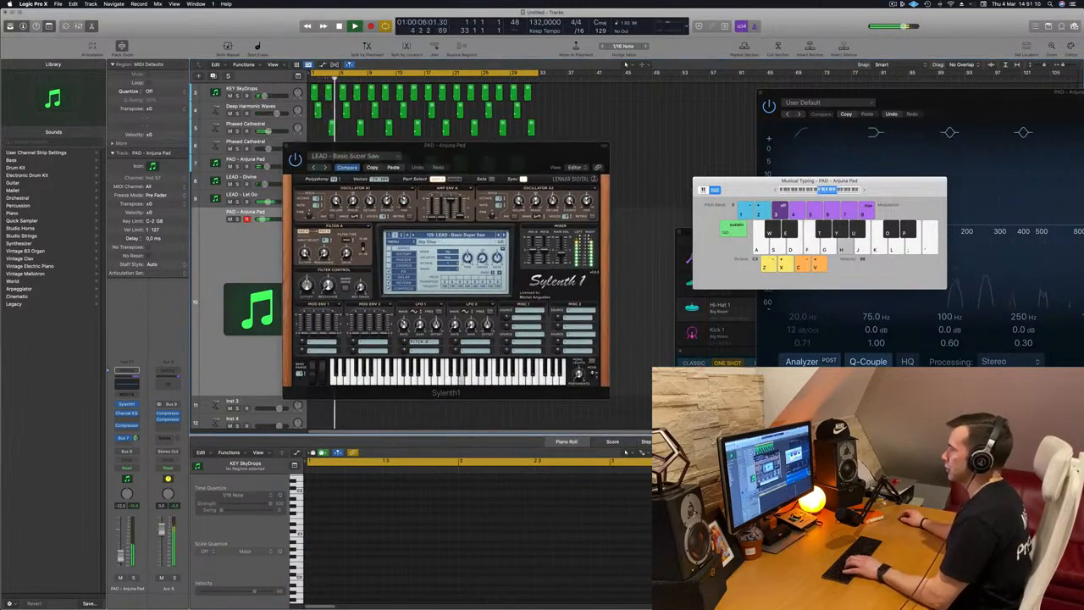
Step through further lead presets and load LEAD - 80's Cop from the preset list
click(504, 238)
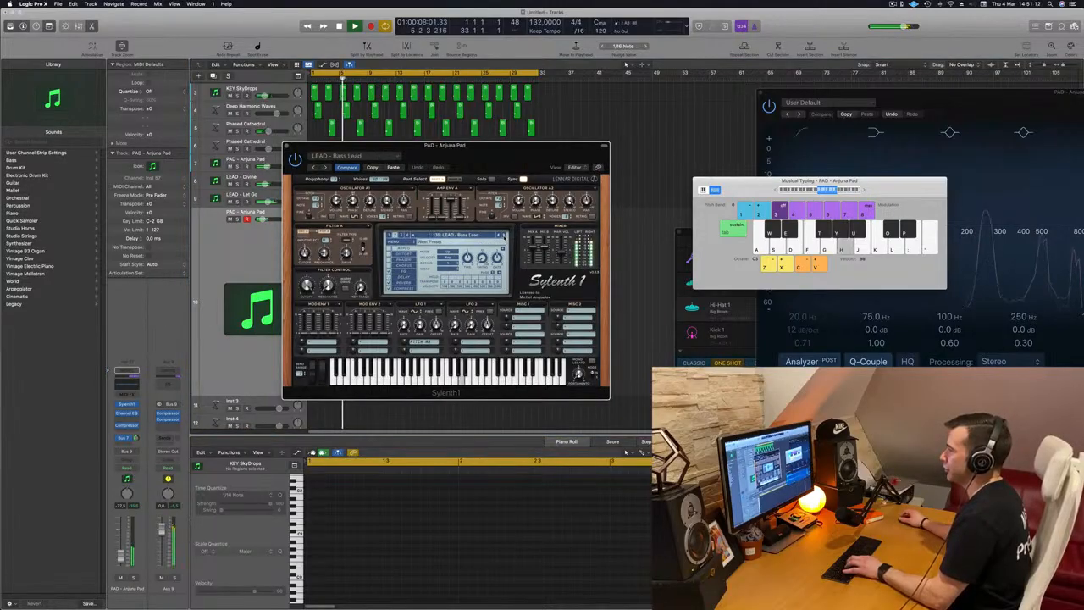
click(504, 237)
key(h)
click(457, 235)
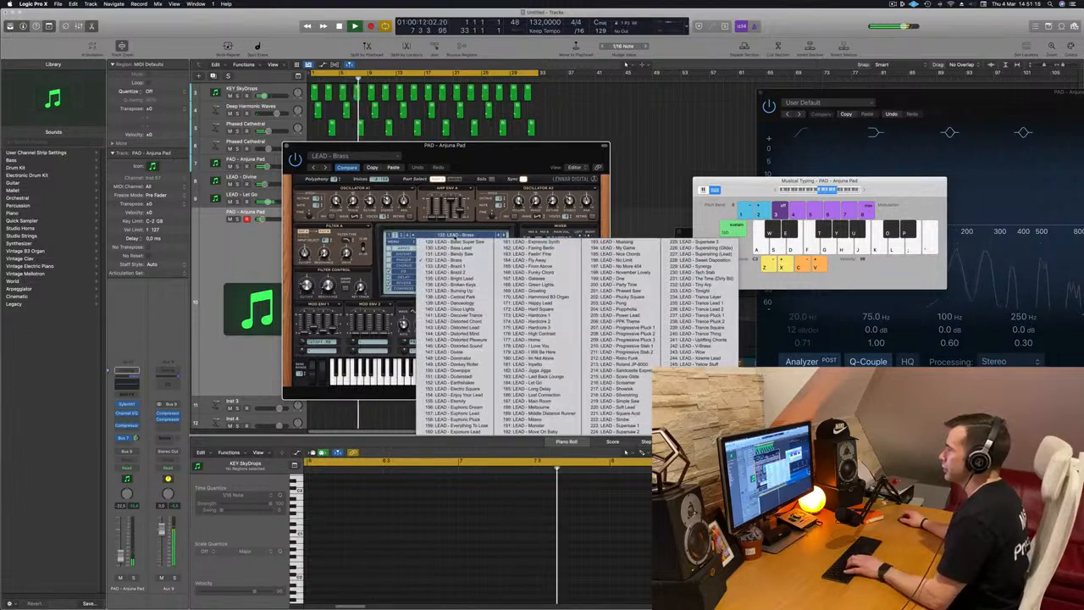
click(388, 235)
click(457, 235)
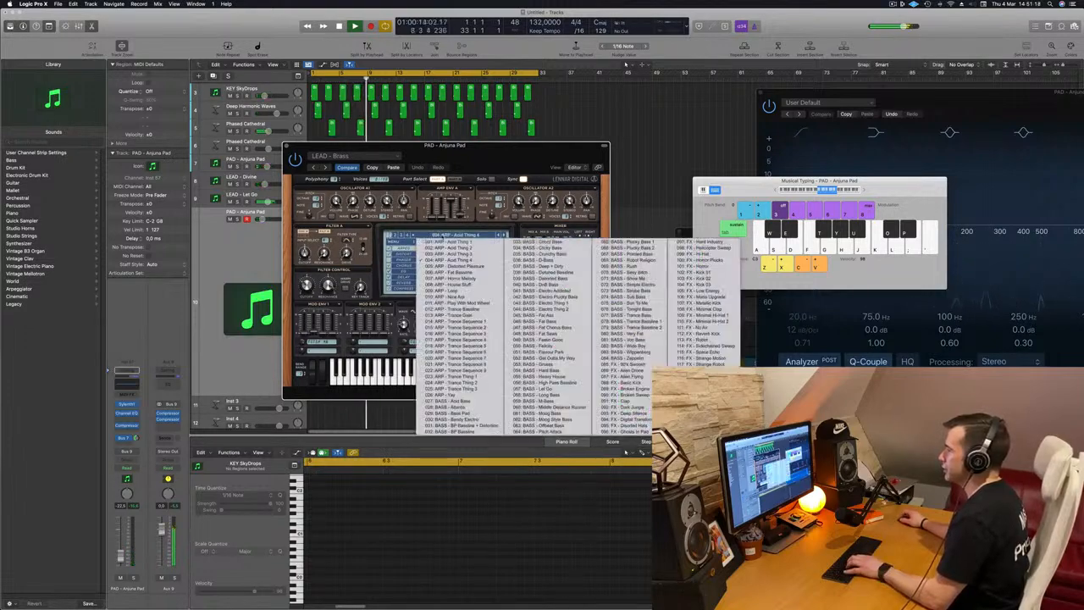
click(705, 396)
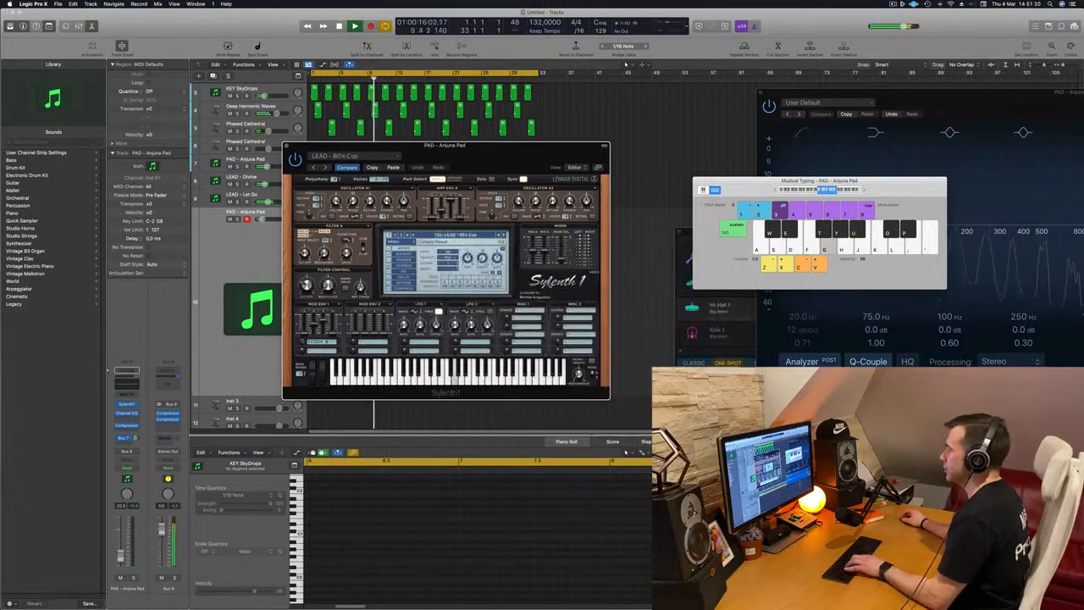
Adjust the duplicated pad track's volume fader while auditioning the 80's Cop patch with Musical Typing notes
click(498, 155)
key(j)
key(k)
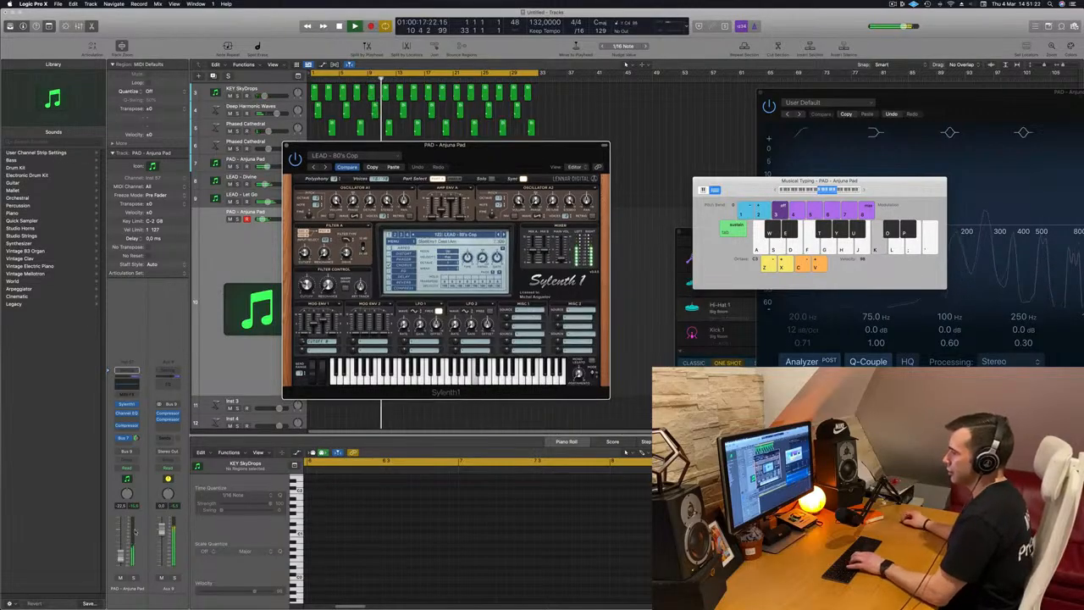
click(120, 545)
key(l)
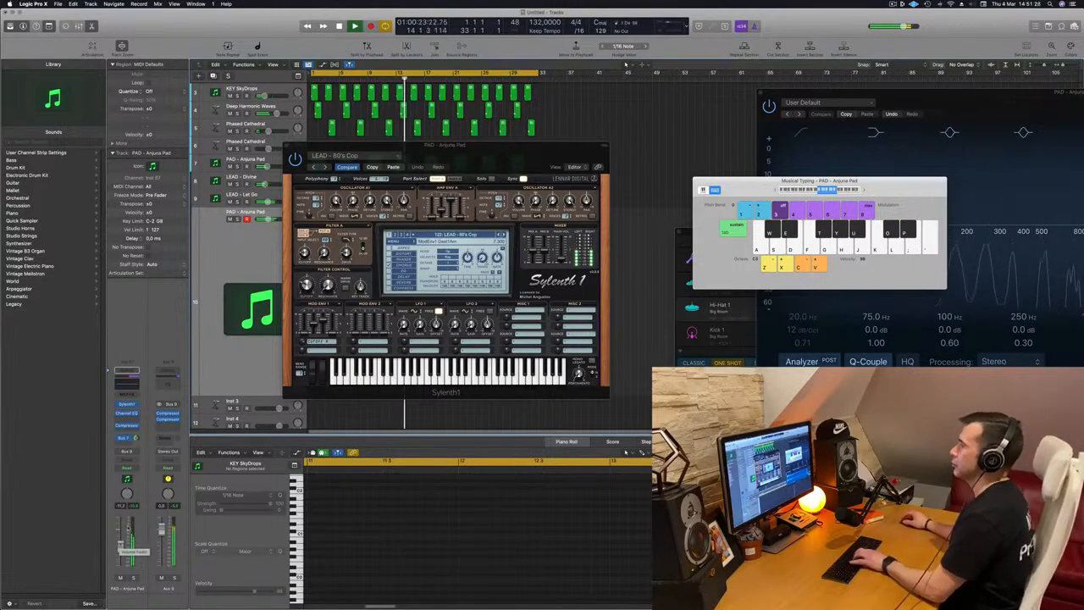
click(307, 285)
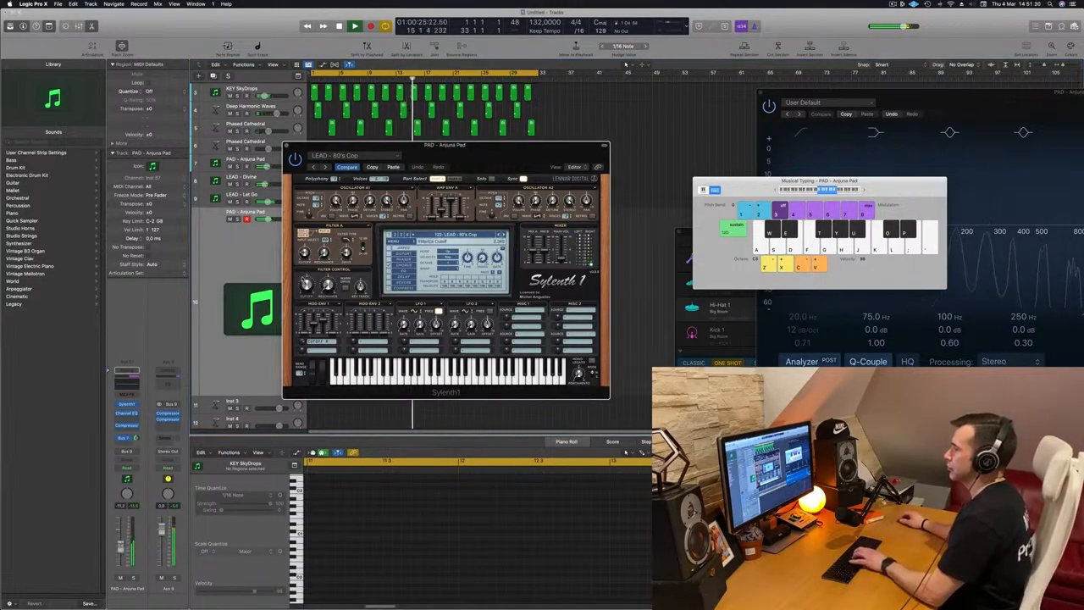
click(123, 556)
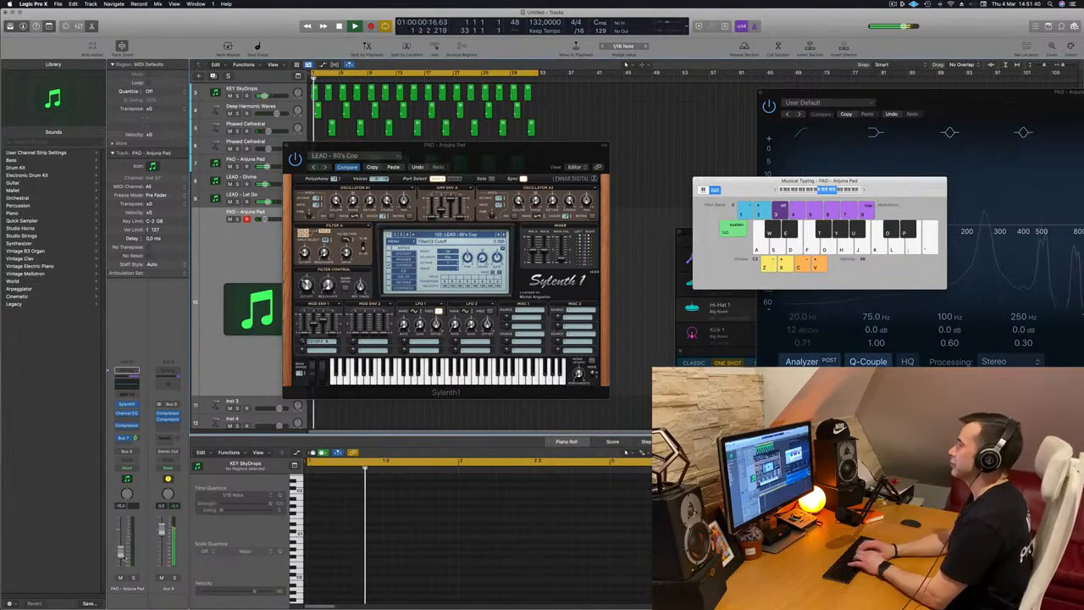
key(l)
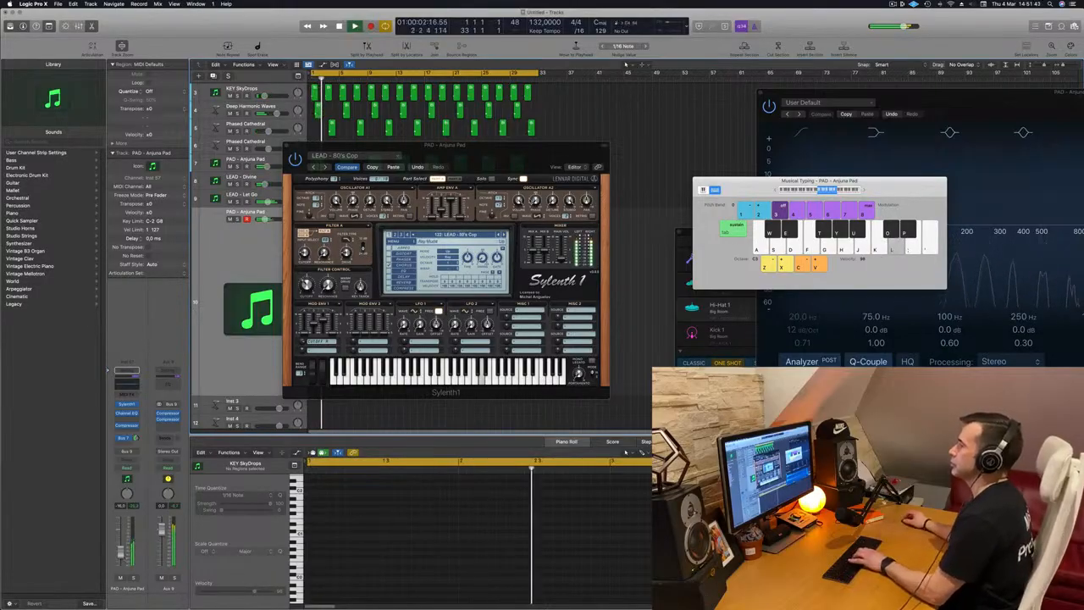
Step to the LEAD - 80's Lead preset in Sylenth1 and audition it with Musical Typing notes
drag(573, 146, 790, 174)
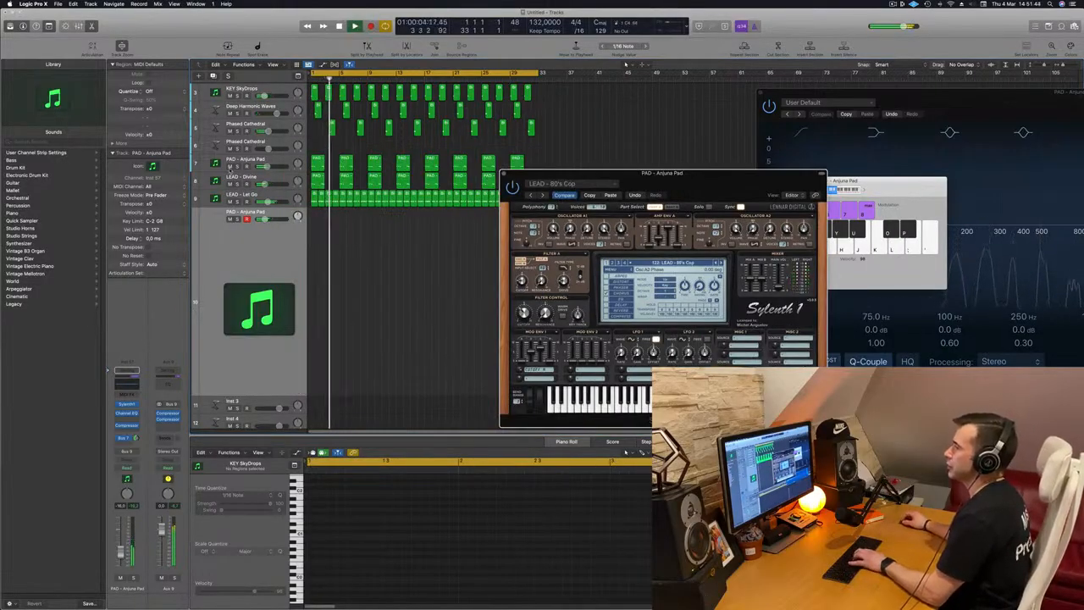
click(716, 155)
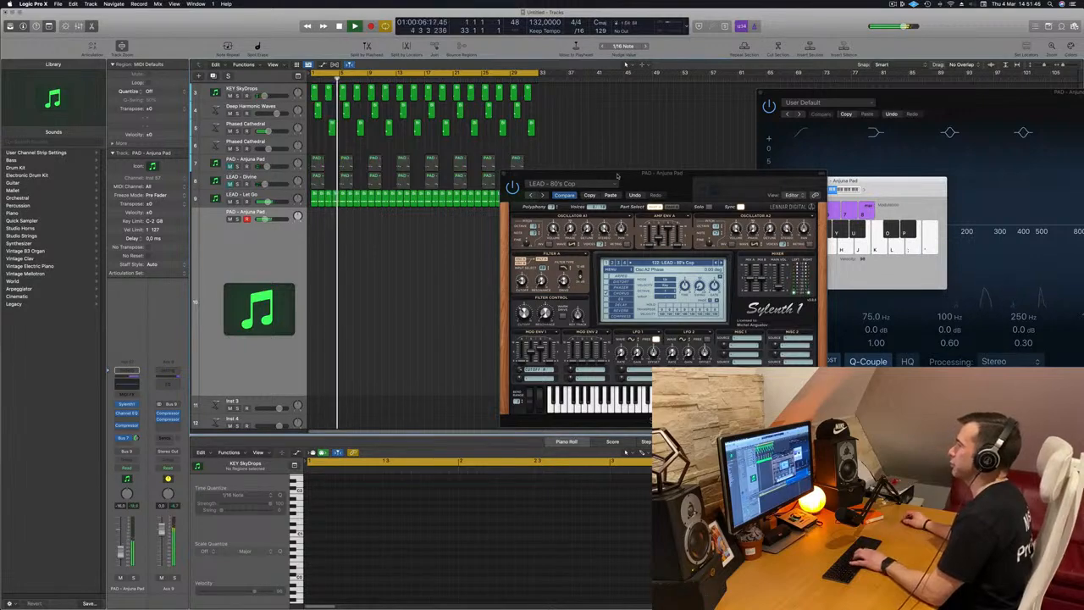
drag(650, 177, 569, 171)
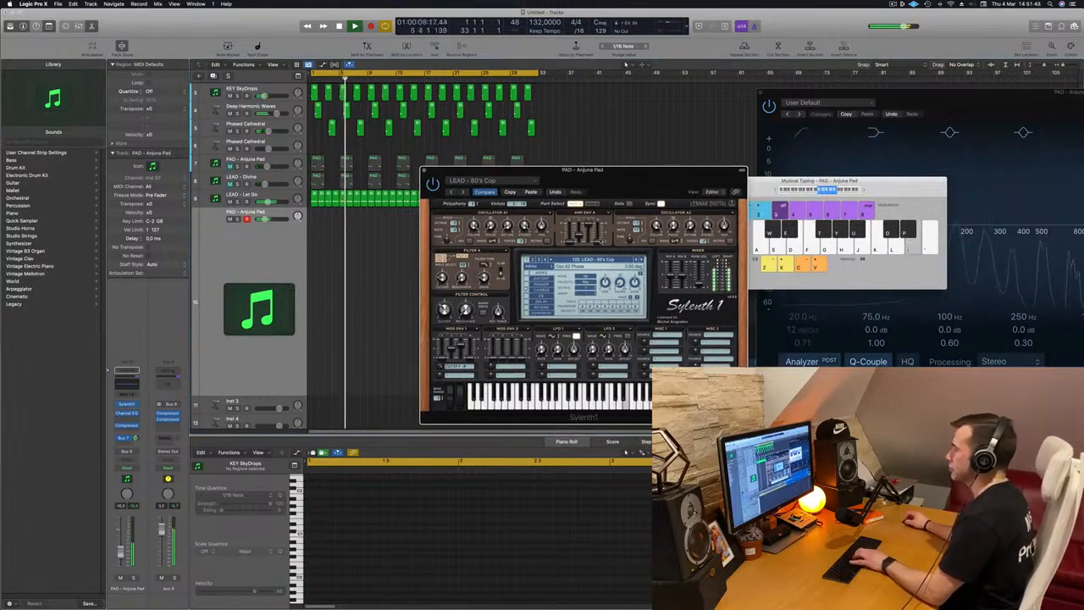
key(k)
key(l)
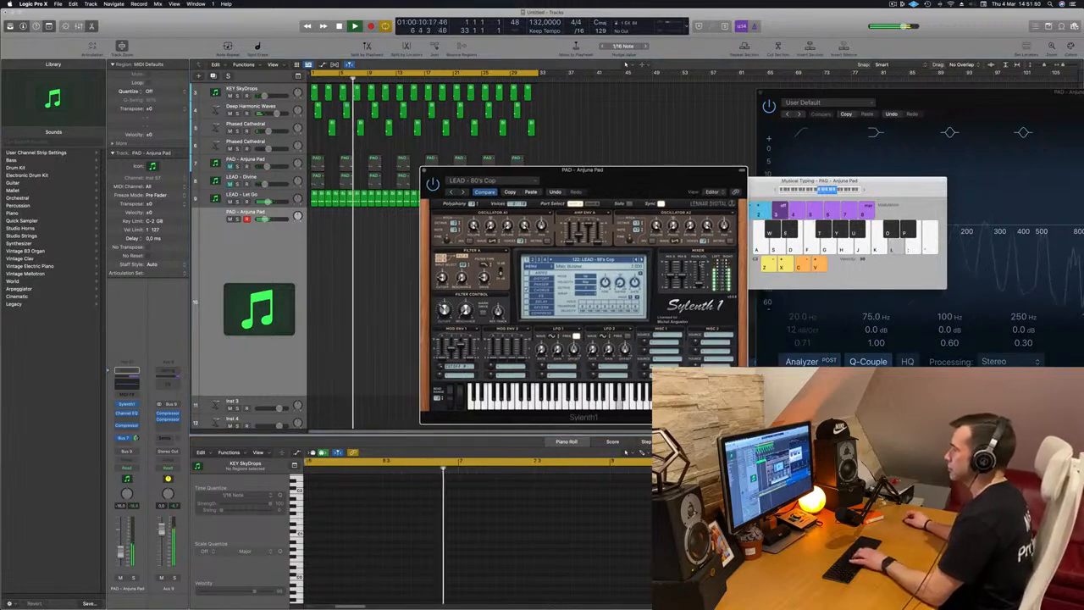
click(642, 261)
key(k)
key(l)
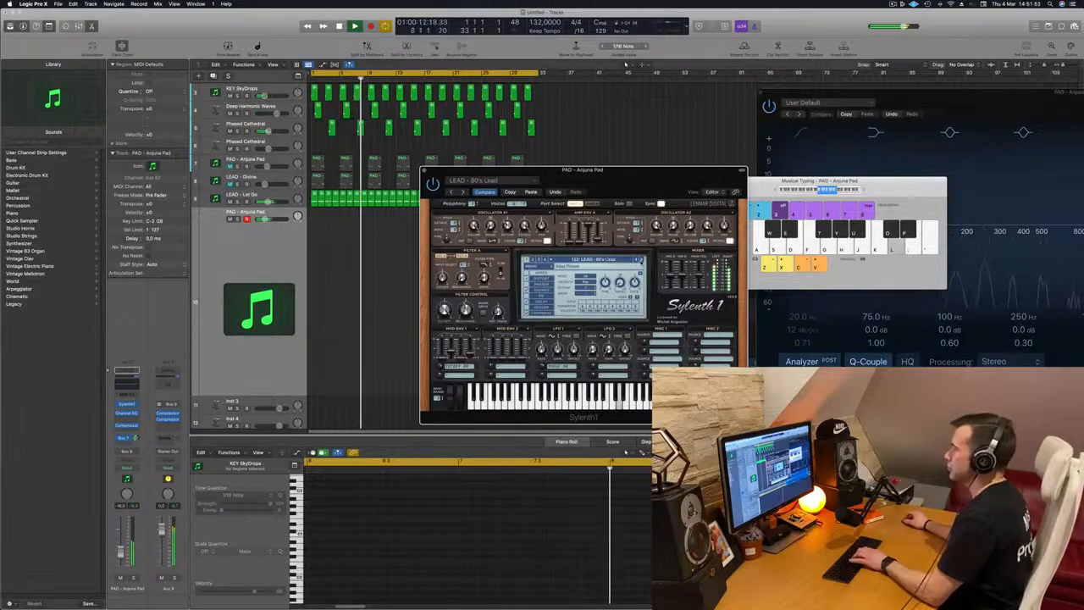
drag(635, 191, 556, 156)
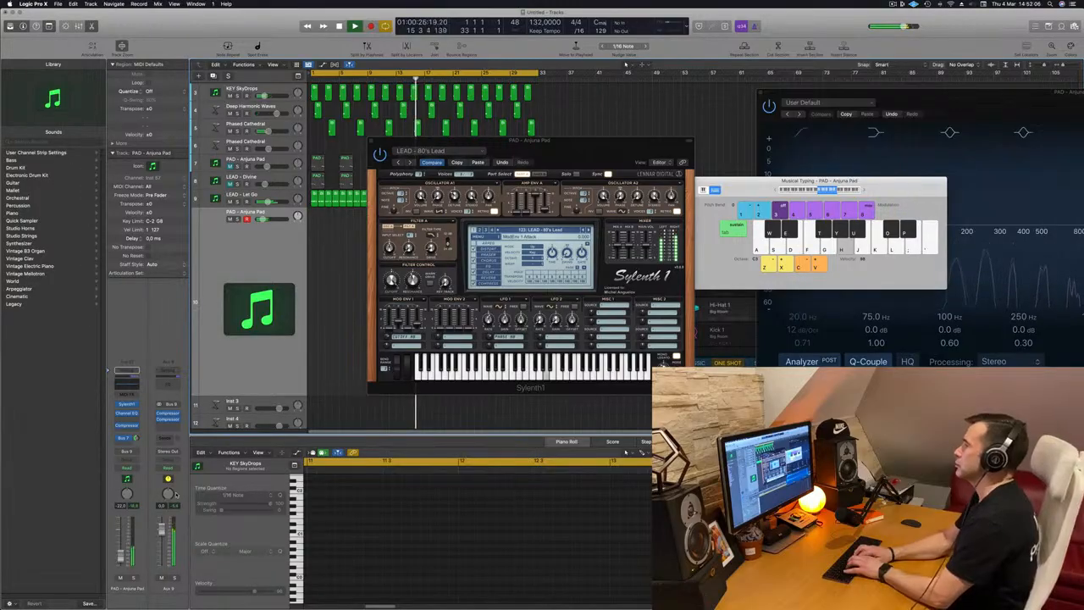
Rehearse a melody on the 80's Lead patch with the Musical Typing keys
key(k)
key(h)
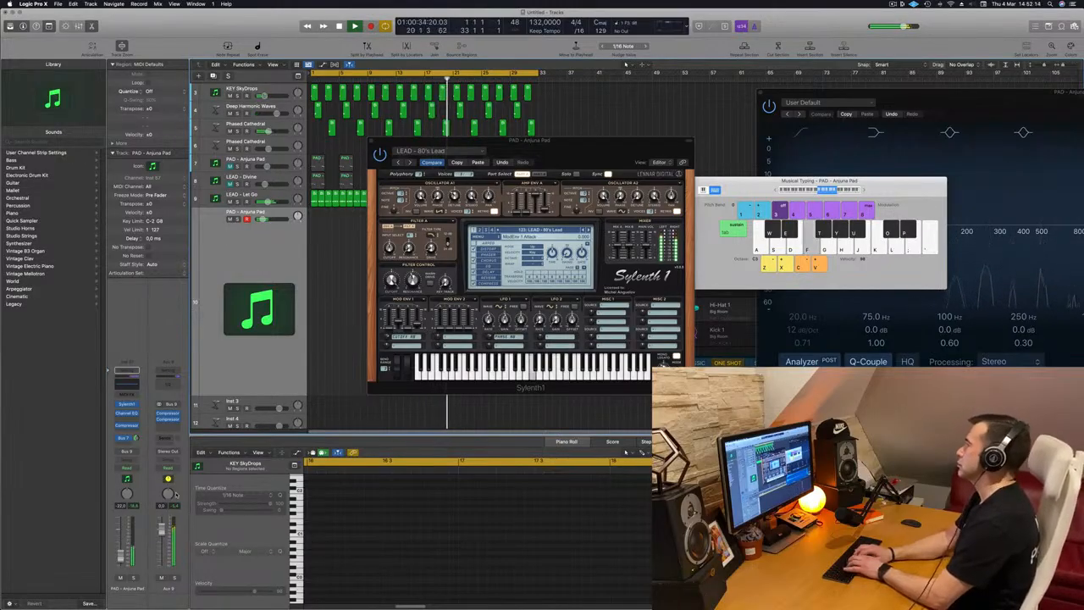
key(k)
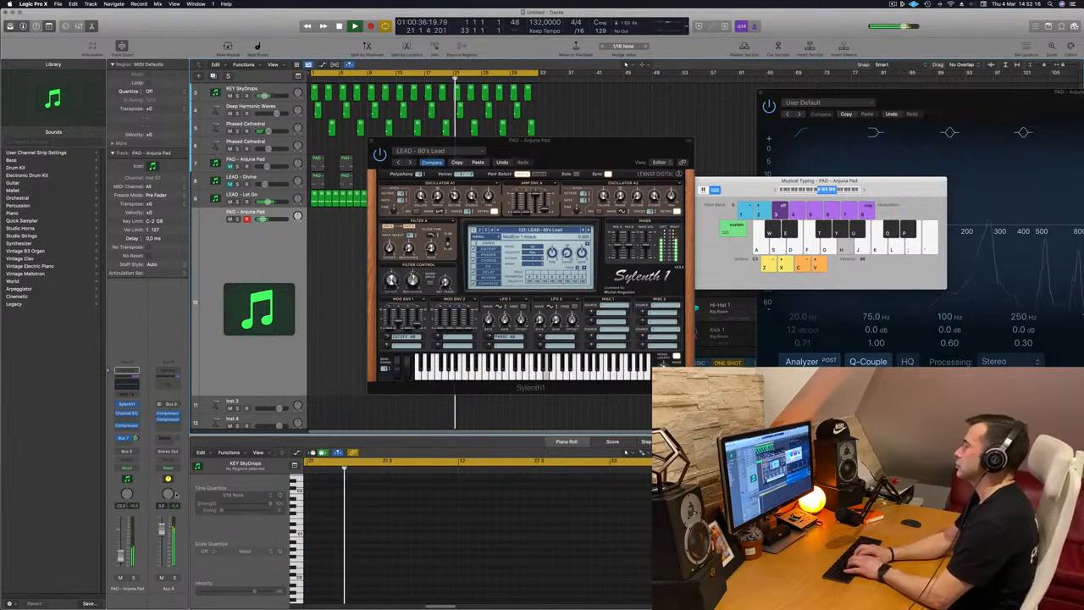
key(k)
key(j)
key(h)
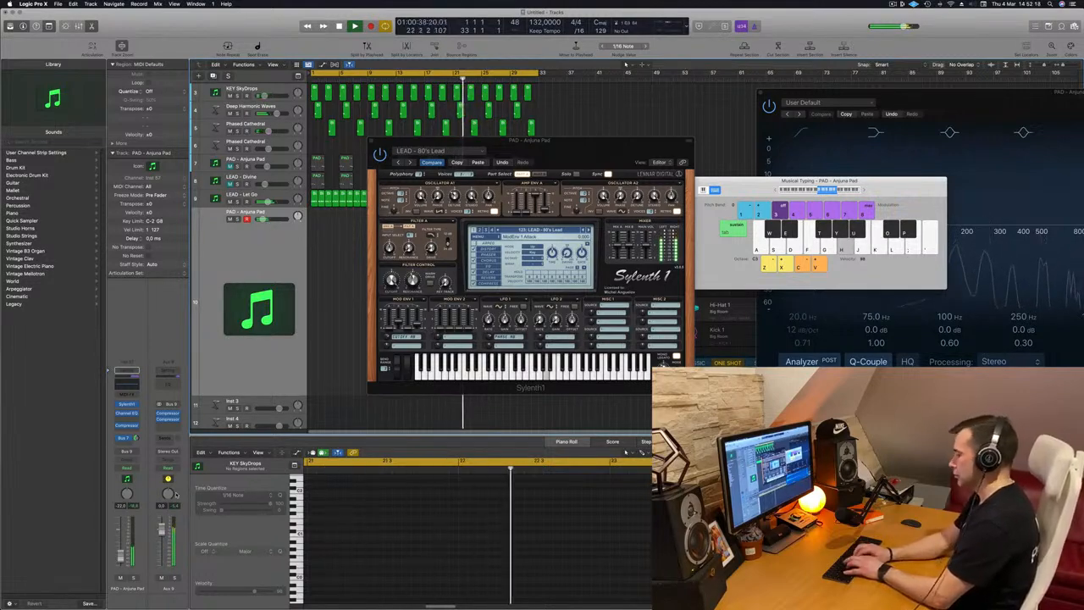
Record a melody on the duplicated pad track using the Musical Typing keys
key(r)
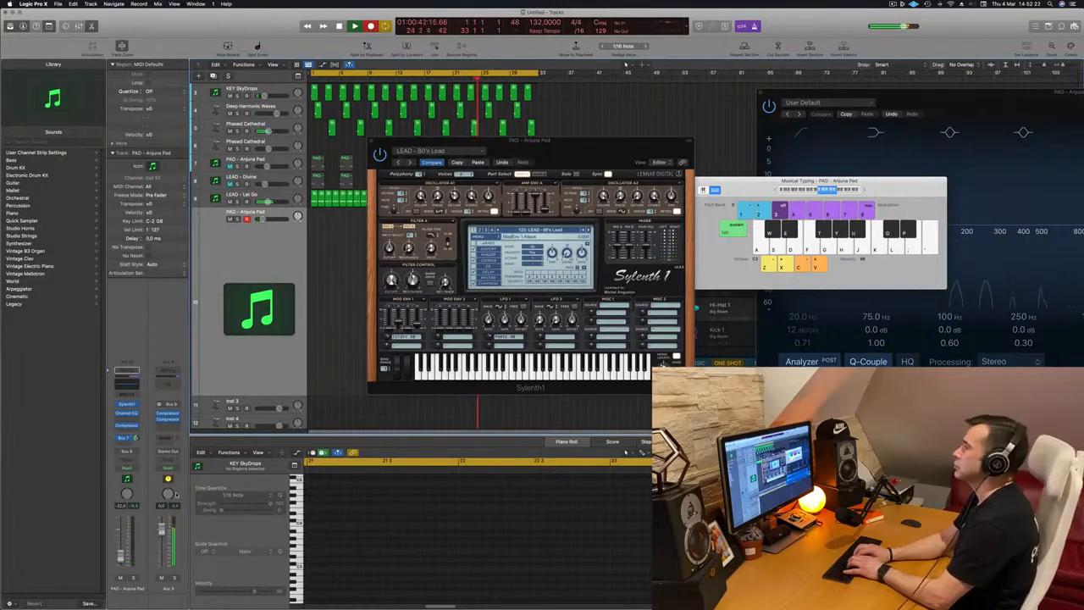
key(l)
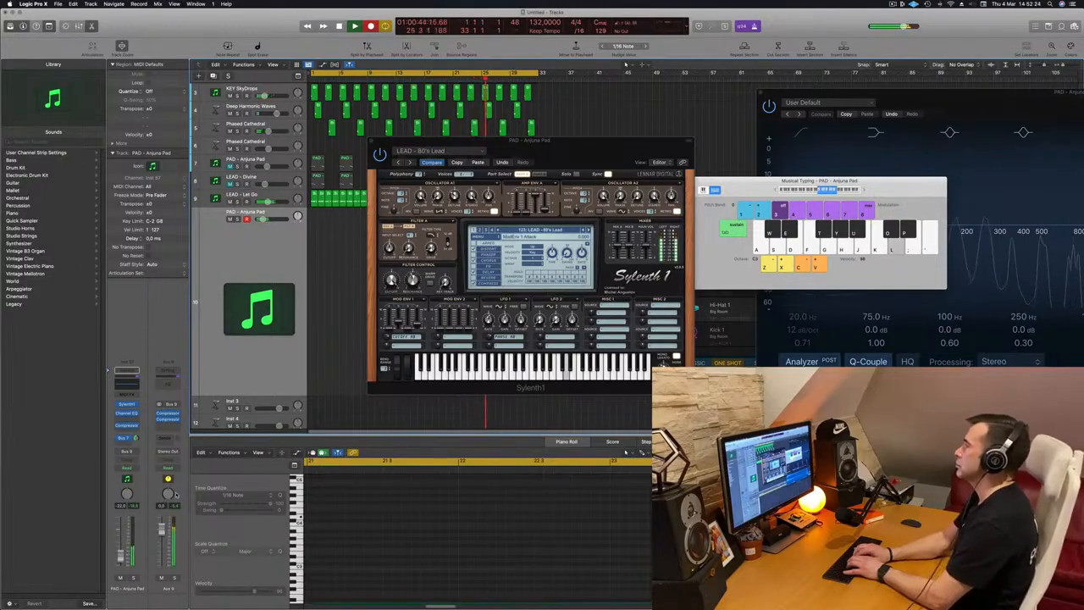
key(k)
key(j)
key(h)
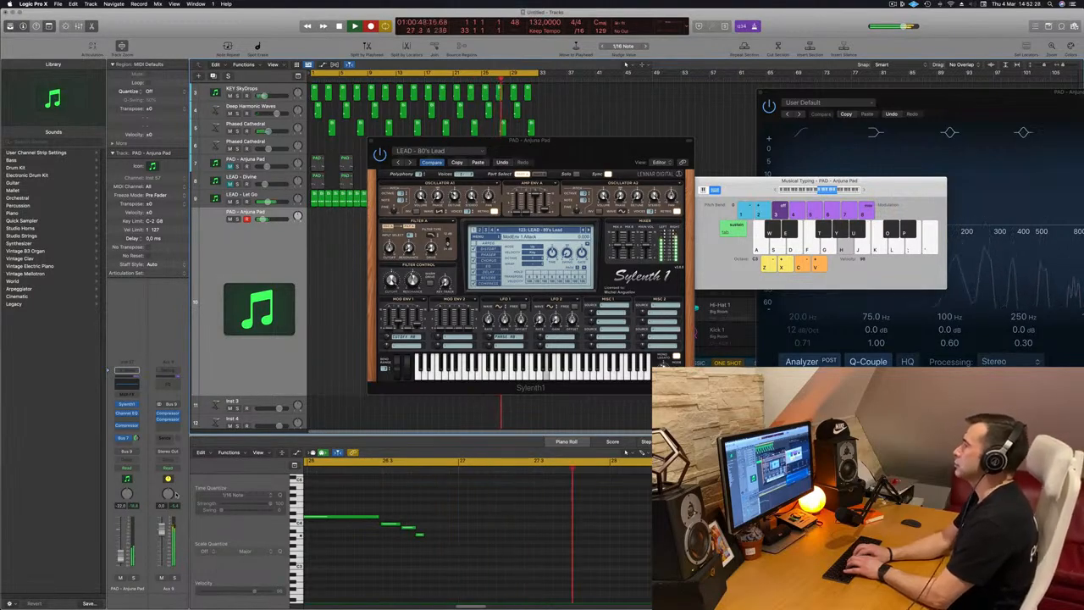
key(f)
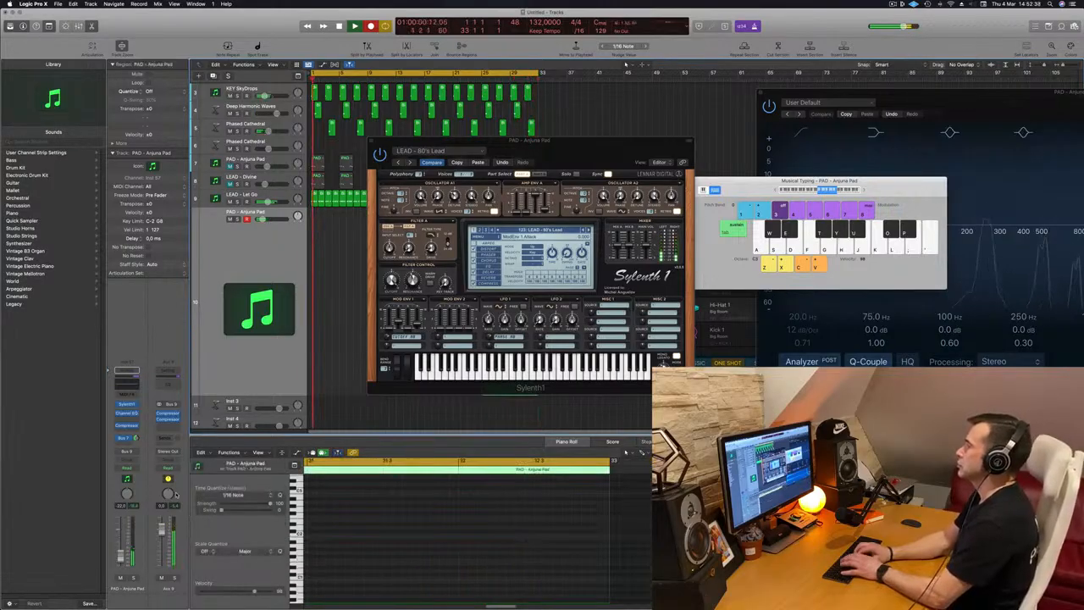
Move the plug-in window aside, stop playback and shorten the newly recorded region on the duplicated pad track
drag(601, 141, 857, 133)
click(481, 80)
key(space)
drag(522, 224, 352, 225)
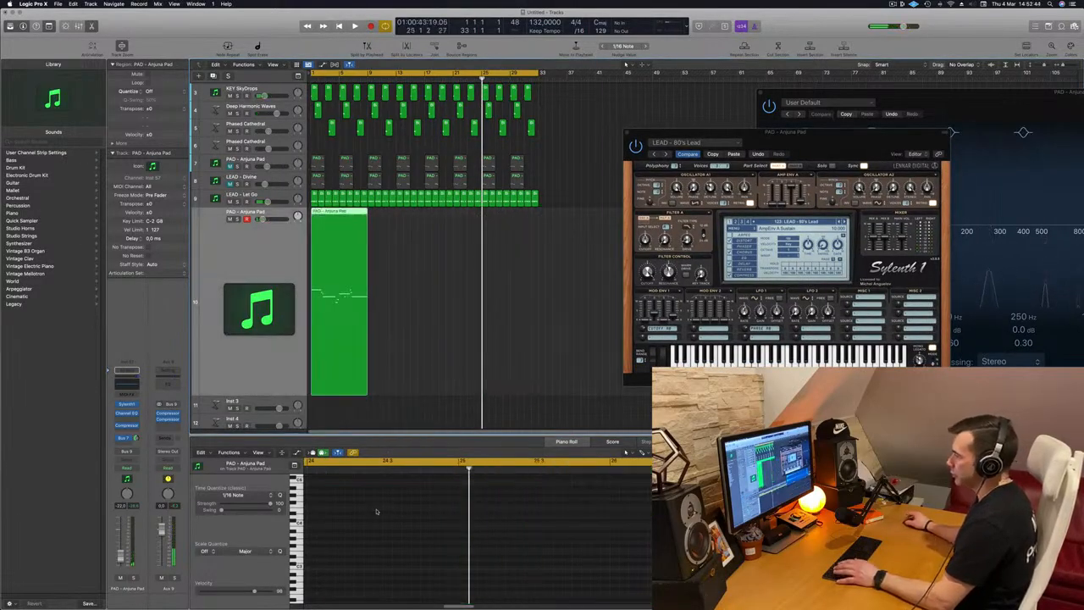
double_click(330, 210)
key(space)
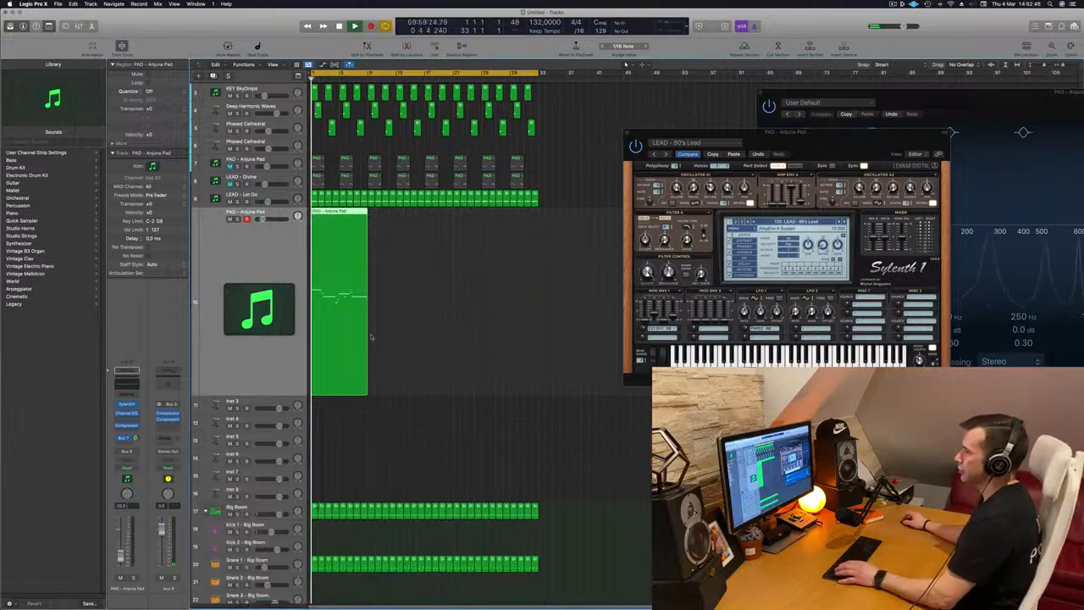
Open the recorded region in the Piano Roll, select a group of its notes and drag a note to a new position
scroll(359, 211, right, 3)
scroll(359, 211, right, 3)
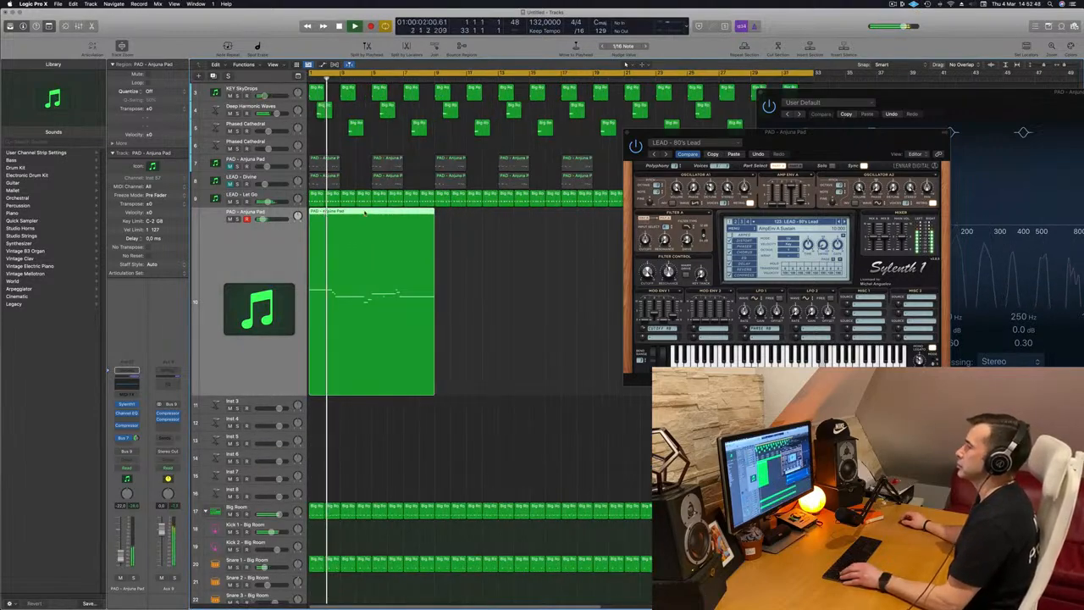
double_click(359, 211)
scroll(494, 515, left, 3)
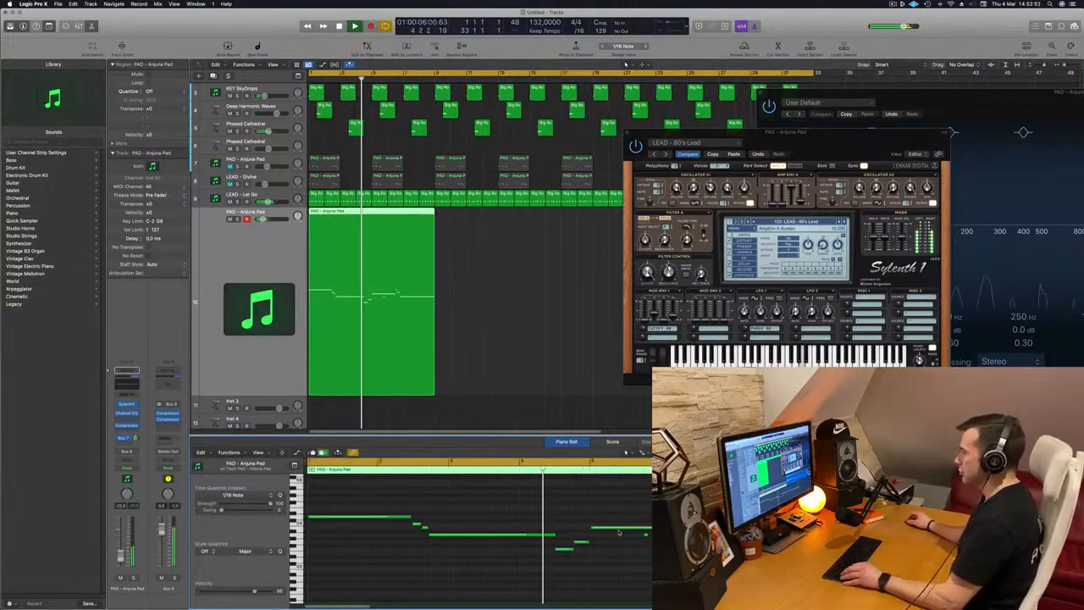
scroll(628, 532, left, 2)
key(space)
drag(553, 509, 674, 565)
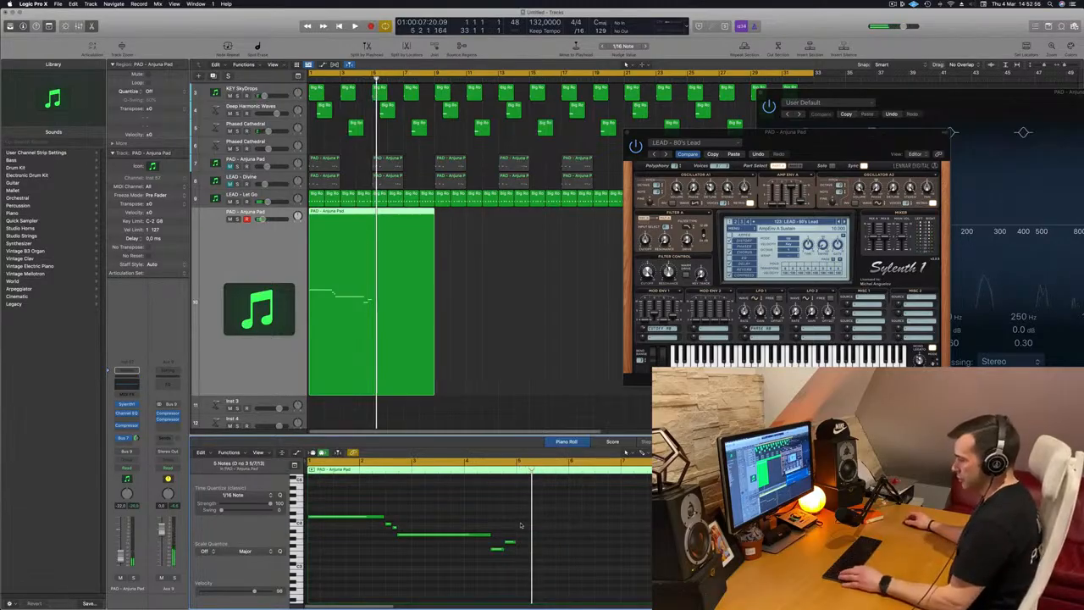
drag(360, 518, 564, 522)
key(space)
Play back the part and nudge one note slightly later in the Piano Roll
scroll(450, 511, up, 4)
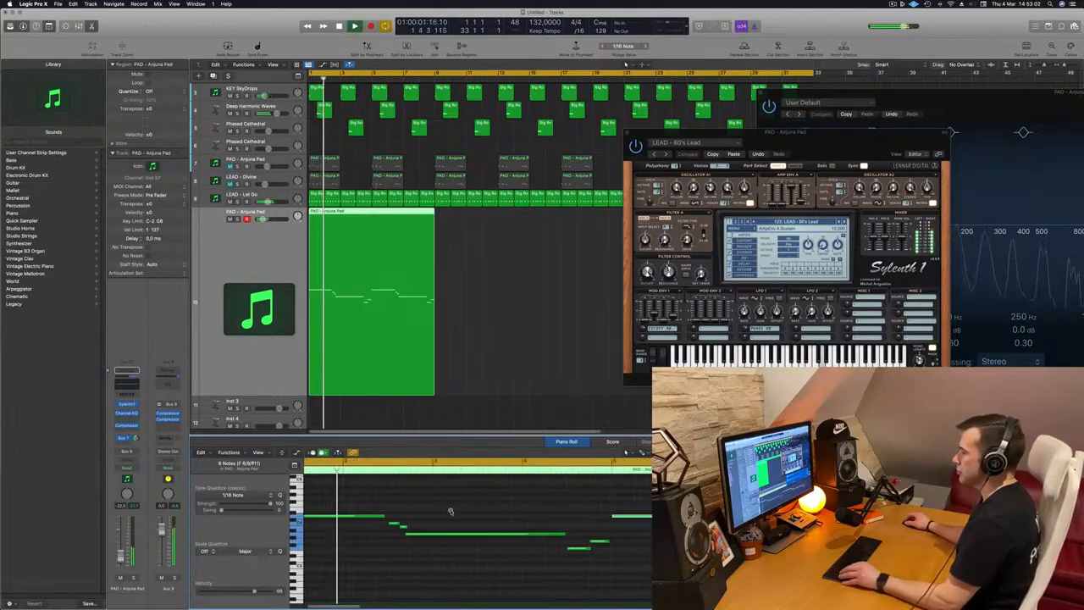
scroll(450, 511, down, 1)
scroll(458, 505, left, 1)
key(space)
key(space)
scroll(525, 540, up, 2)
drag(525, 535, 533, 534)
scroll(479, 549, down, 2)
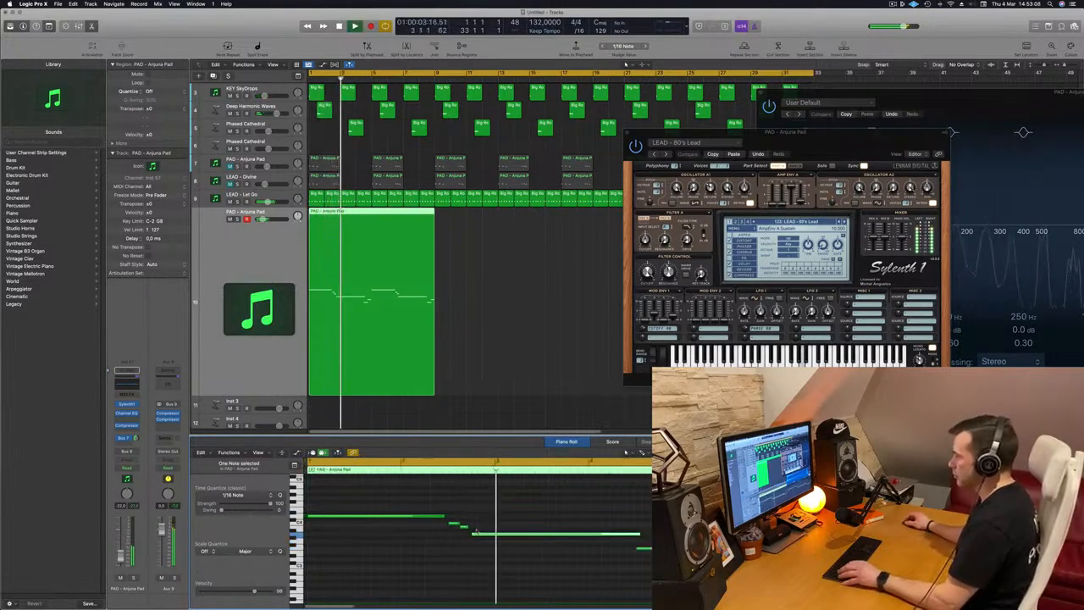
Nudge one note slightly and move a later note down in pitch in the Piano Roll during playback
click(473, 532)
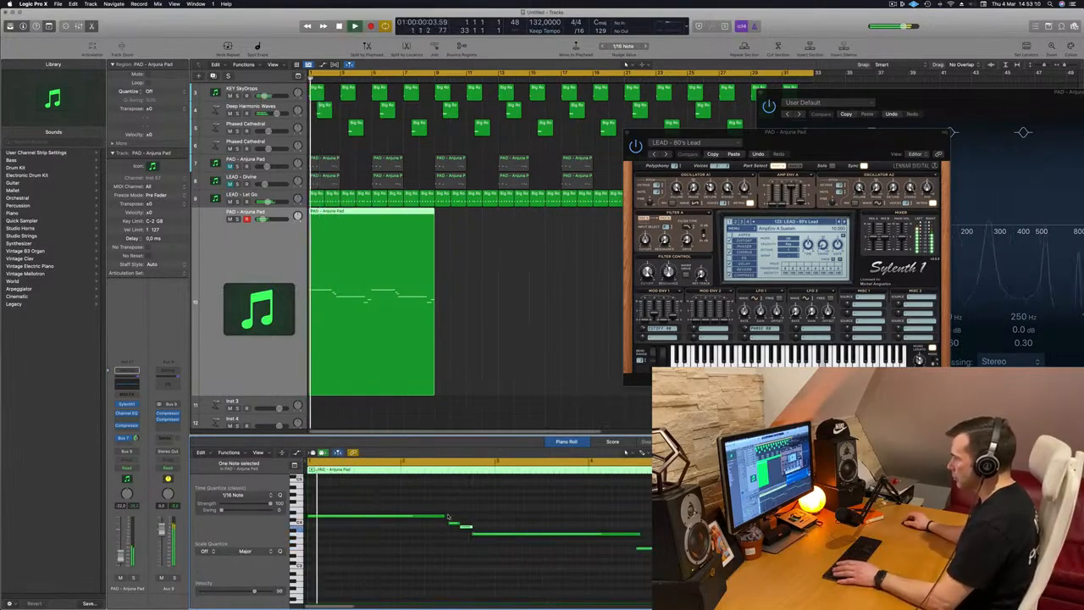
drag(445, 516, 450, 518)
scroll(414, 540, down, 2)
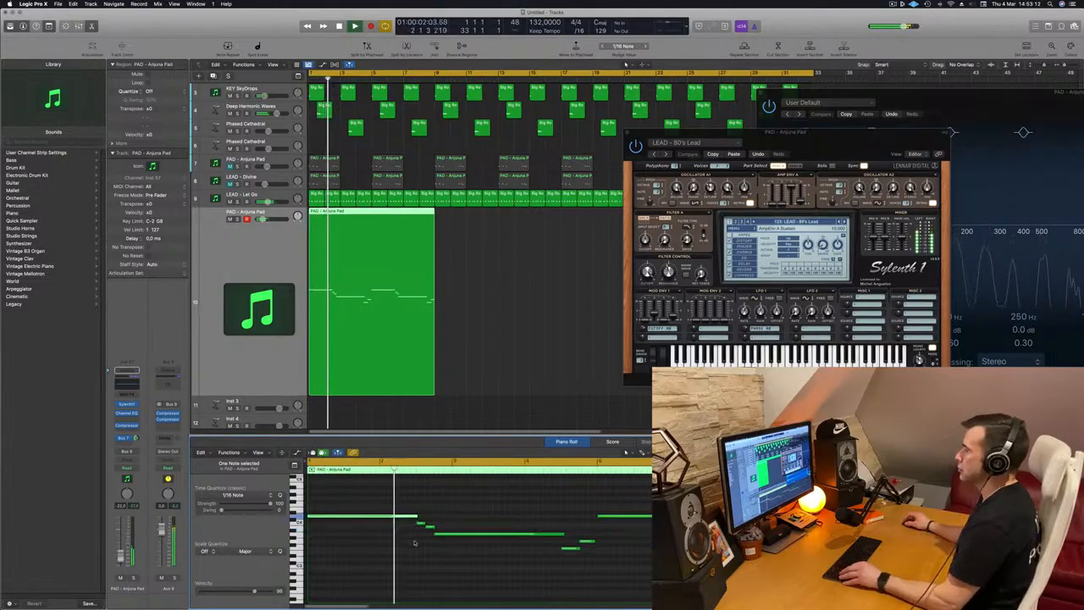
scroll(455, 546, down, 3)
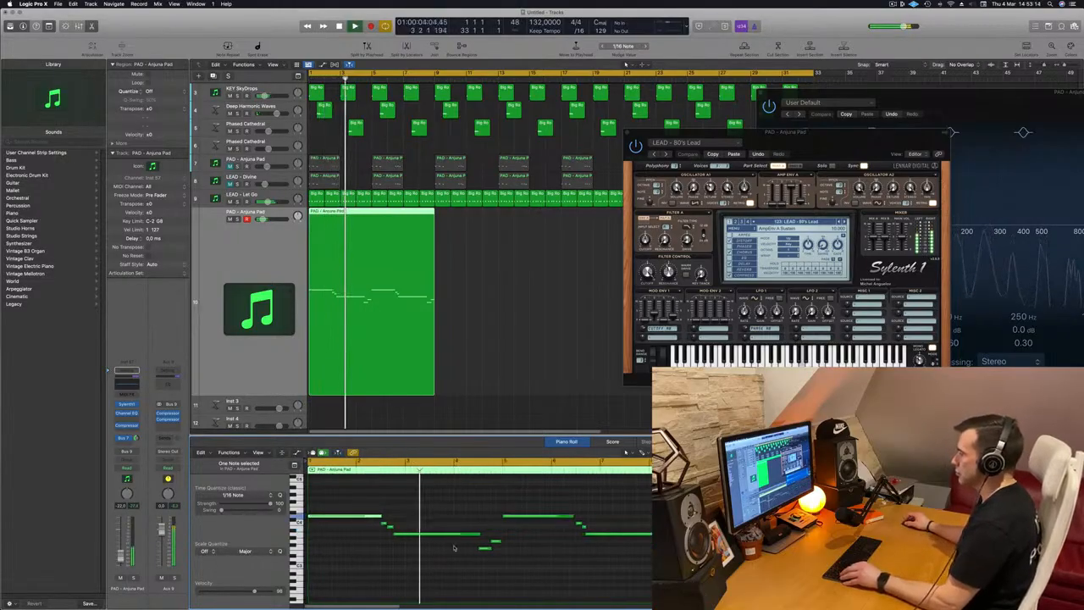
scroll(454, 547, up, 1)
scroll(455, 534, down, 1)
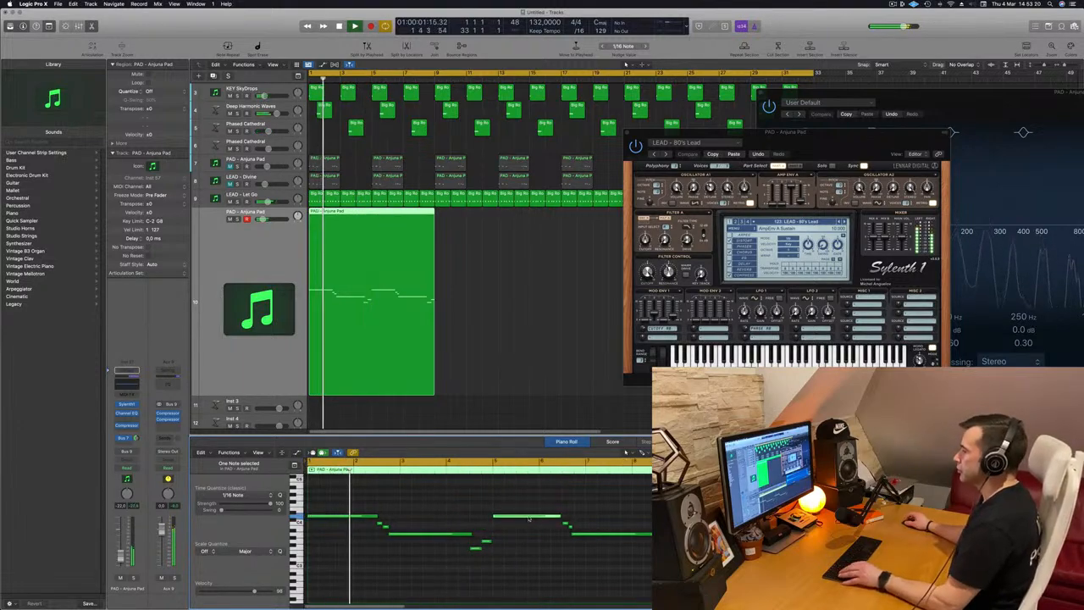
drag(529, 521, 529, 555)
Select two low notes in the melody and drag them later in the Piano Roll
scroll(509, 530, down, 1)
scroll(457, 519, down, 2)
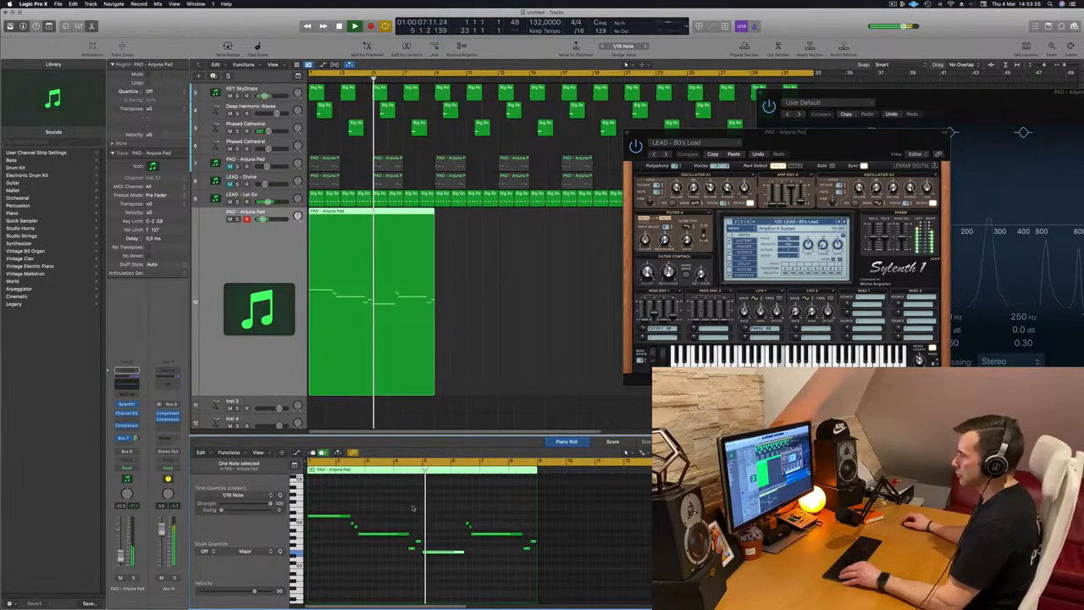
scroll(415, 508, up, 2)
scroll(419, 508, up, 2)
scroll(418, 506, right, 2)
scroll(418, 506, down, 1)
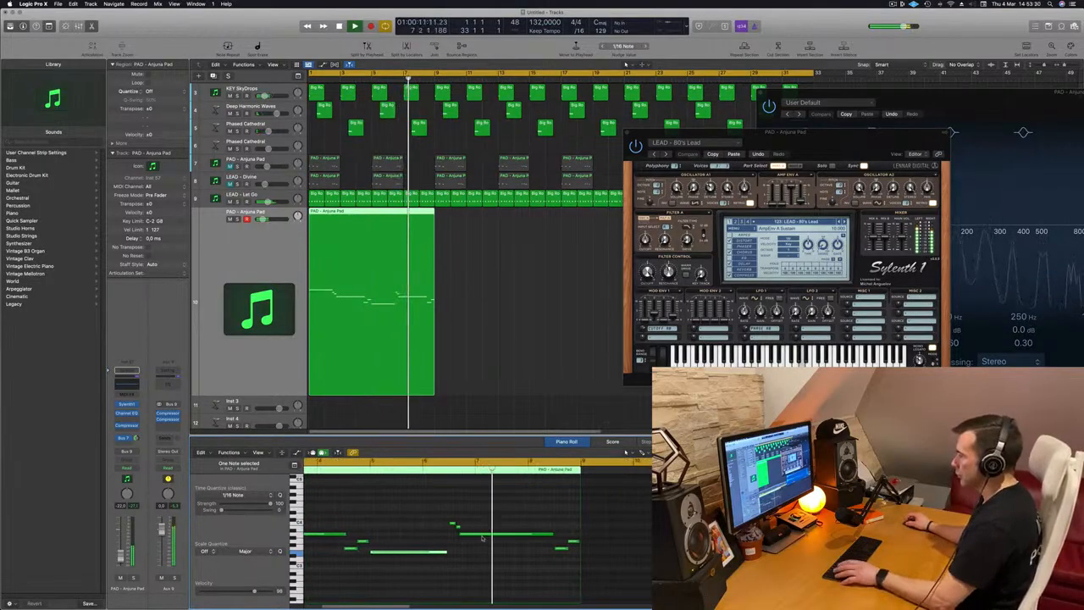
scroll(526, 523, up, 2)
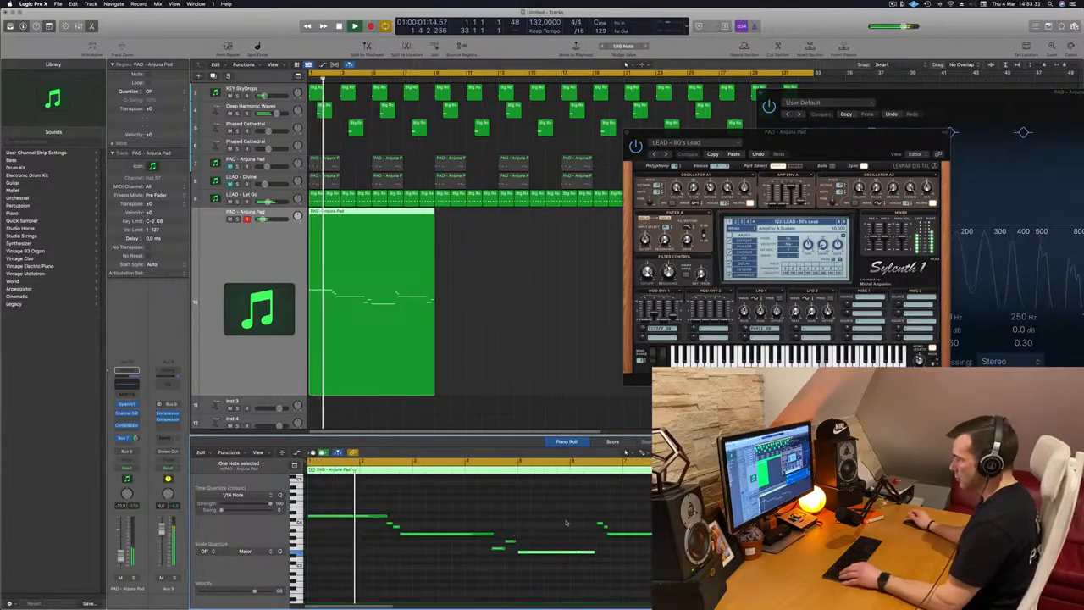
click(505, 552)
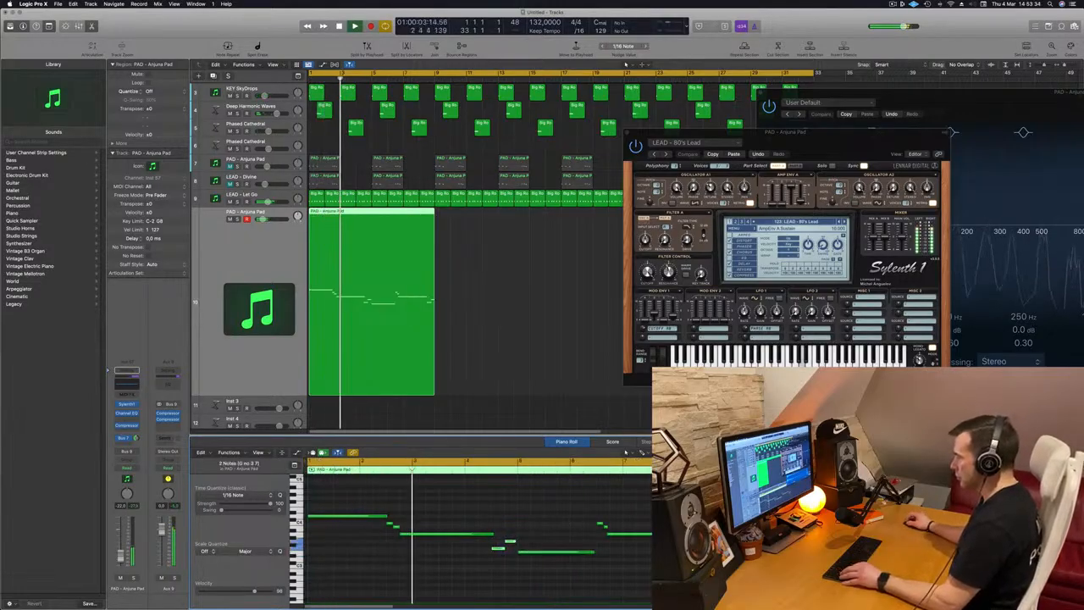
drag(504, 551, 609, 552)
Return to the start and delete a stray note from the melody, then listen through the part
key(super+Left)
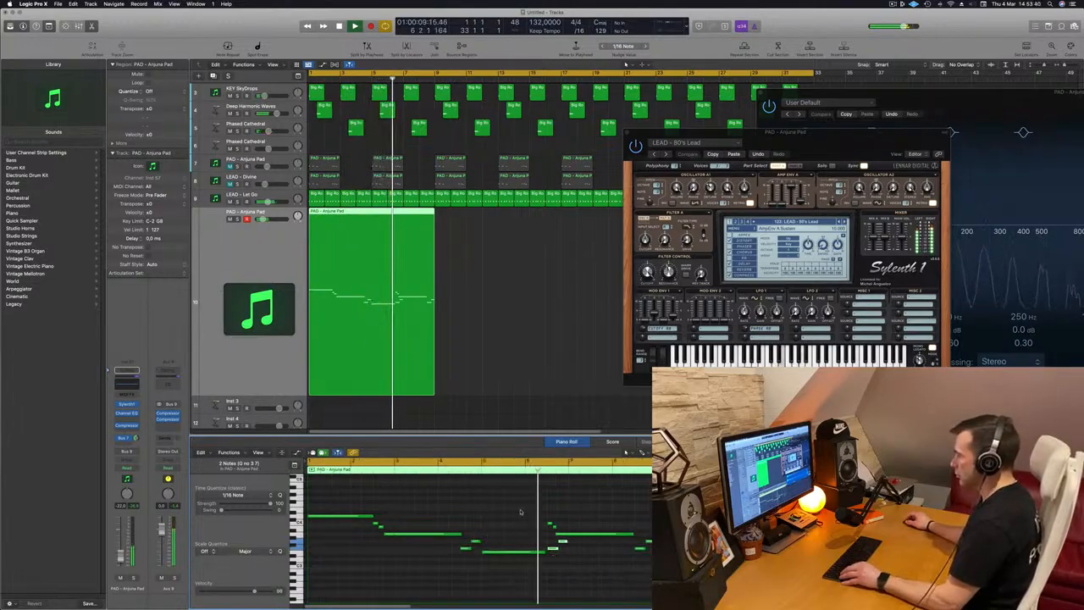
drag(556, 528, 556, 529)
key(BackSpace)
scroll(534, 524, down, 2)
scroll(534, 523, down, 2)
scroll(467, 519, up, 4)
scroll(467, 519, down, 1)
scroll(497, 499, up, 3)
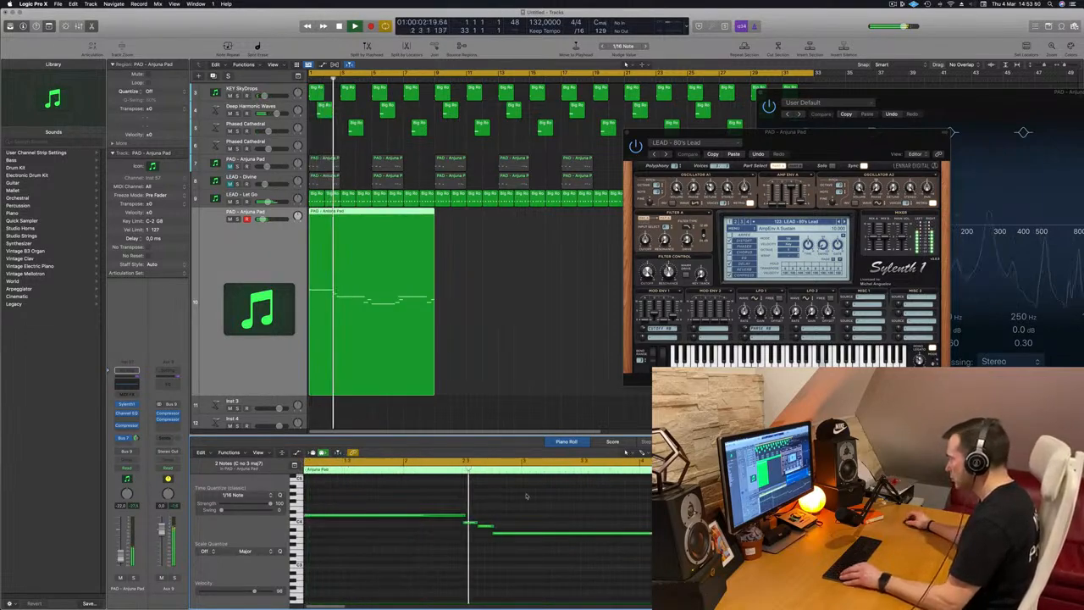
scroll(511, 497, down, 1)
scroll(511, 497, down, 2)
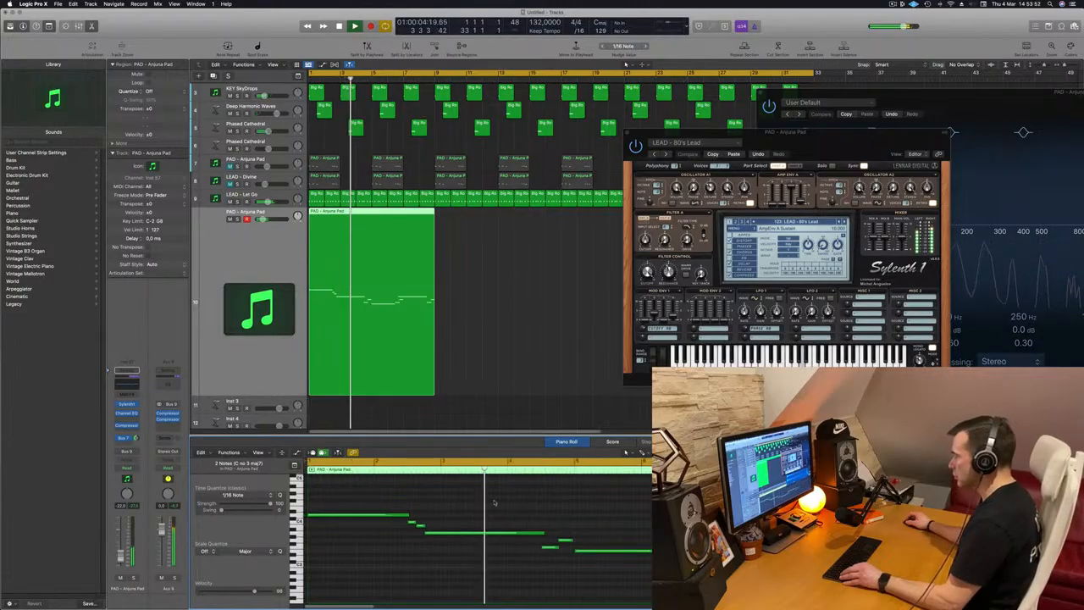
scroll(550, 512, down, 1)
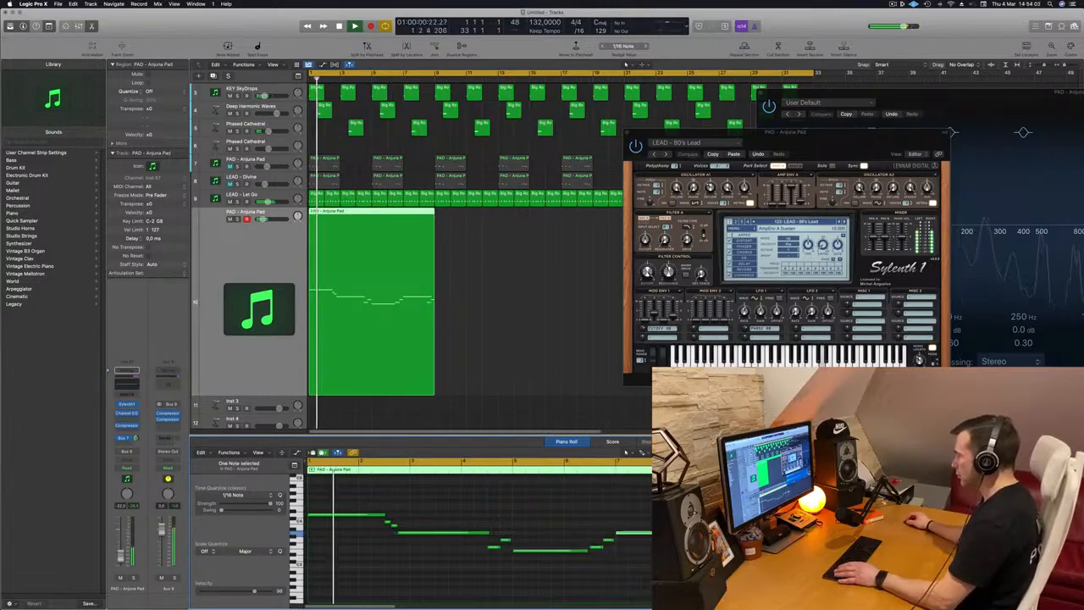
Move the plug-in window aside and copy the recorded region to the following bars on the same track
key(super+Left)
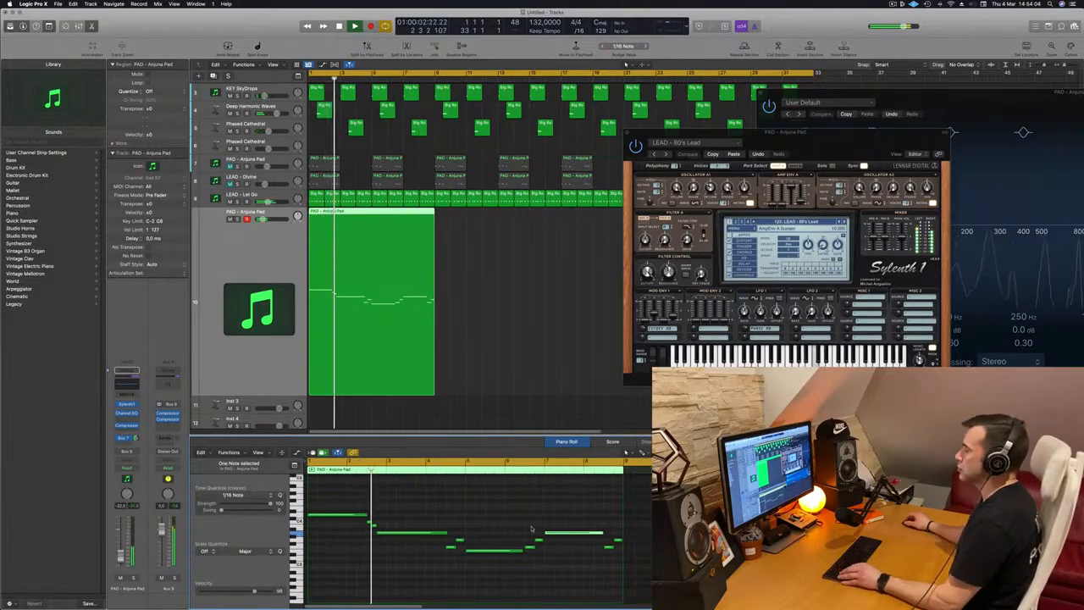
key(Return)
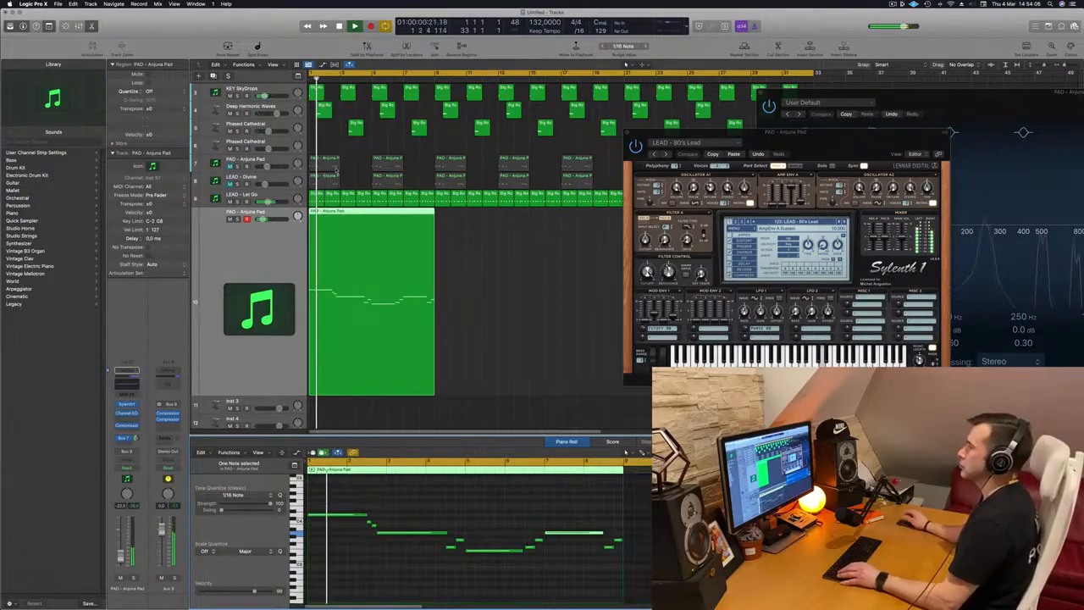
drag(779, 136, 708, 142)
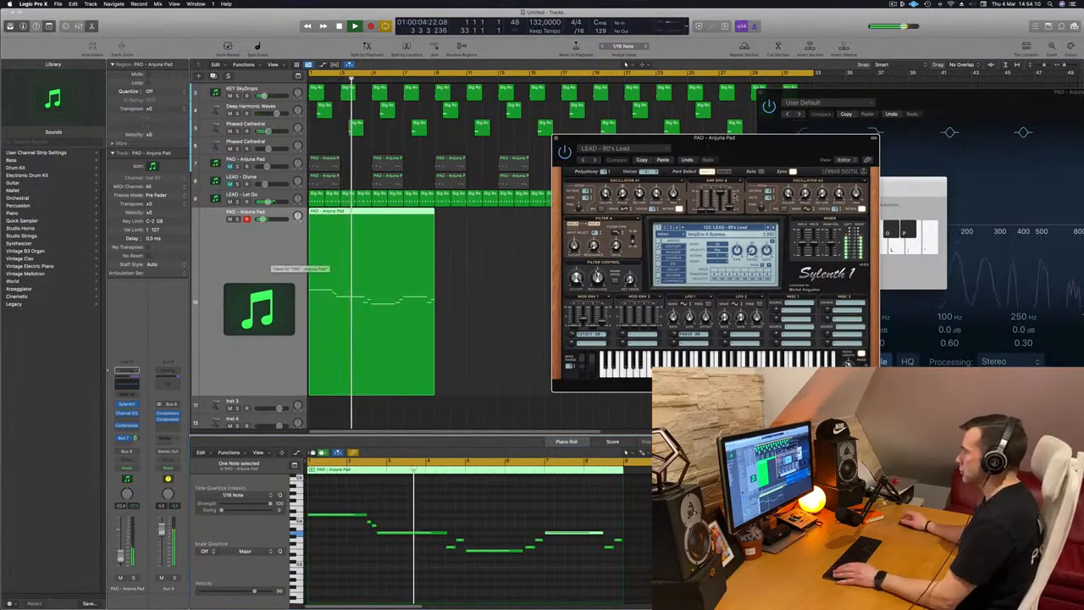
drag(760, 149, 783, 194)
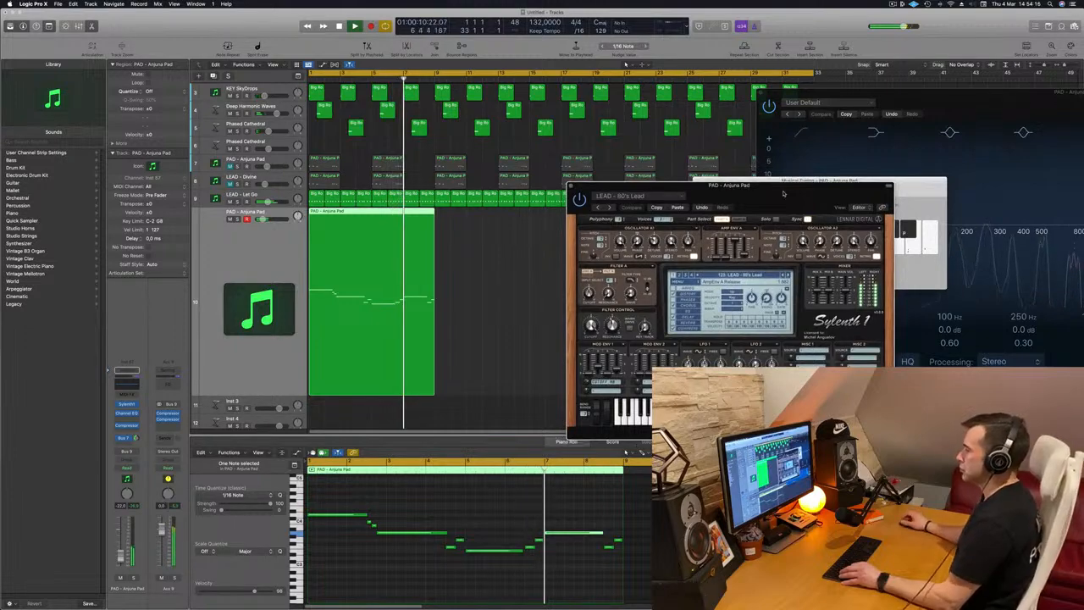
drag(783, 194, 1083, 196)
drag(400, 215, 528, 224)
key(space)
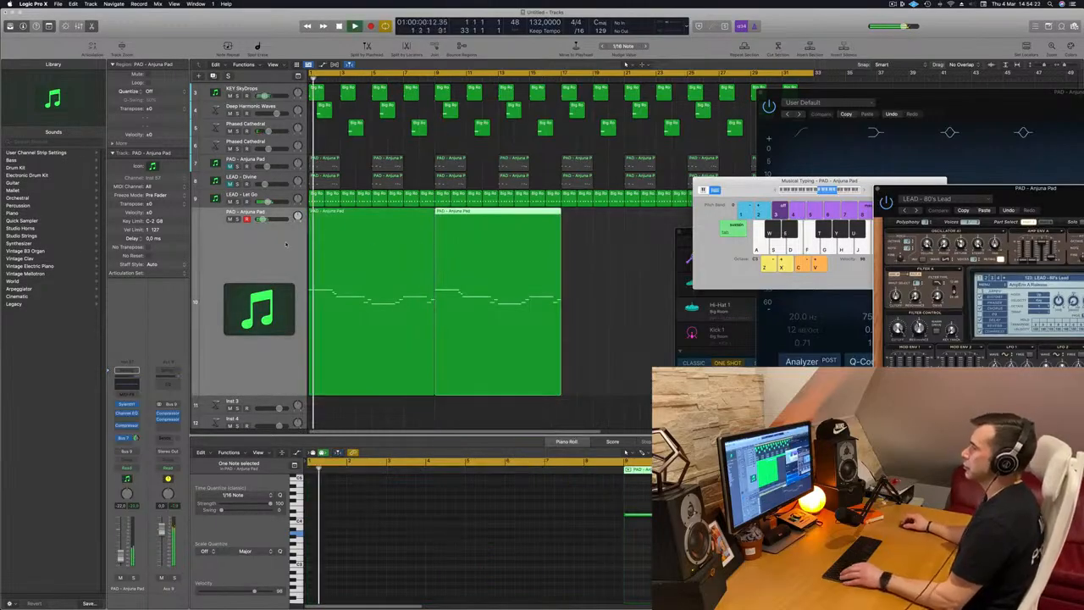
Audition Sylenth1 lead presets one after another on the duplicated pad track while the part plays
key(super+Left)
key(super+Left)
key(super+Left)
drag(1075, 197, 582, 204)
drag(402, 336, 401, 383)
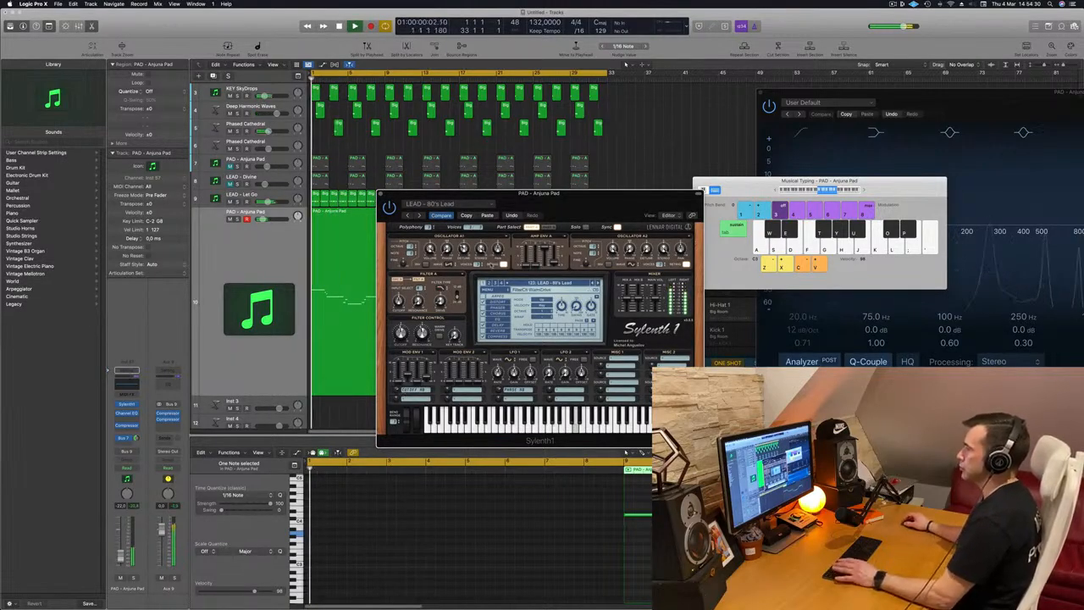
drag(590, 193, 678, 176)
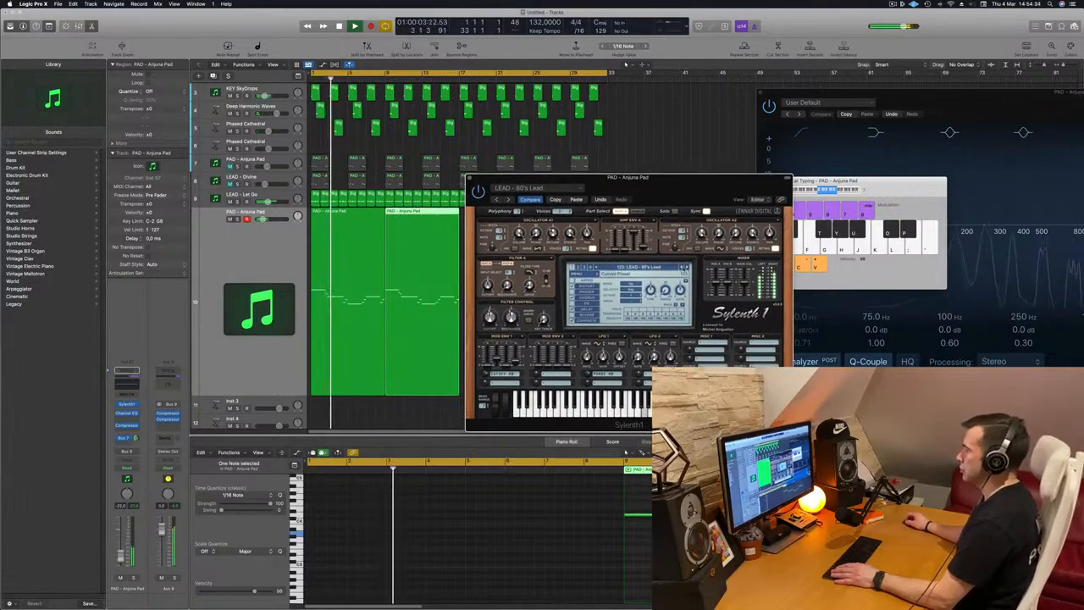
click(686, 268)
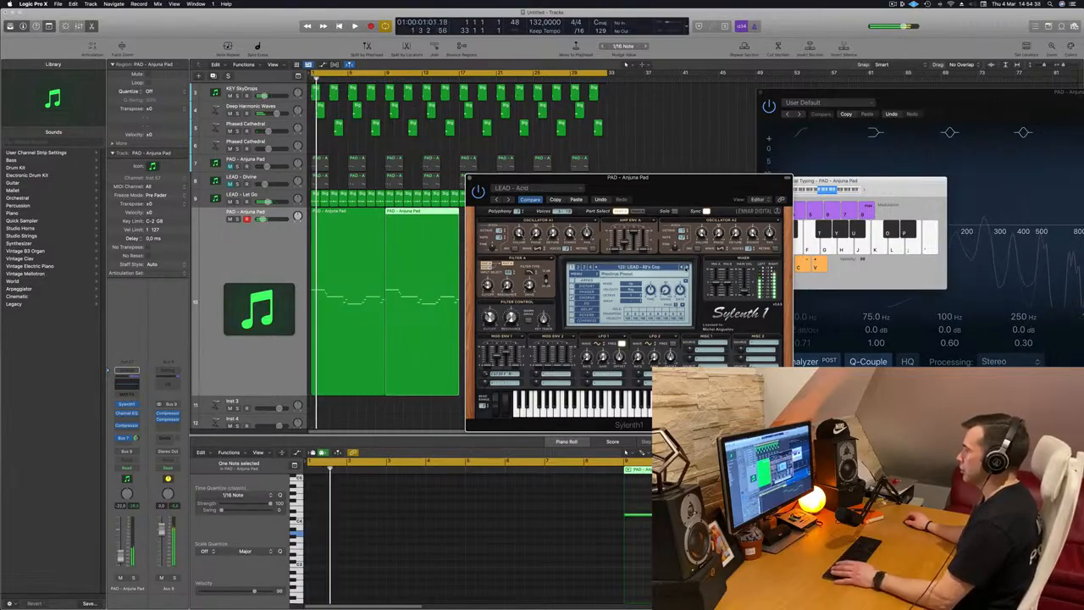
click(686, 268)
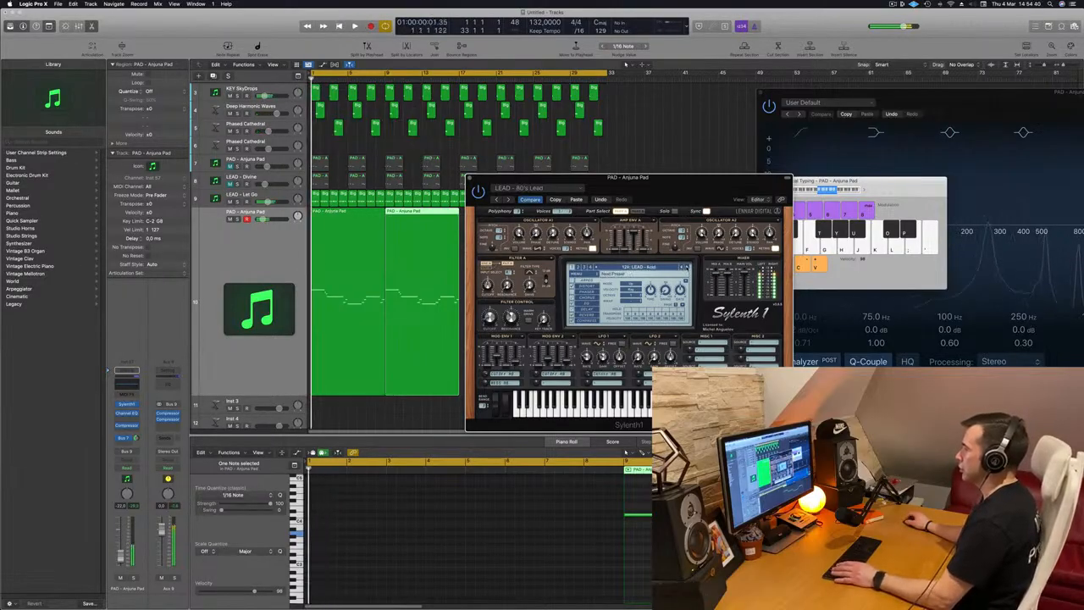
click(687, 268)
click(686, 268)
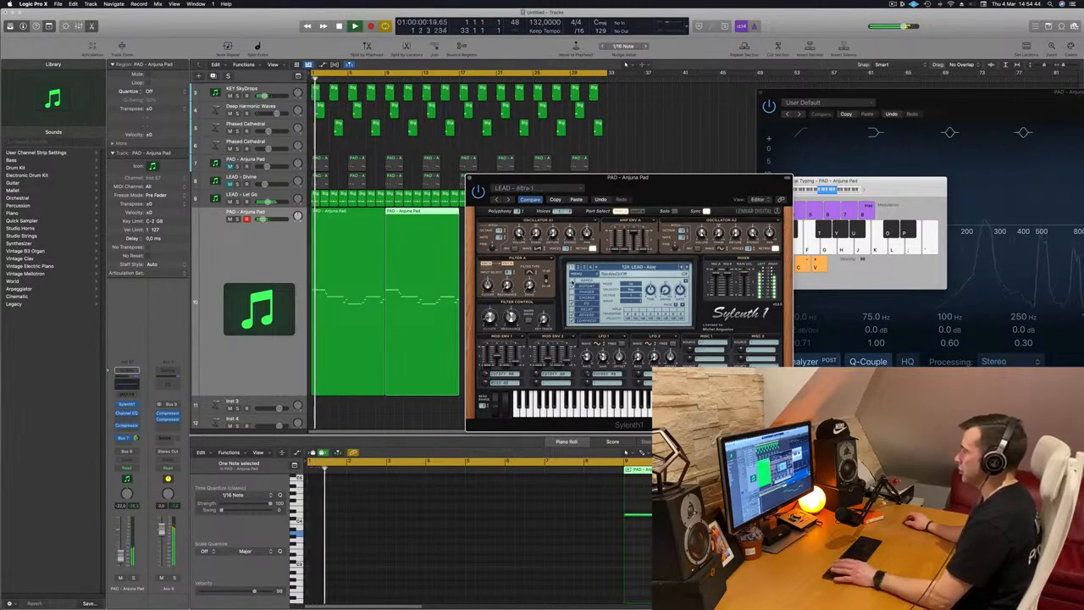
drag(651, 183, 610, 244)
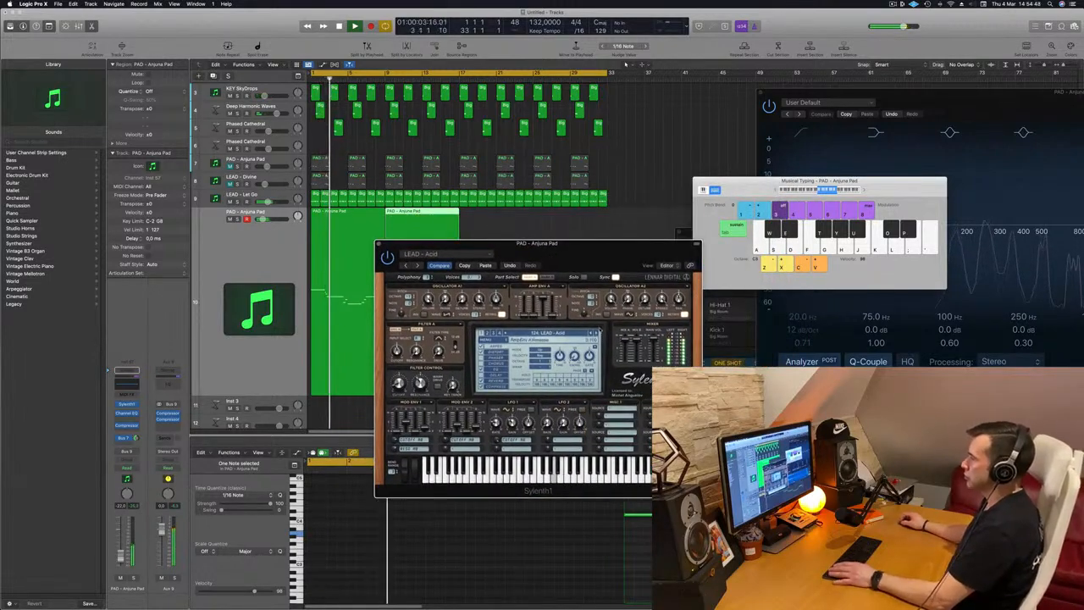
click(596, 334)
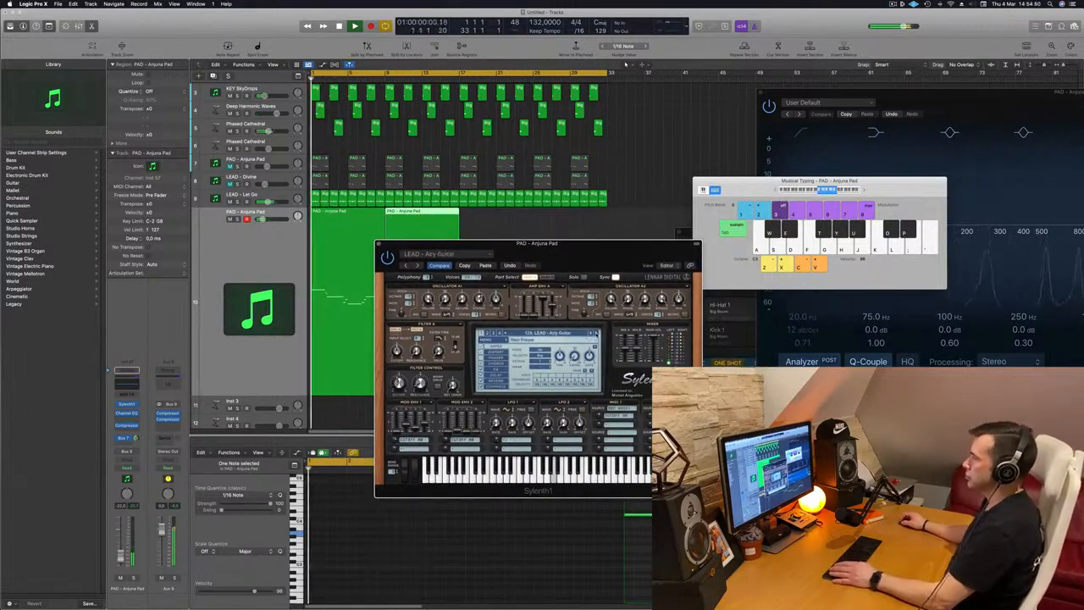
click(597, 334)
click(596, 334)
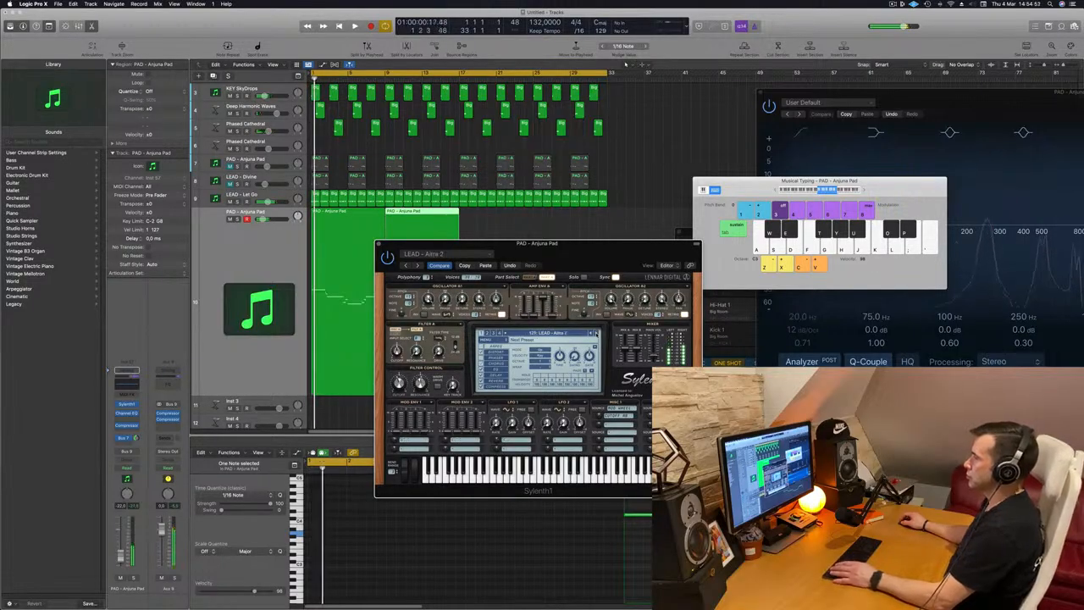
click(596, 334)
key(space)
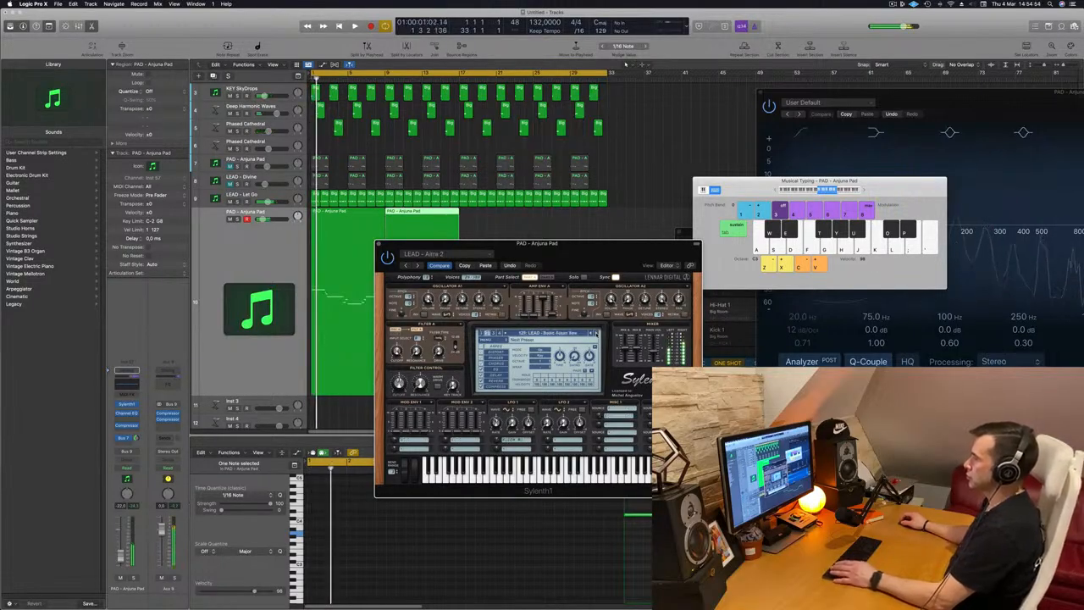
click(596, 334)
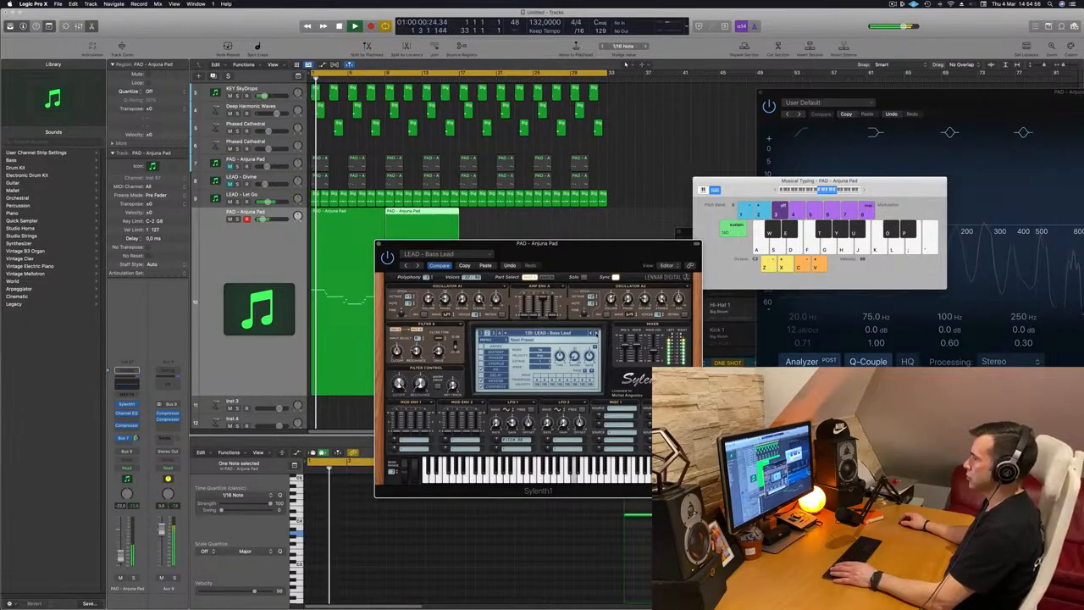
click(597, 334)
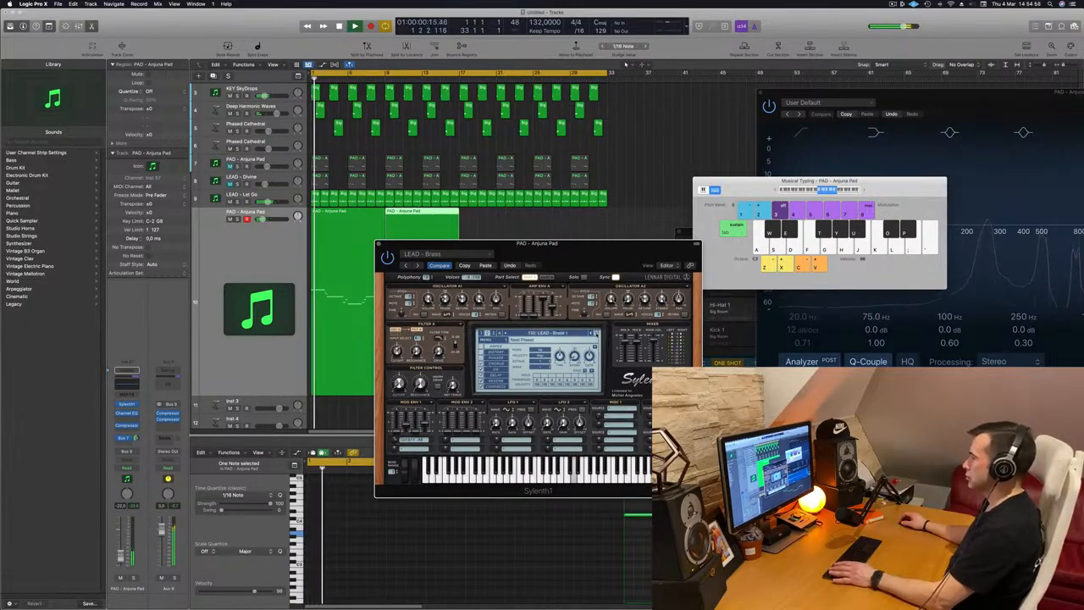
click(597, 334)
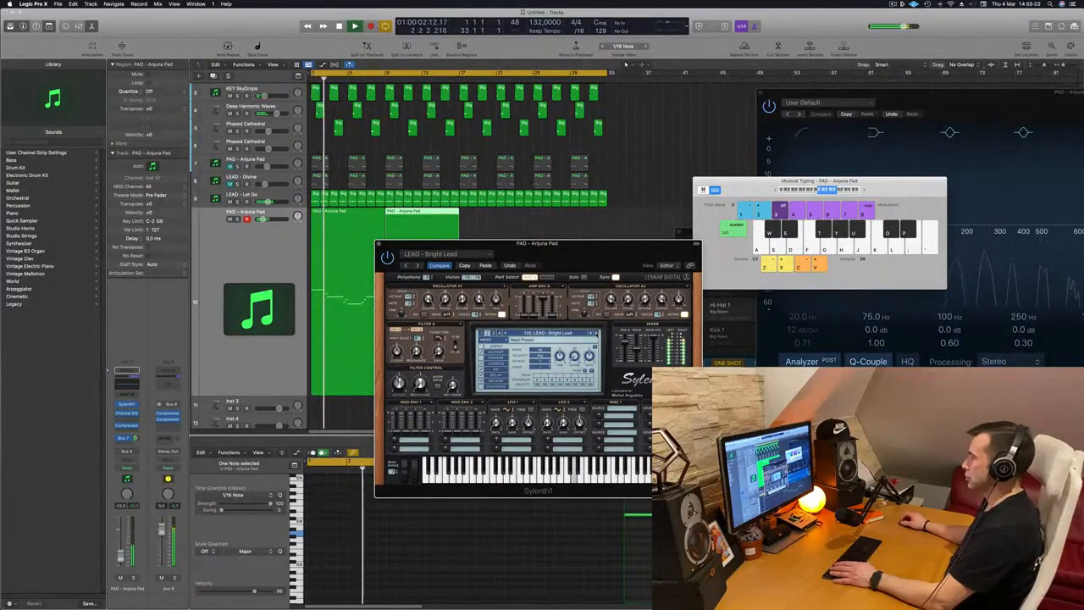
Choose the Supersaw 1 preset from the Sylenth1 preset list
click(564, 334)
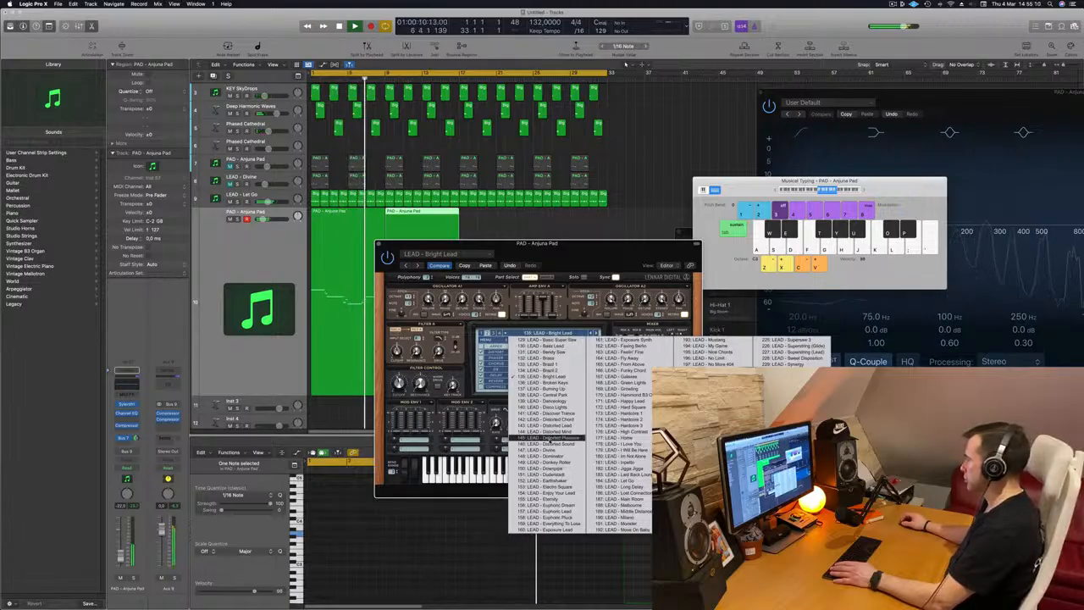
click(708, 523)
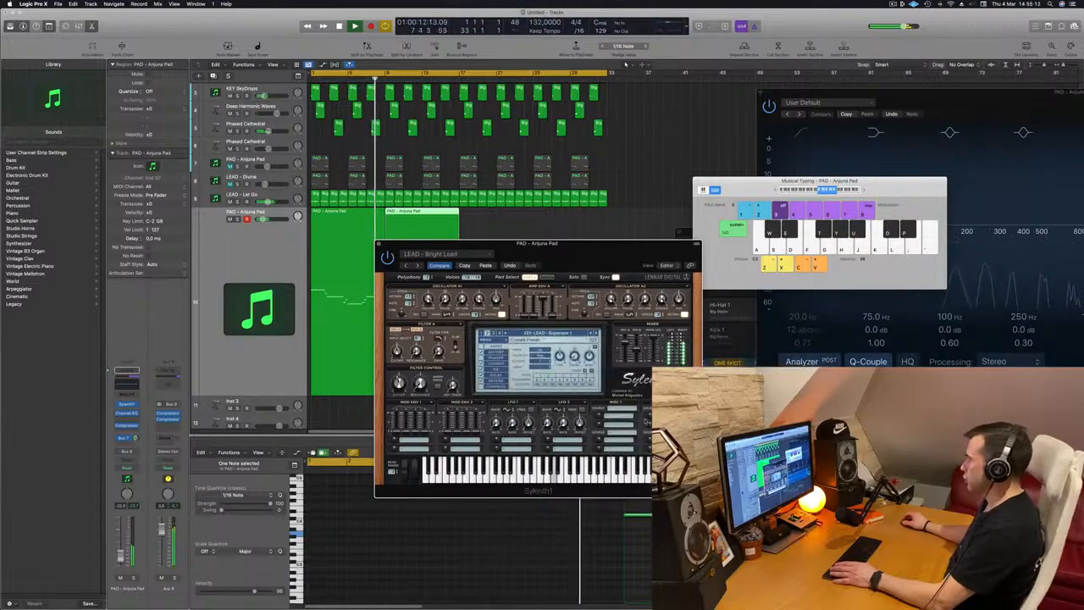
Pick another lead from the preset list, step forward to the Trance Square preset and play the part
drag(590, 264, 619, 252)
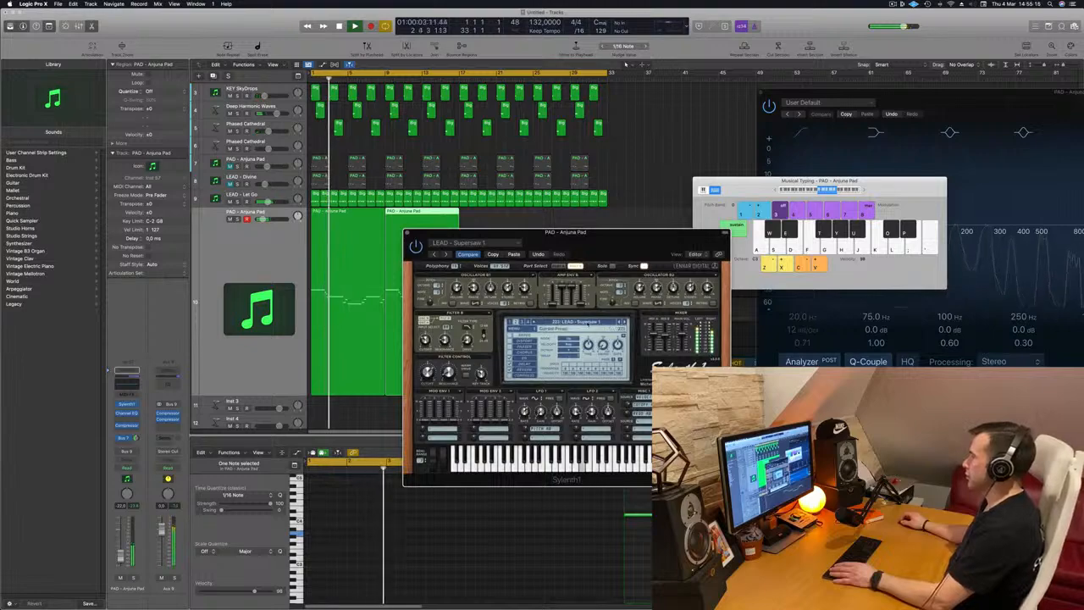
click(577, 322)
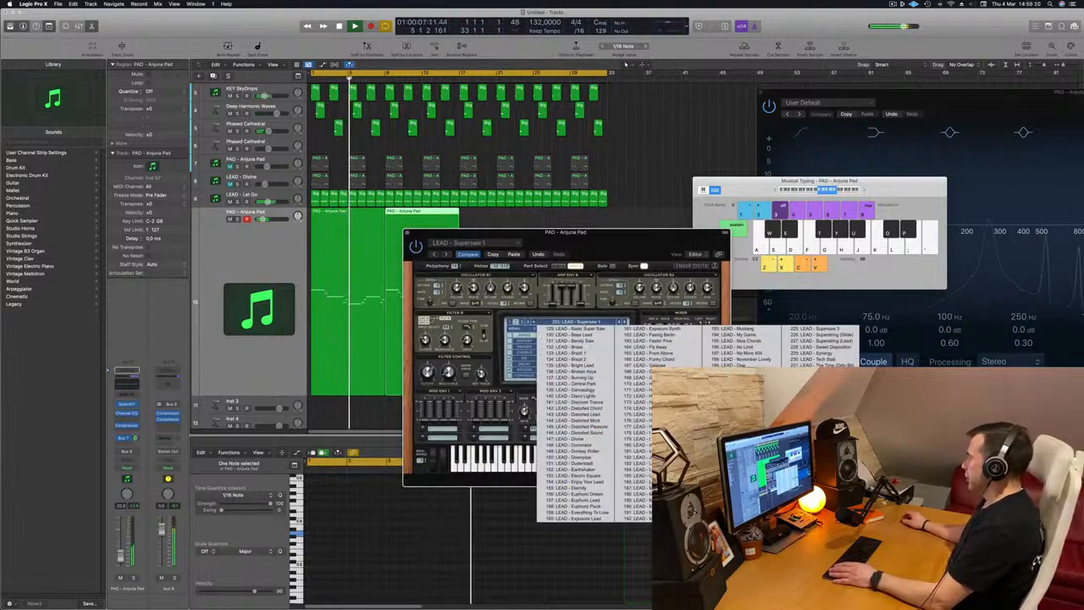
click(818, 438)
drag(474, 233, 571, 243)
click(531, 265)
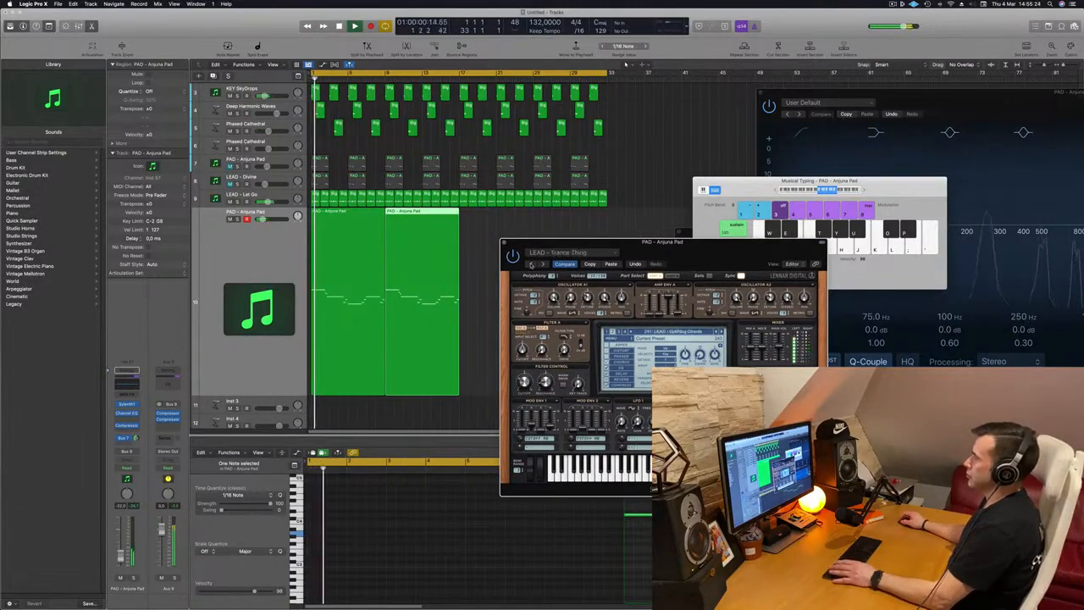
click(531, 264)
key(space)
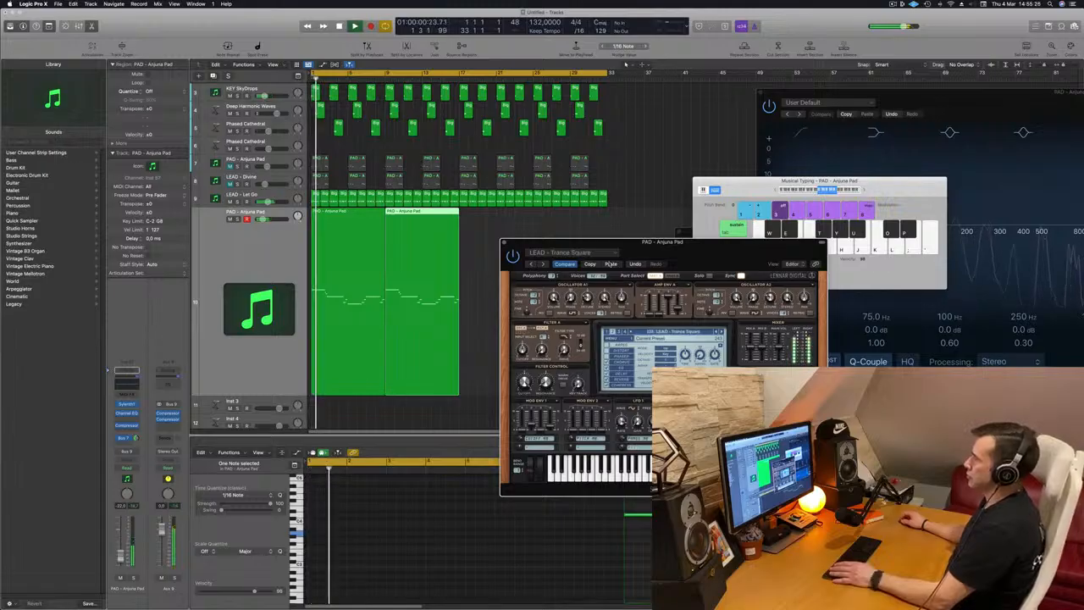
Restart the part and step through further Sylenth1 lead presets, reaching Trance Pluck 2
drag(642, 252, 634, 252)
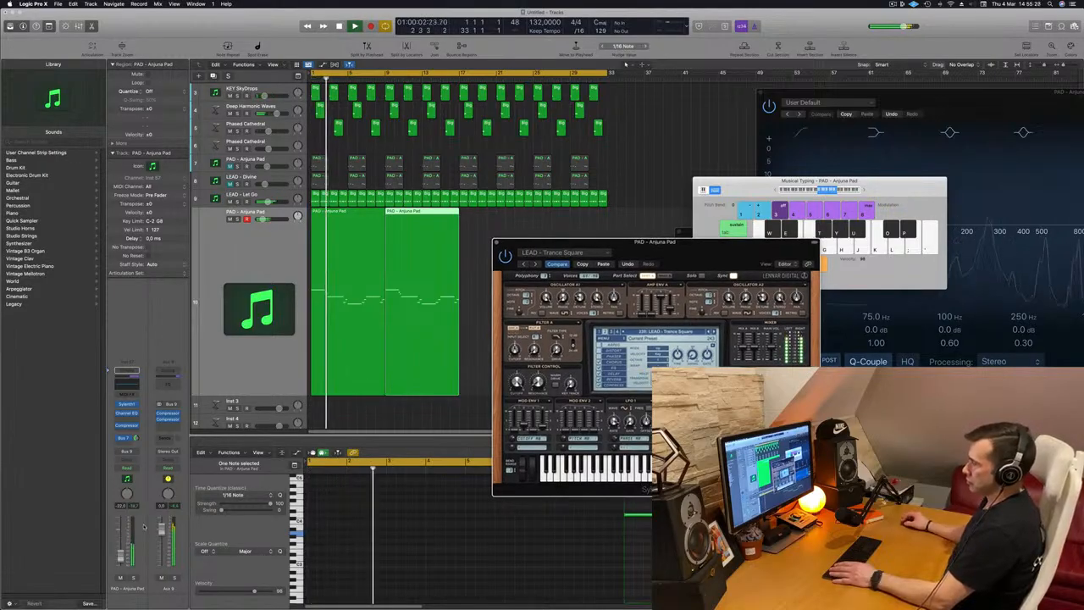
click(122, 558)
key(Return)
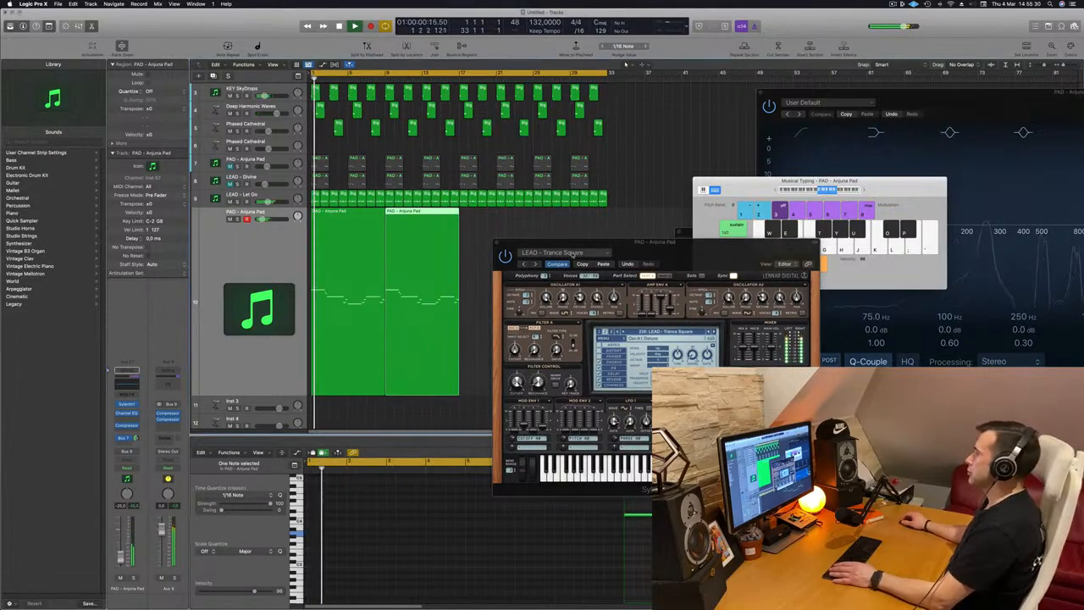
click(525, 264)
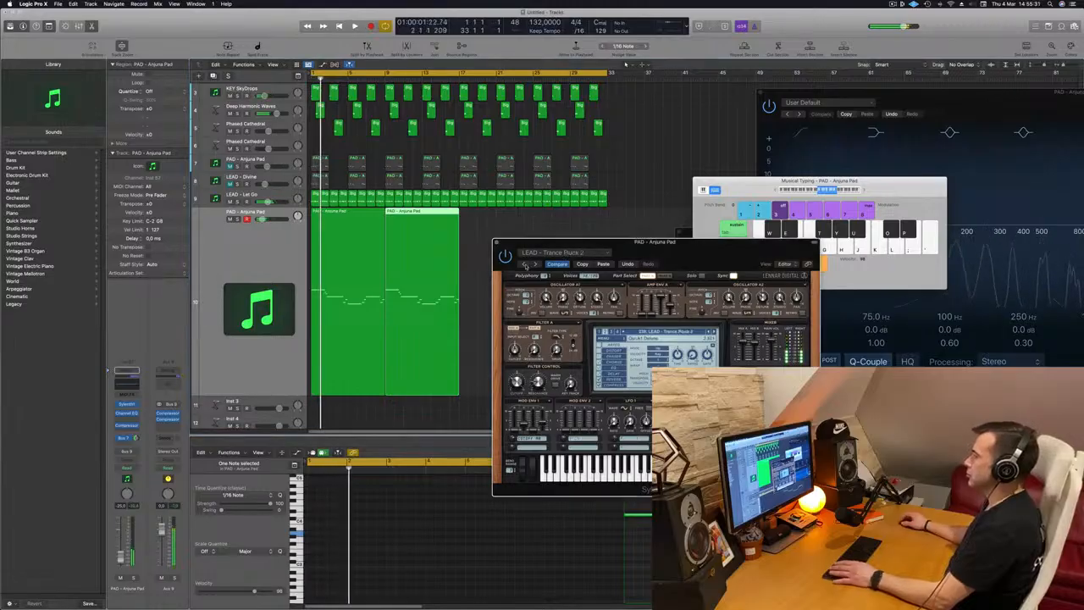
click(526, 265)
Select all notes of the melody in the piano roll and transpose them down an octave
drag(643, 243, 650, 178)
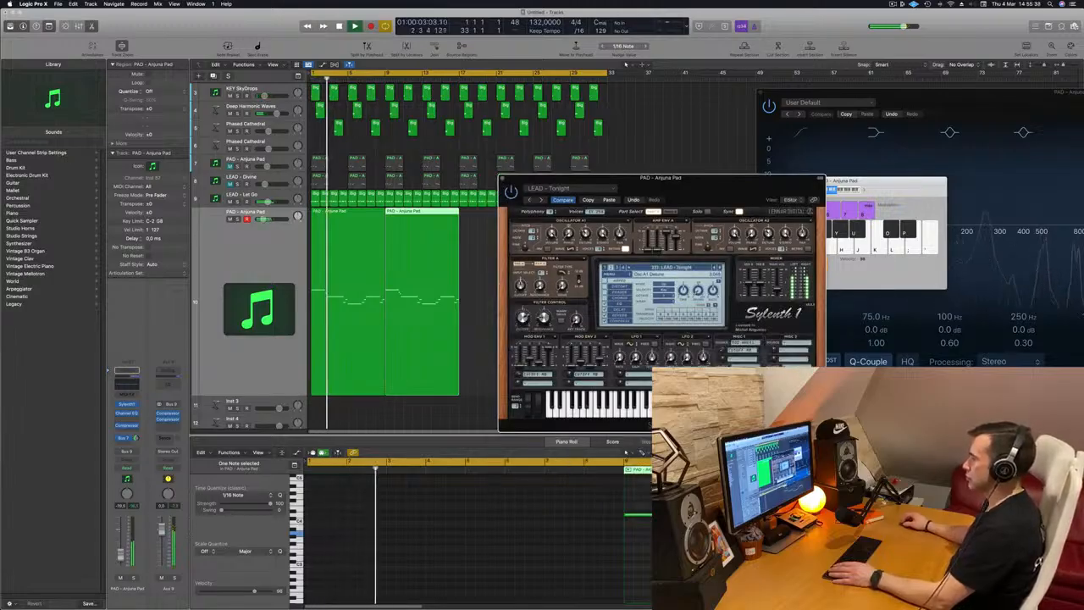
click(138, 555)
key(Return)
click(543, 526)
drag(487, 290, 364, 321)
key(Return)
key(super+a)
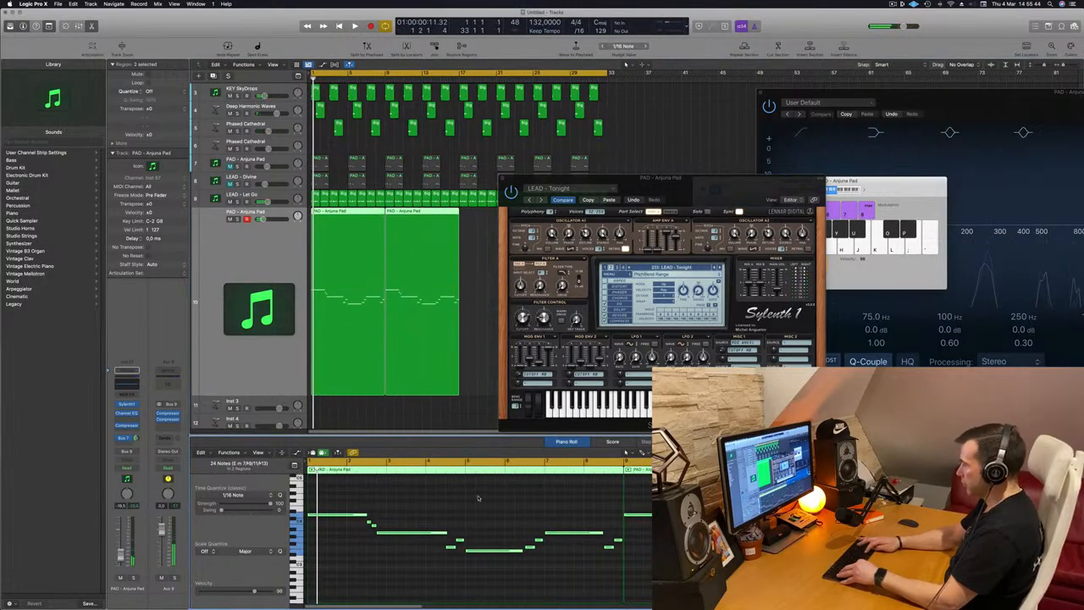
key(alt+shift+Down)
Audition the Tiny Arp lead preset and undo the octave transposition of the melody
drag(728, 195, 643, 195)
key(super+k)
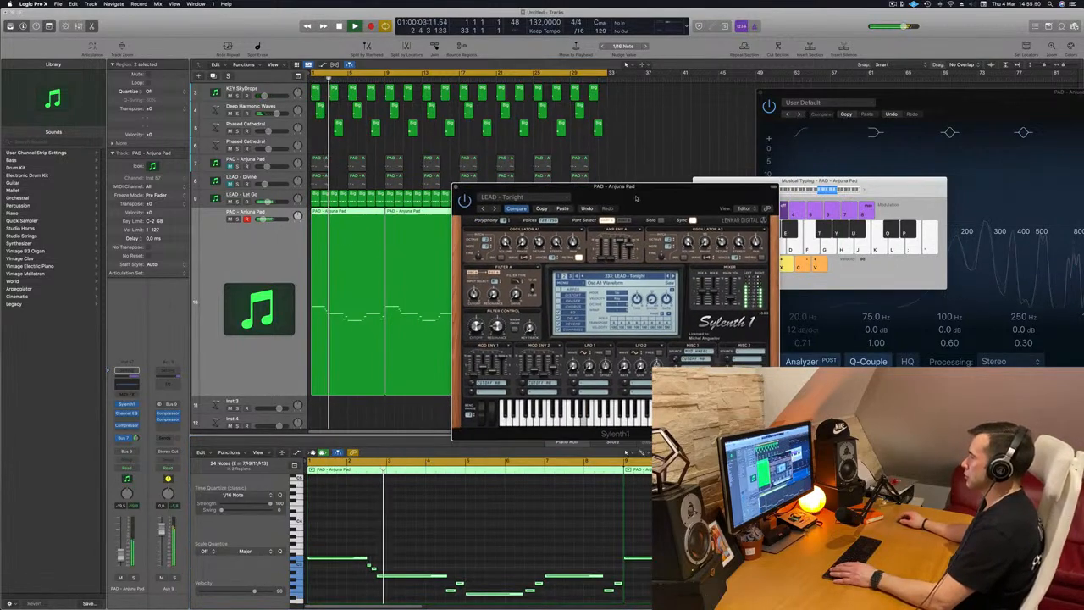
click(670, 277)
key(Return)
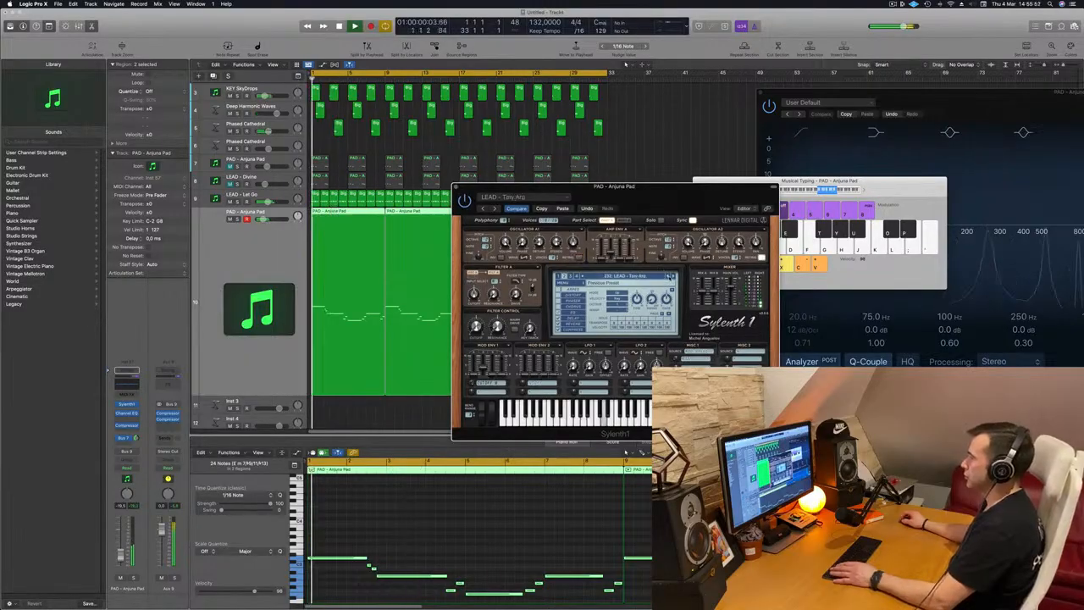
key(super+z)
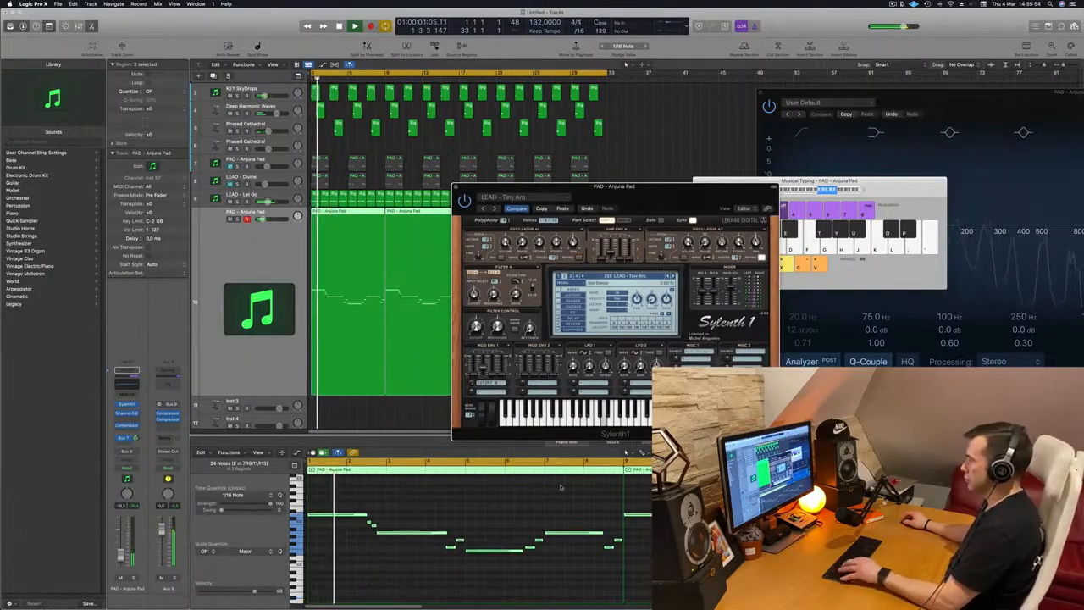
Start playback and step through more lead presets up to Tech Stab
key(space)
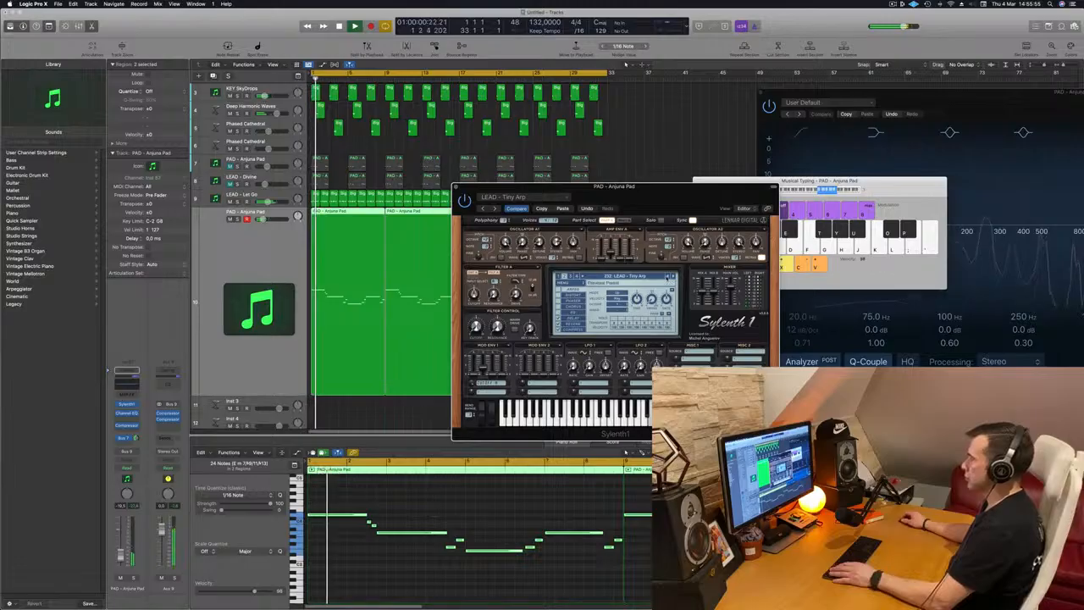
click(668, 277)
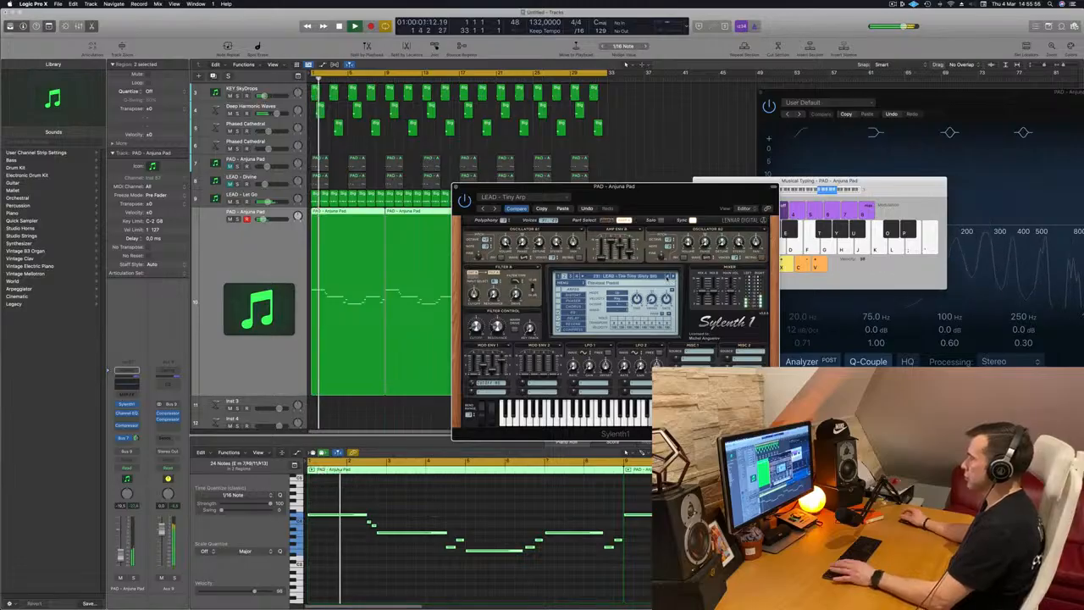
key(Return)
click(668, 278)
click(669, 277)
click(668, 277)
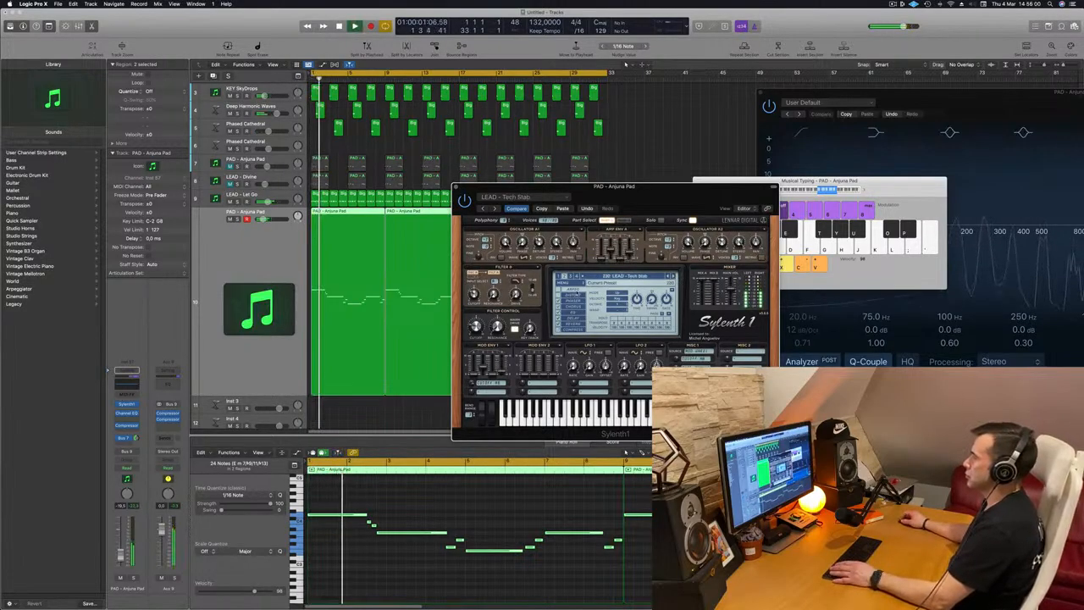
Move the plug-in window and step forward to the Sweet Disposition lead preset
drag(662, 192, 713, 167)
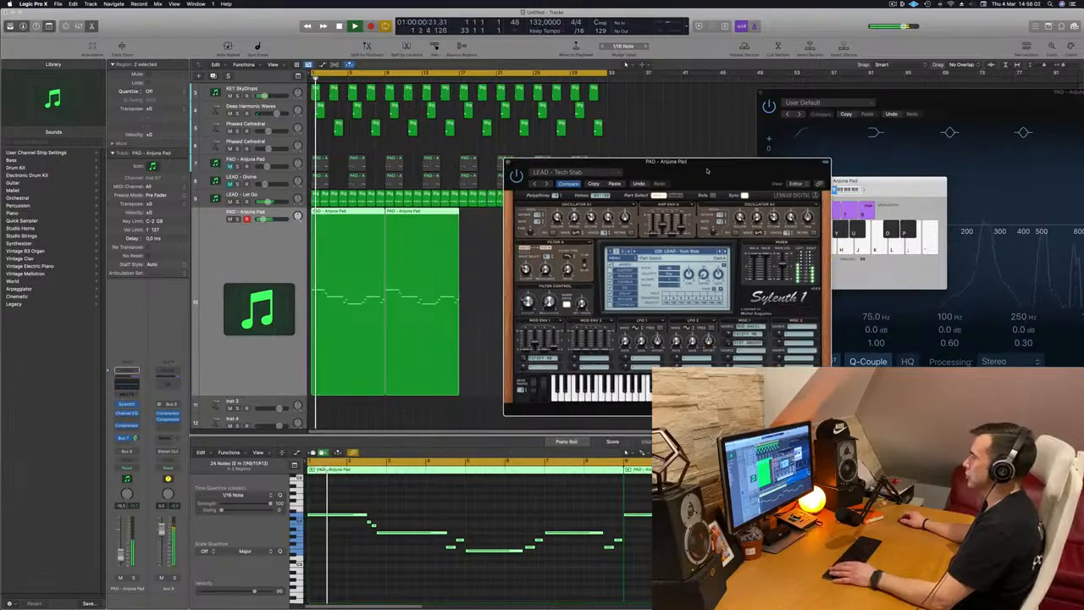
click(719, 253)
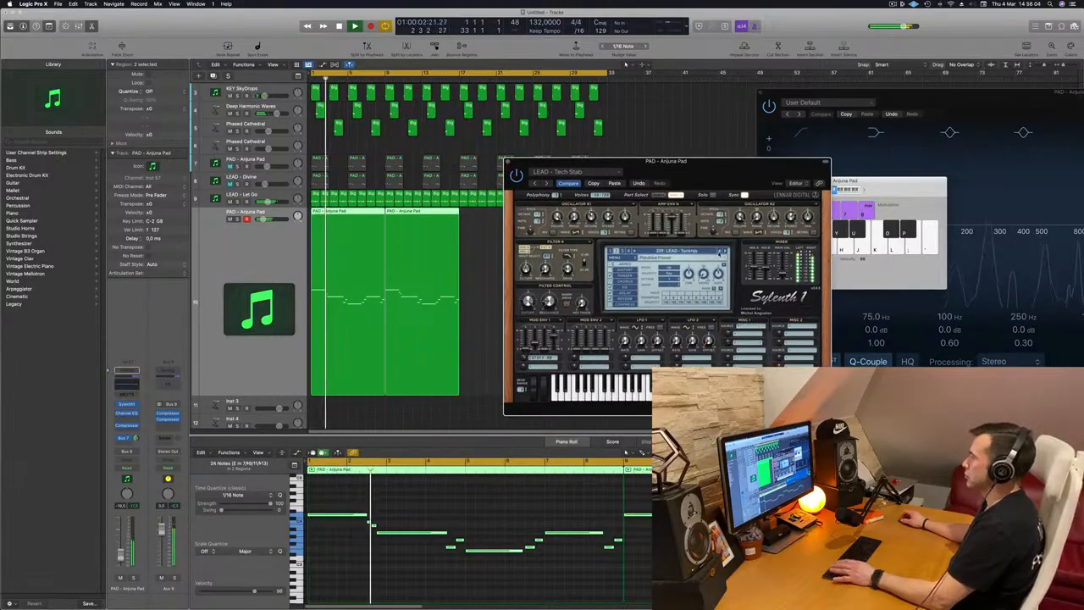
click(720, 252)
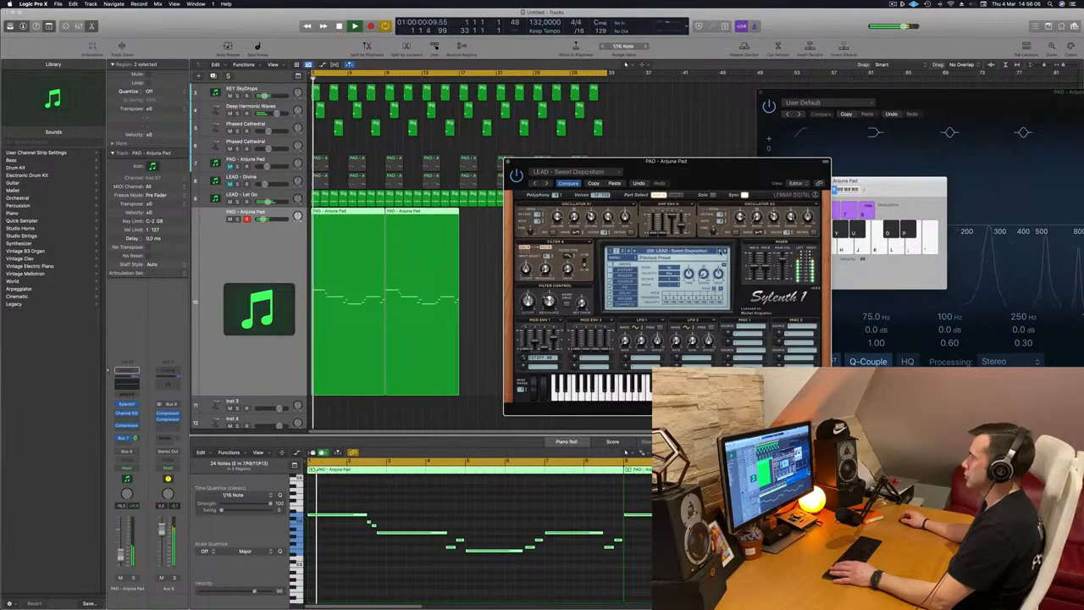
Keep stepping through lead presets while toggling playback, up to the Silverstring preset
drag(717, 174, 597, 197)
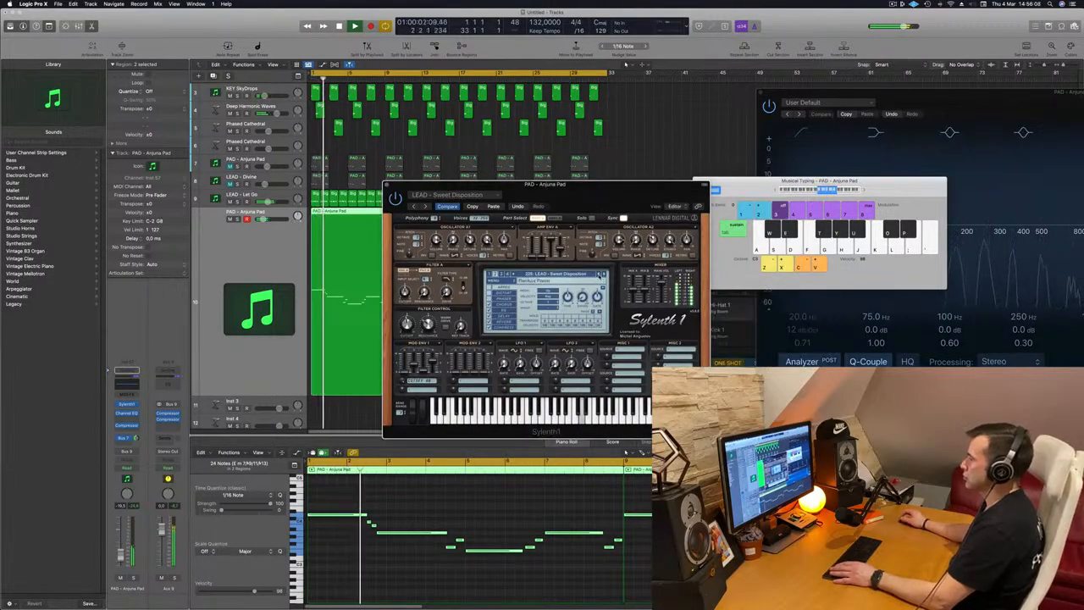
click(601, 275)
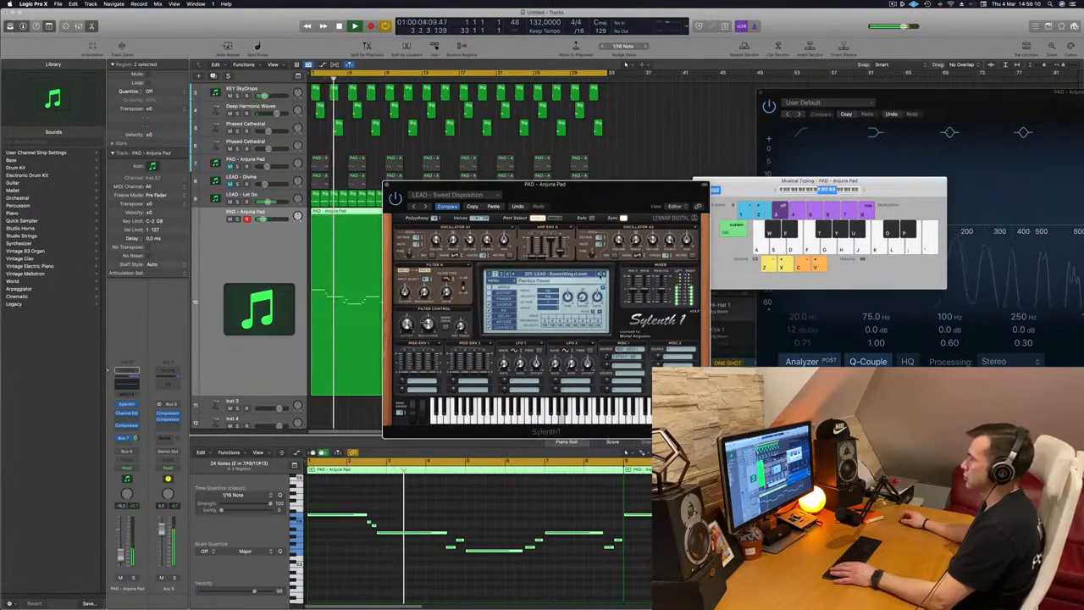
click(601, 275)
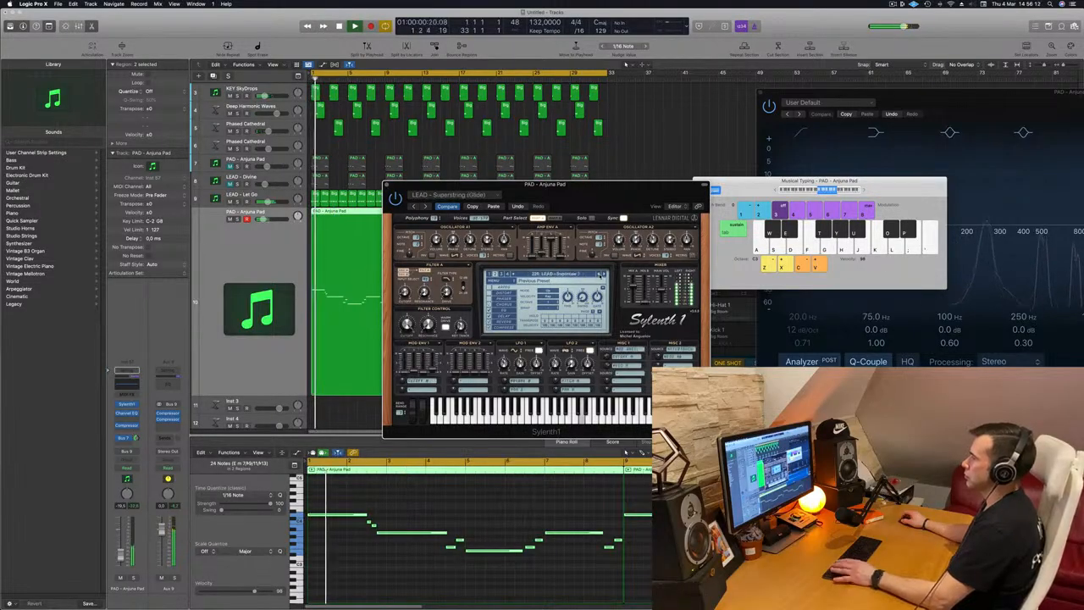
key(space)
click(600, 275)
key(space)
click(598, 275)
key(space)
key(space)
click(598, 275)
click(598, 275)
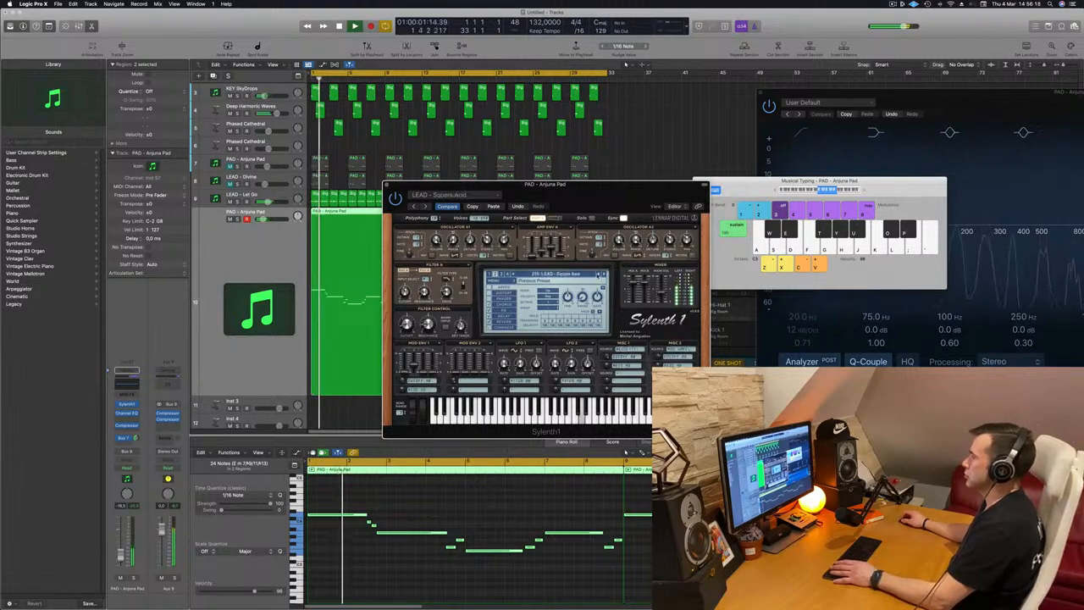
key(space)
click(598, 275)
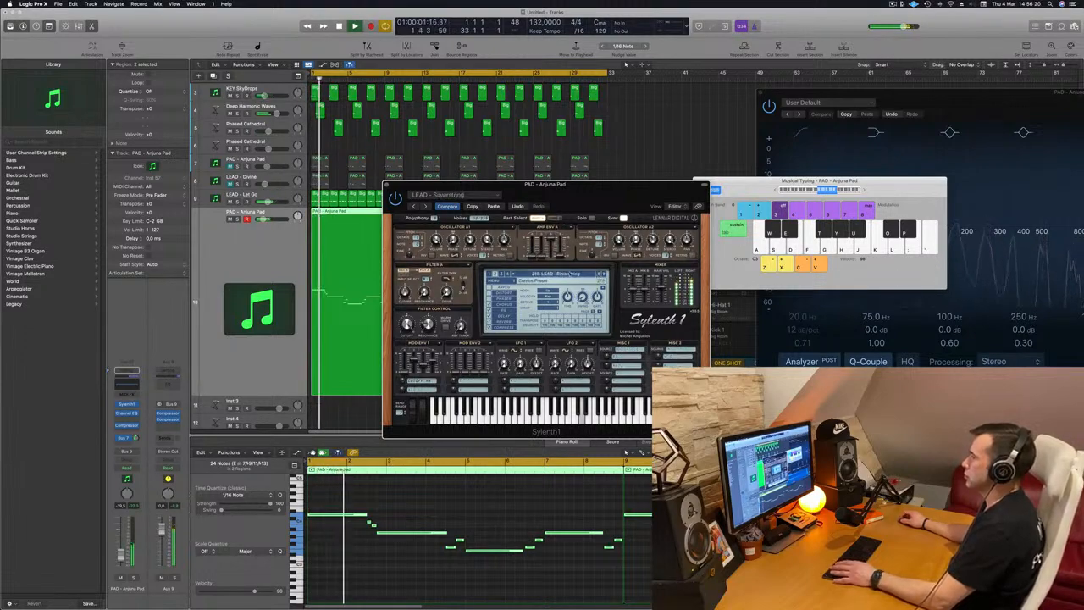
Open the full Sylenth1 preset list and choose the 80's Cop lead preset
drag(593, 184, 688, 152)
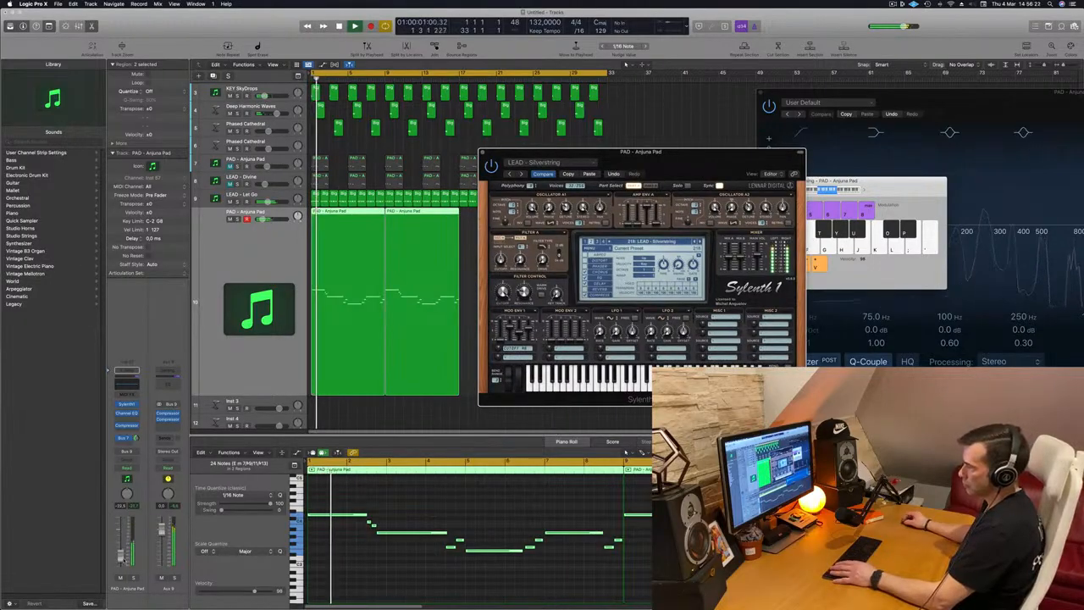
click(468, 334)
click(558, 298)
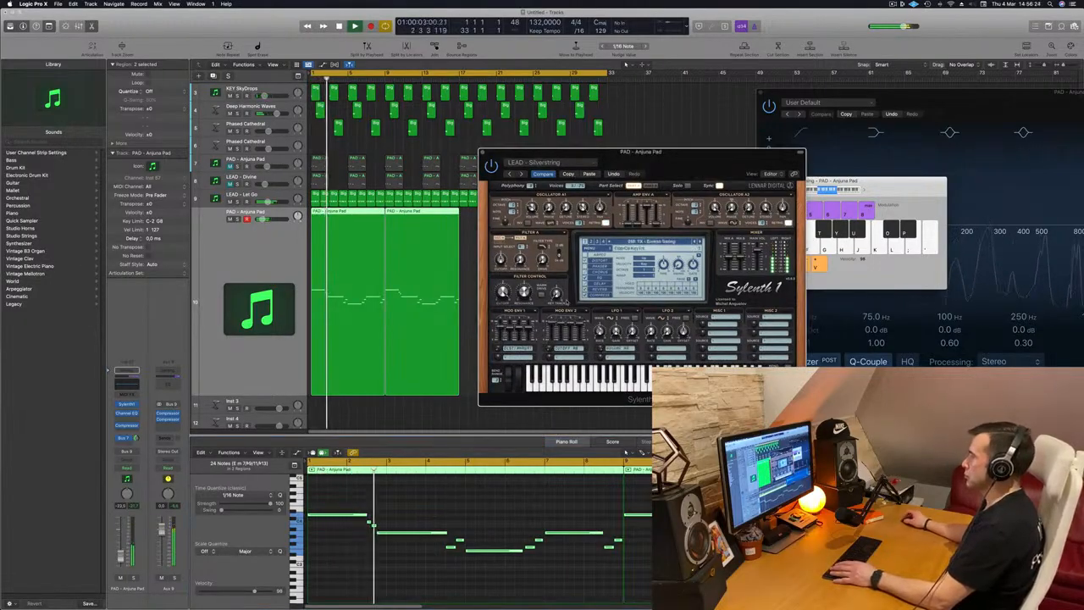
click(648, 241)
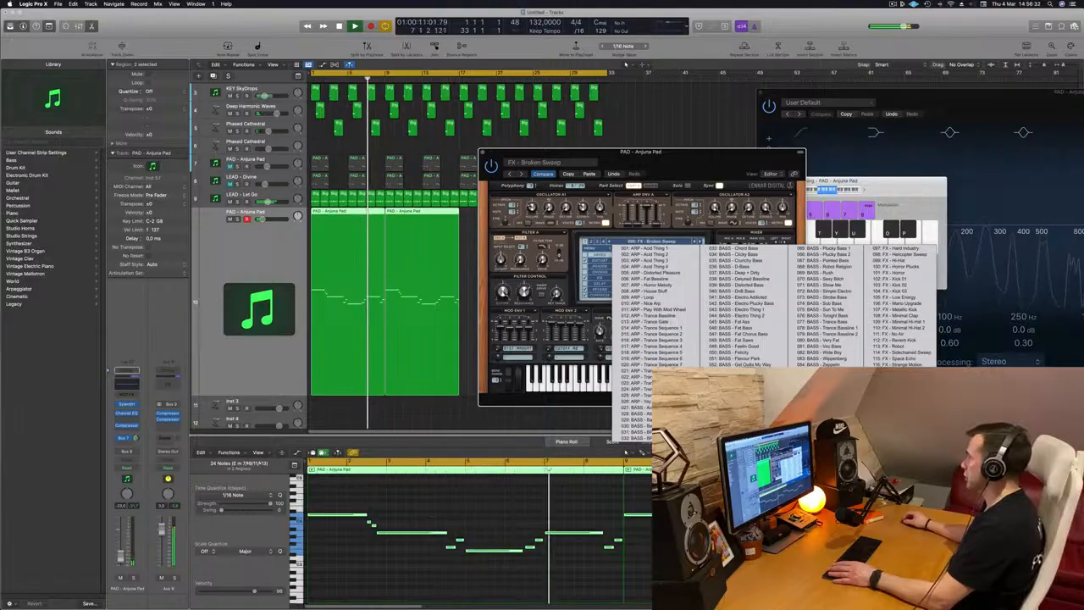
click(902, 400)
Switch to the 80's Lead preset and close the Sylenth1 window
drag(716, 158, 683, 166)
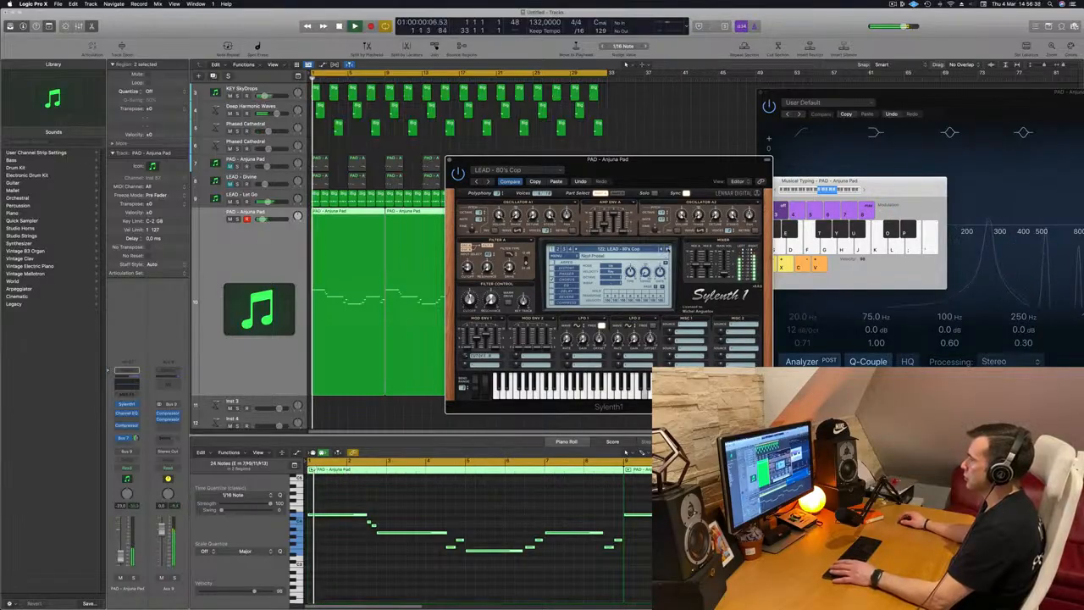
drag(698, 175, 676, 166)
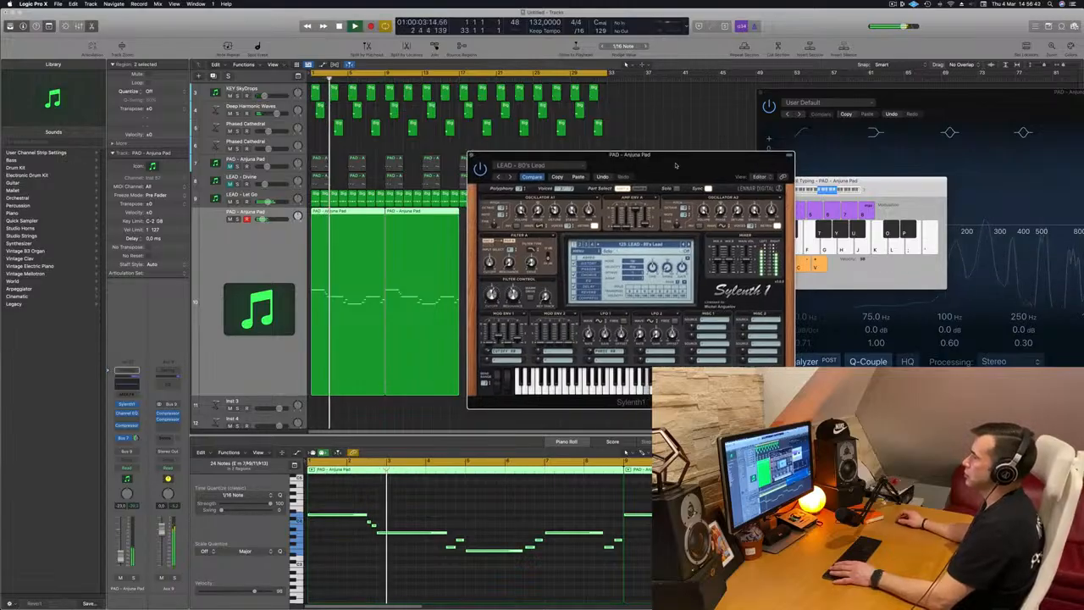
click(470, 156)
click(454, 253)
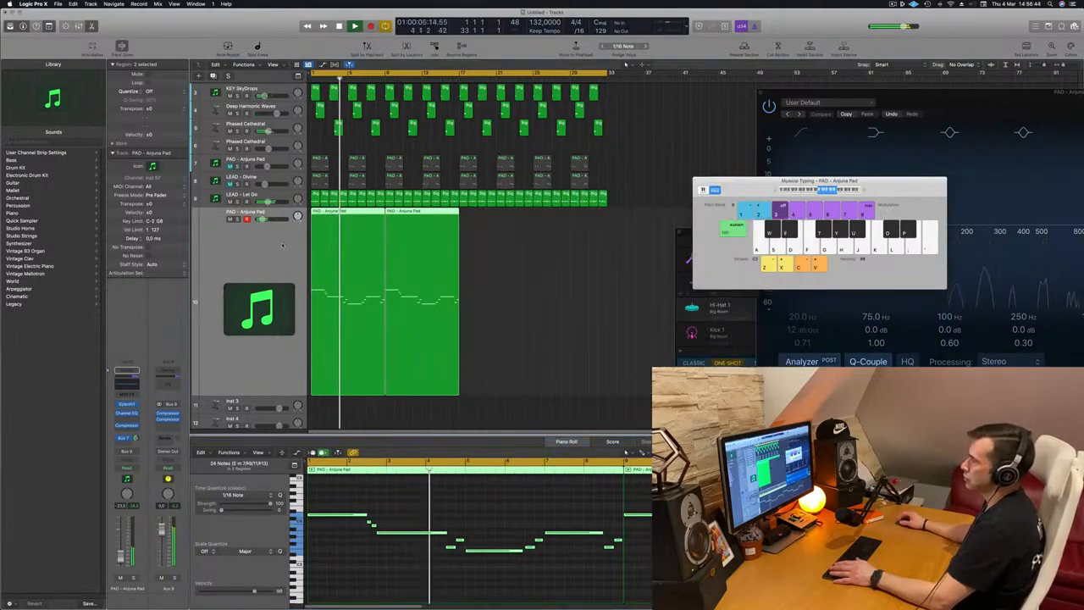
Repeat the two melody regions so the lead melody runs through bar 33
key(space)
key(super+r)
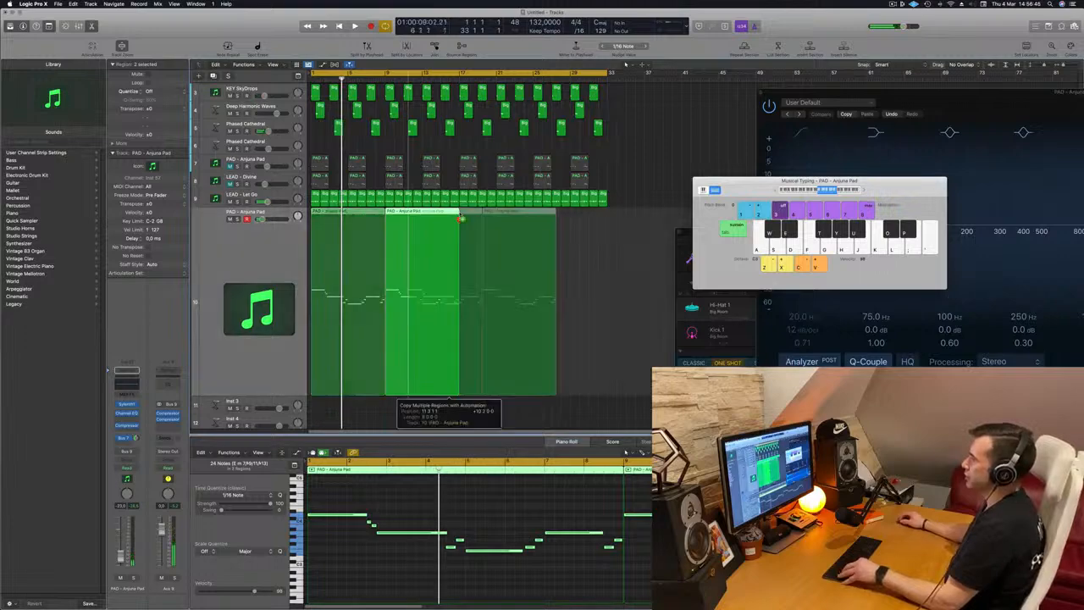
key(space)
click(247, 268)
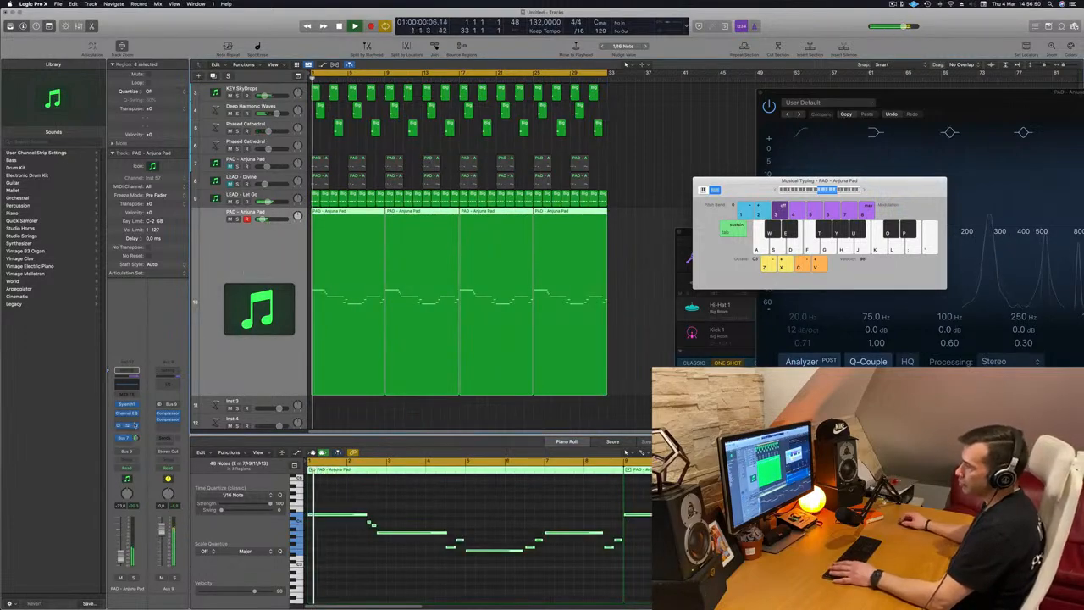
Insert a stereo Step FX multi-effect on the lead track's audio effect slot
click(130, 430)
mouse_move(145, 579)
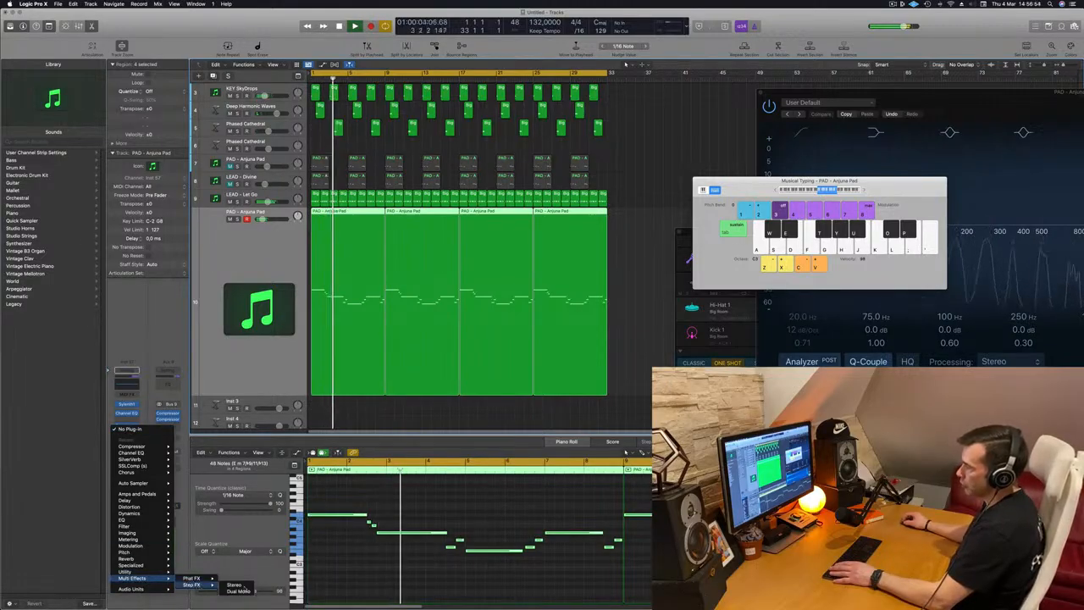
click(191, 578)
drag(549, 101, 676, 105)
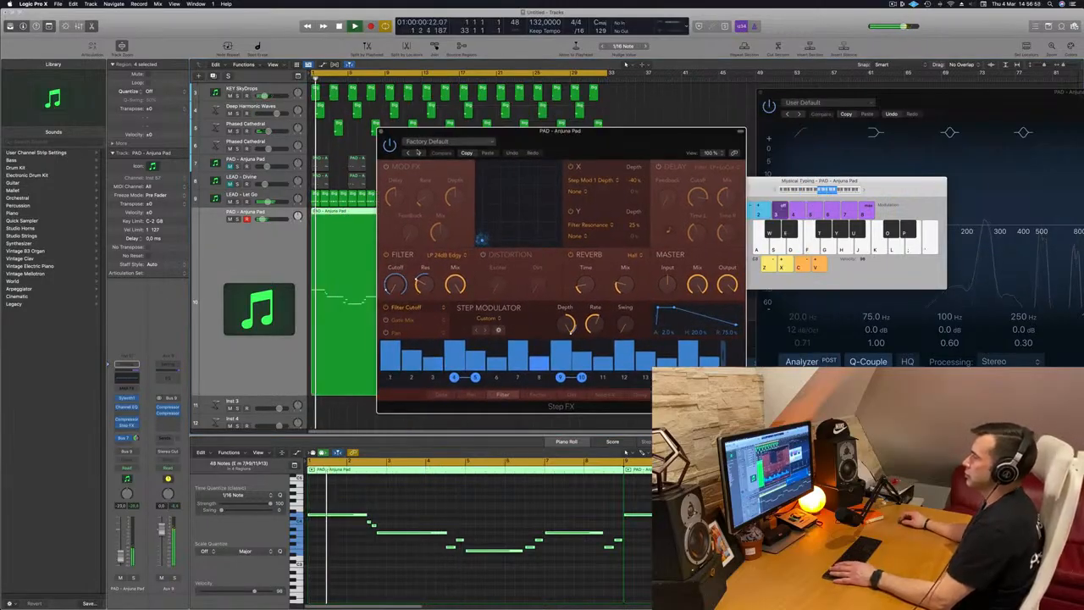
Step through Step FX presets, trying Brittle Spike, Broken Echoes and Bubbling Shimmer
click(421, 152)
drag(581, 142, 560, 139)
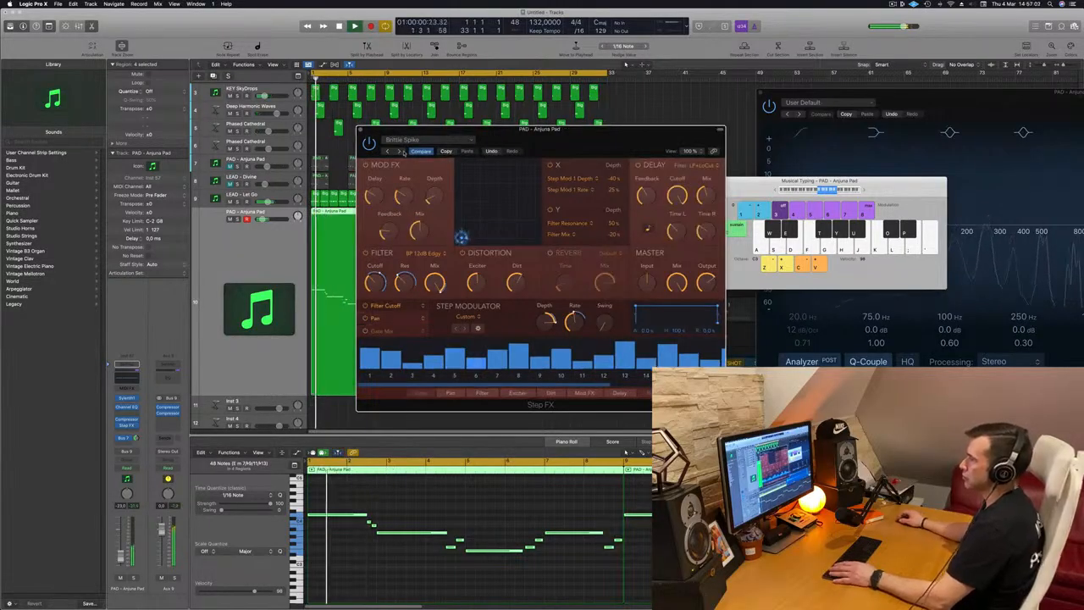
click(399, 151)
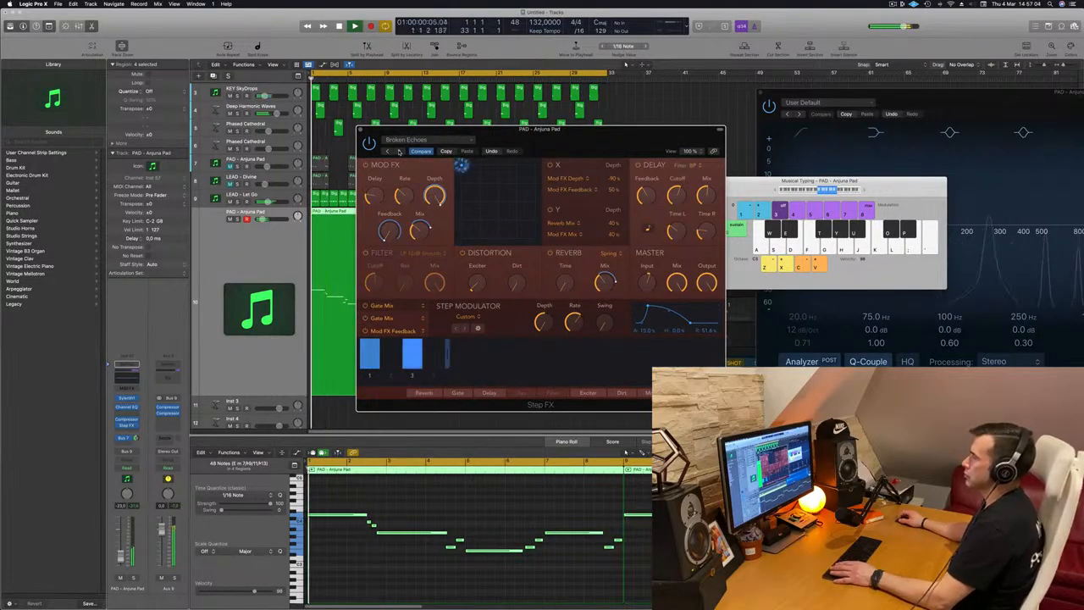
click(397, 150)
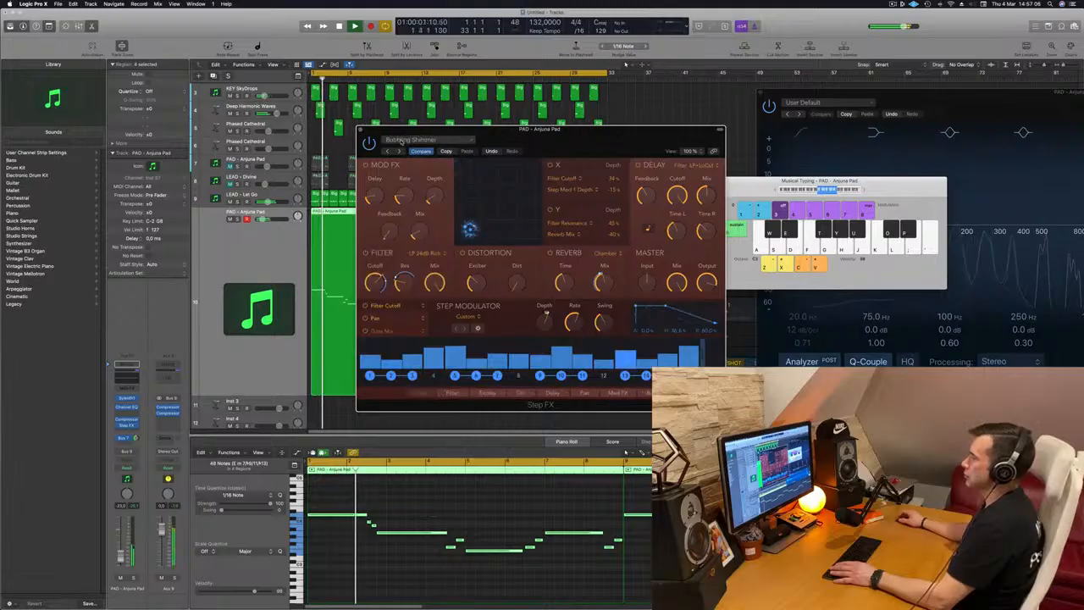
Choose the Deep Space preset from the Ambience presets, then step forward to Driven Pulse
click(403, 140)
mouse_move(462, 279)
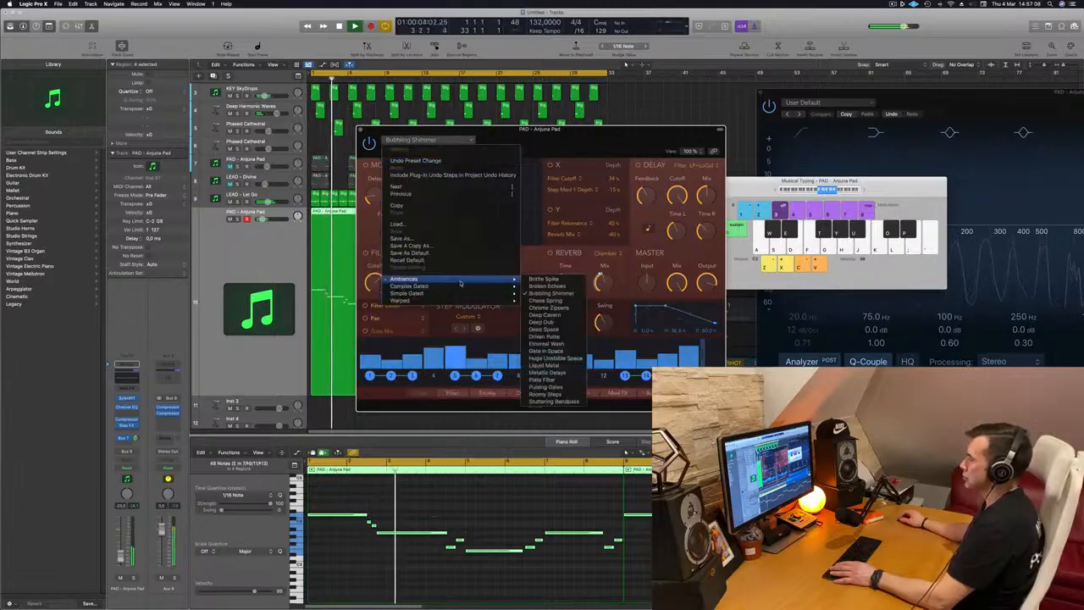
click(544, 329)
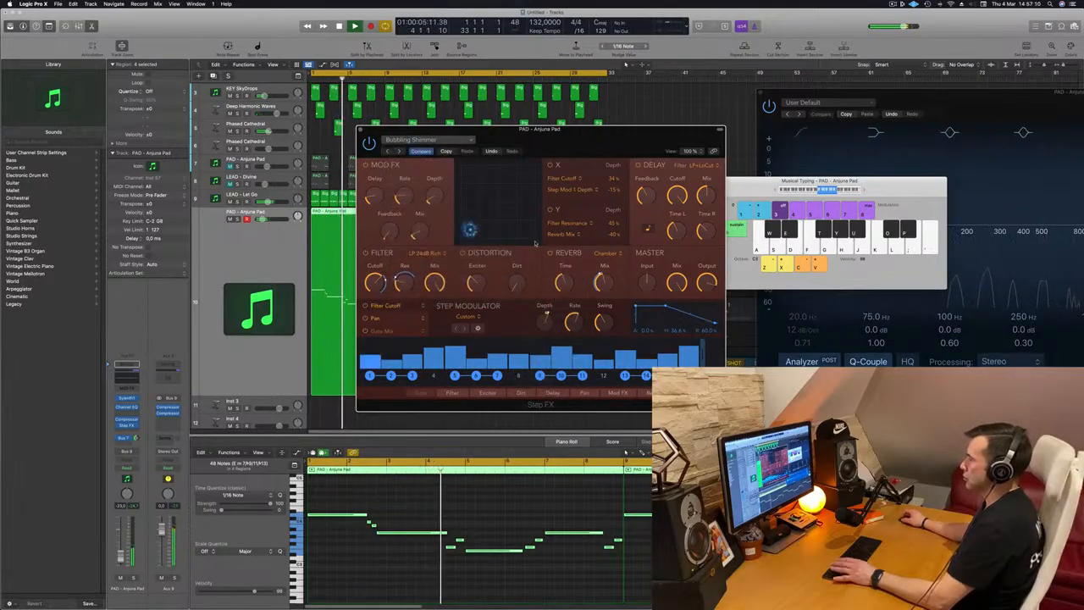
mouse_move(564, 138)
mouse_down()
mouse_move(529, 138)
mouse_move(575, 136)
mouse_up()
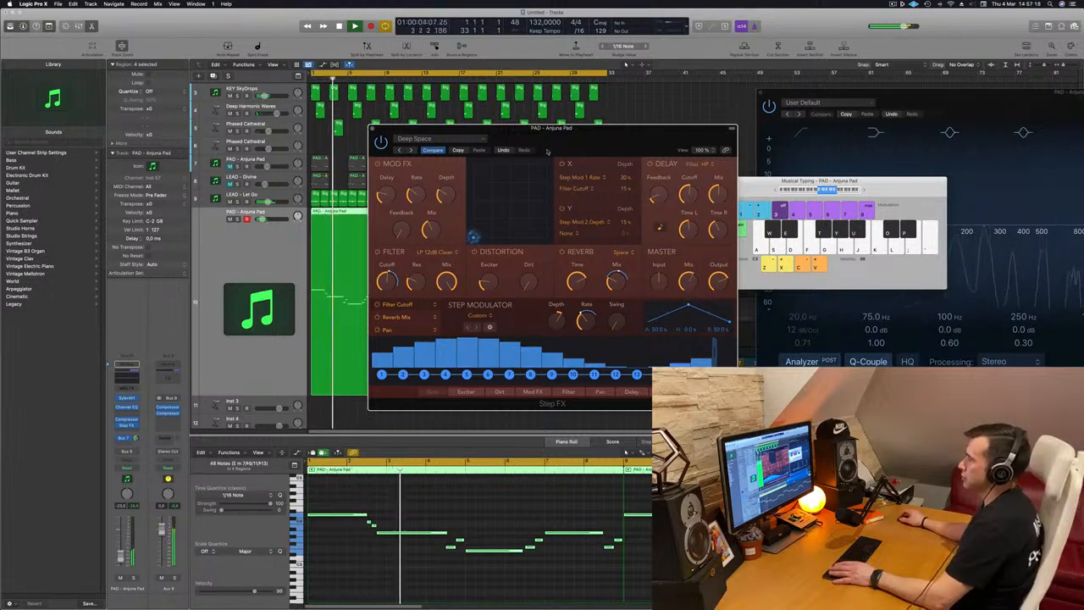
click(410, 150)
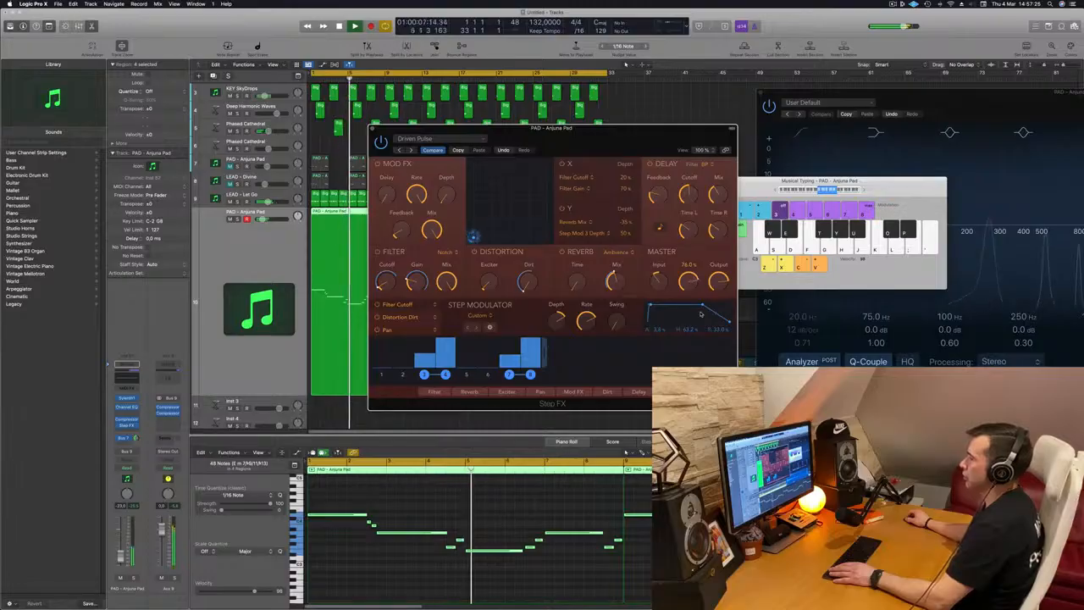
Play back the lead with the Driven Pulse Step FX, slightly adjusting the Step FX master mix and the lead track's volume fader
drag(631, 152, 725, 139)
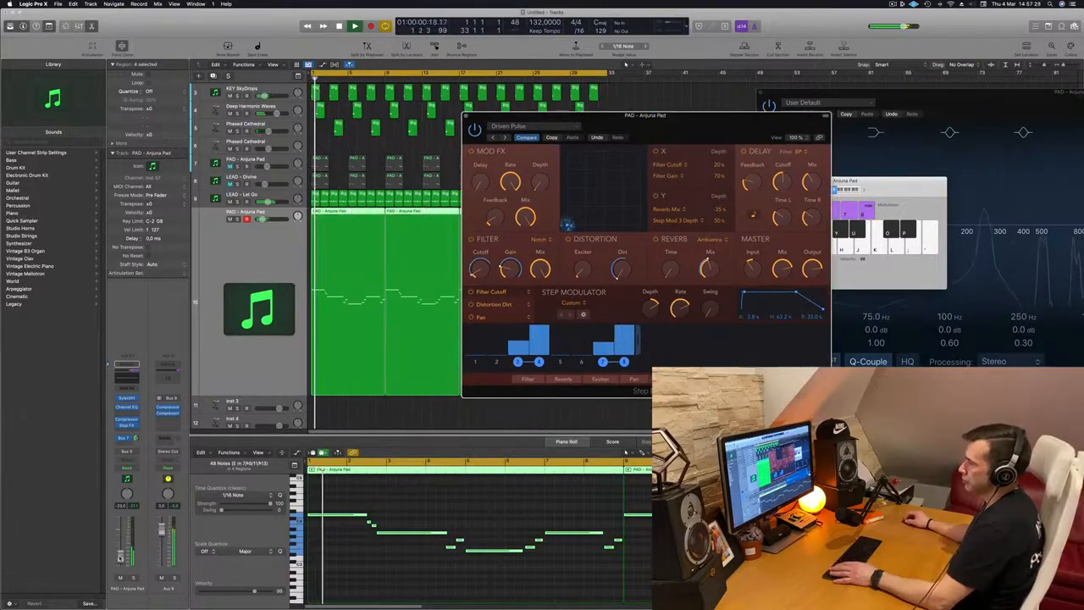
click(121, 552)
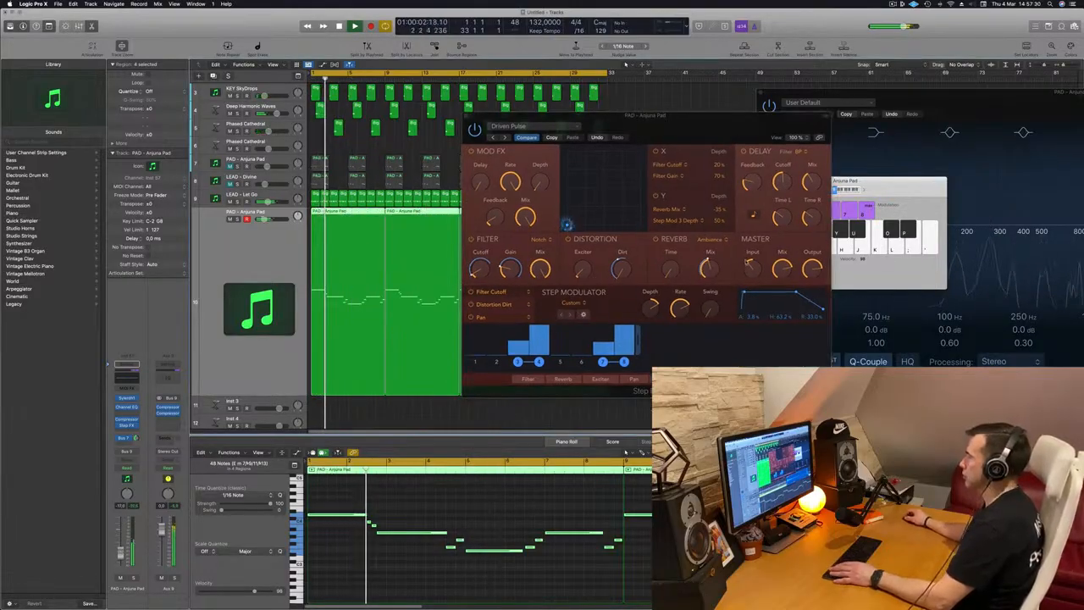
drag(781, 273, 780, 269)
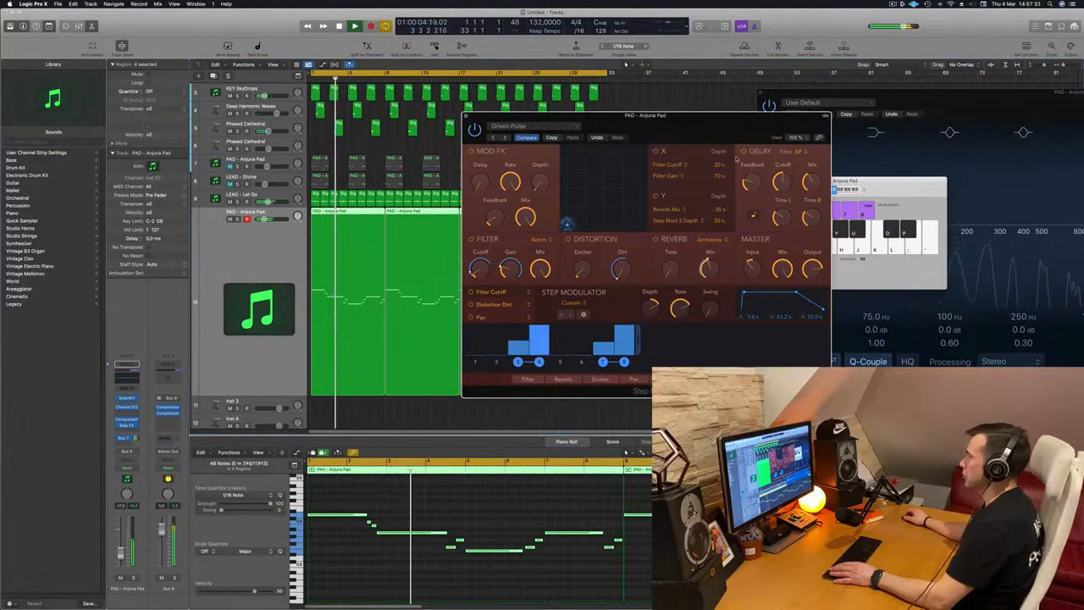
drag(726, 116, 772, 117)
key(Return)
key(space)
key(space)
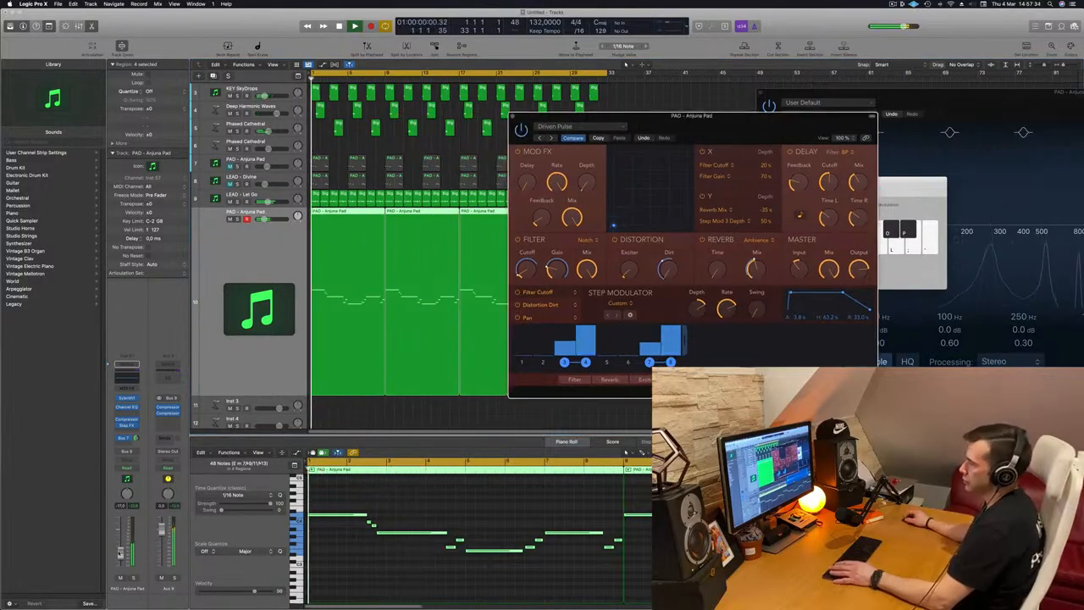
drag(121, 556, 120, 558)
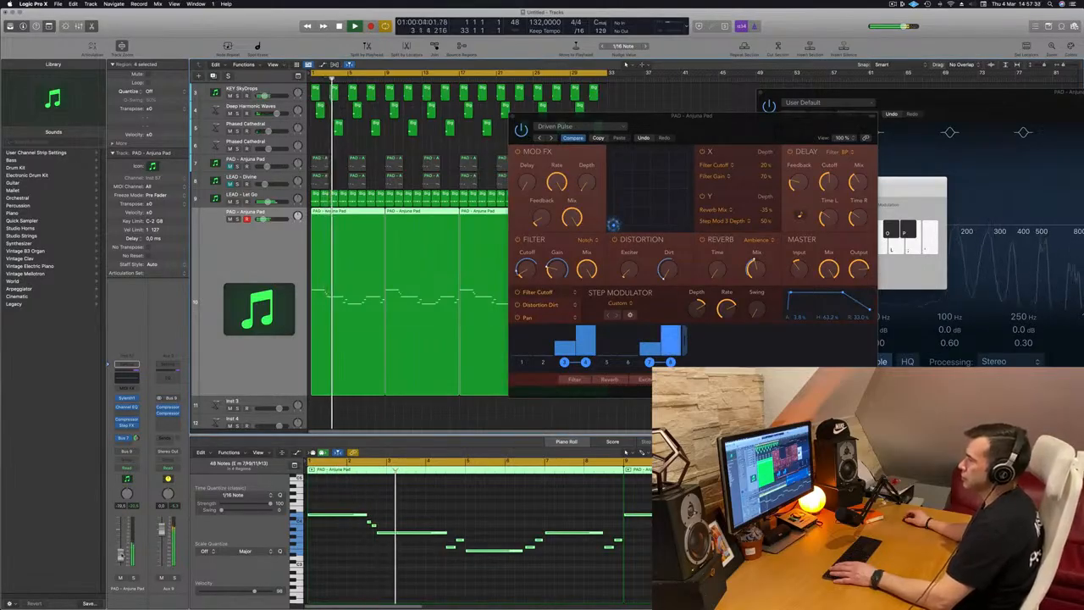
Audition the lead melody with Step FX again, then close the Step FX plug-in window
drag(708, 115, 552, 127)
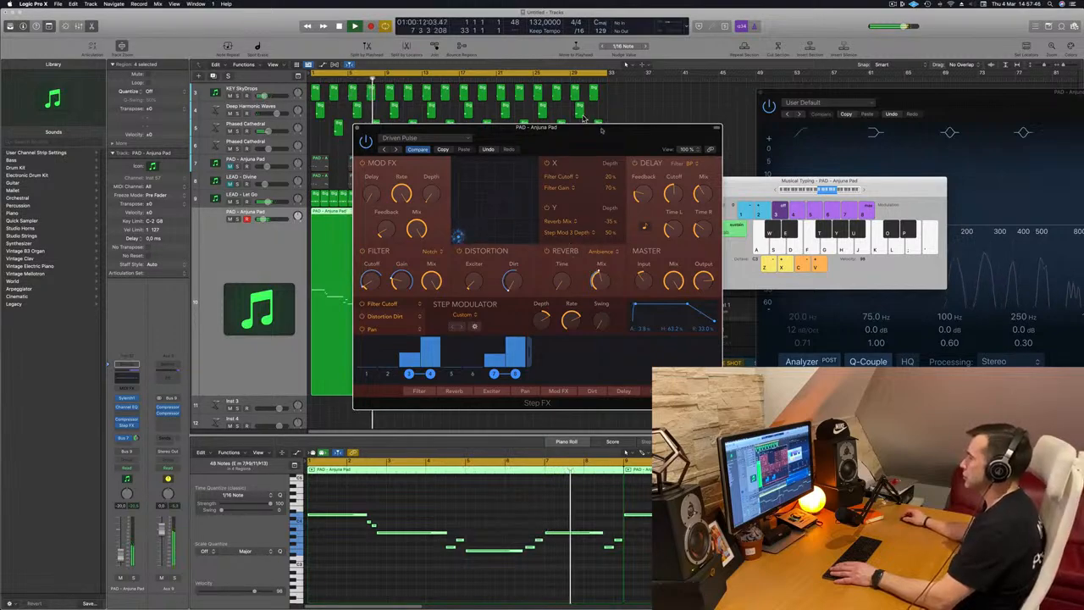
drag(622, 142, 637, 139)
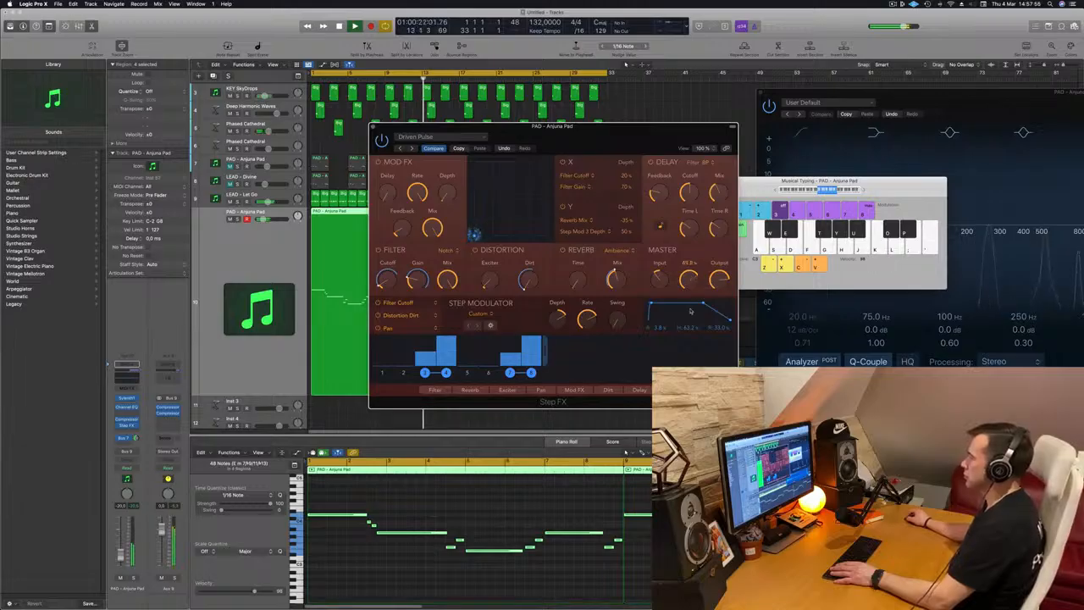
key(space)
drag(589, 143, 616, 136)
key(space)
key(space)
click(399, 118)
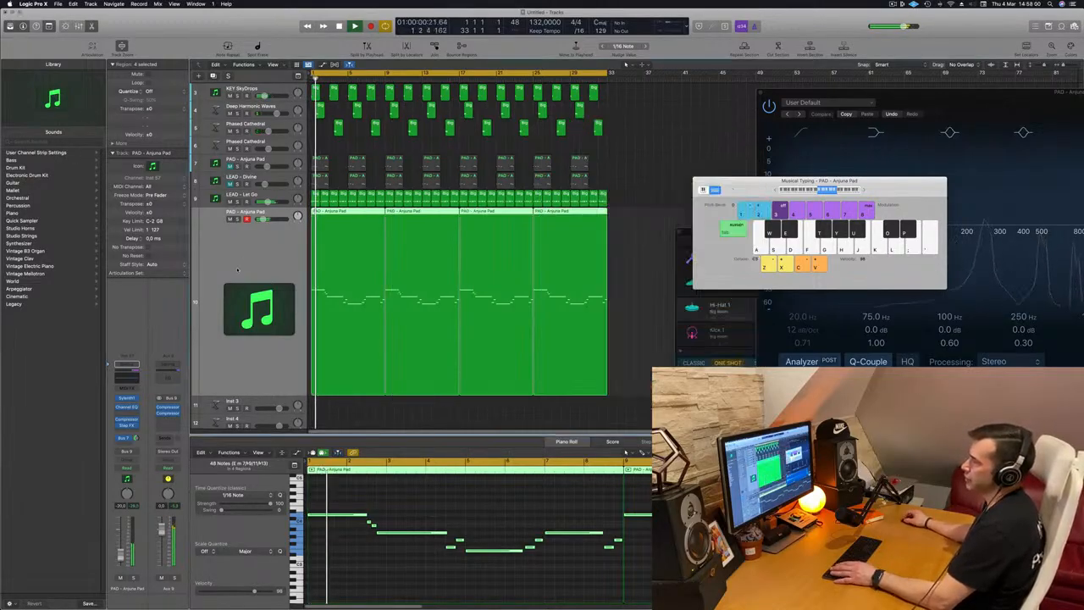
Zoom out the arrangement and scroll down through the track list to review the project's tracks
key(z)
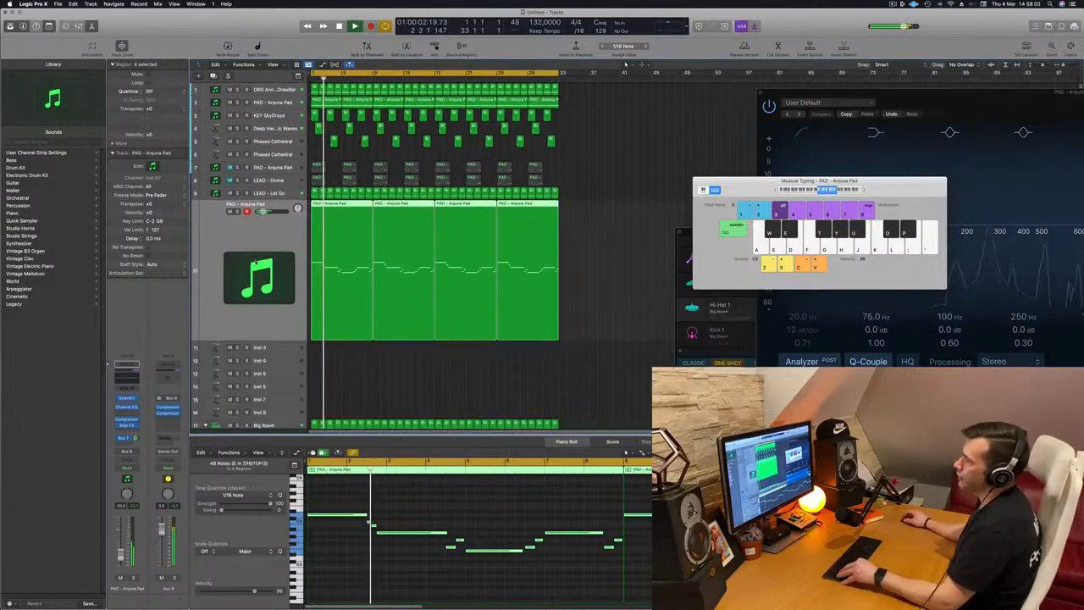
scroll(256, 262, down, 5)
scroll(345, 399, down, 1)
scroll(345, 399, down, 4)
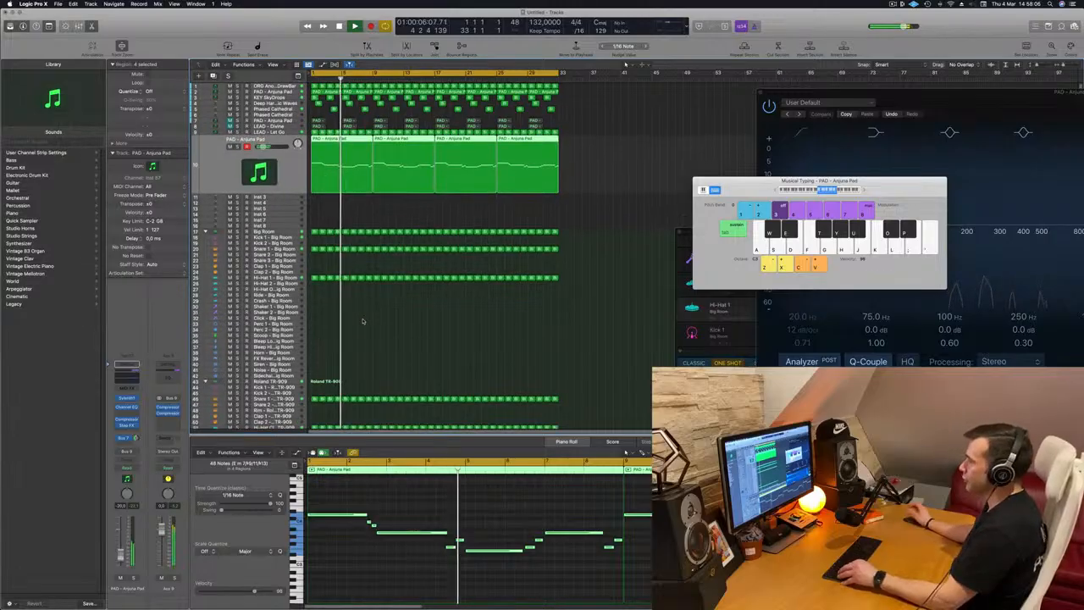
scroll(362, 321, down, 1)
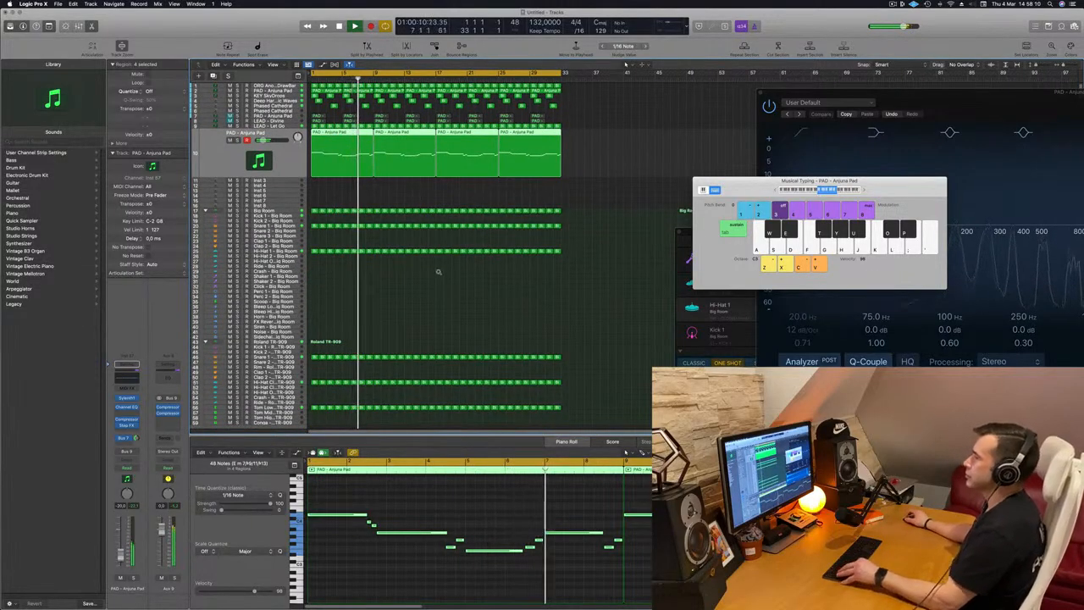
scroll(438, 273, down, 2)
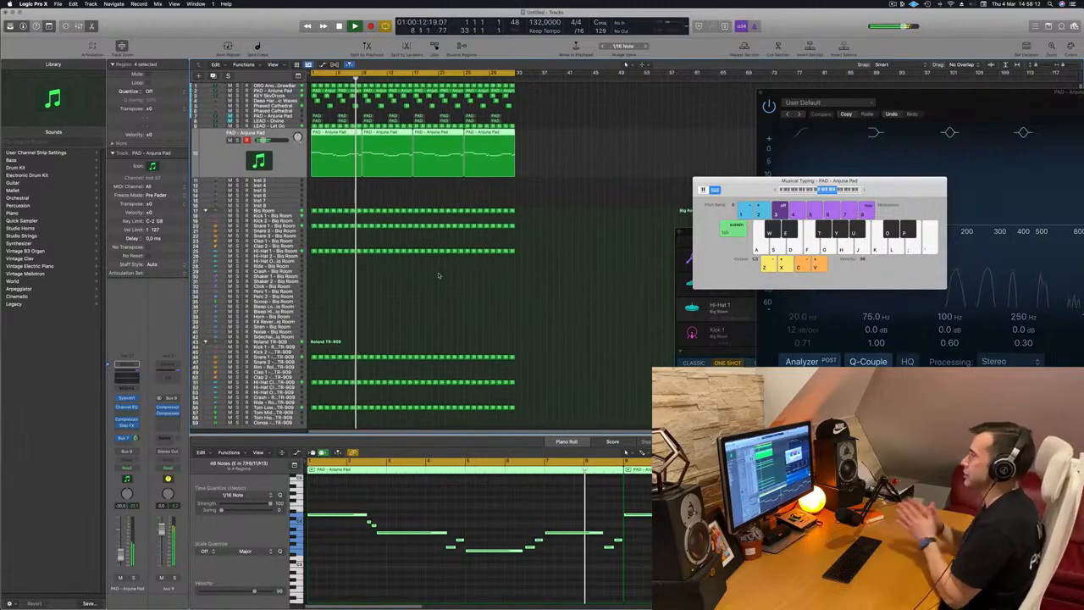